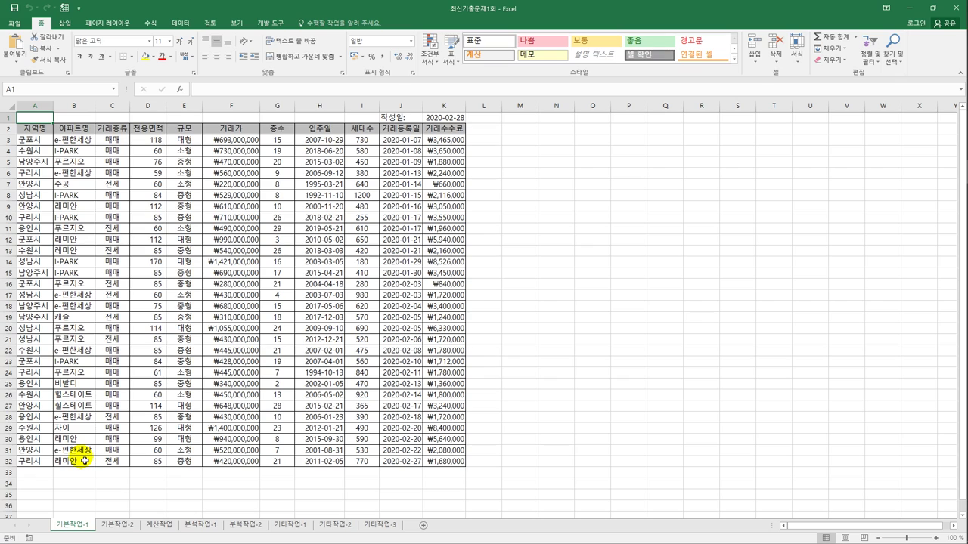
Step: Enter the criteria label 조건 in cell A34 below the apartment transaction table
{"action": "left_click", "coordinate": [29, 484]}
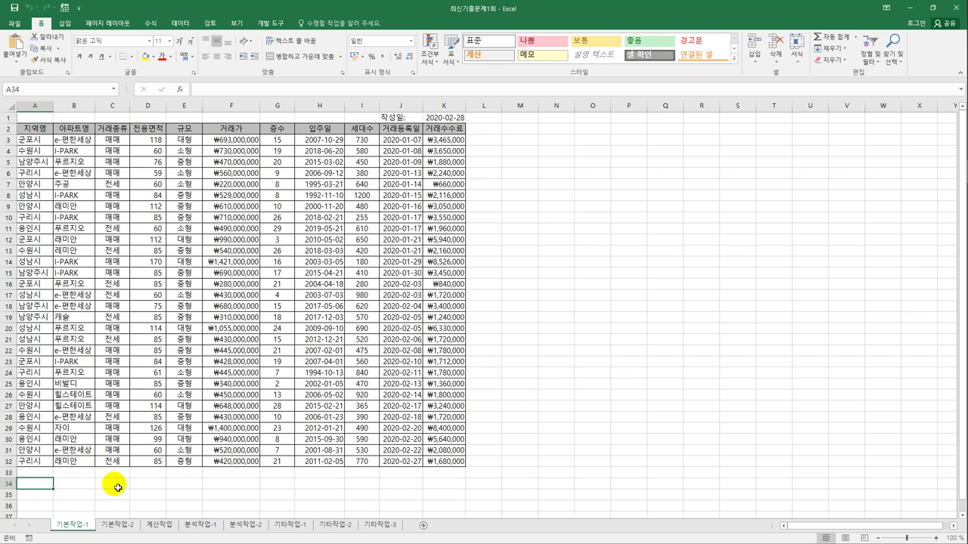
{"action": "scroll", "coordinate": [118, 487], "scroll_direction": "down", "scroll_amount": 3}
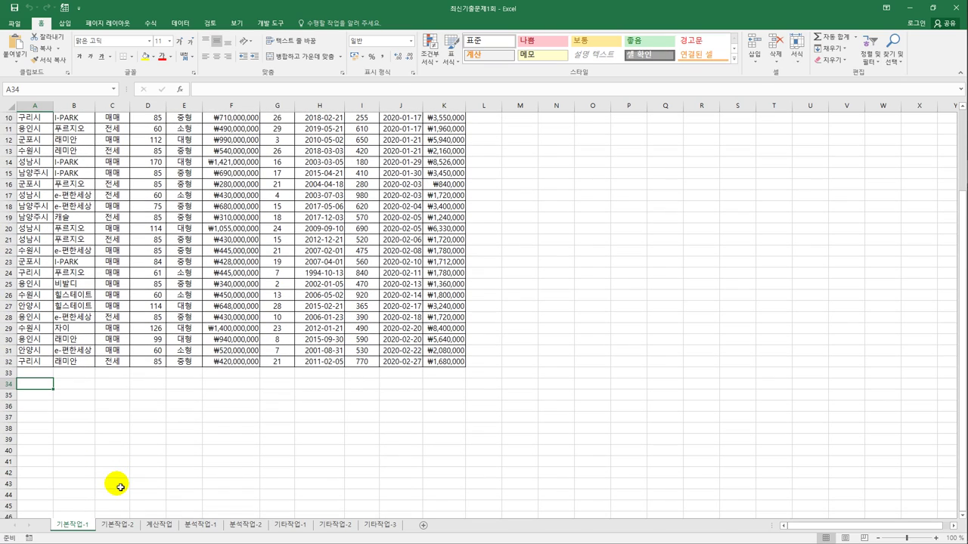
{"action": "type", "text": "조거"}
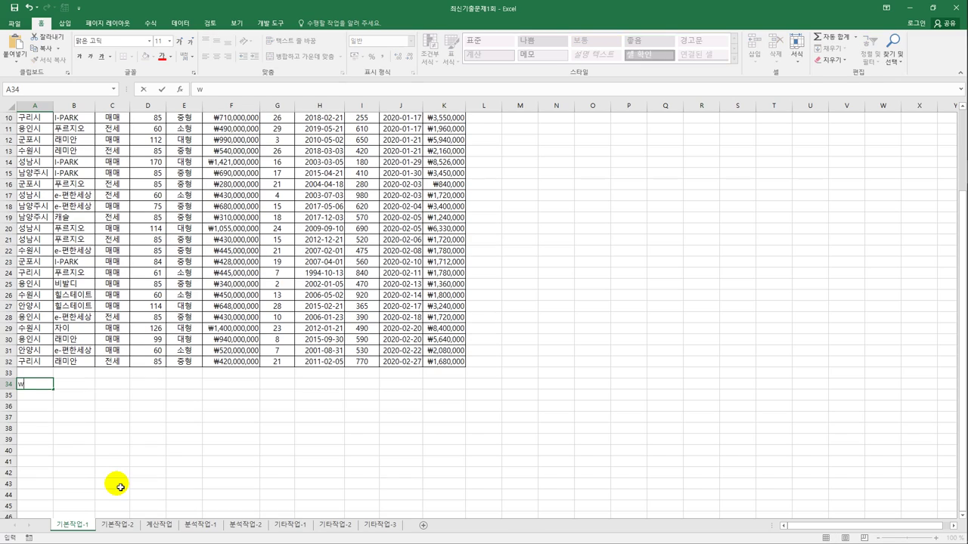
{"action": "type", "text": "ㄴ"}
{"action": "key", "text": "Return"}
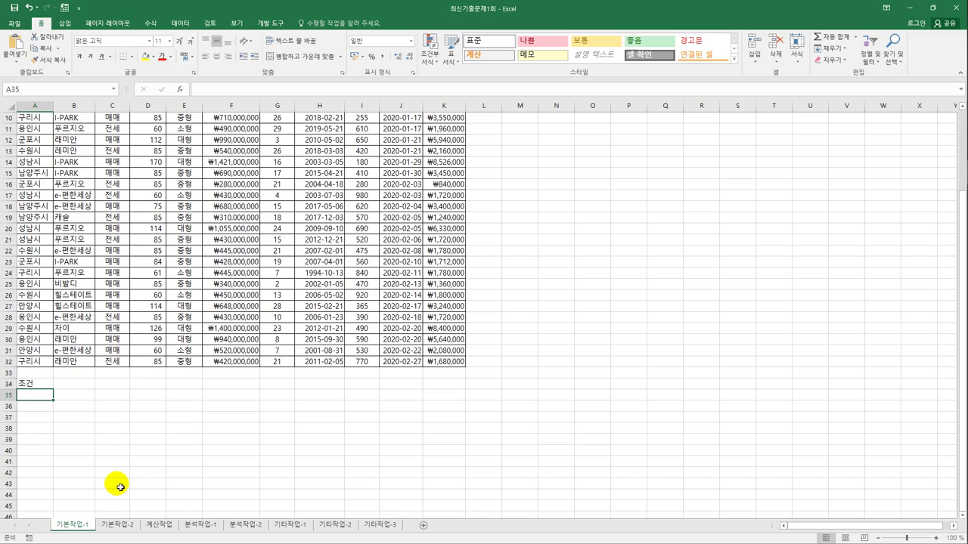
Step: Begin an AND formula in cell A35 with the first condition D3>=100 for the exclusive area
{"action": "type", "text": "="}
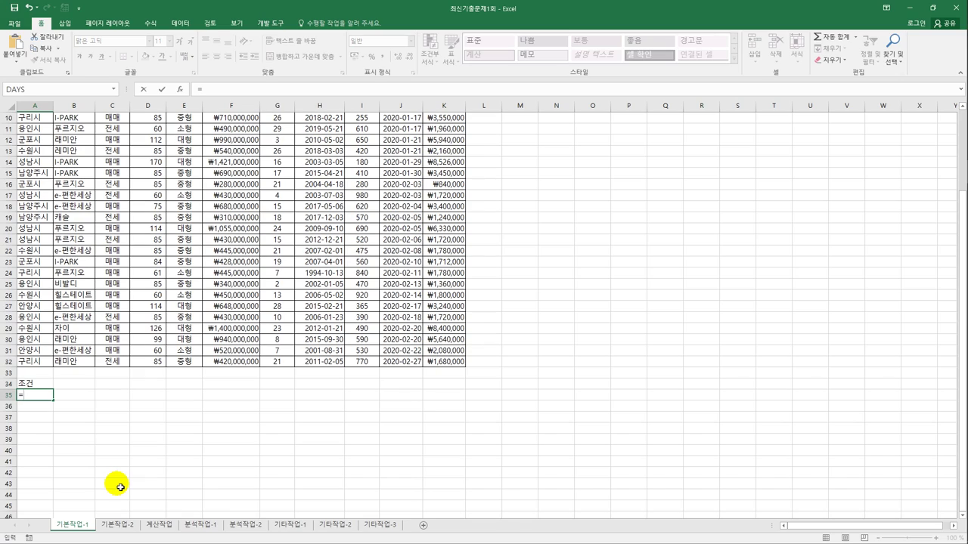
{"action": "type", "text": "and("}
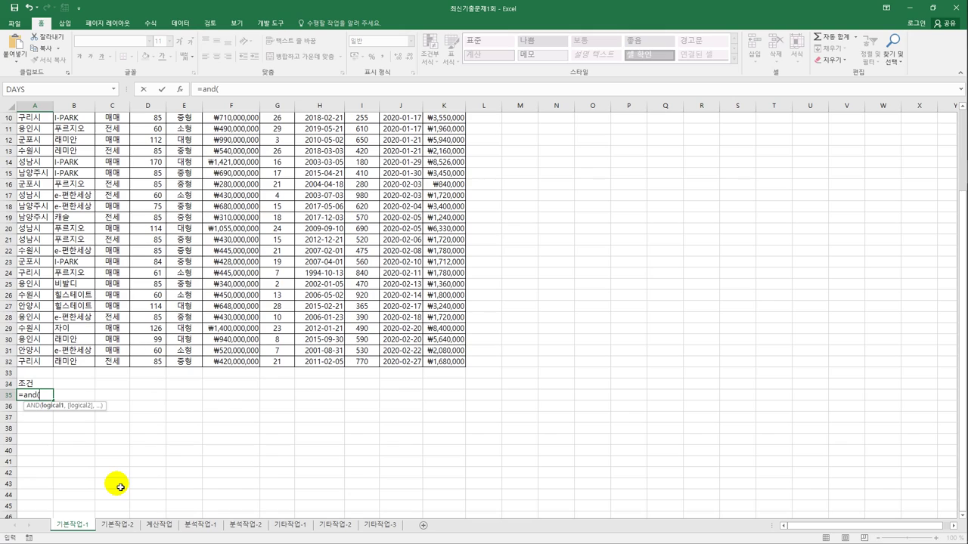
{"action": "scroll", "coordinate": [120, 487], "scroll_direction": "up", "scroll_amount": 3}
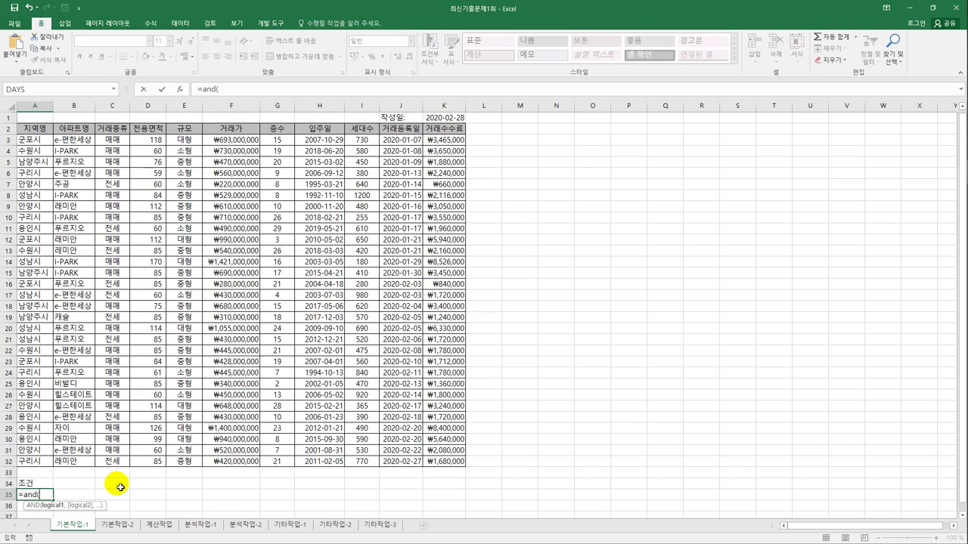
{"action": "left_click", "coordinate": [148, 142]}
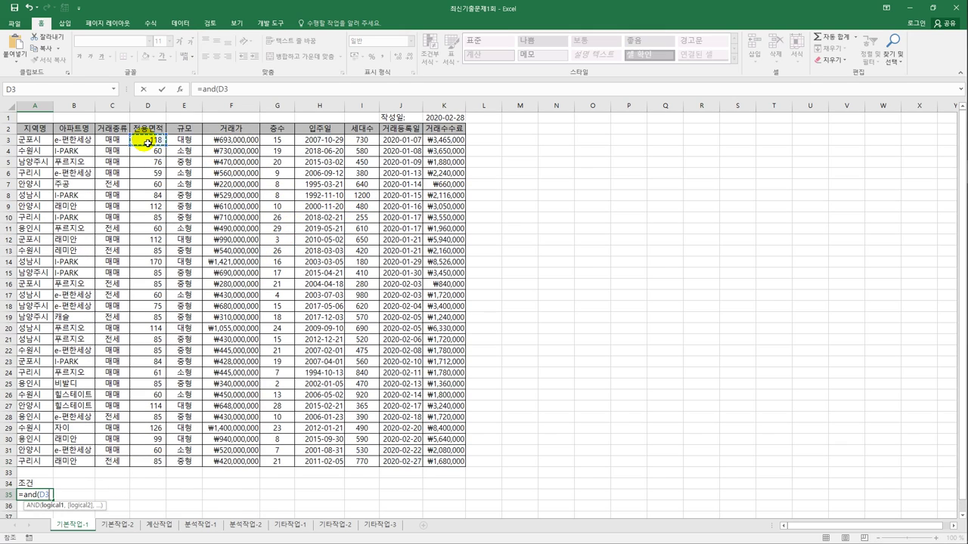
{"action": "type", "text": ">=100,"}
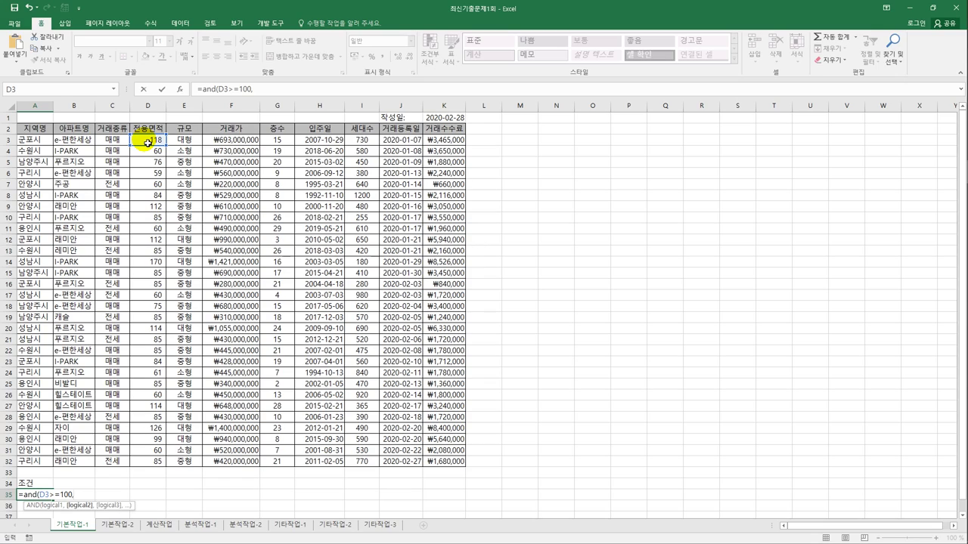
Step: Add EDATE(H3,120)>=$K$1 as the AND formula's second condition and complete the formula in A35
{"action": "type", "text": "e"}
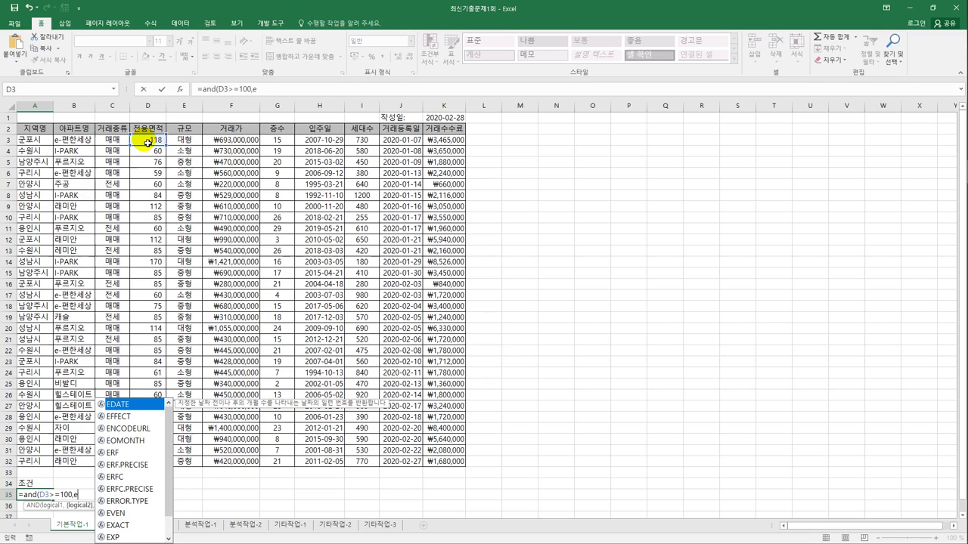
{"action": "double_click", "coordinate": [148, 408]}
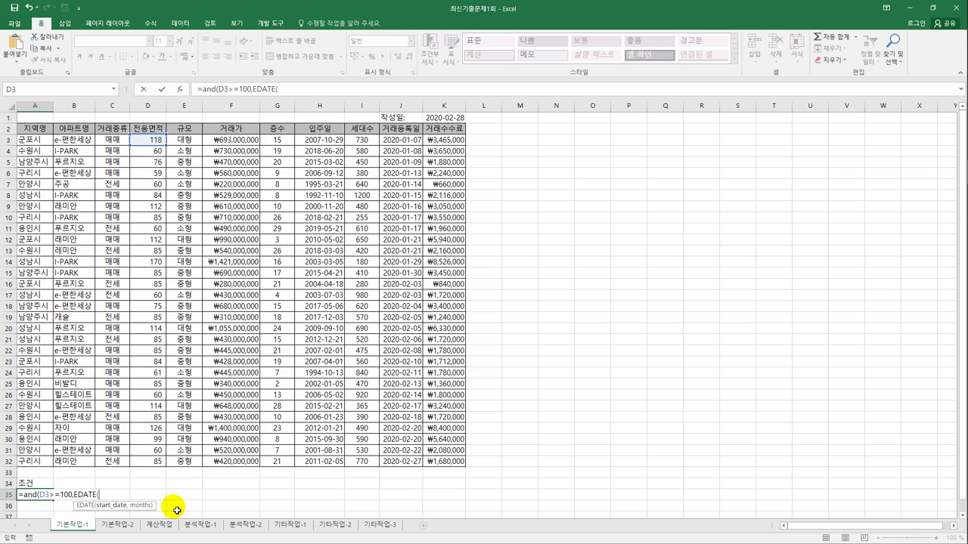
{"action": "left_click", "coordinate": [314, 143]}
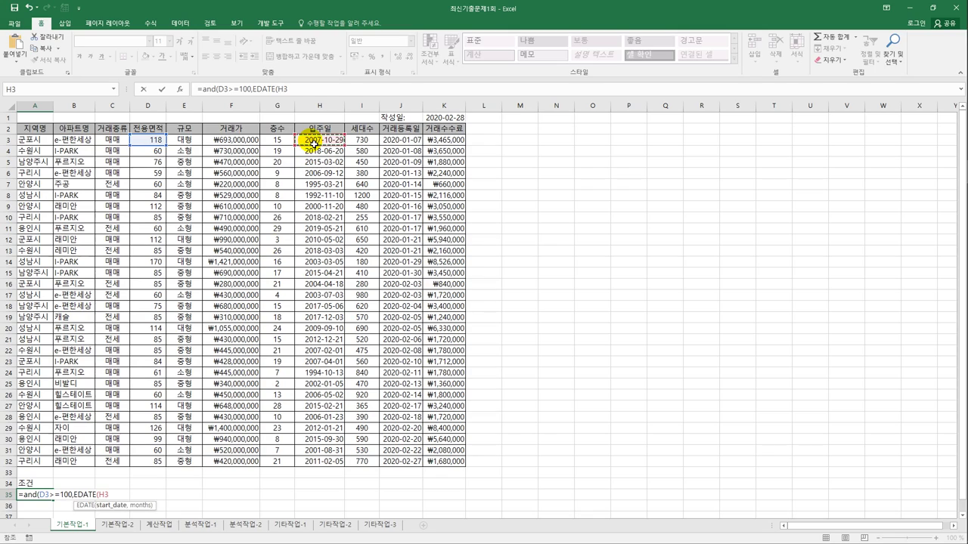
{"action": "type", "text": ","}
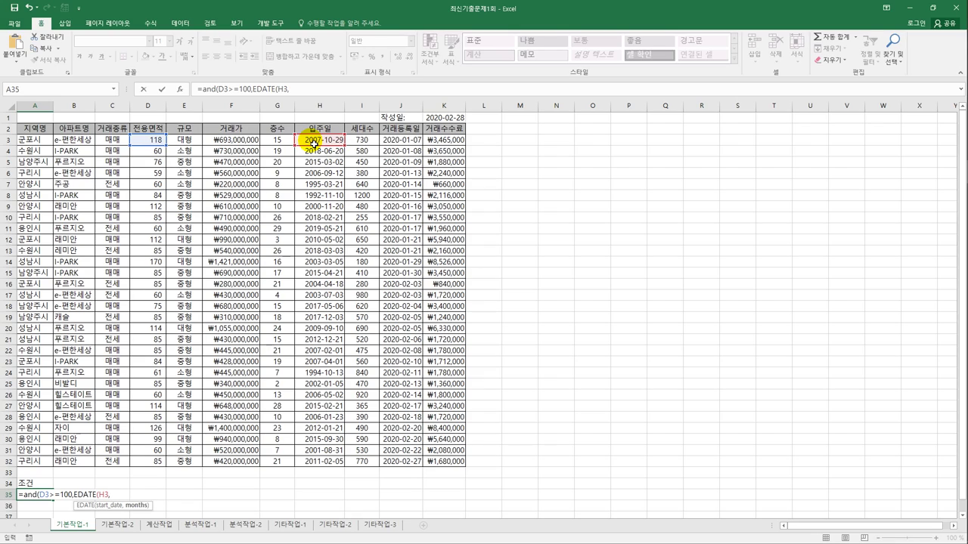
{"action": "type", "text": "120"}
{"action": "type", "text": ")>="}
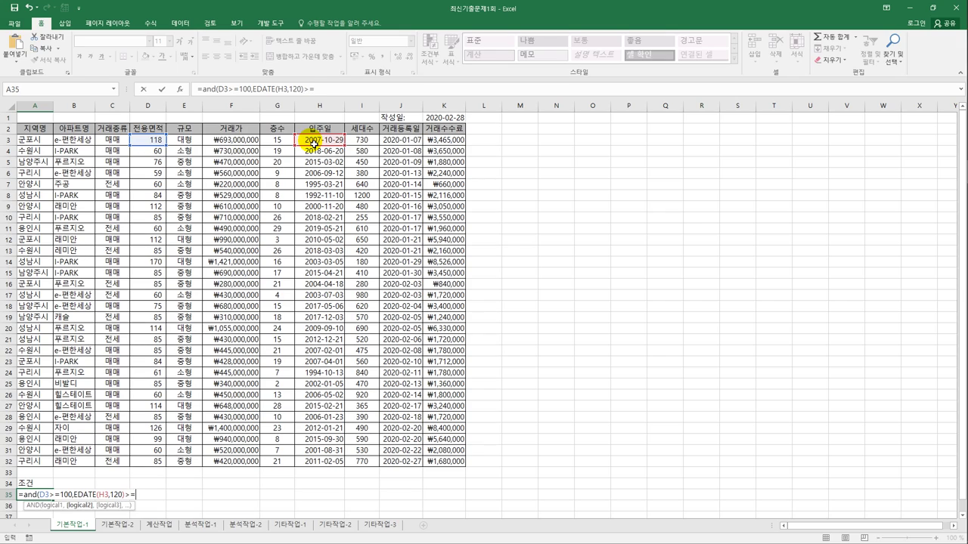
{"action": "left_click", "coordinate": [440, 117]}
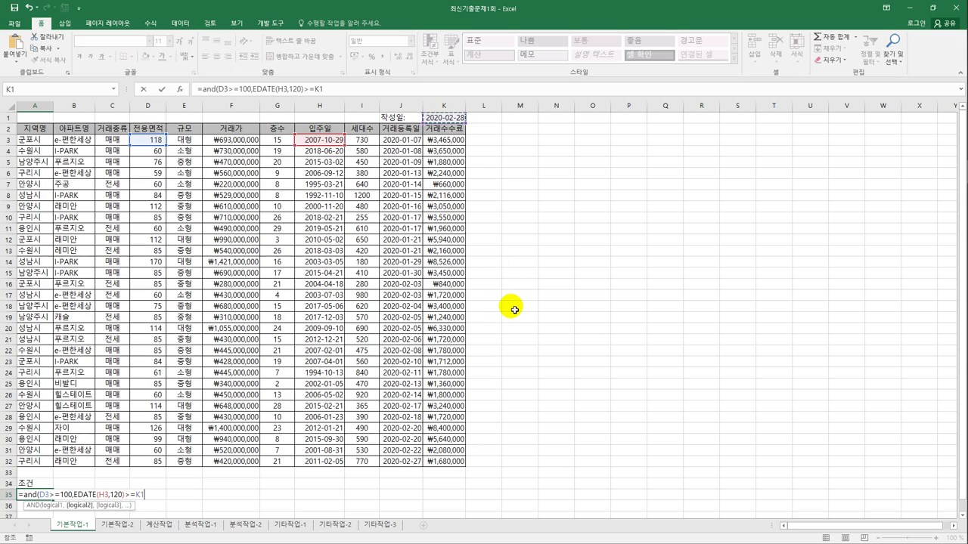
{"action": "key", "text": "F4"}
{"action": "type", "text": ")"}
{"action": "key", "text": "ctrl+Return"}
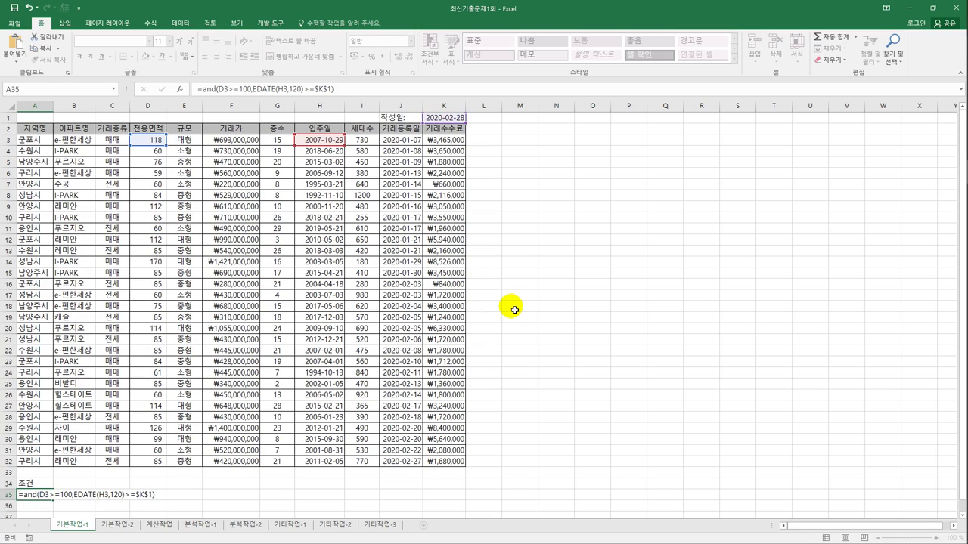
{"action": "key", "text": "Return"}
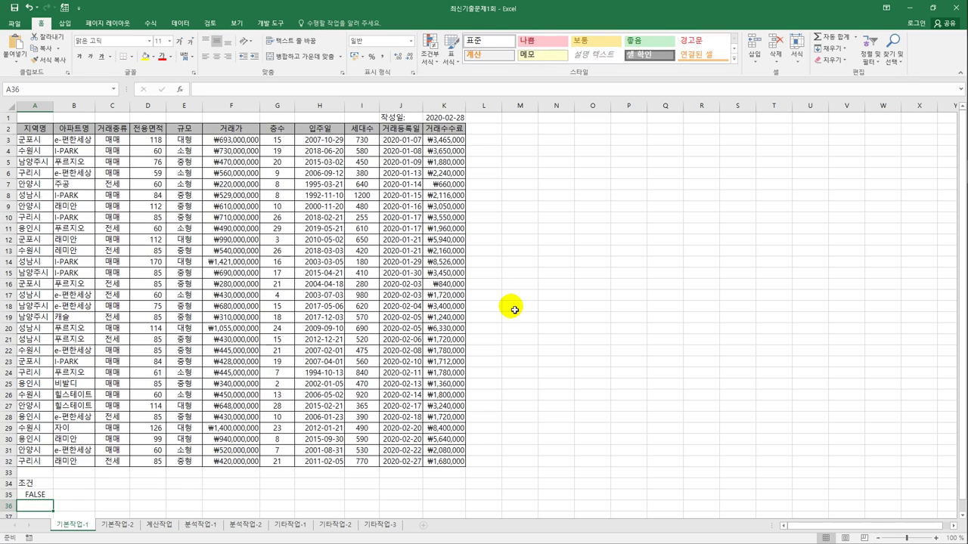
Step: Copy the headers 지역명, 아파트명 and 거래가 from row 2 to the cells starting at A37
{"action": "left_click", "coordinate": [34, 135]}
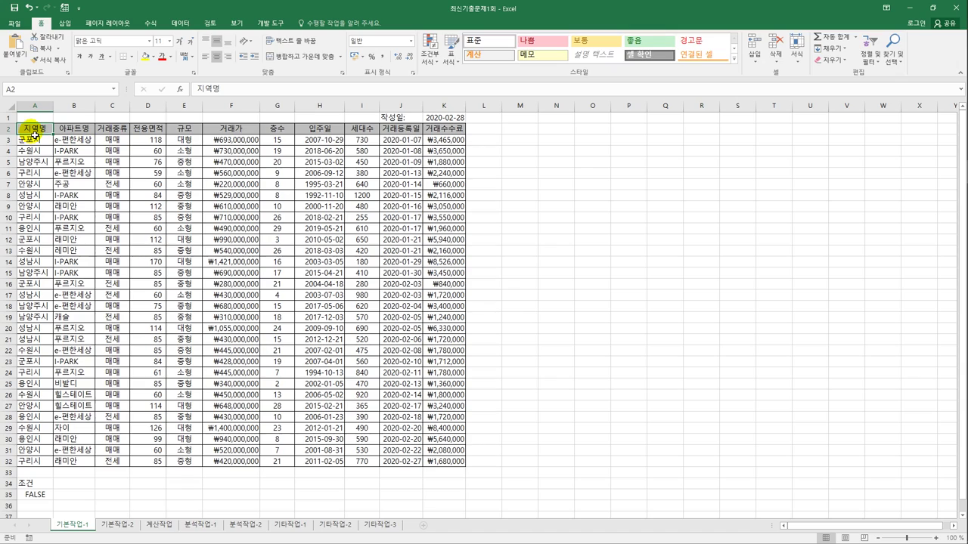
{"action": "left_click", "coordinate": [76, 132], "text": "ctrl"}
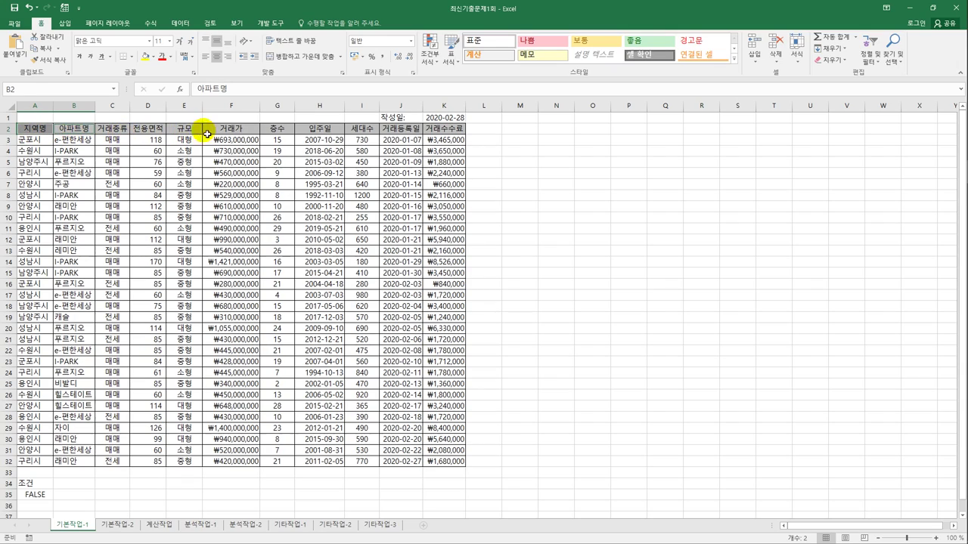
{"action": "left_click", "coordinate": [248, 132], "text": "ctrl"}
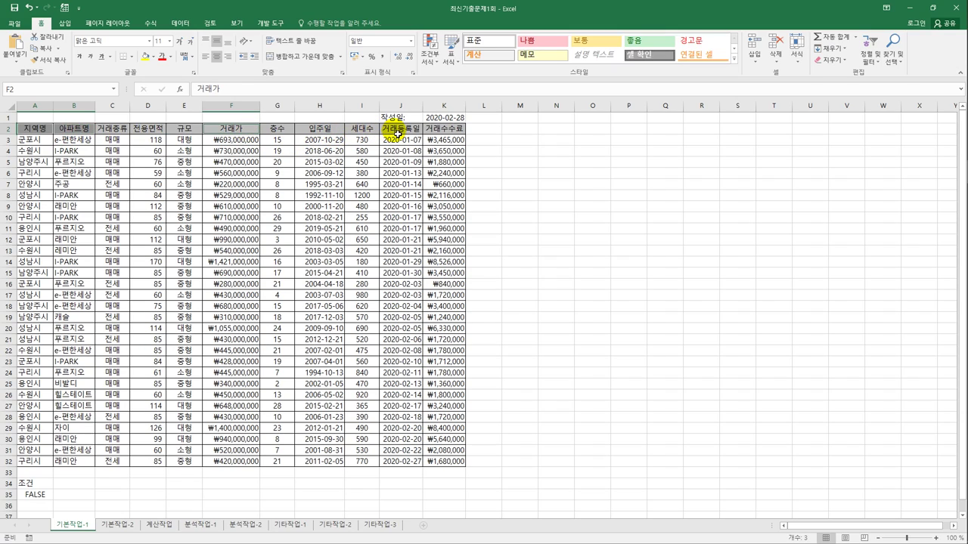
{"action": "key", "text": "ctrl+c"}
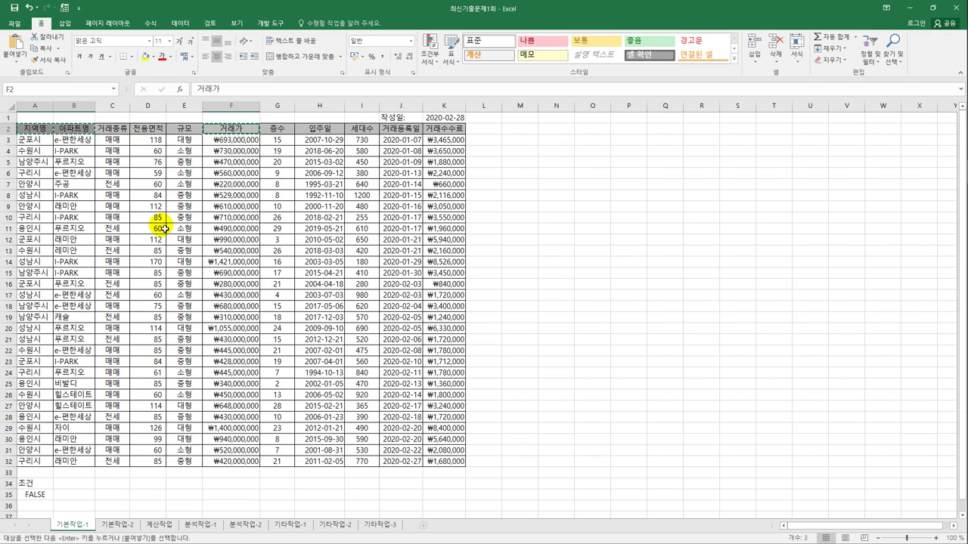
{"action": "scroll", "coordinate": [121, 343], "scroll_direction": "down", "scroll_amount": 1}
{"action": "scroll", "coordinate": [121, 342], "scroll_direction": "down", "scroll_amount": 1}
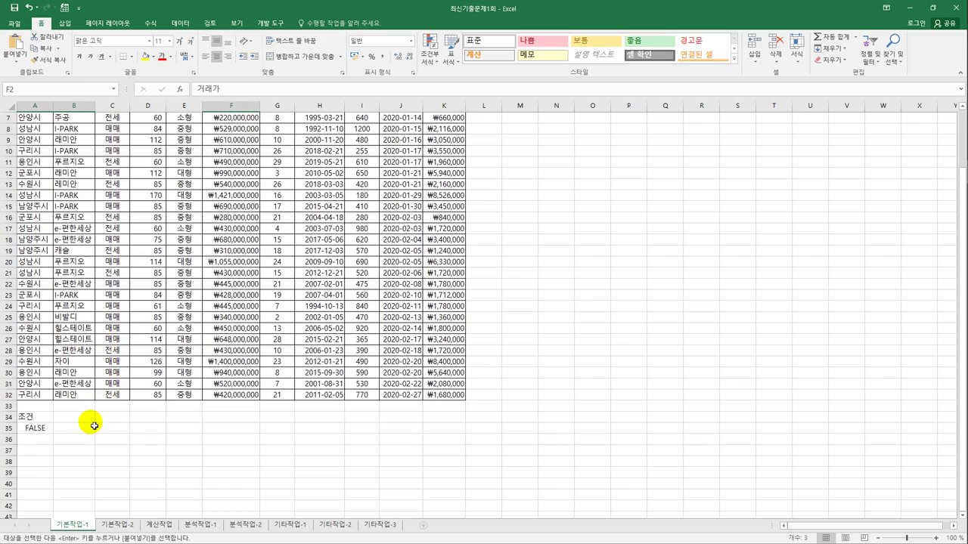
{"action": "left_click", "coordinate": [34, 450]}
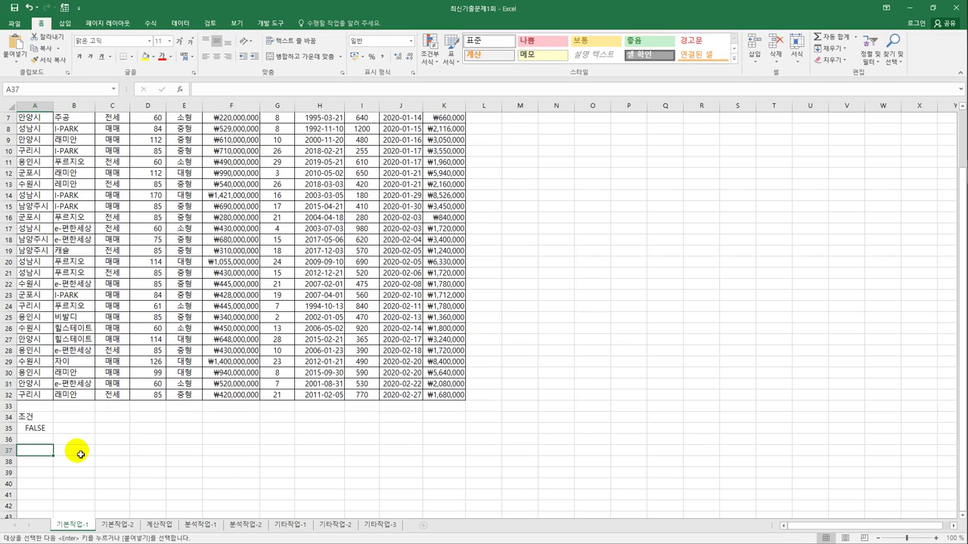
{"action": "key", "text": "ctrl+v"}
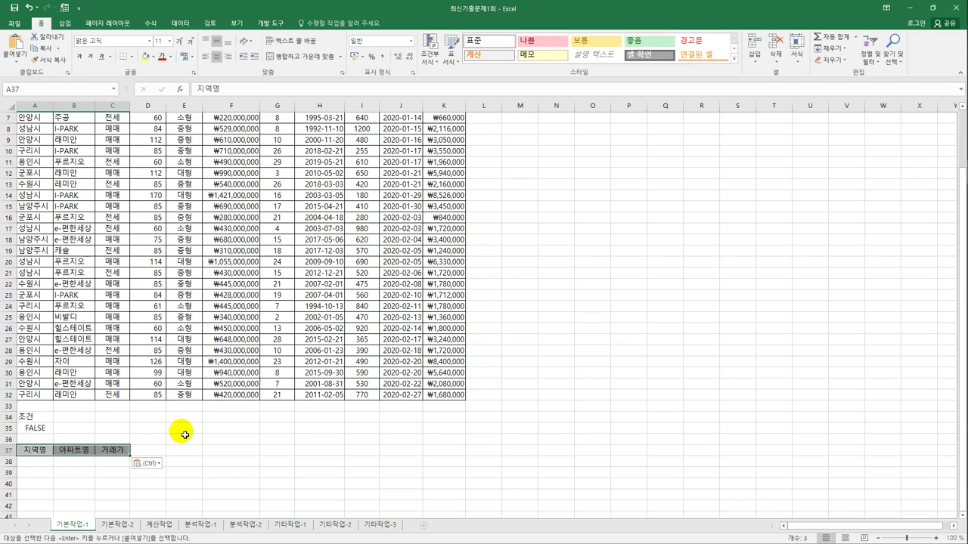
Step: Copy the headers 전용면적 and 입주일 from row 2 to the cells starting at D37
{"action": "scroll", "coordinate": [185, 435], "scroll_direction": "up", "scroll_amount": 2}
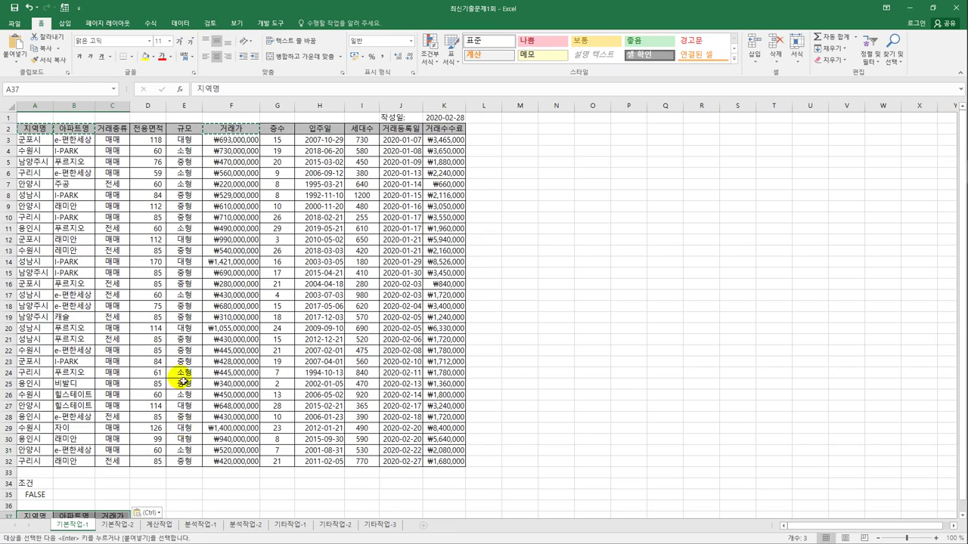
{"action": "left_click", "coordinate": [153, 130]}
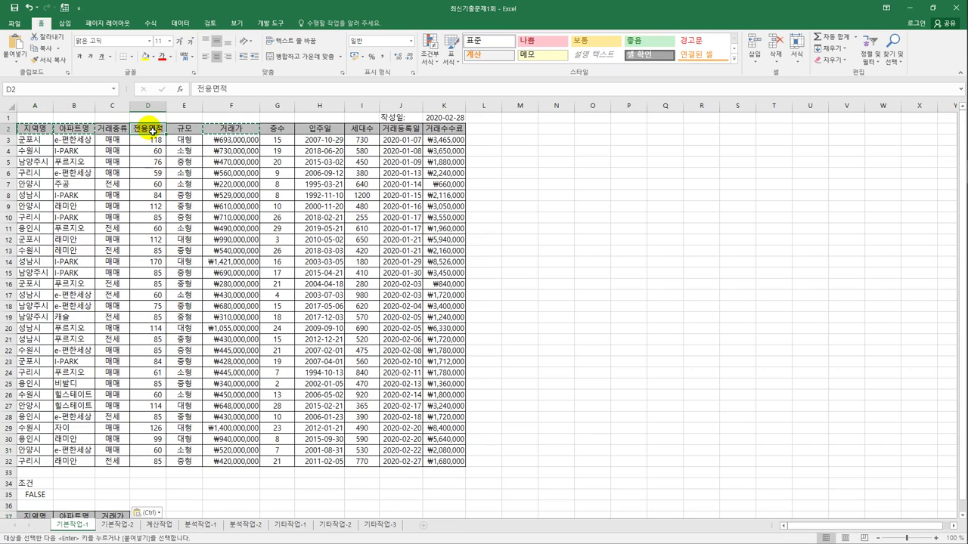
{"action": "left_click", "coordinate": [333, 130], "text": "ctrl"}
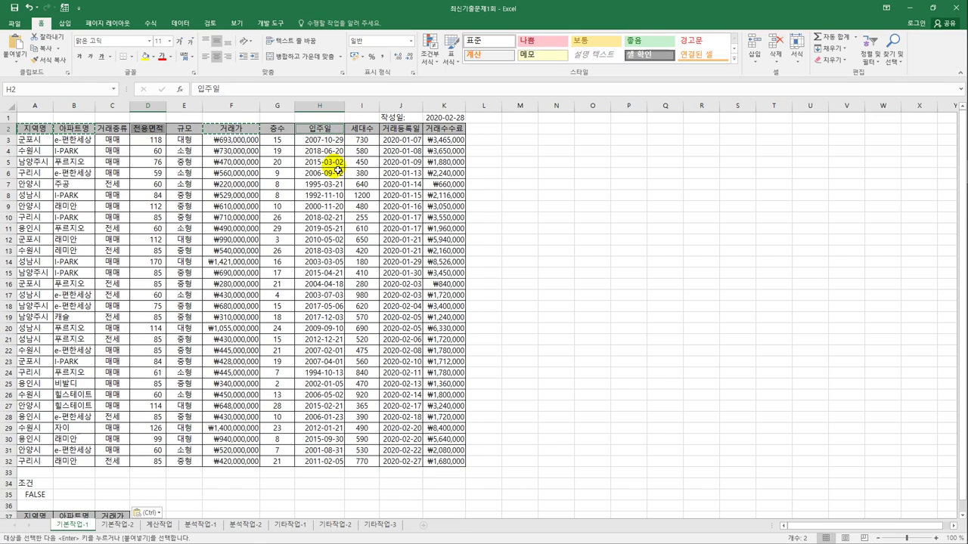
{"action": "key", "text": "ctrl+c"}
{"action": "scroll", "coordinate": [227, 317], "scroll_direction": "down", "scroll_amount": 2}
{"action": "left_click", "coordinate": [154, 452]}
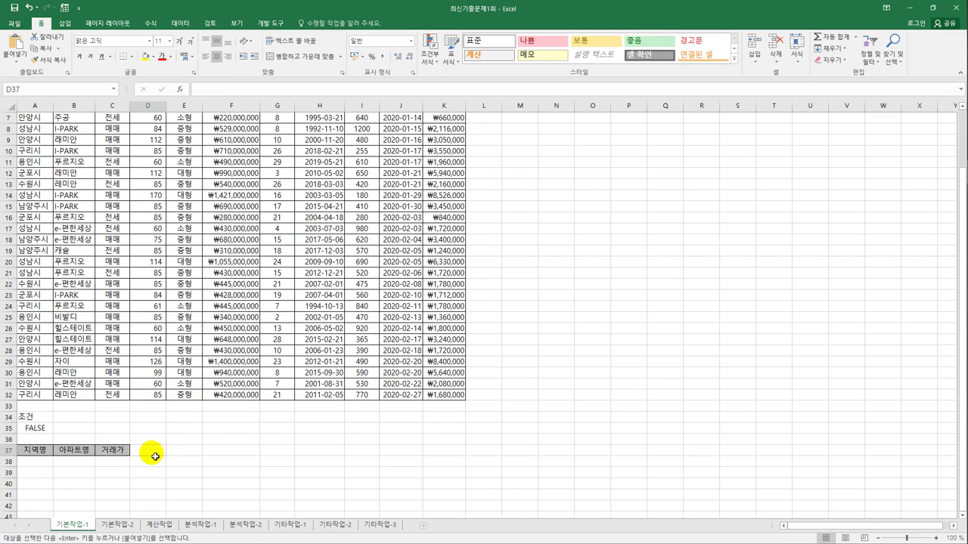
{"action": "key", "text": "ctrl+v"}
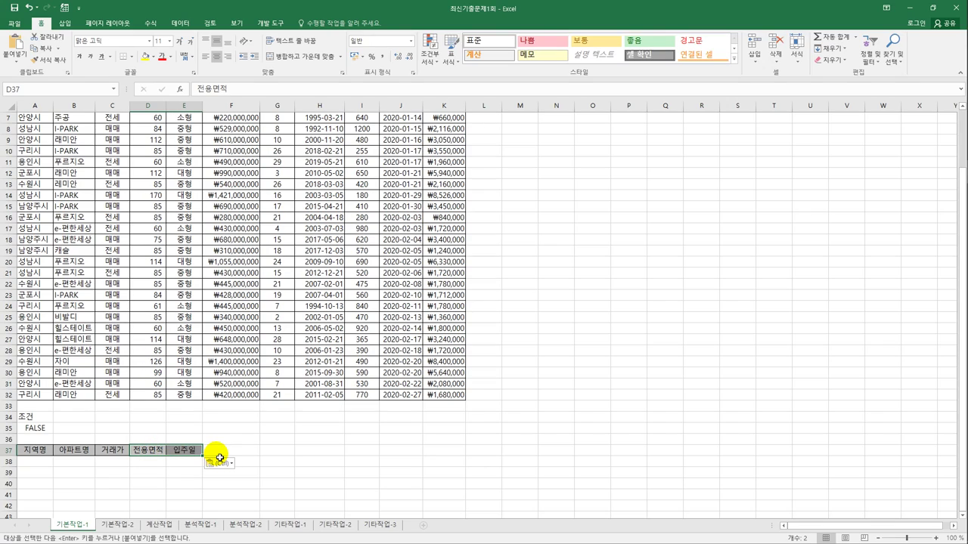
Step: Start an advanced filter on the table A2:K32 with $A$34:$A$35 as the criteria range
{"action": "left_click", "coordinate": [153, 184]}
{"action": "scroll", "coordinate": [163, 196], "scroll_direction": "up", "scroll_amount": 2}
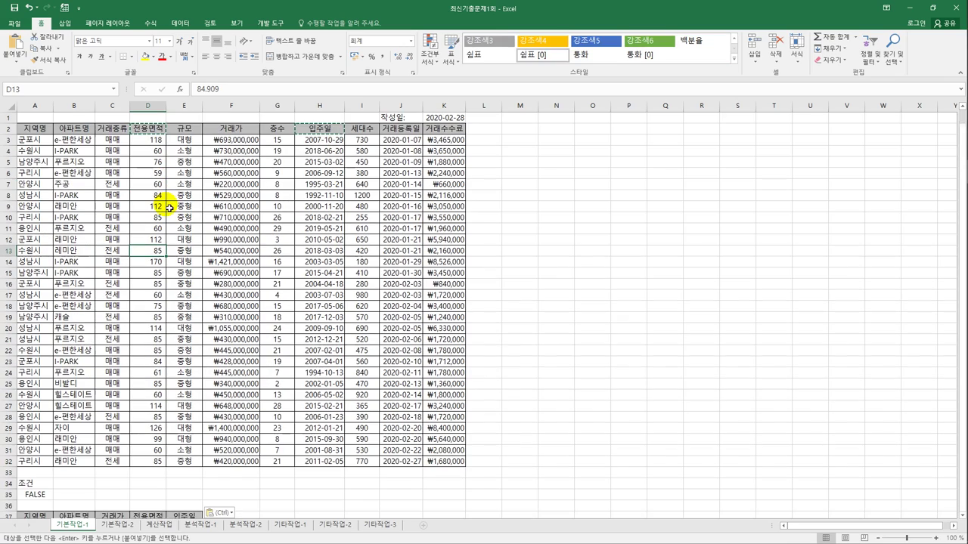
{"action": "left_click", "coordinate": [42, 130]}
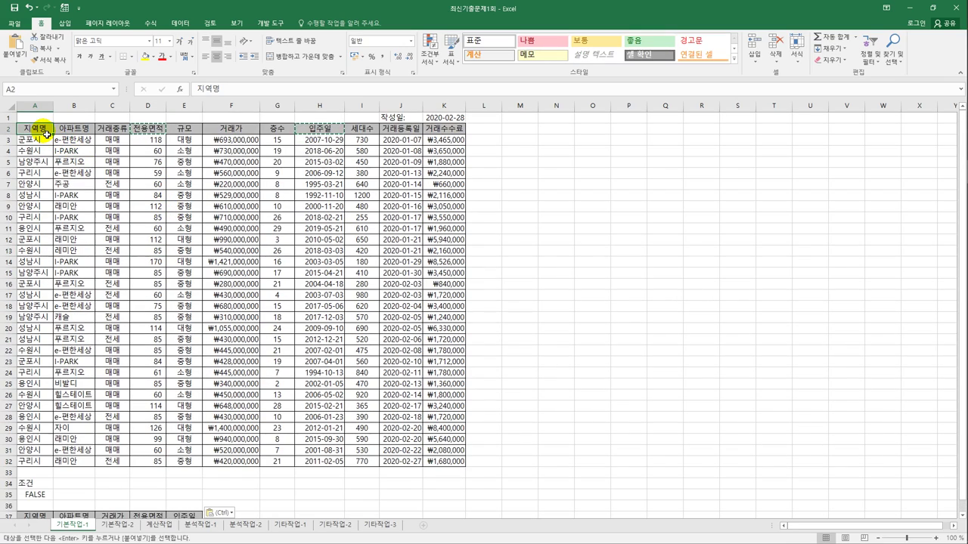
{"action": "left_click", "coordinate": [180, 22]}
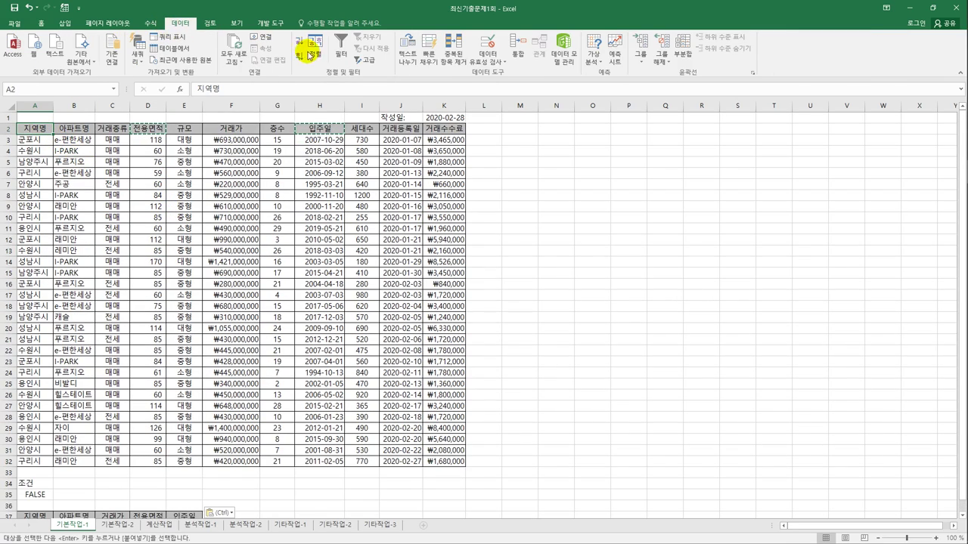
{"action": "left_click", "coordinate": [366, 59]}
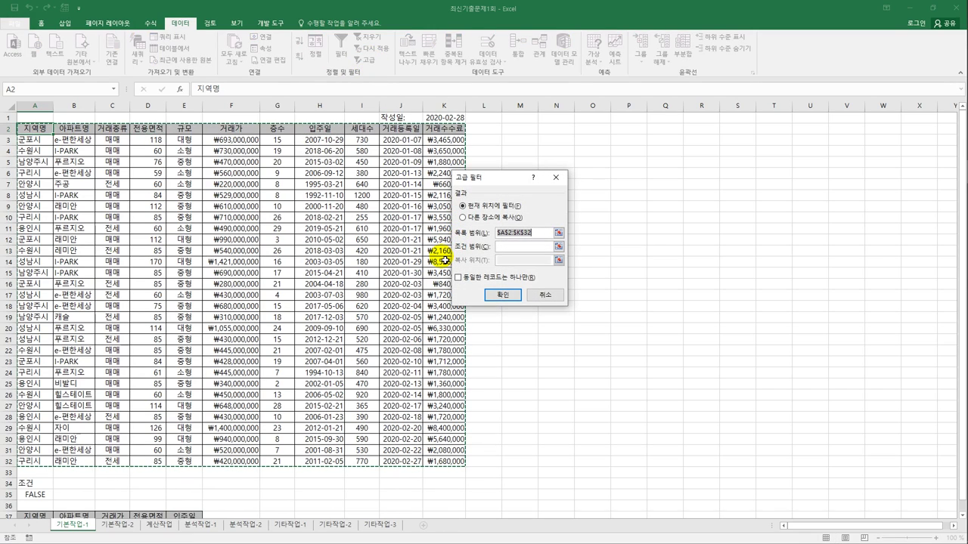
{"action": "left_click", "coordinate": [518, 247]}
{"action": "scroll", "coordinate": [254, 333], "scroll_direction": "down", "scroll_amount": 2}
{"action": "left_click", "coordinate": [36, 418]}
{"action": "left_click_drag", "start_coordinate": [44, 427], "coordinate": [42, 429]}
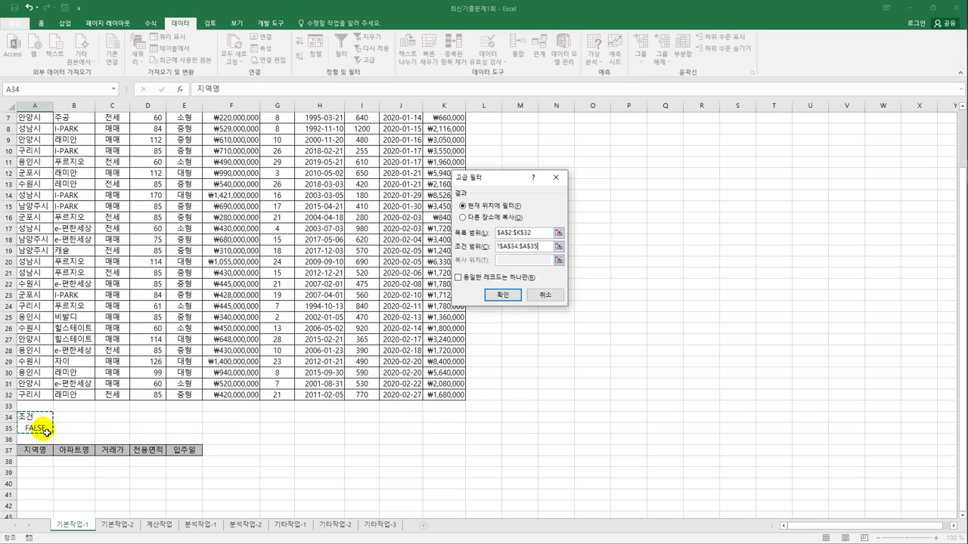
Step: Set the advanced filter to copy its results to another location, the headers $A$37:$E$37, and run it
{"action": "left_click", "coordinate": [501, 217]}
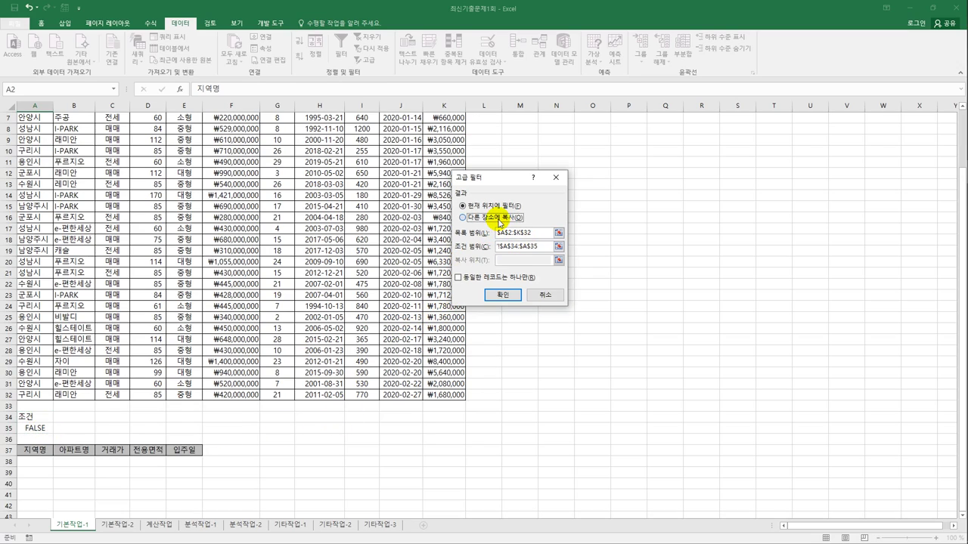
{"action": "left_click", "coordinate": [512, 265]}
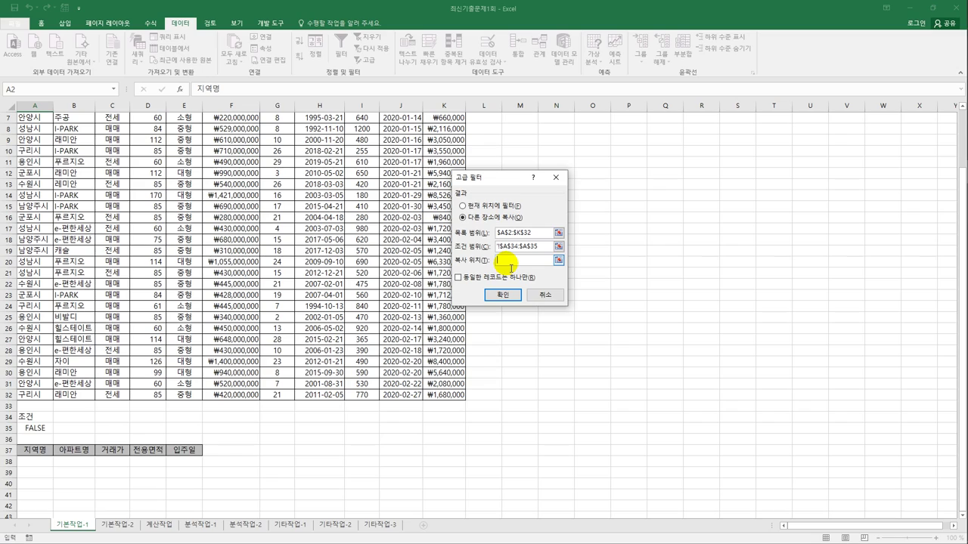
{"action": "left_click_drag", "start_coordinate": [27, 452], "coordinate": [185, 453]}
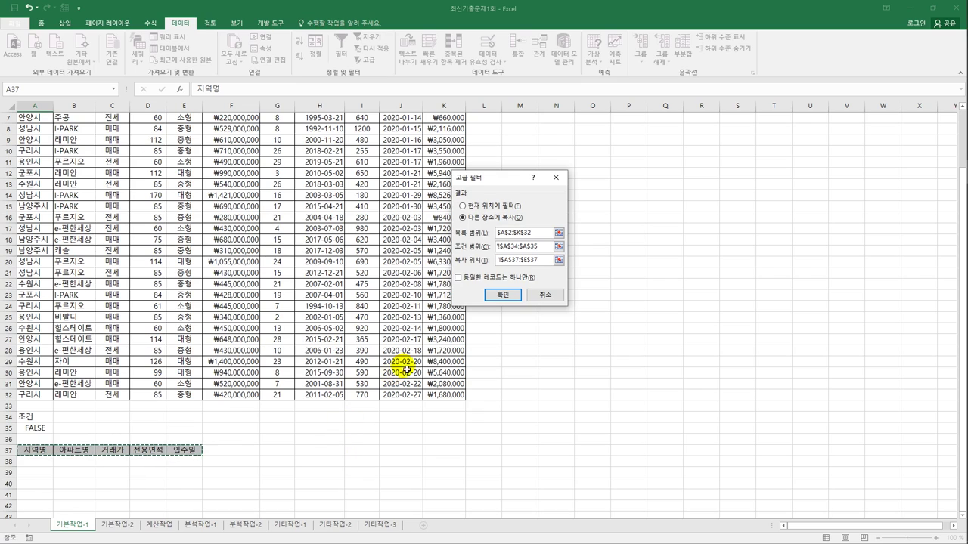
{"action": "left_click", "coordinate": [515, 295]}
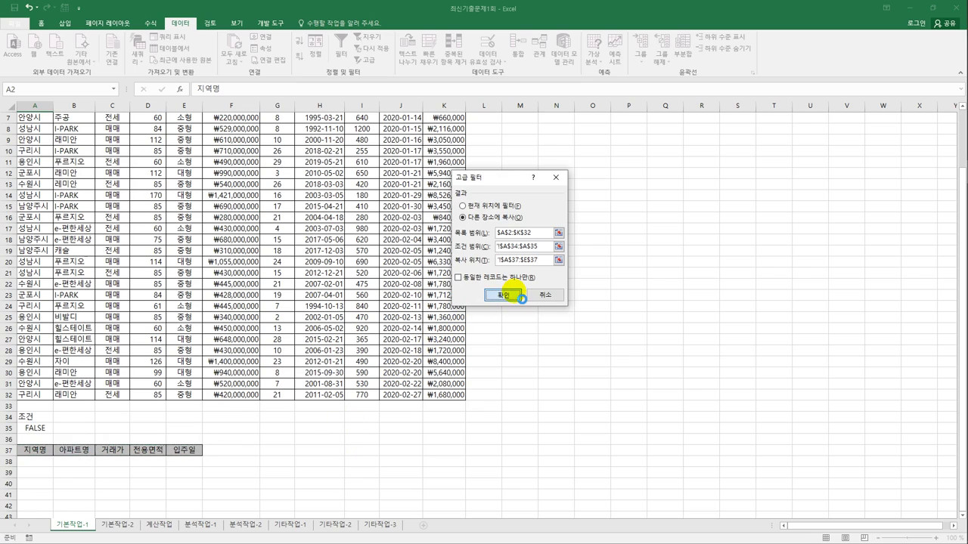
Step: Auto-fit the widths of columns C and E so the extracted prices and move-in dates fit
{"action": "scroll", "coordinate": [371, 348], "scroll_direction": "down", "scroll_amount": 3}
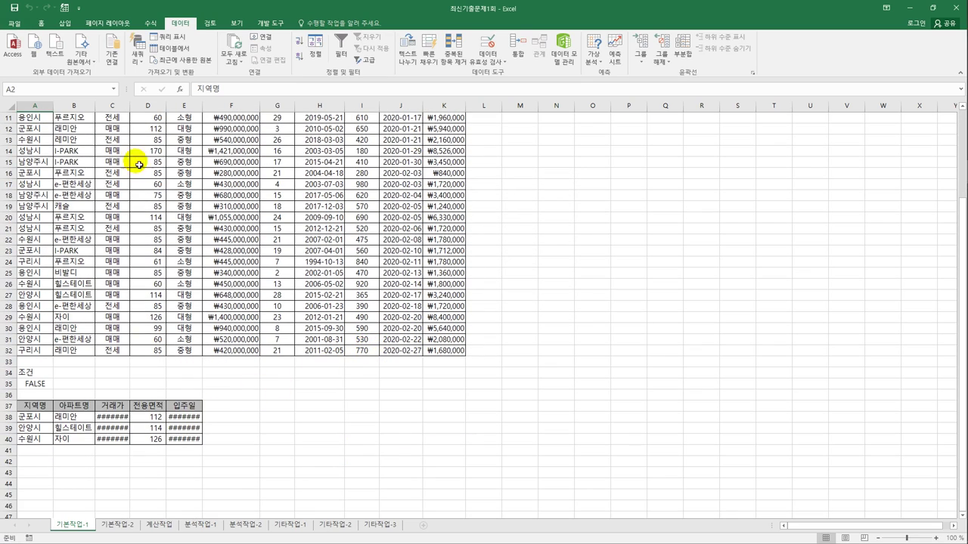
{"action": "double_click", "coordinate": [131, 106]}
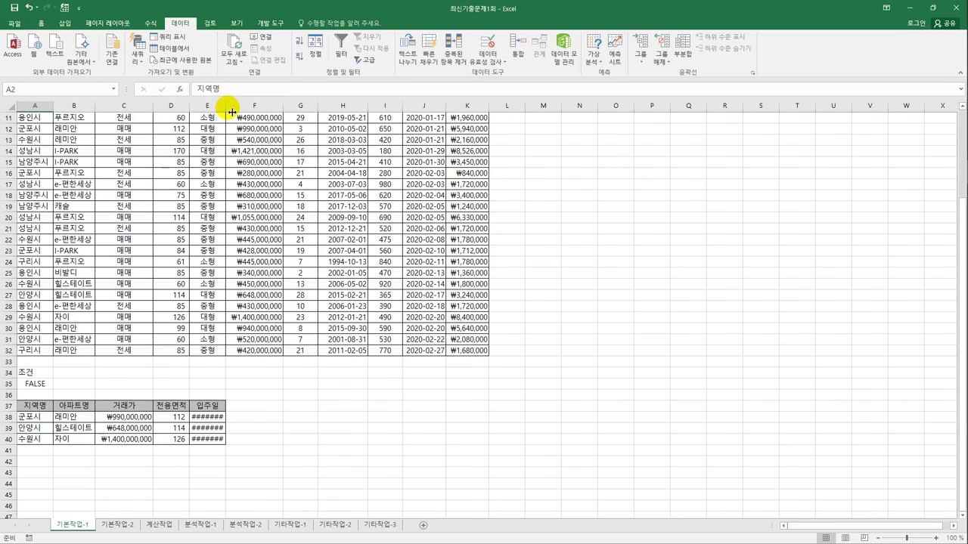
{"action": "double_click", "coordinate": [226, 106]}
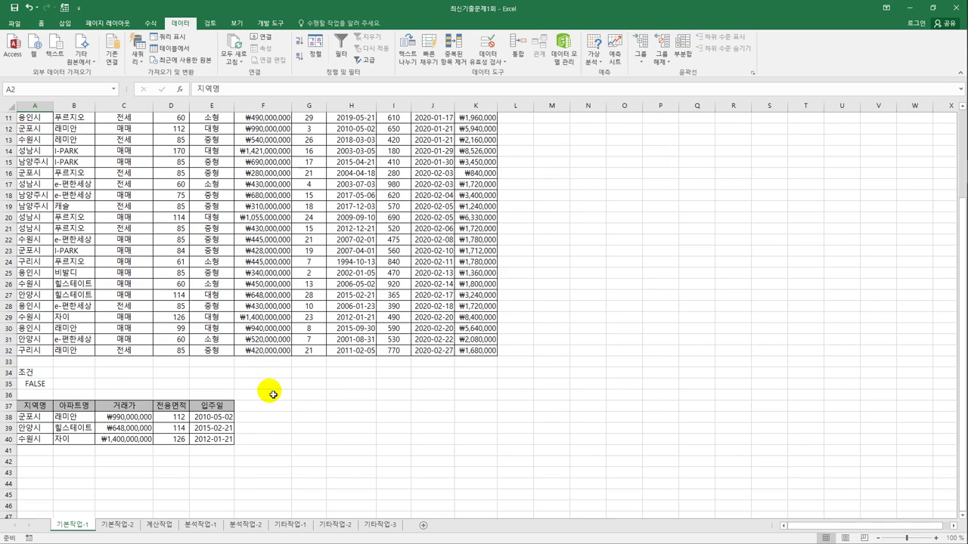
Step: Select the data rows A3:K32 and start a new conditional formatting rule that uses a formula
{"action": "scroll", "coordinate": [273, 394], "scroll_direction": "up", "scroll_amount": 4}
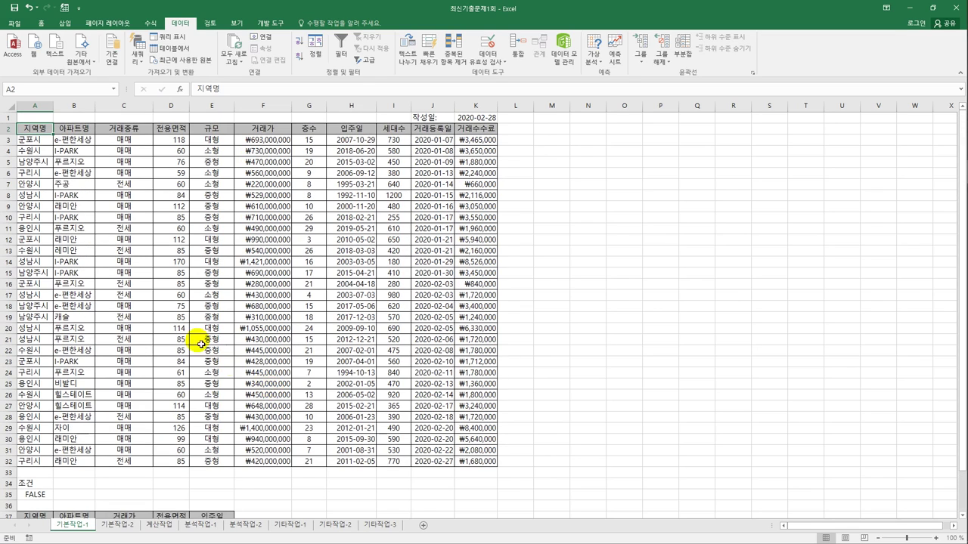
{"action": "left_click", "coordinate": [45, 145]}
{"action": "left_click_drag", "start_coordinate": [45, 146], "coordinate": [463, 462]}
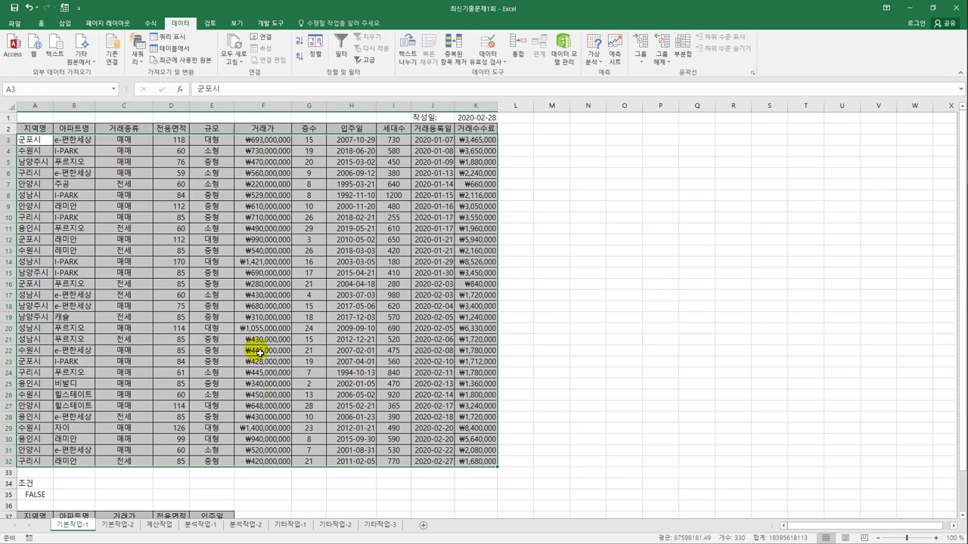
{"action": "left_click", "coordinate": [42, 25]}
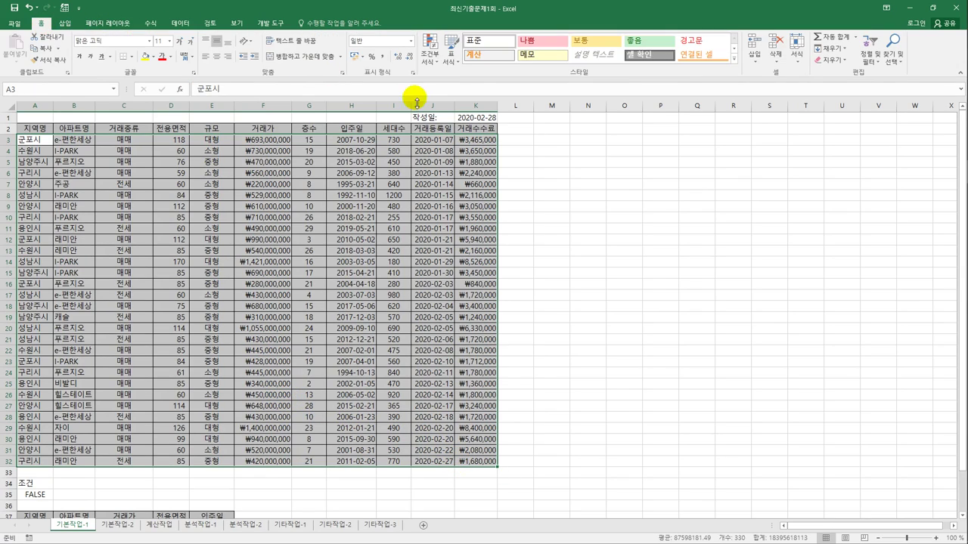
{"action": "left_click", "coordinate": [429, 47]}
{"action": "left_click", "coordinate": [454, 186]}
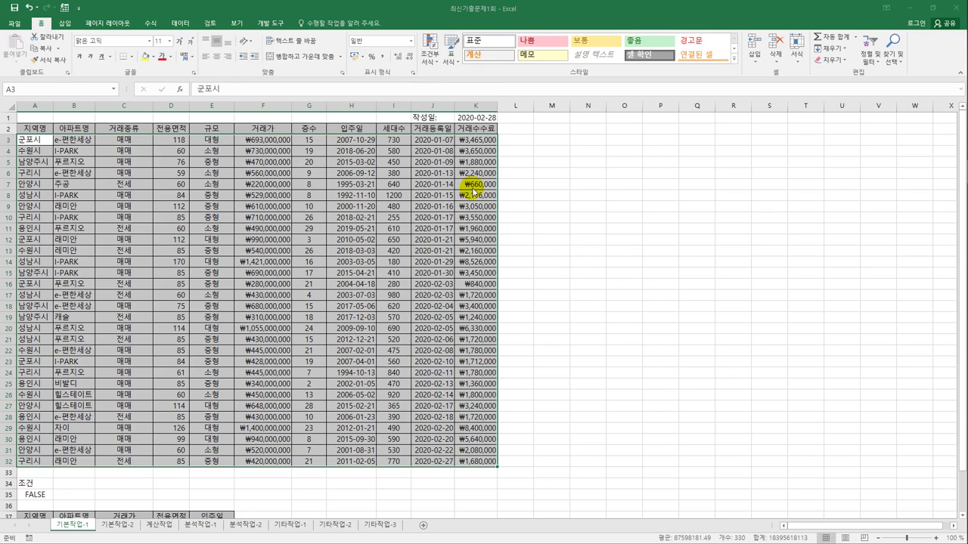
{"action": "left_click_drag", "start_coordinate": [542, 144], "coordinate": [669, 146]}
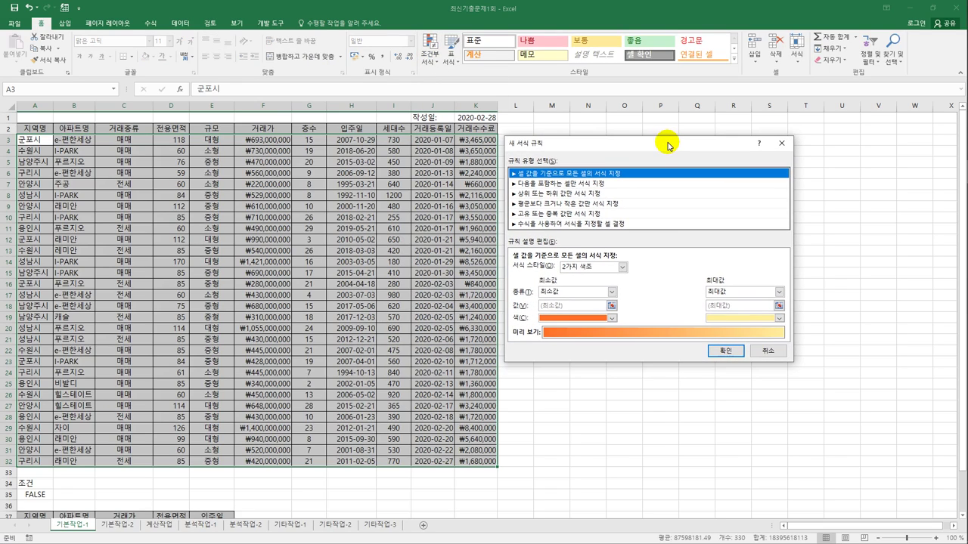
{"action": "left_click", "coordinate": [601, 224]}
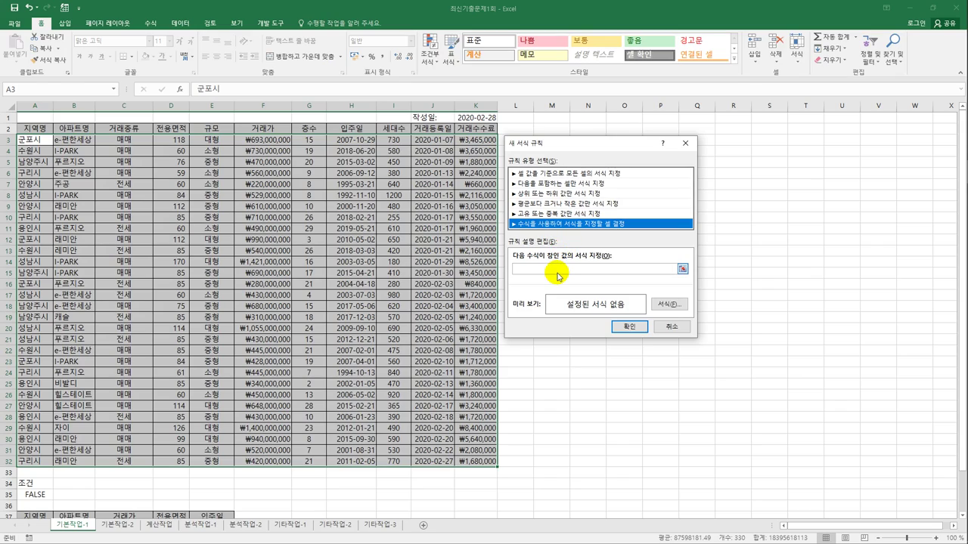
{"action": "left_click", "coordinate": [559, 269]}
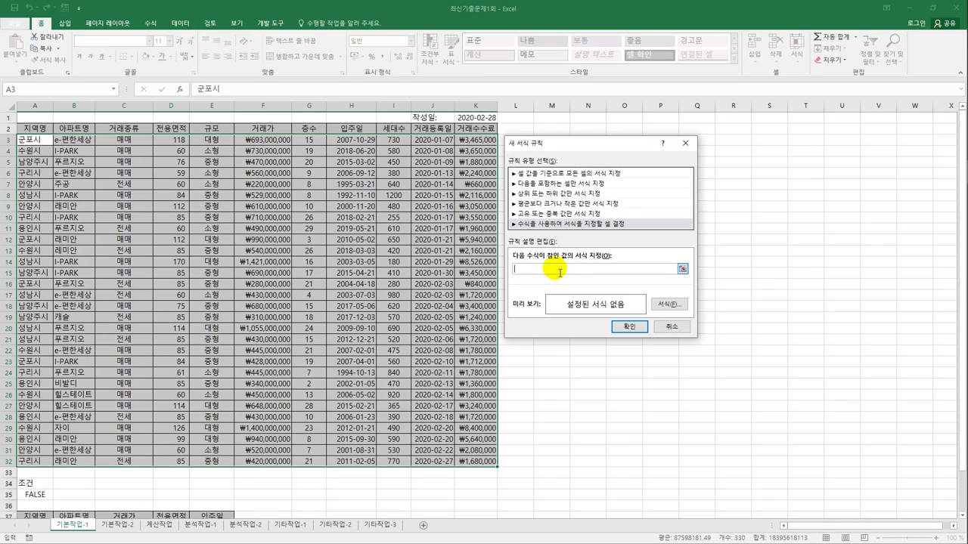
Step: Begin the rule's AND formula with the first condition $C3="매매", keeping only the column absolute
{"action": "type", "text": "=and("}
{"action": "left_click", "coordinate": [137, 141]}
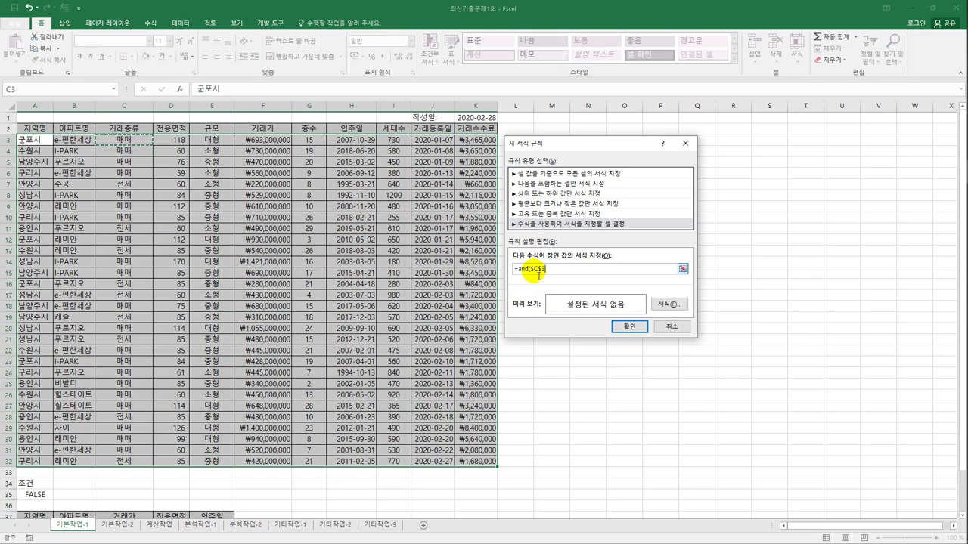
{"action": "type", "text": ","}
{"action": "key", "text": "BackSpace"}
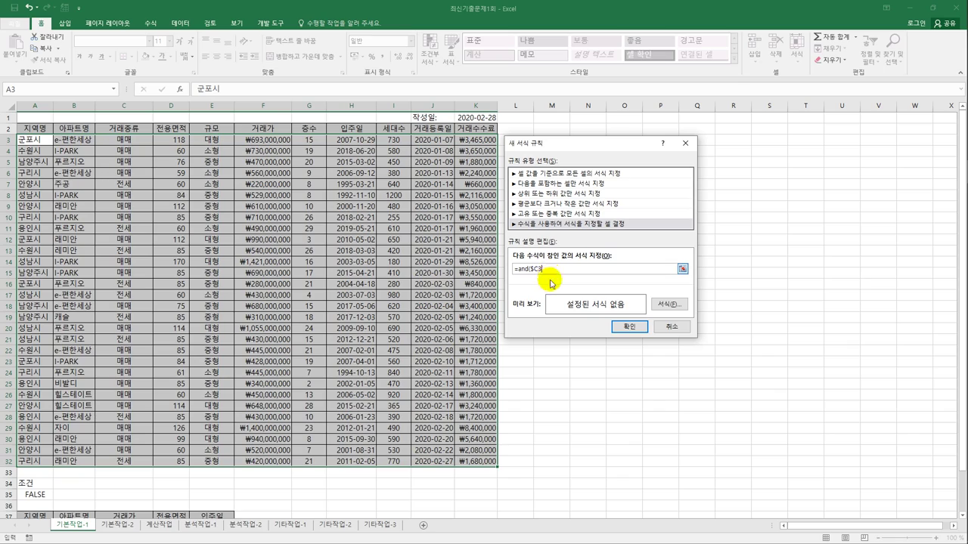
{"action": "type", "text": "="}
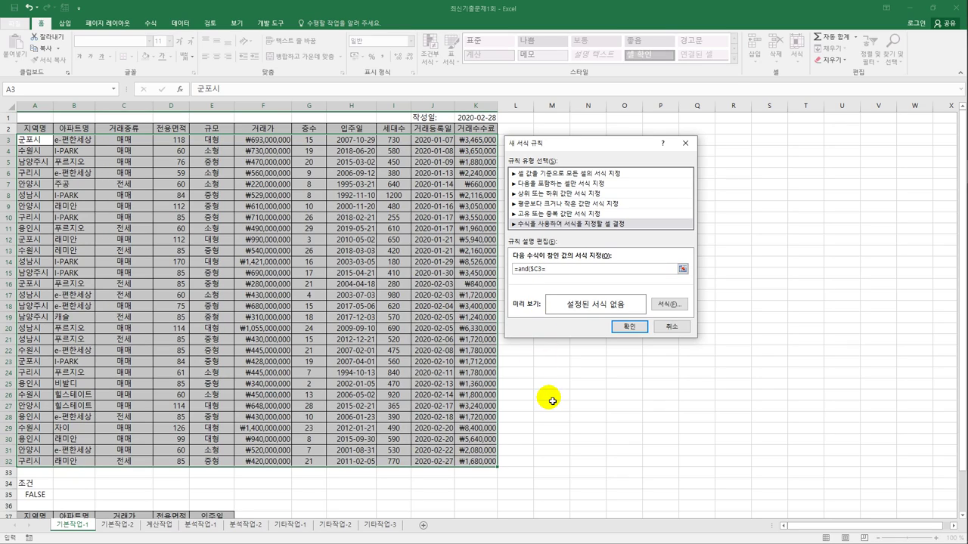
{"action": "type", "text": "\"매매\""}
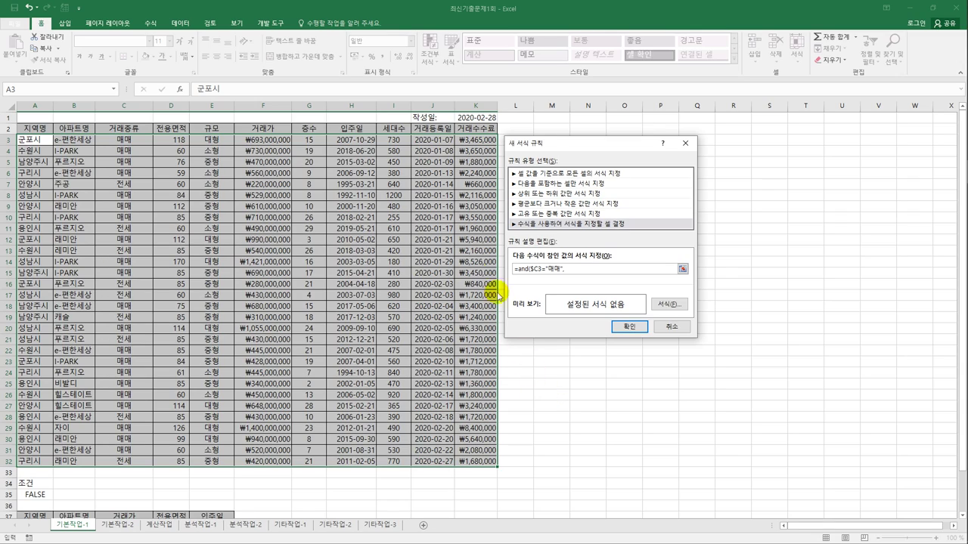
Step: Add $D3<=AVERAGE($D$3:$D$32) as the AND formula's second condition and close the formula
{"action": "type", "text": ","}
{"action": "left_click", "coordinate": [183, 141]}
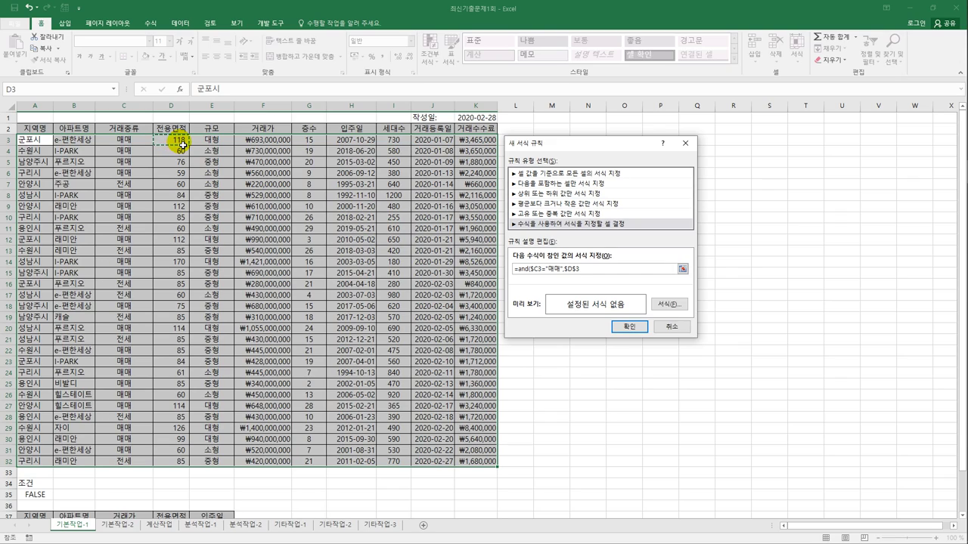
{"action": "left_click", "coordinate": [577, 271]}
{"action": "key", "text": "BackSpace"}
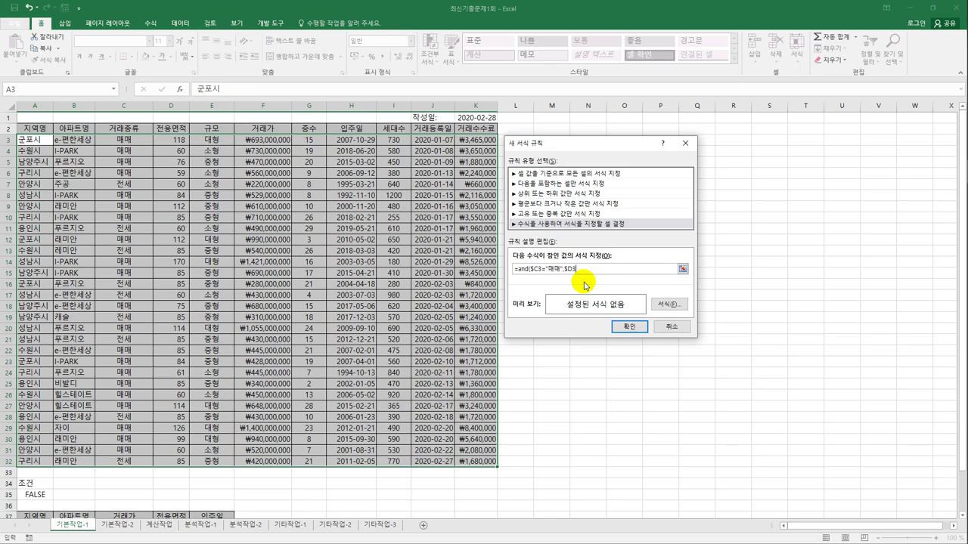
{"action": "type", "text": "<=average("}
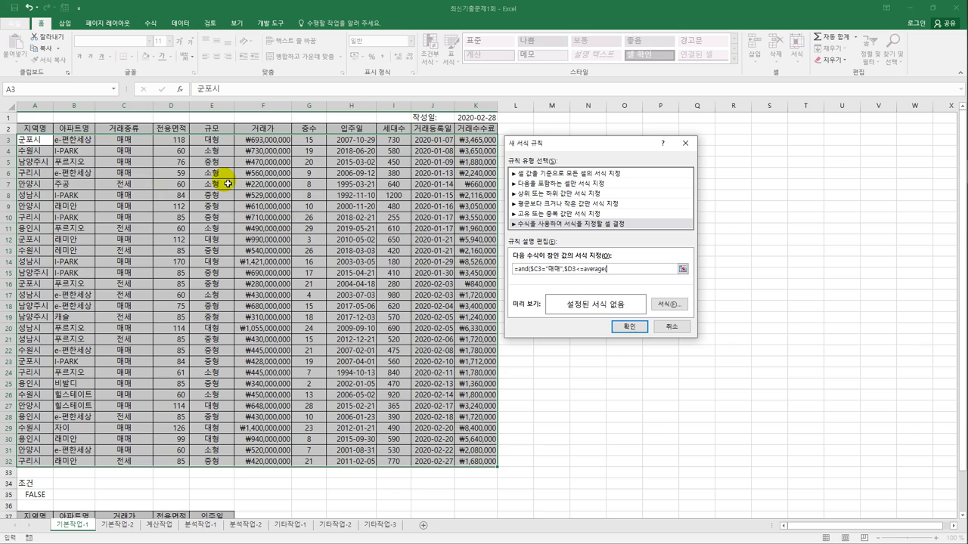
{"action": "left_click_drag", "start_coordinate": [172, 140], "coordinate": [173, 461]}
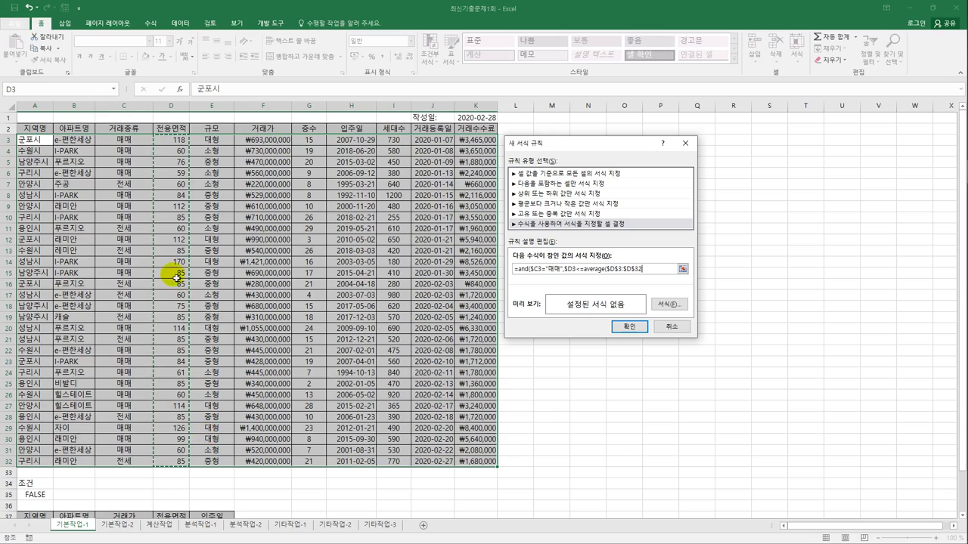
{"action": "type", "text": ")"}
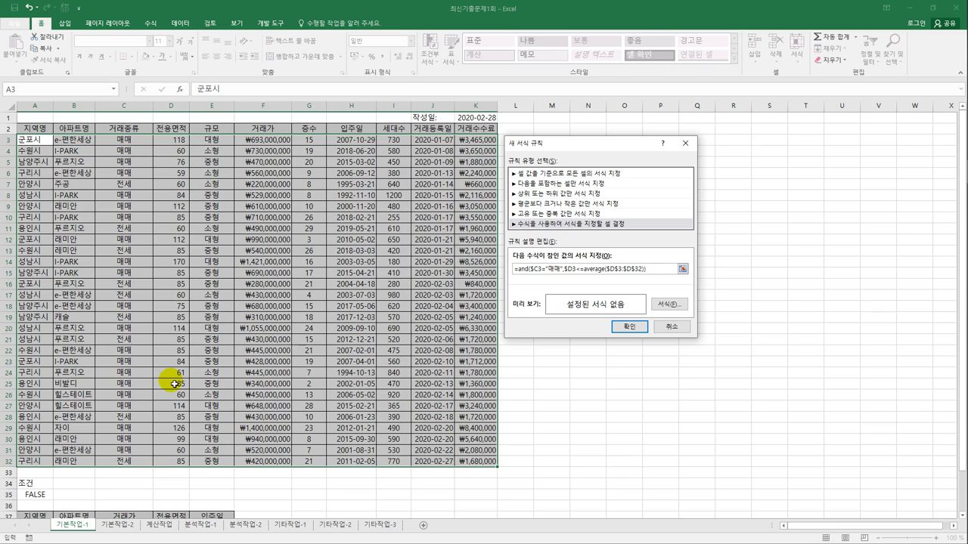
Step: Set the rule's format to the bold (굵게) font style with the standard blue font colour
{"action": "left_click", "coordinate": [682, 306]}
{"action": "left_click_drag", "start_coordinate": [551, 97], "coordinate": [345, 157]}
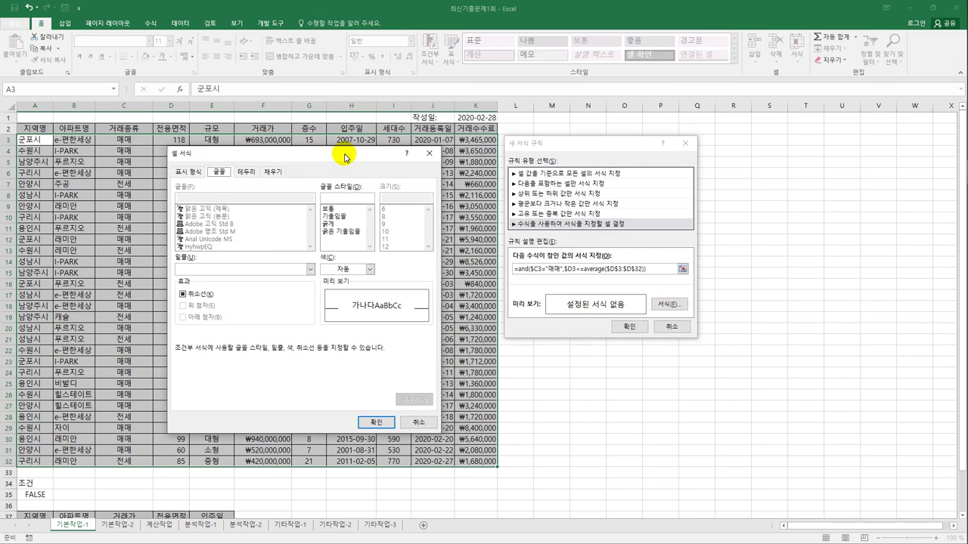
{"action": "left_click", "coordinate": [351, 225]}
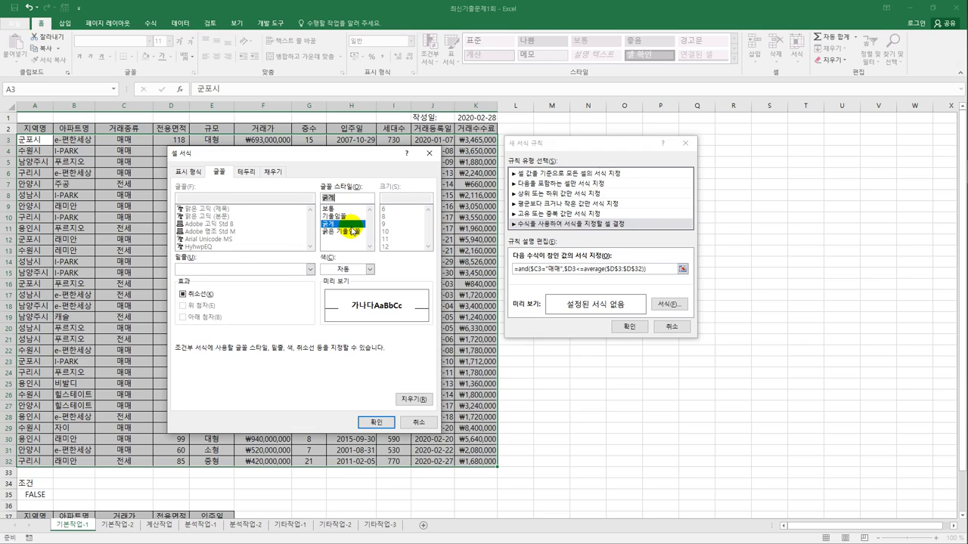
{"action": "left_click", "coordinate": [368, 270]}
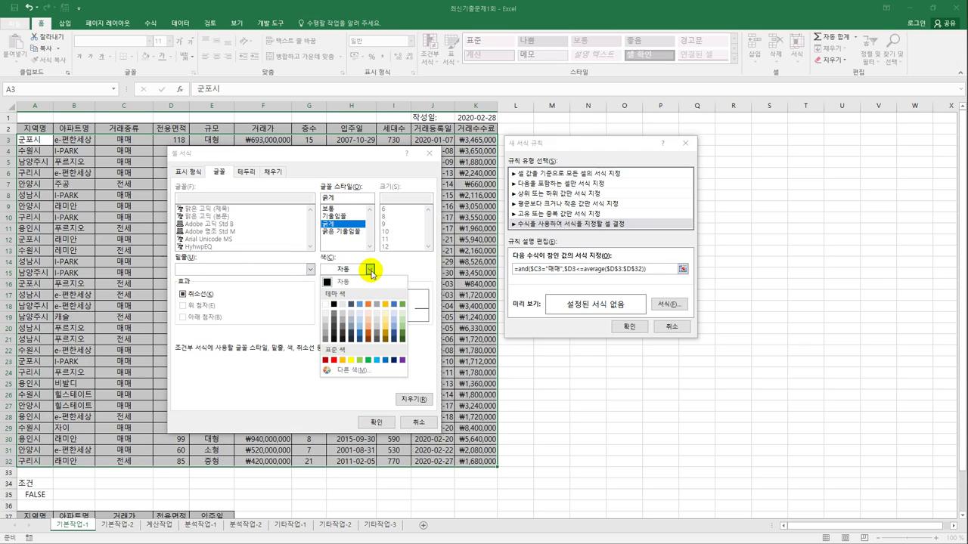
{"action": "left_click", "coordinate": [385, 361]}
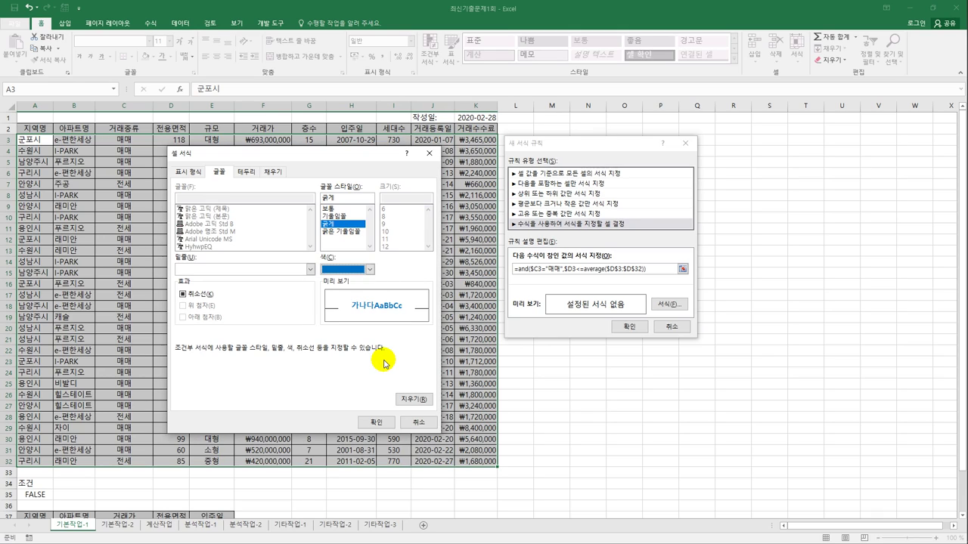
{"action": "left_click", "coordinate": [376, 422]}
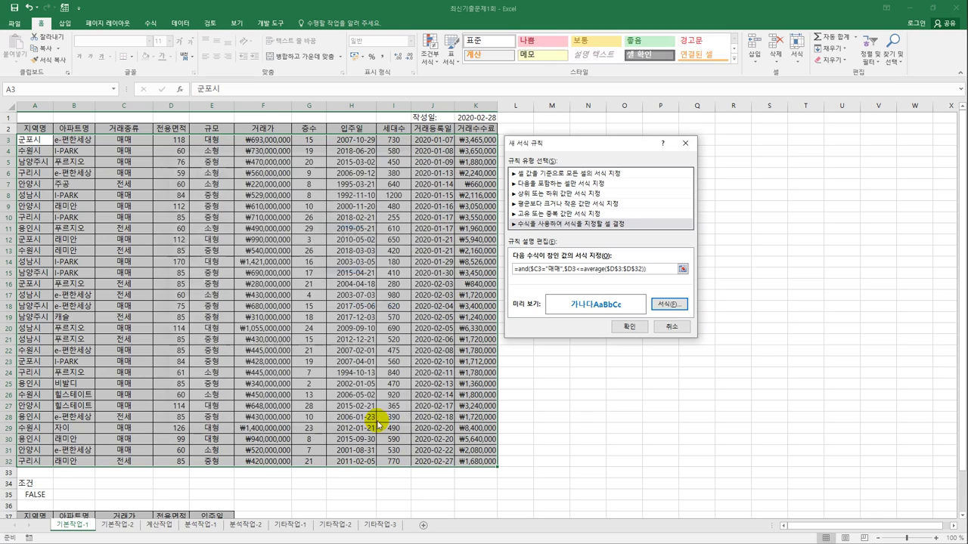
Step: Apply the conditional formatting rule to the table and widen columns J and K to fit their bold values
{"action": "left_click", "coordinate": [630, 327]}
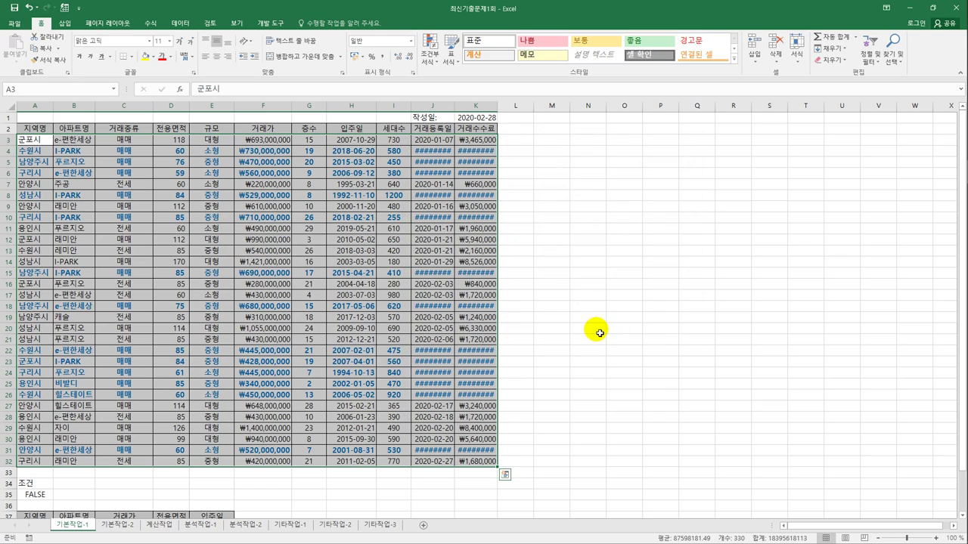
{"action": "left_click_drag", "start_coordinate": [439, 112], "coordinate": [505, 112]}
{"action": "left_click", "coordinate": [551, 216]}
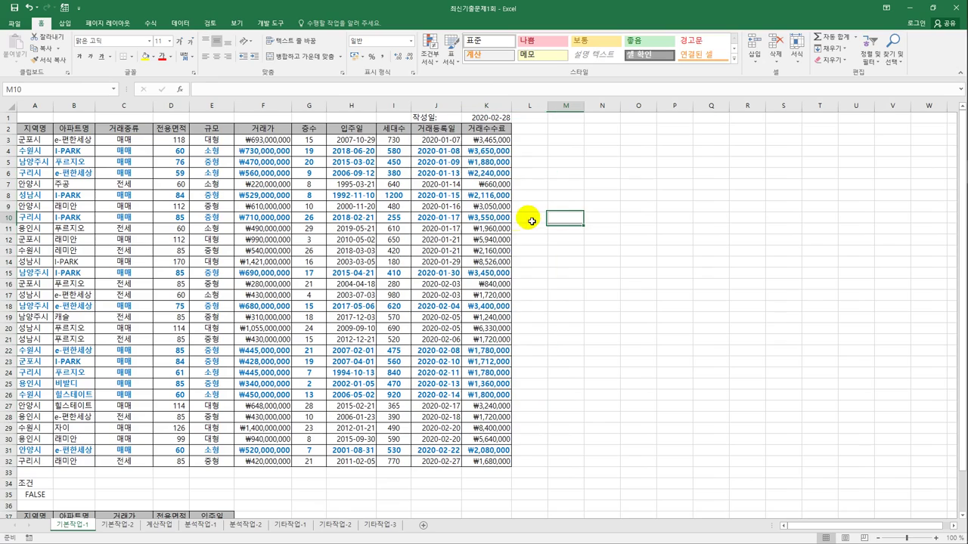
{"action": "left_click", "coordinate": [143, 158]}
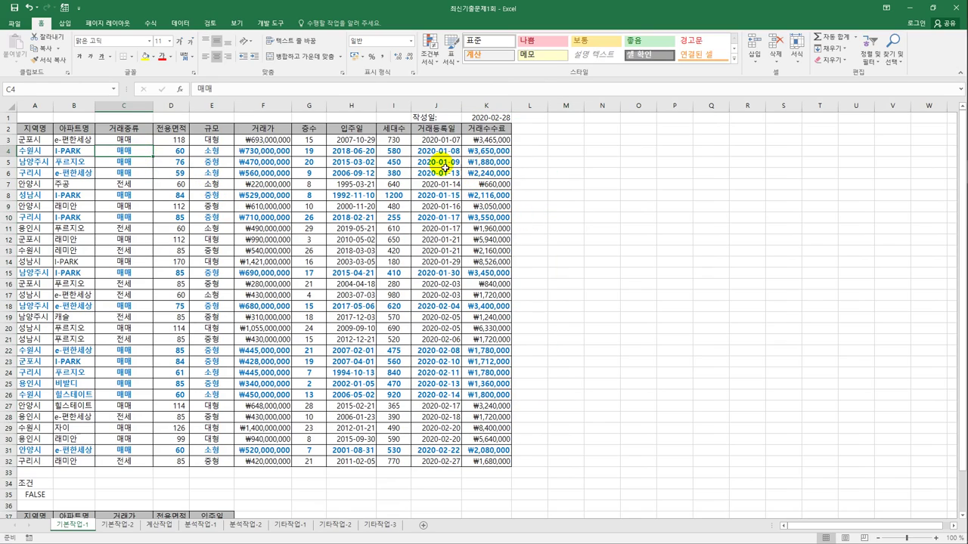
{"action": "left_click", "coordinate": [179, 153]}
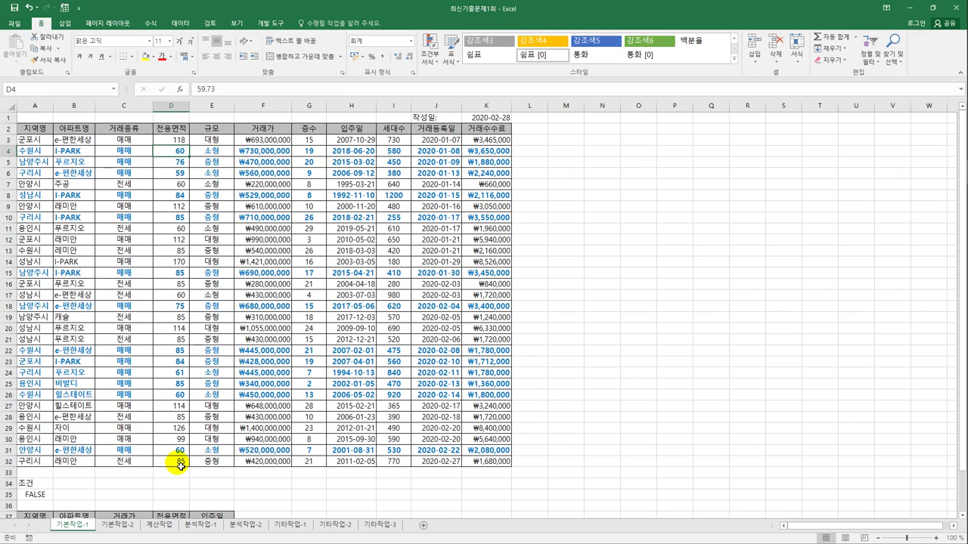
Step: On the 기본작업-2 sheet, set the range A1:K32 as the print area
{"action": "left_click", "coordinate": [123, 525]}
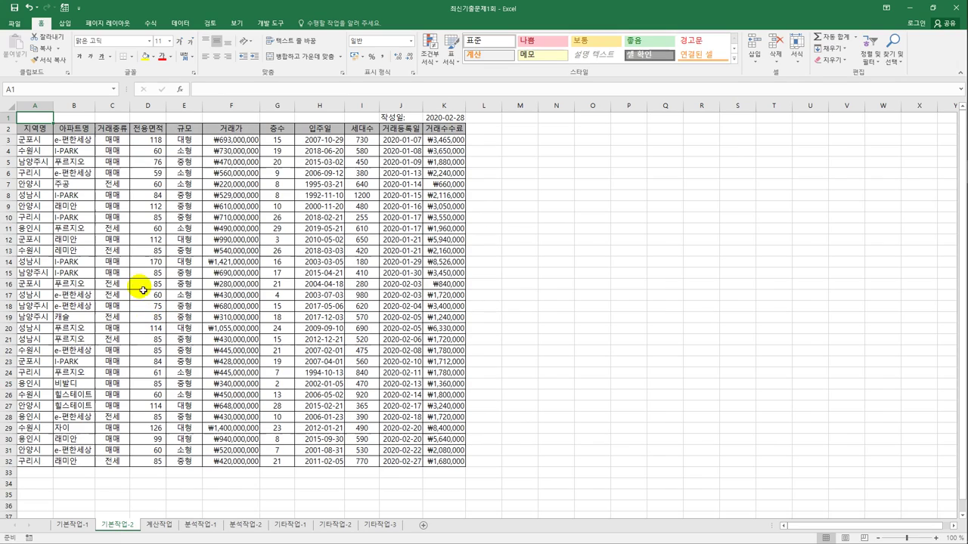
{"action": "left_click_drag", "start_coordinate": [34, 117], "coordinate": [435, 465]}
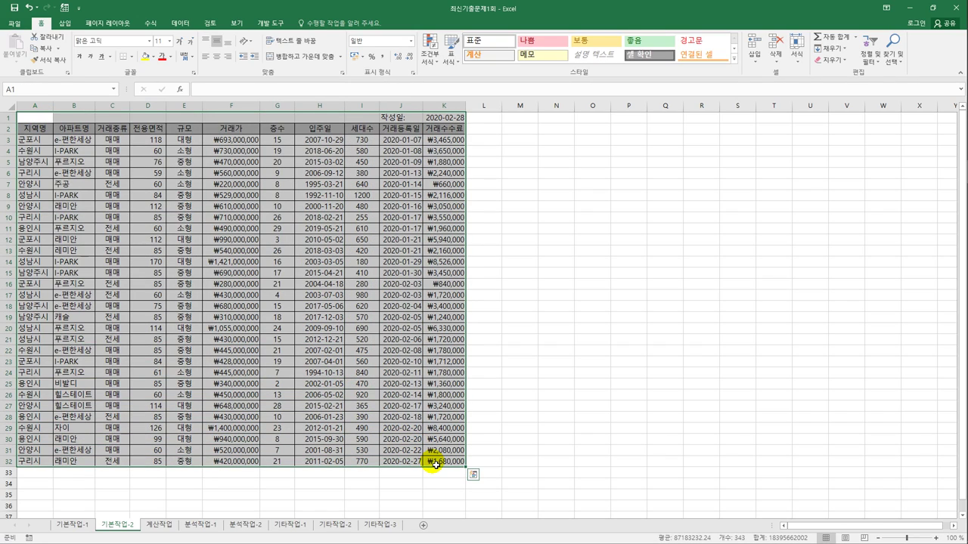
{"action": "left_click", "coordinate": [119, 25]}
{"action": "left_click", "coordinate": [134, 58]}
{"action": "left_click", "coordinate": [151, 73]}
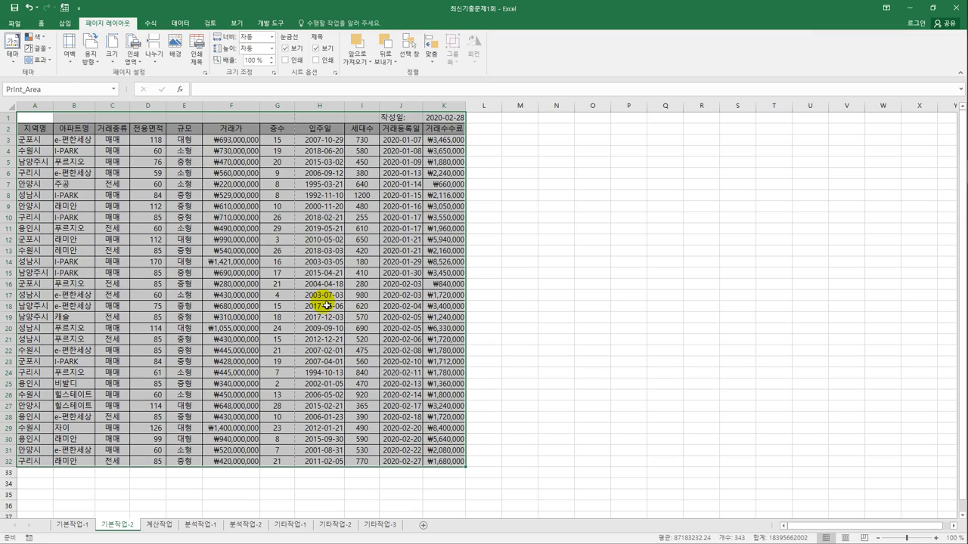
Step: Set the page orientation to landscape (가로) and centre the printout horizontally on the page
{"action": "left_click", "coordinate": [90, 56]}
{"action": "left_click", "coordinate": [93, 84]}
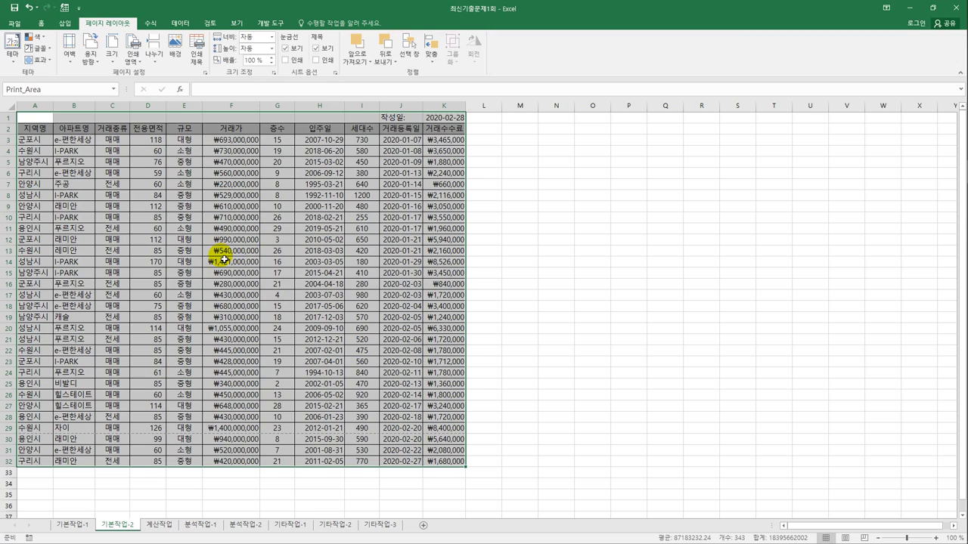
{"action": "left_click", "coordinate": [203, 74]}
{"action": "left_click", "coordinate": [546, 121]}
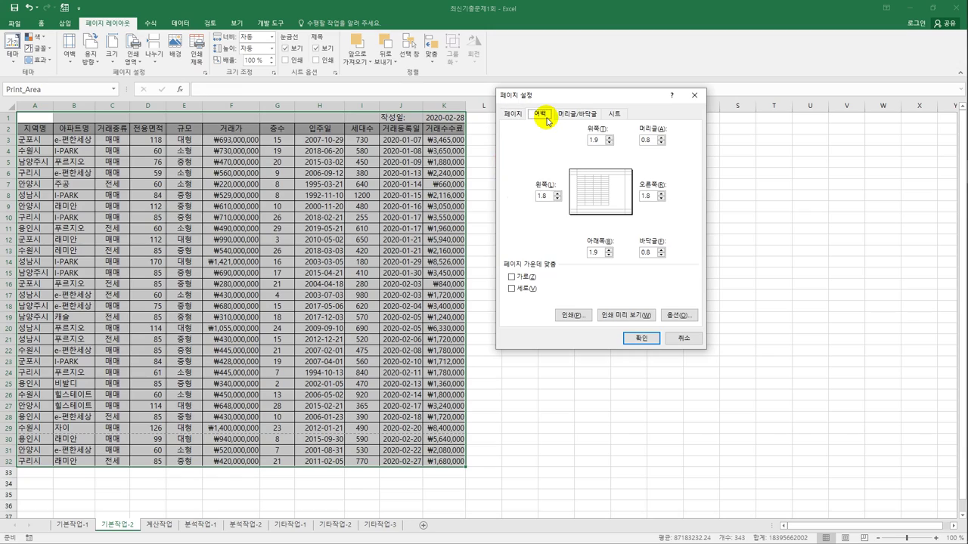
{"action": "left_click", "coordinate": [520, 279]}
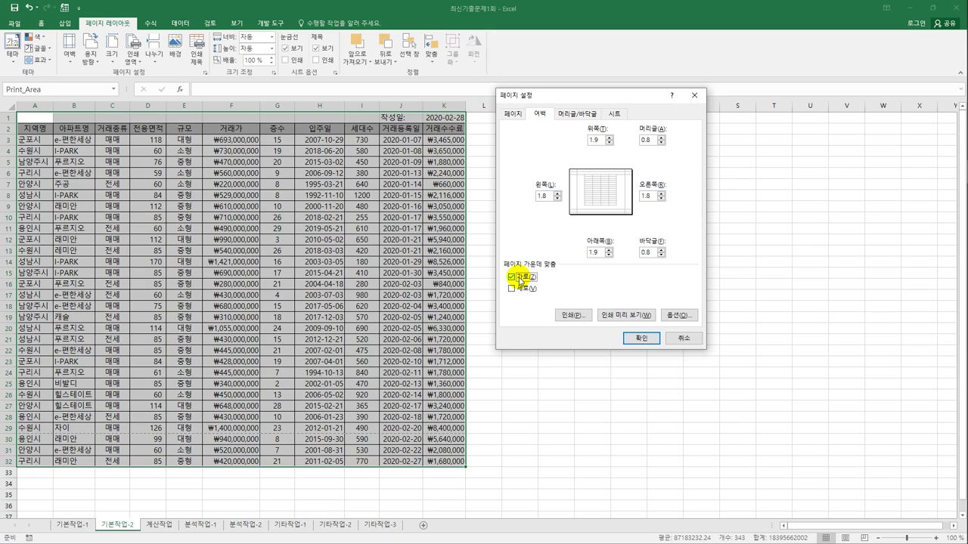
Step: Add a custom footer whose centre section holds the page number field followed by the text 페이지
{"action": "left_click", "coordinate": [579, 114]}
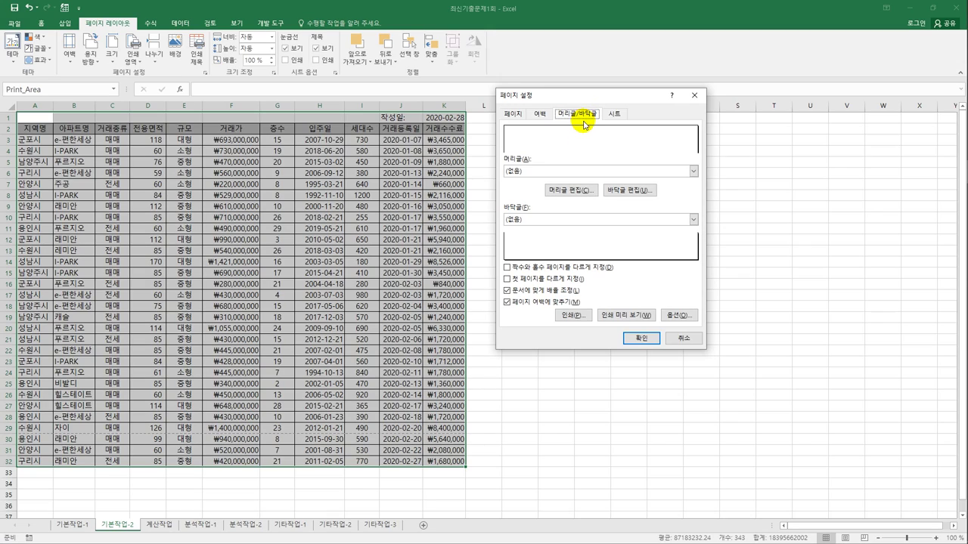
{"action": "left_click", "coordinate": [627, 190]}
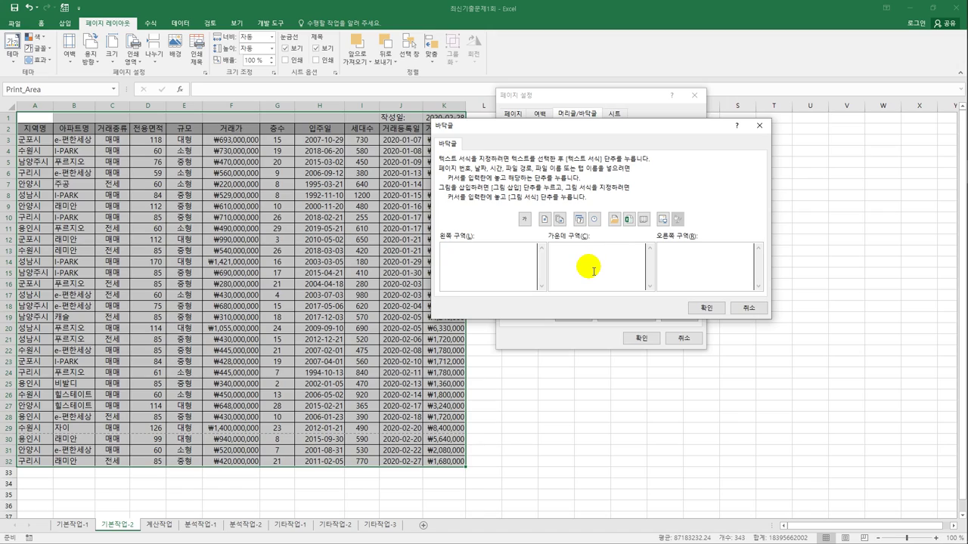
{"action": "left_click", "coordinate": [544, 220]}
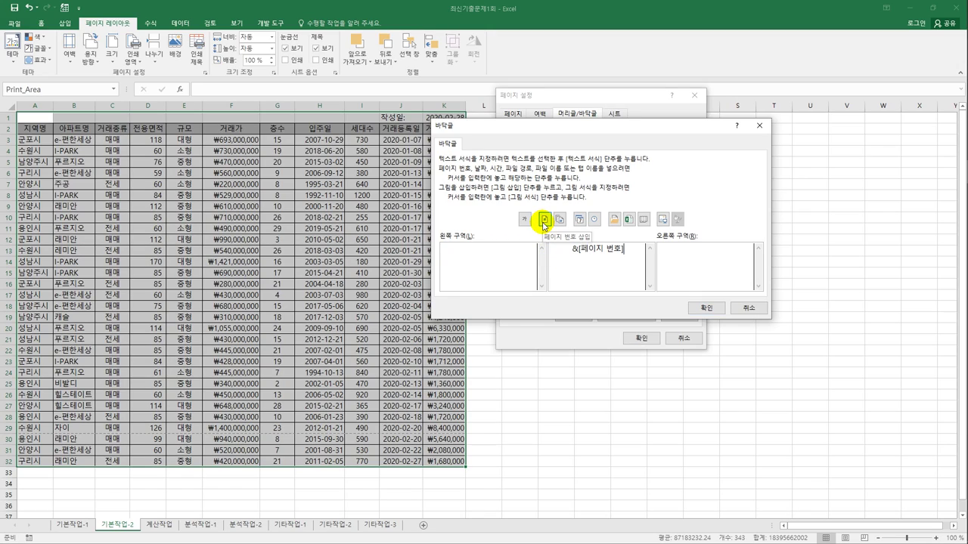
{"action": "type", "text": "/"}
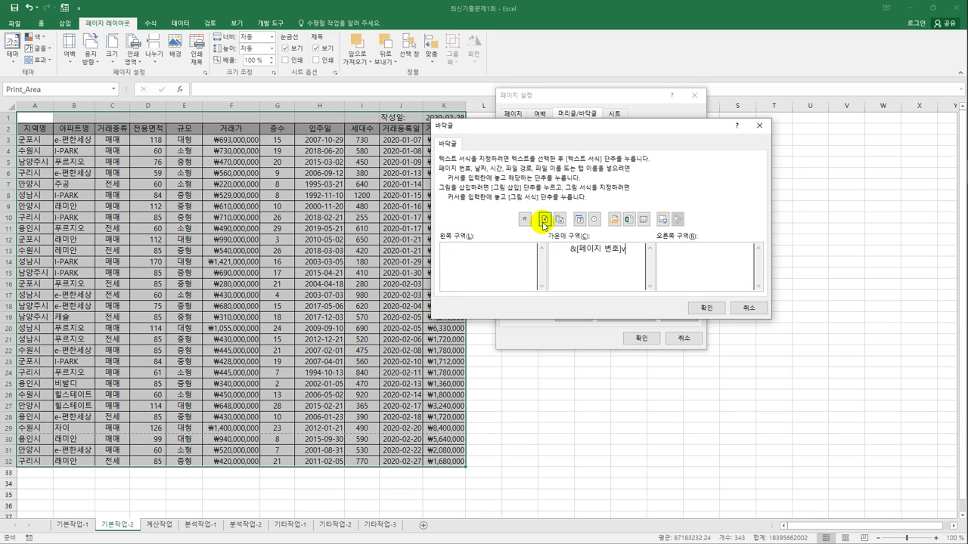
{"action": "key", "text": "BackSpace"}
{"action": "type", "text": "페이지"}
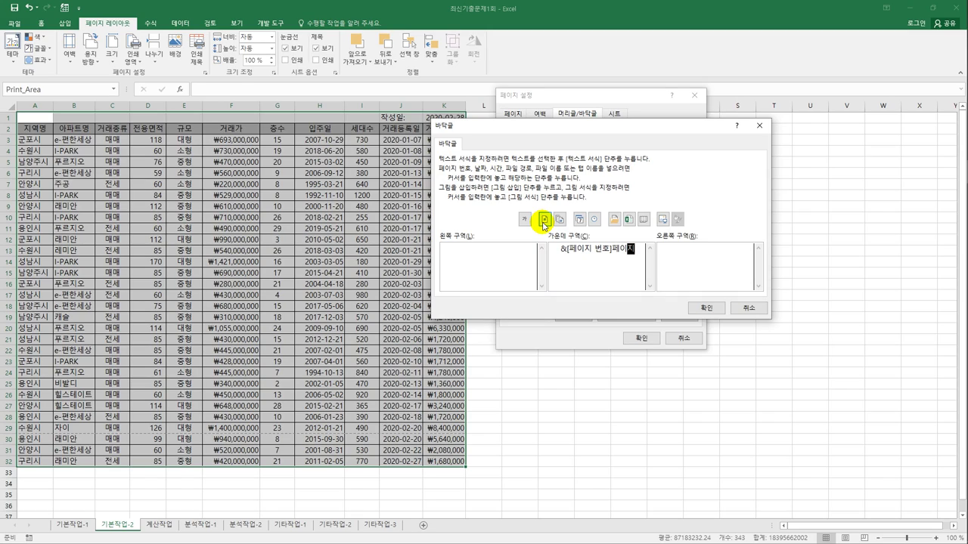
{"action": "left_click", "coordinate": [705, 308]}
Step: Set rows $1:$2 as the print title rows repeated on every page and apply the page setup
{"action": "left_click", "coordinate": [613, 117]}
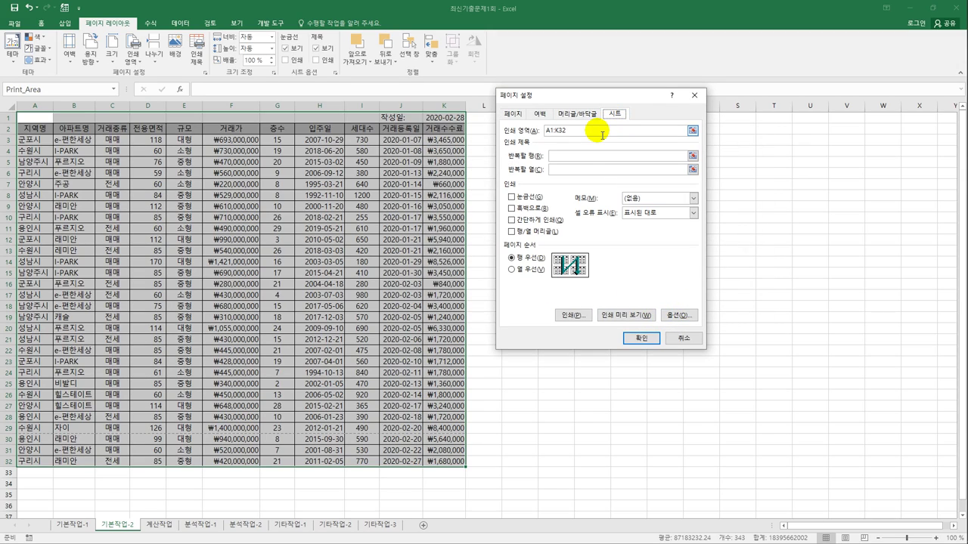
{"action": "left_click", "coordinate": [588, 157]}
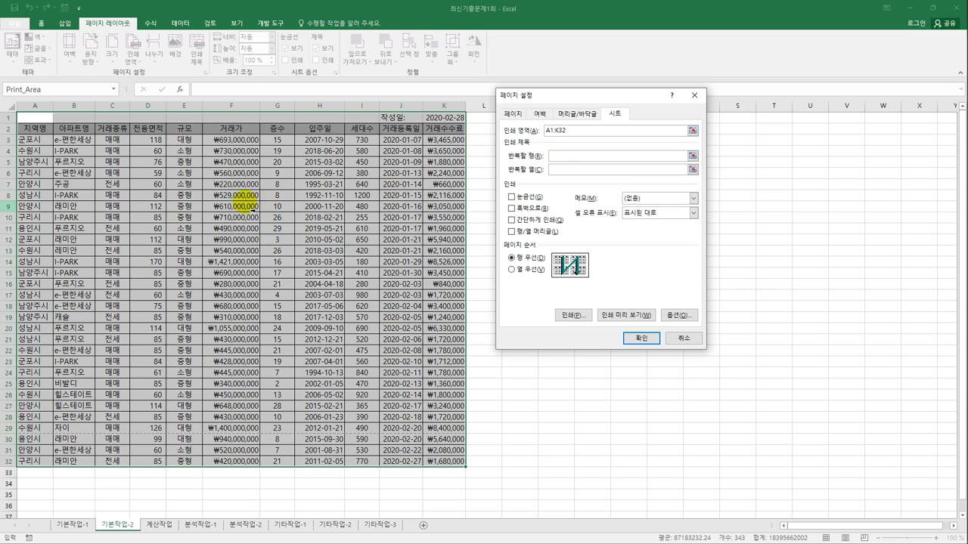
{"action": "left_click_drag", "start_coordinate": [12, 118], "coordinate": [12, 128]}
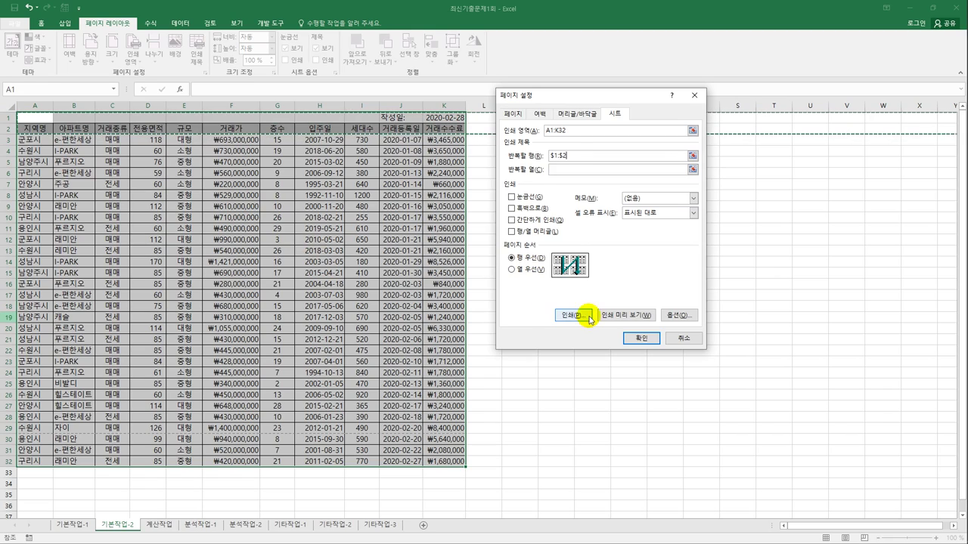
{"action": "left_click", "coordinate": [641, 338]}
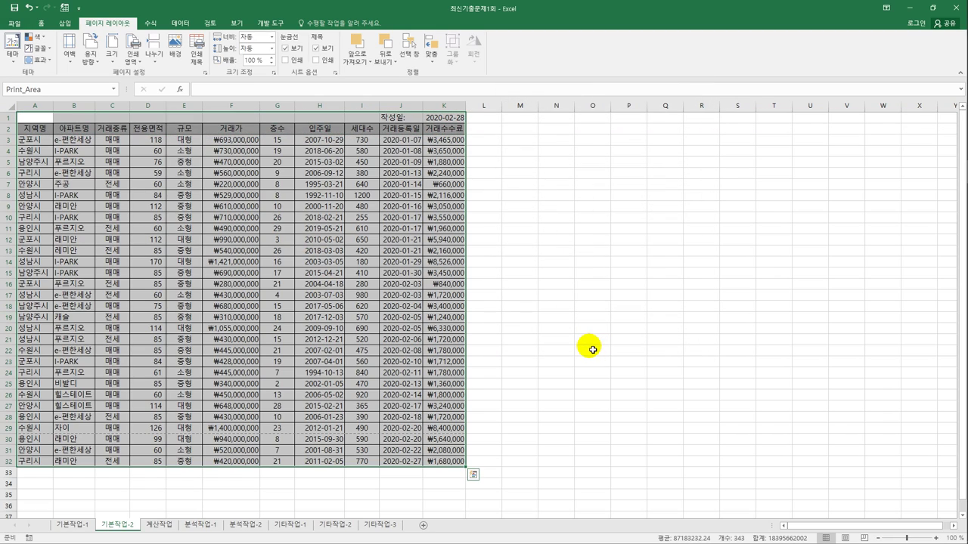
{"action": "left_click", "coordinate": [593, 349]}
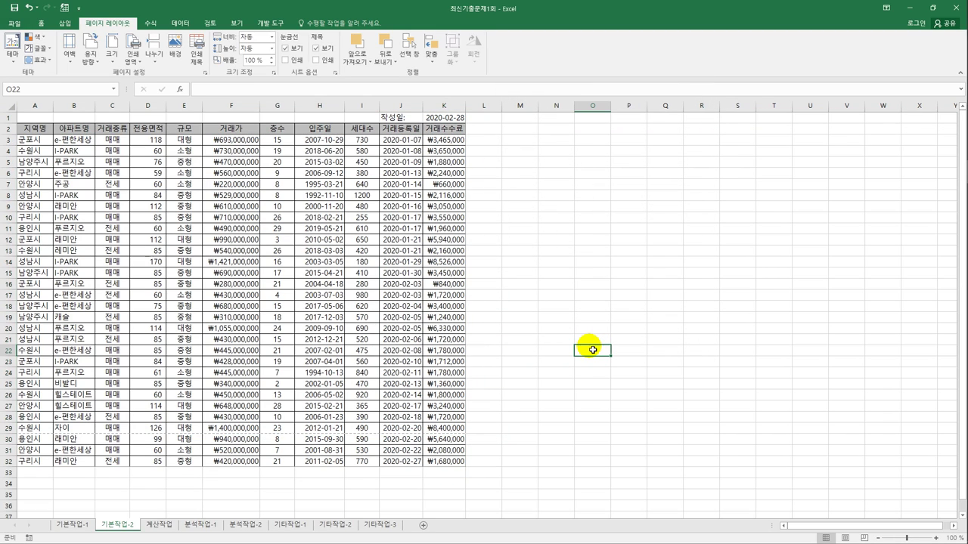
Step: Preview both printed pages to check the orientation, repeated title rows and page number footer, and return to the sheet
{"action": "left_click", "coordinate": [35, 118]}
{"action": "left_click", "coordinate": [16, 33]}
{"action": "left_click", "coordinate": [34, 151]}
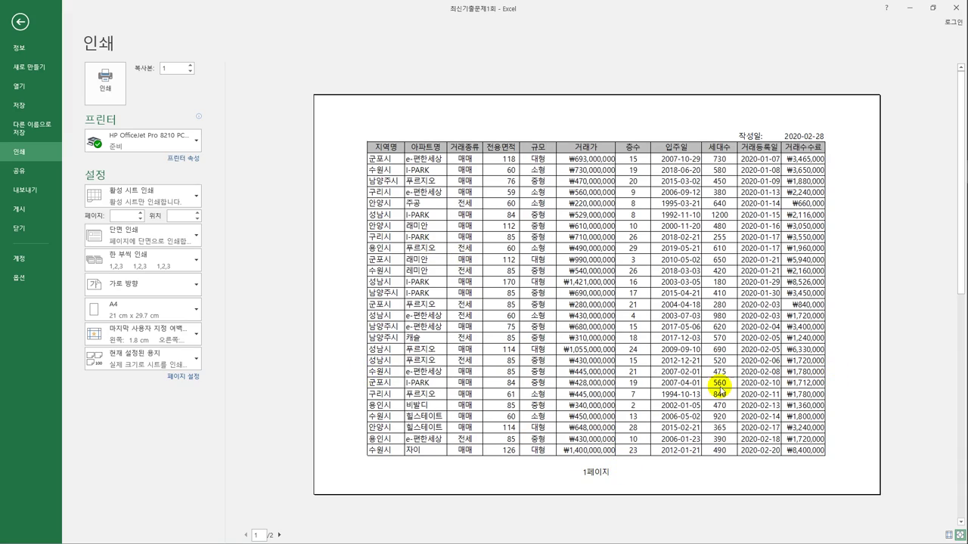
{"action": "left_click", "coordinate": [280, 536]}
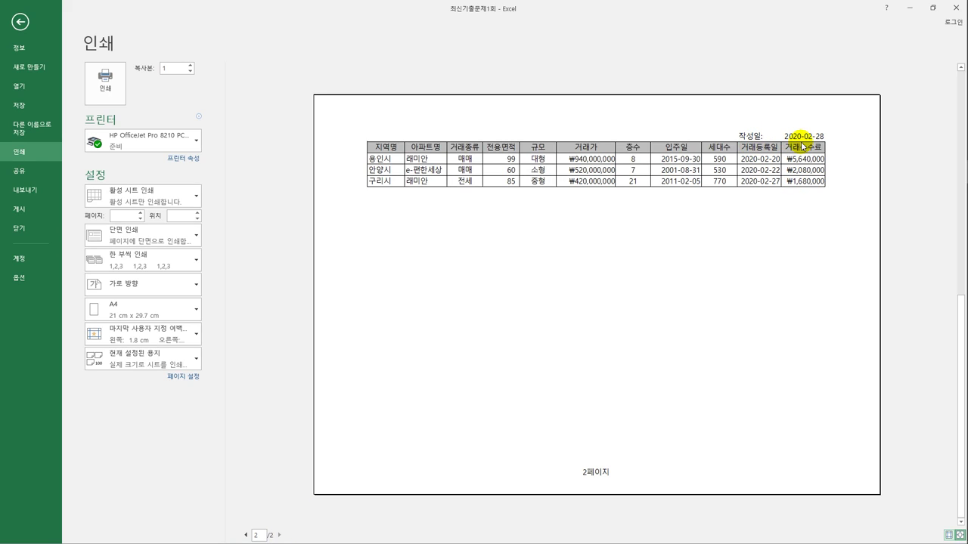
{"action": "left_click", "coordinate": [246, 536]}
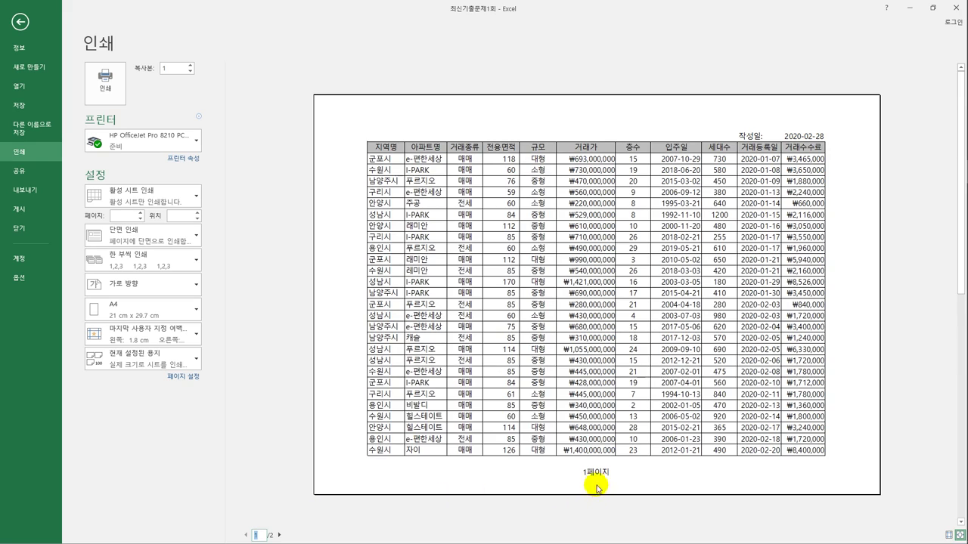
{"action": "left_click", "coordinate": [20, 22]}
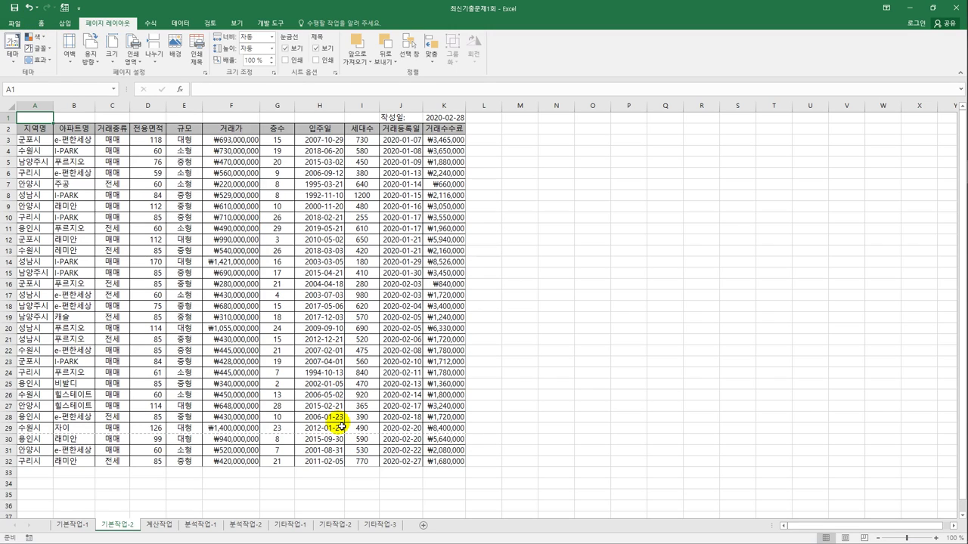
Step: On the 계산작업 sheet, examine the 거래종류 and 거래가 columns and the [표4] fee table needed for the 거래수수료 calculation
{"action": "left_click", "coordinate": [158, 525]}
{"action": "left_click", "coordinate": [500, 142]}
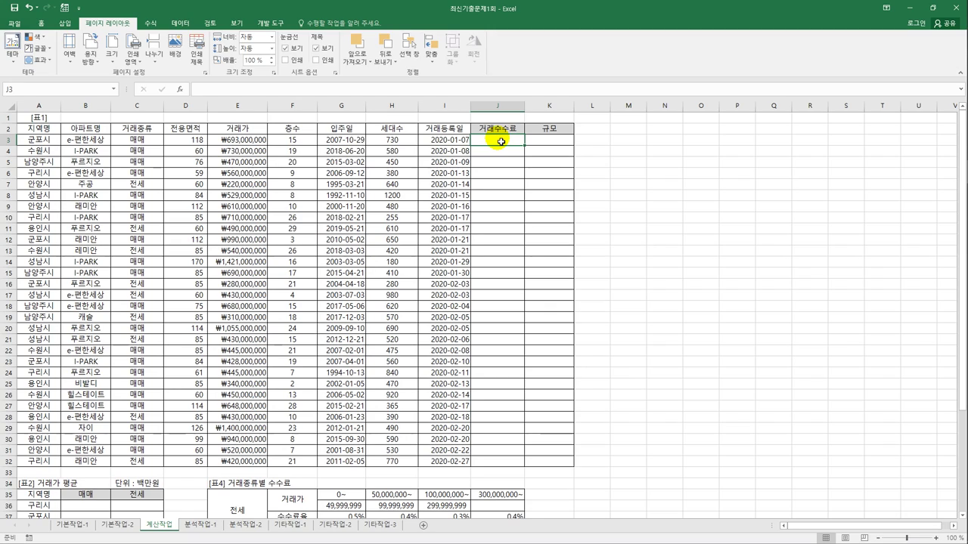
{"action": "left_click", "coordinate": [160, 143]}
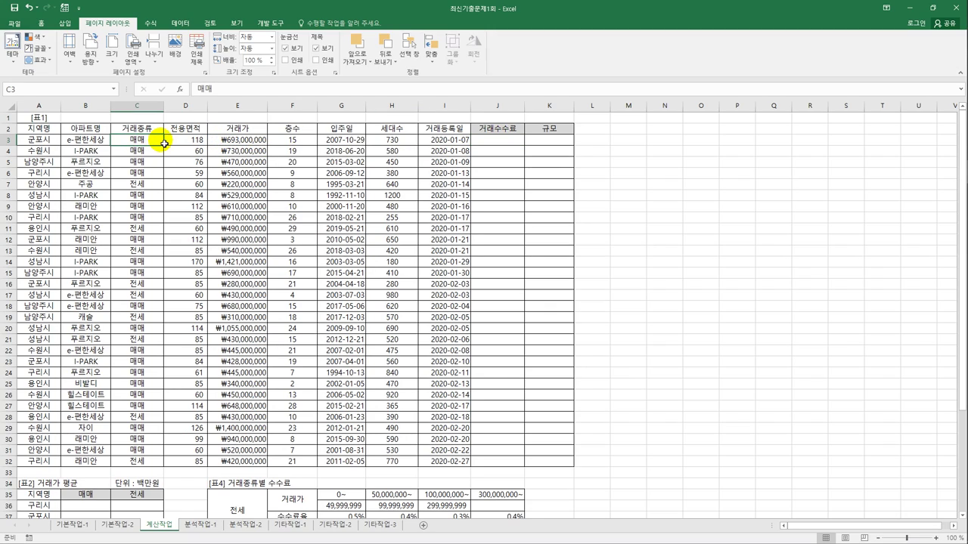
{"action": "left_click", "coordinate": [265, 145]}
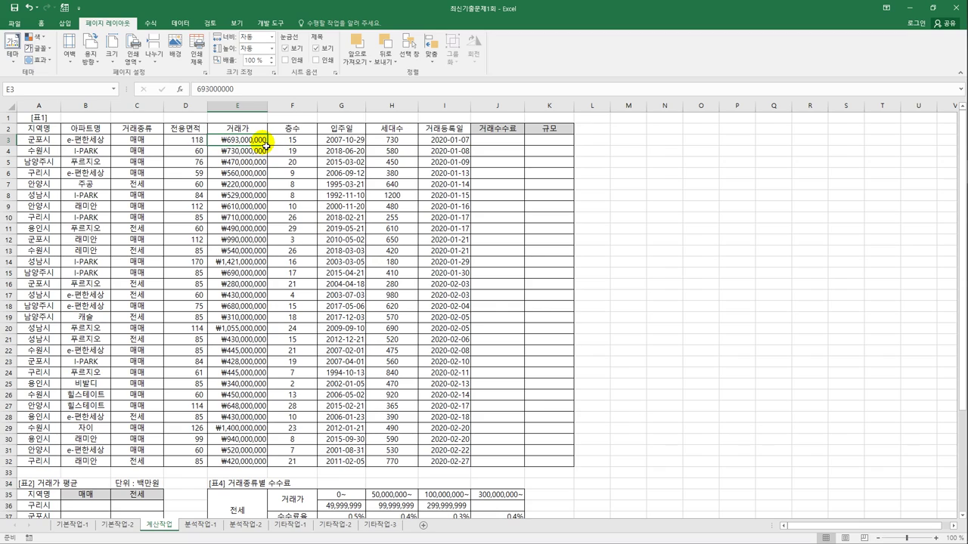
{"action": "scroll", "coordinate": [253, 469], "scroll_direction": "down", "scroll_amount": 3}
{"action": "left_click_drag", "start_coordinate": [248, 395], "coordinate": [476, 465]}
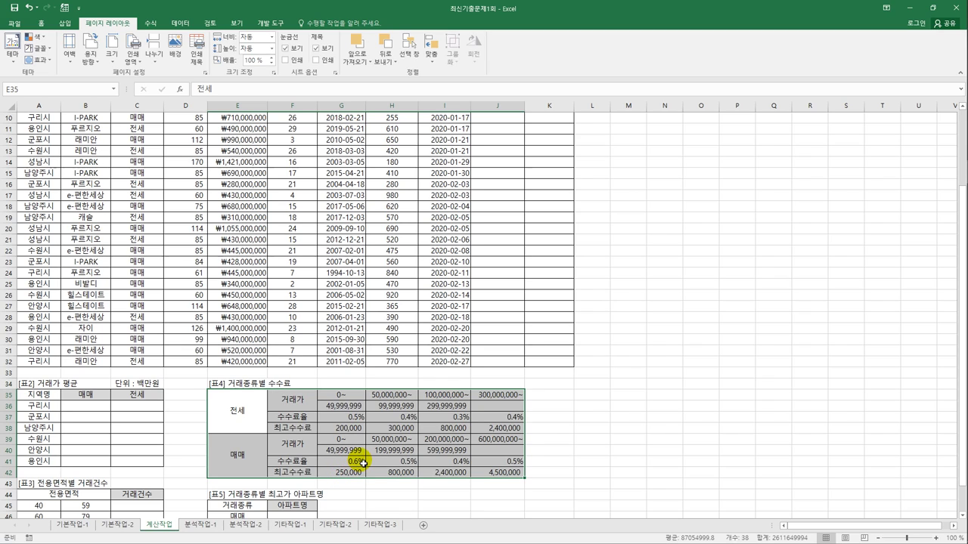
{"action": "scroll", "coordinate": [363, 463], "scroll_direction": "up", "scroll_amount": 3}
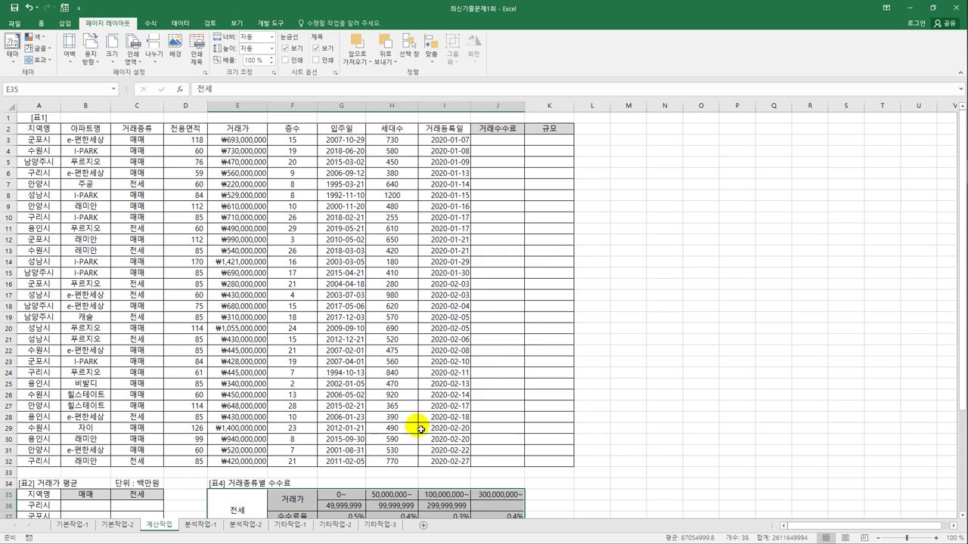
Step: Compare the first row's 거래가 with the price brackets, 수수료율 and 최고수수료 rows in [표4] to work out its 거래수수료
{"action": "left_click", "coordinate": [510, 145]}
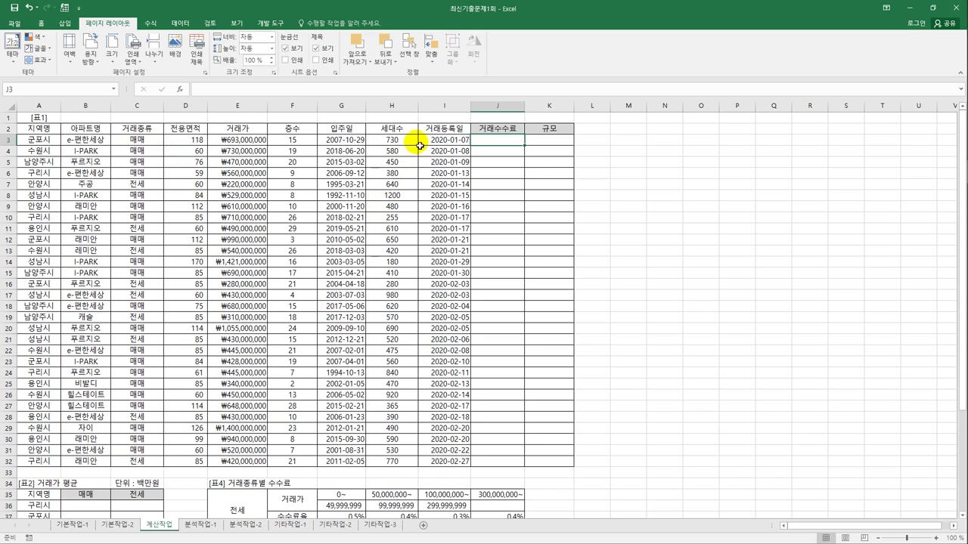
{"action": "left_click", "coordinate": [257, 145]}
{"action": "scroll", "coordinate": [409, 422], "scroll_direction": "down", "scroll_amount": 2}
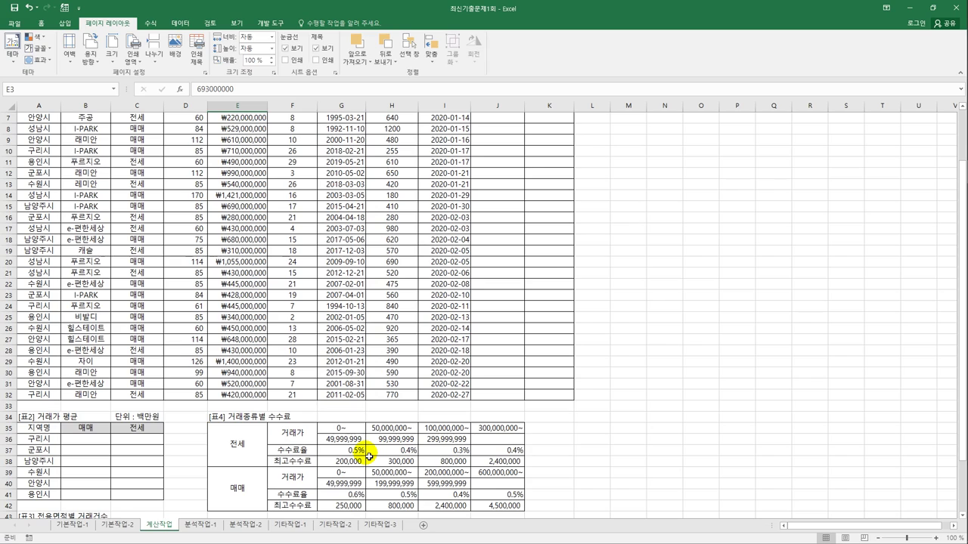
{"action": "scroll", "coordinate": [369, 456], "scroll_direction": "down", "scroll_amount": 1}
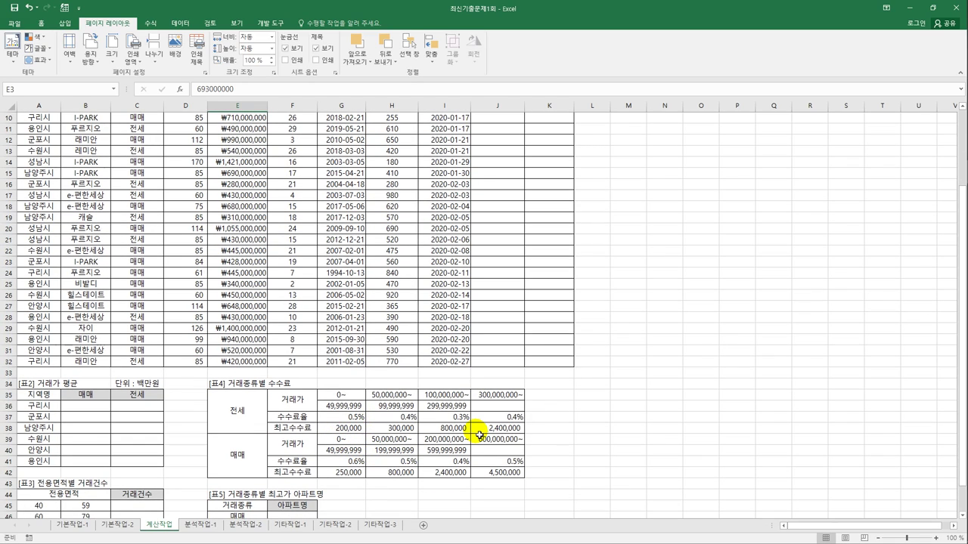
{"action": "scroll", "coordinate": [480, 435], "scroll_direction": "up", "scroll_amount": 3}
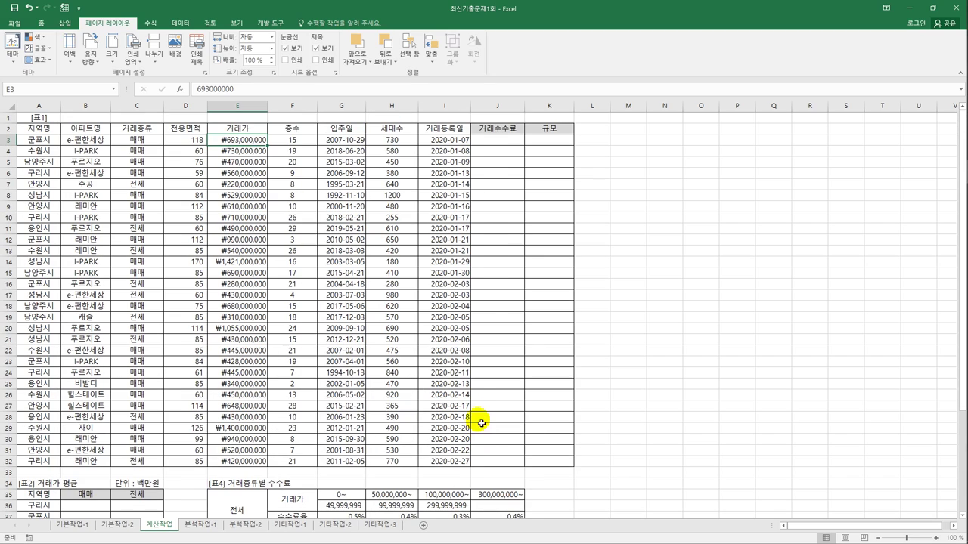
{"action": "left_click", "coordinate": [511, 146]}
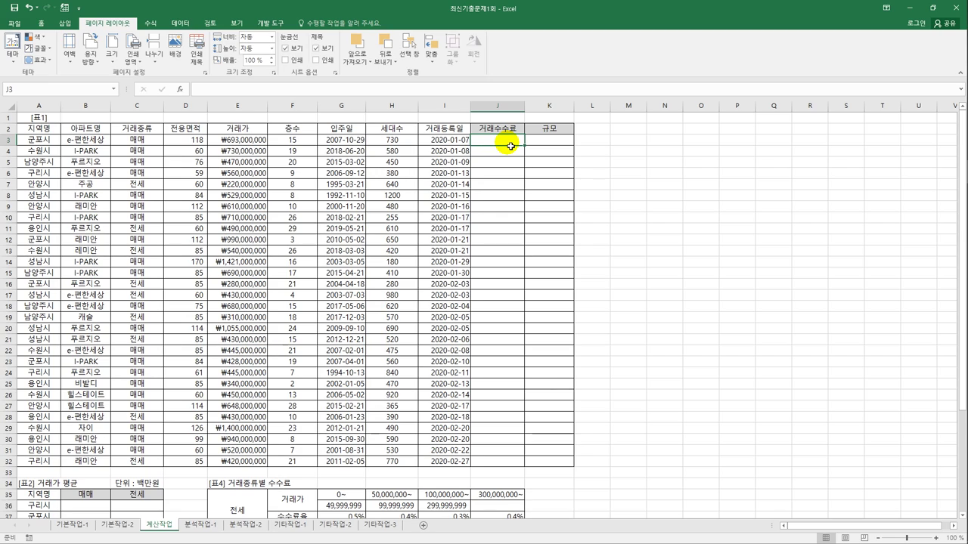
{"action": "scroll", "coordinate": [519, 184], "scroll_direction": "down", "scroll_amount": 2}
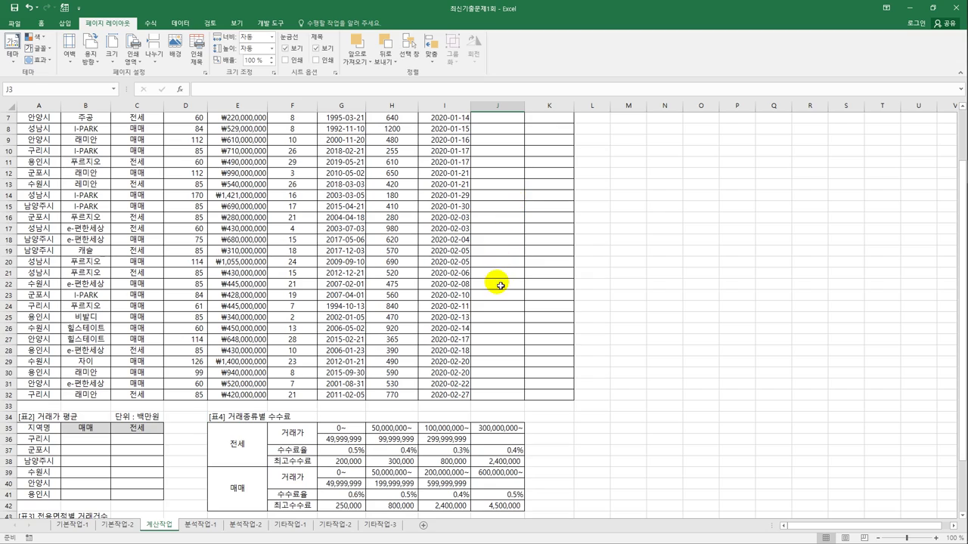
{"action": "scroll", "coordinate": [495, 335], "scroll_direction": "up", "scroll_amount": 2}
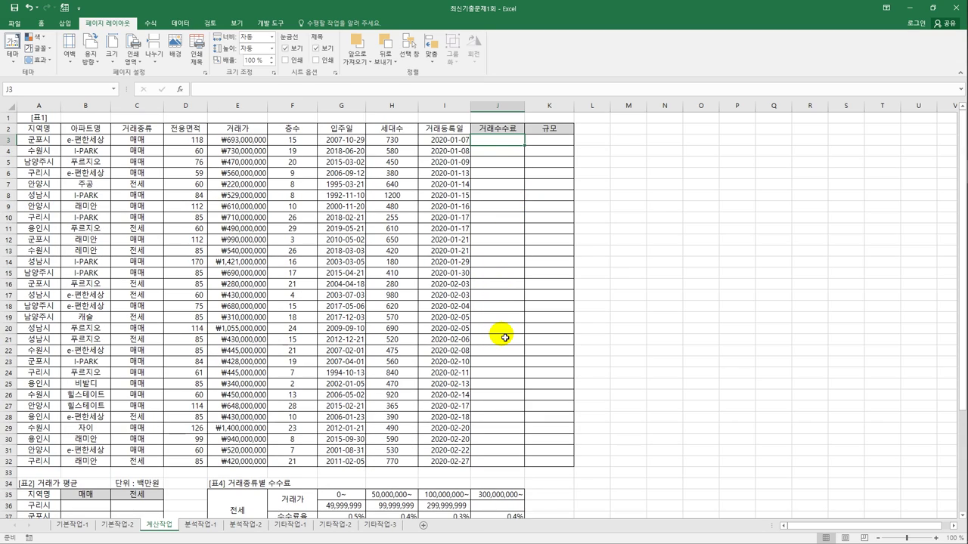
{"action": "scroll", "coordinate": [505, 337], "scroll_direction": "down", "scroll_amount": 2}
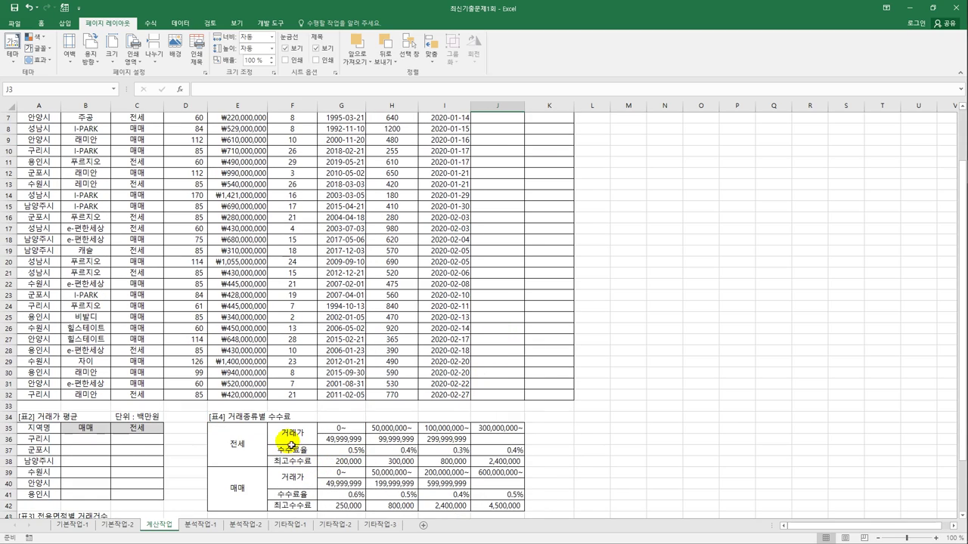
Step: Start an HLOOKUP formula in cell J3 of the 거래수수료 column, using the 거래가 in E3 as the lookup value
{"action": "left_click_drag", "start_coordinate": [279, 432], "coordinate": [496, 509]}
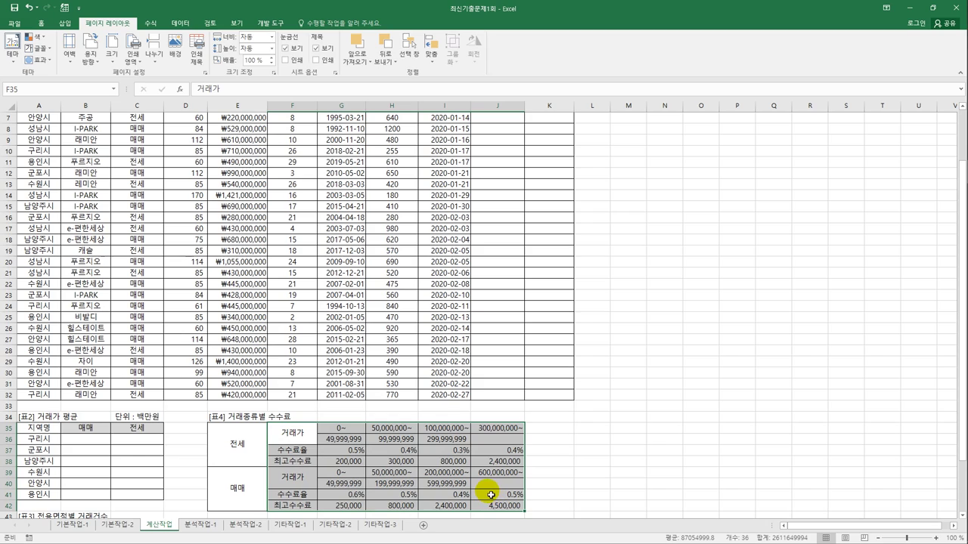
{"action": "scroll", "coordinate": [497, 492], "scroll_direction": "up", "scroll_amount": 2}
{"action": "left_click", "coordinate": [503, 142]}
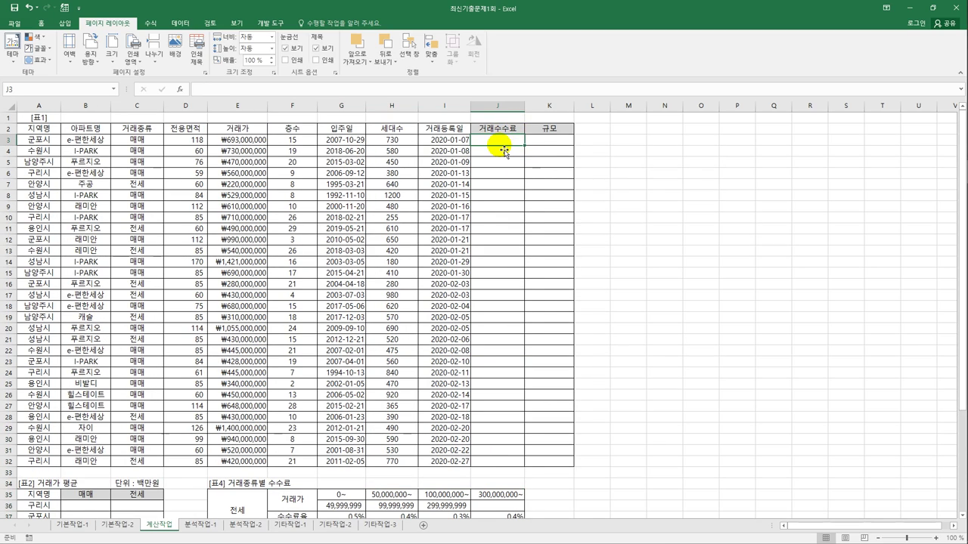
{"action": "type", "text": "="}
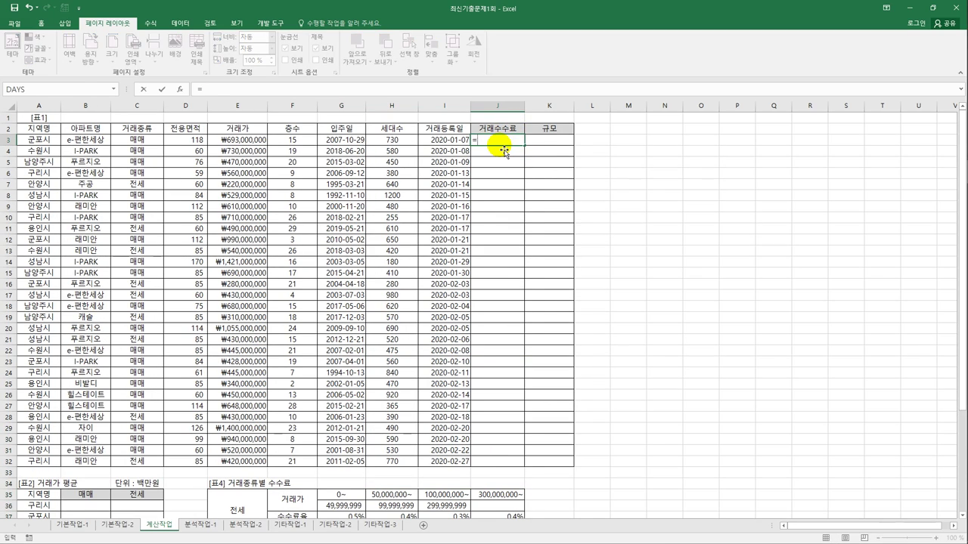
{"action": "type", "text": "HLOOKUP("}
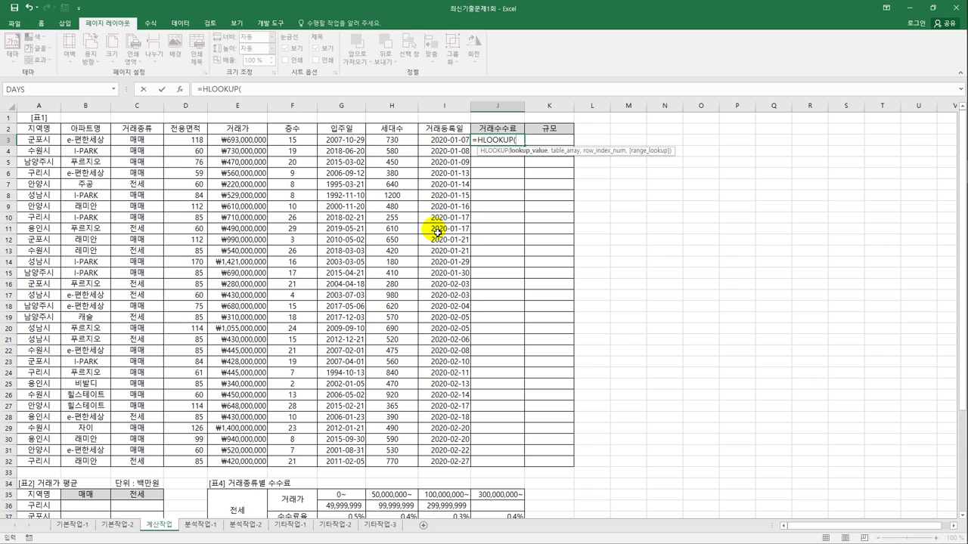
{"action": "left_click", "coordinate": [254, 141]}
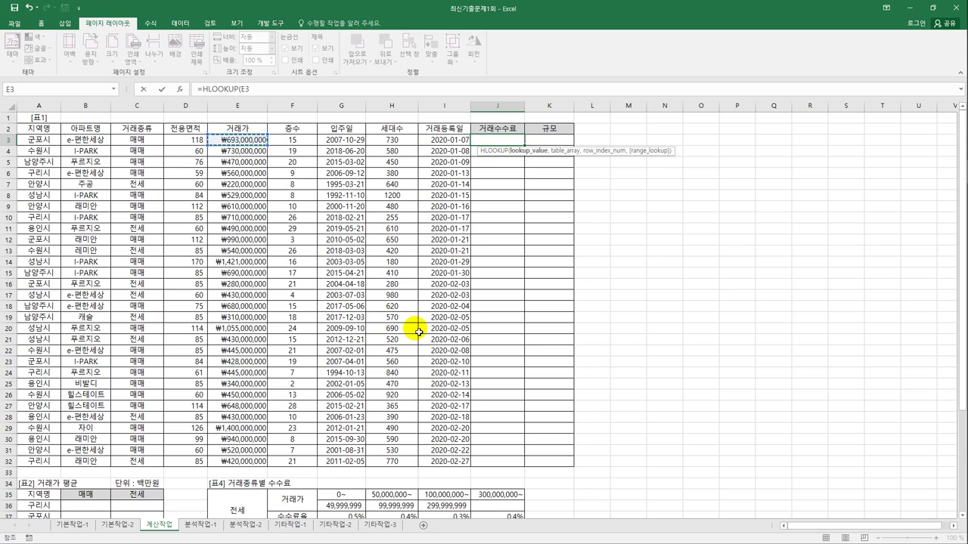
Step: Set the HLOOKUP table array to the [표4] fee values as the absolute range $G$35:$J$42
{"action": "scroll", "coordinate": [418, 333], "scroll_direction": "down", "scroll_amount": 1}
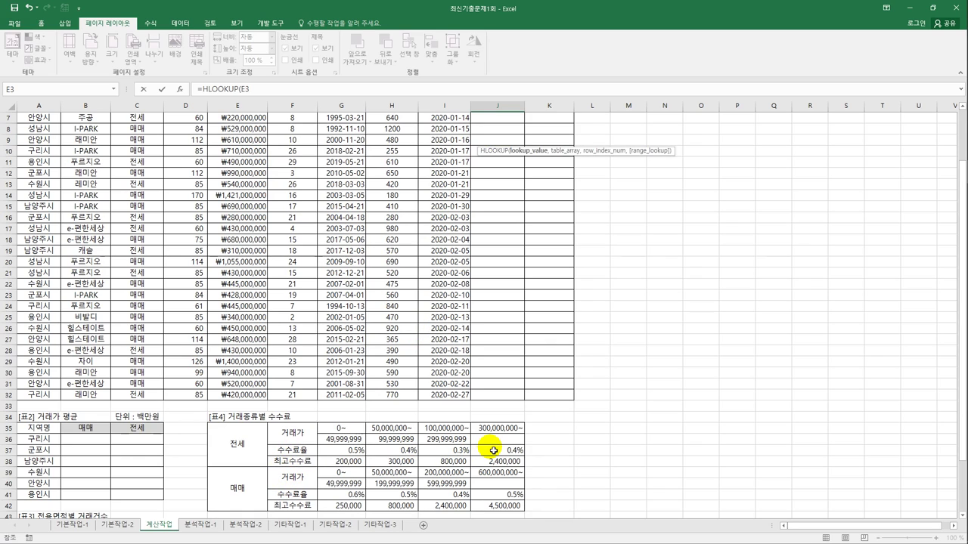
{"action": "scroll", "coordinate": [493, 451], "scroll_direction": "up", "scroll_amount": 2}
{"action": "scroll", "coordinate": [493, 451], "scroll_direction": "down", "scroll_amount": 2}
{"action": "scroll", "coordinate": [444, 457], "scroll_direction": "up", "scroll_amount": 2}
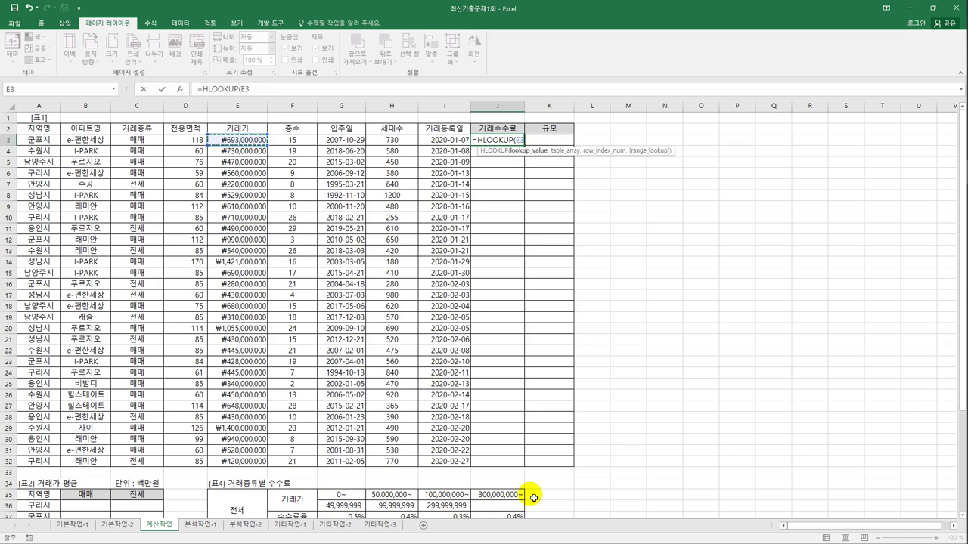
{"action": "type", "text": ","}
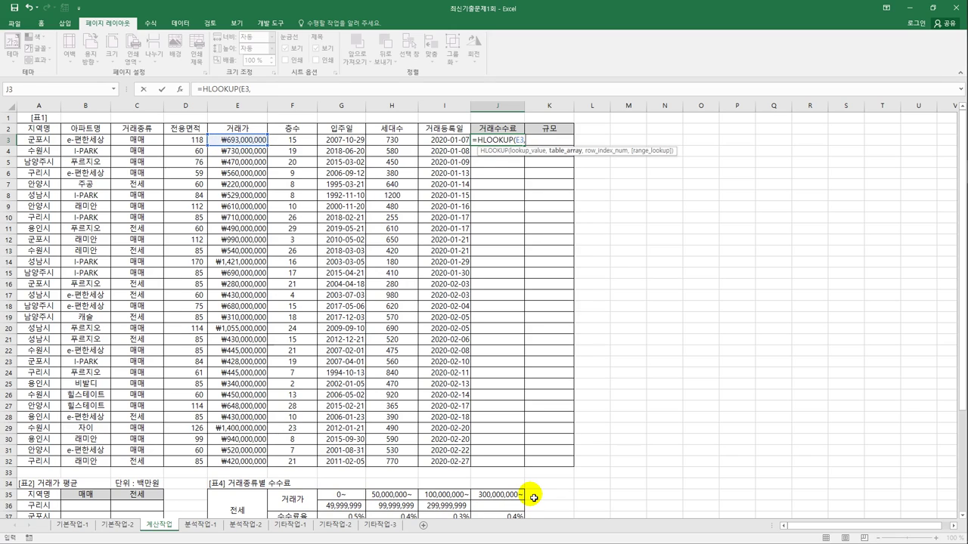
{"action": "scroll", "coordinate": [534, 497], "scroll_direction": "down", "scroll_amount": 2}
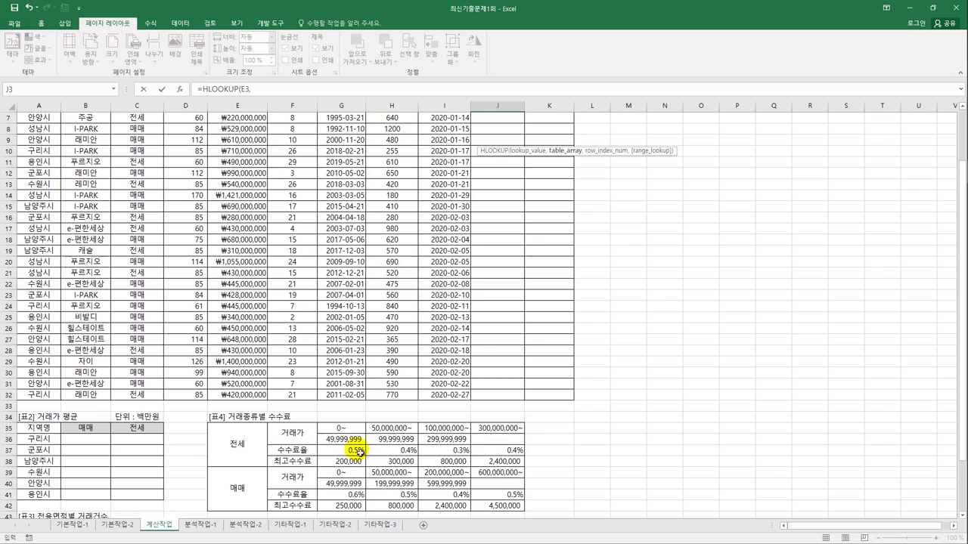
{"action": "left_click", "coordinate": [340, 433]}
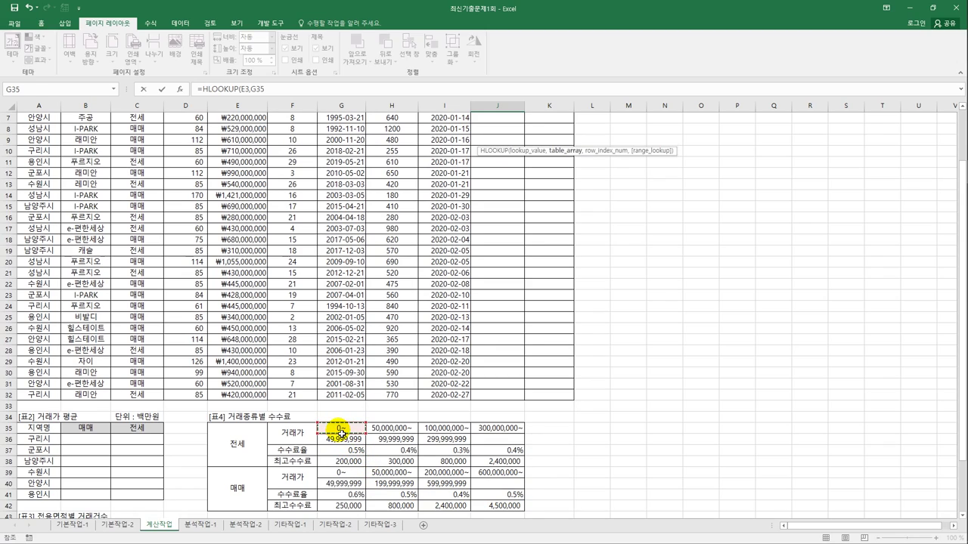
{"action": "left_click_drag", "start_coordinate": [341, 433], "coordinate": [501, 506]}
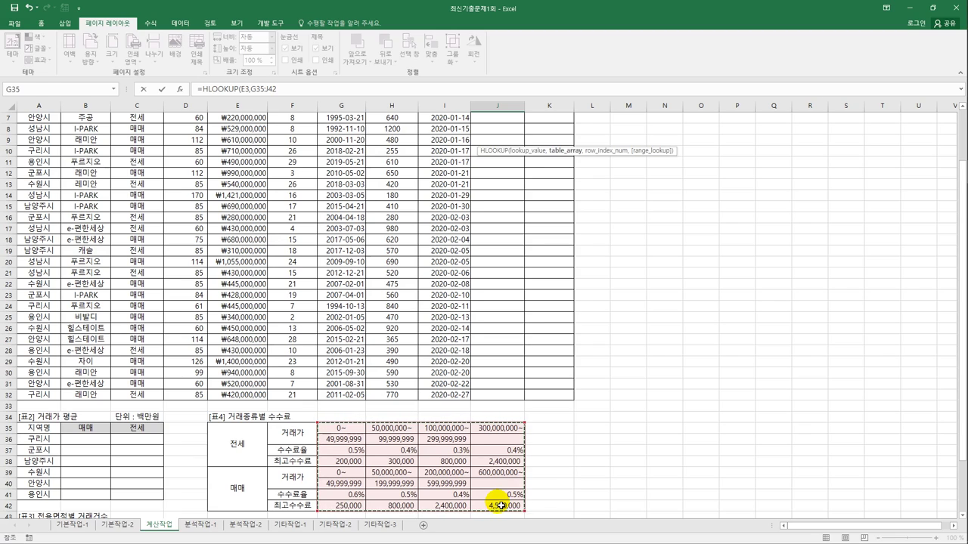
{"action": "key", "text": "F4"}
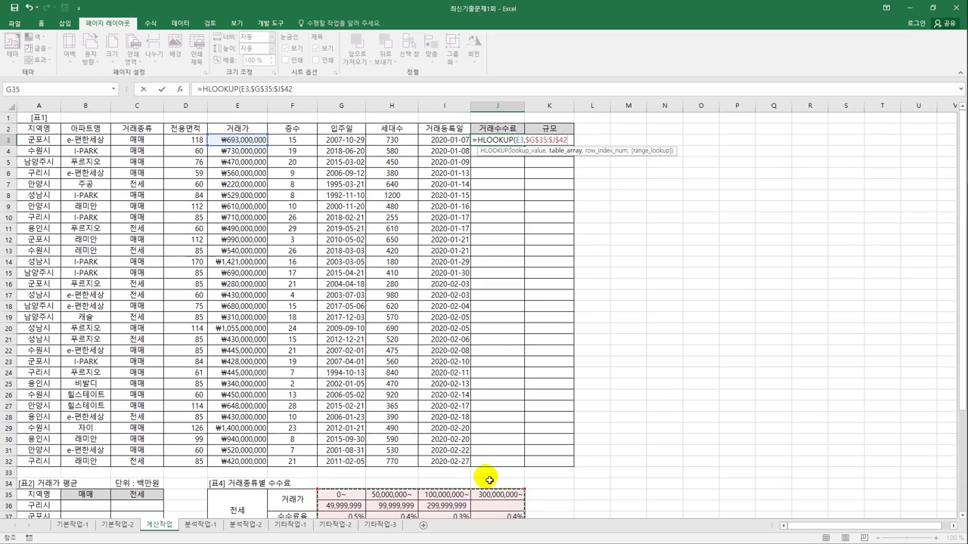
{"action": "type", "text": ","}
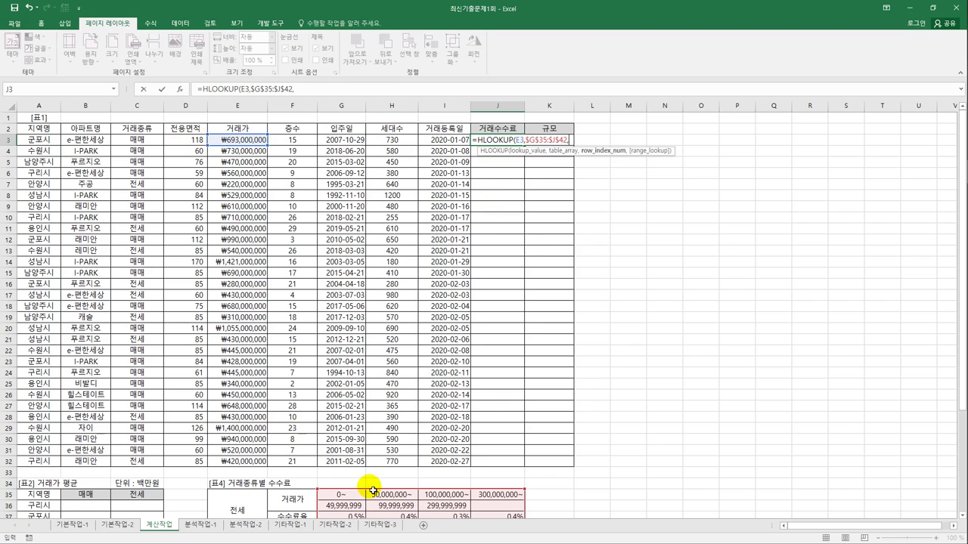
Step: Nest a MATCH function as the HLOOKUP row index, with the 거래종류 in C3 as its lookup value
{"action": "scroll", "coordinate": [590, 472], "scroll_direction": "down", "scroll_amount": 1}
{"action": "scroll", "coordinate": [589, 472], "scroll_direction": "down", "scroll_amount": 1}
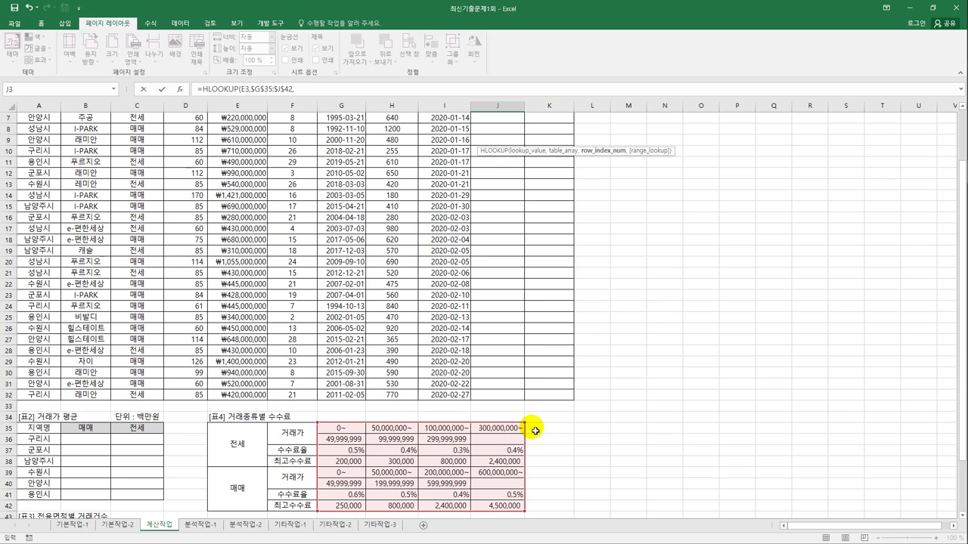
{"action": "scroll", "coordinate": [588, 429], "scroll_direction": "up", "scroll_amount": 2}
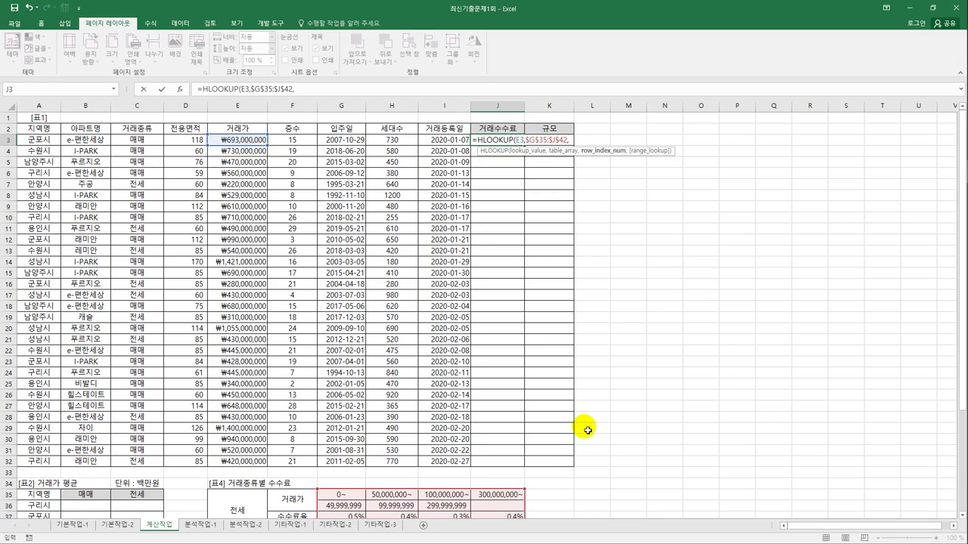
{"action": "type", "text": "mat"}
{"action": "key", "text": "Tab"}
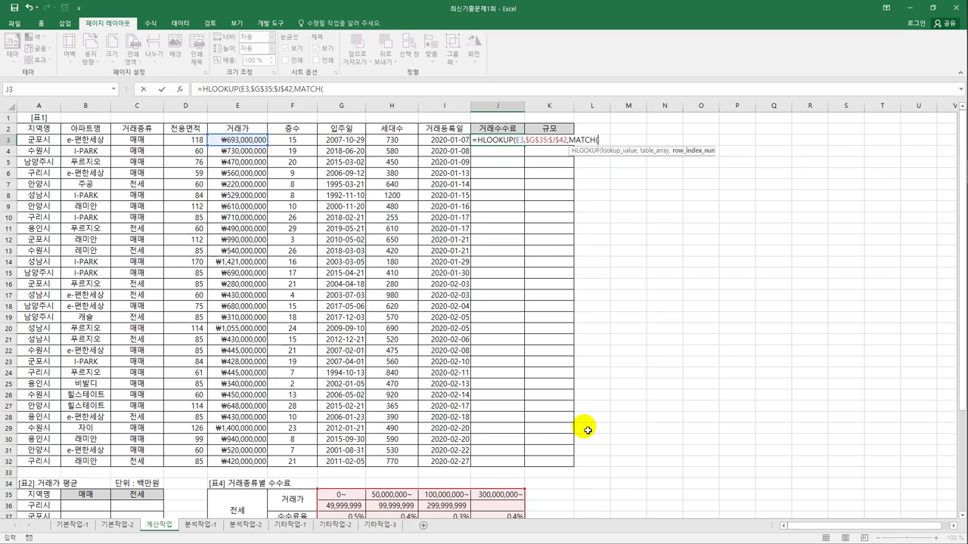
{"action": "scroll", "coordinate": [589, 433], "scroll_direction": "down", "scroll_amount": 2}
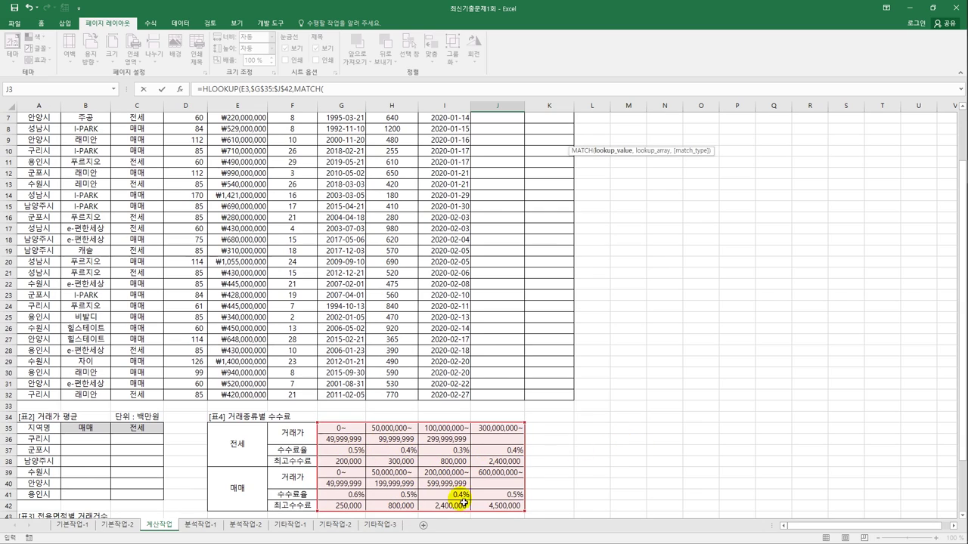
{"action": "scroll", "coordinate": [548, 481], "scroll_direction": "up", "scroll_amount": 2}
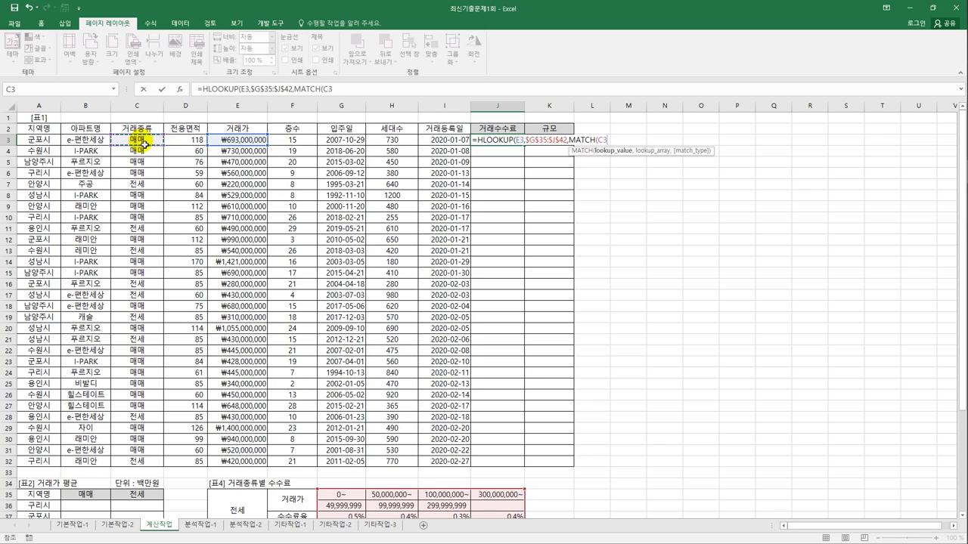
{"action": "type", "text": ","}
Step: Set the MATCH lookup array to $E$35:$E$42 with match type 0, close MATCH and append a plus sign
{"action": "scroll", "coordinate": [215, 257], "scroll_direction": "down", "scroll_amount": 3}
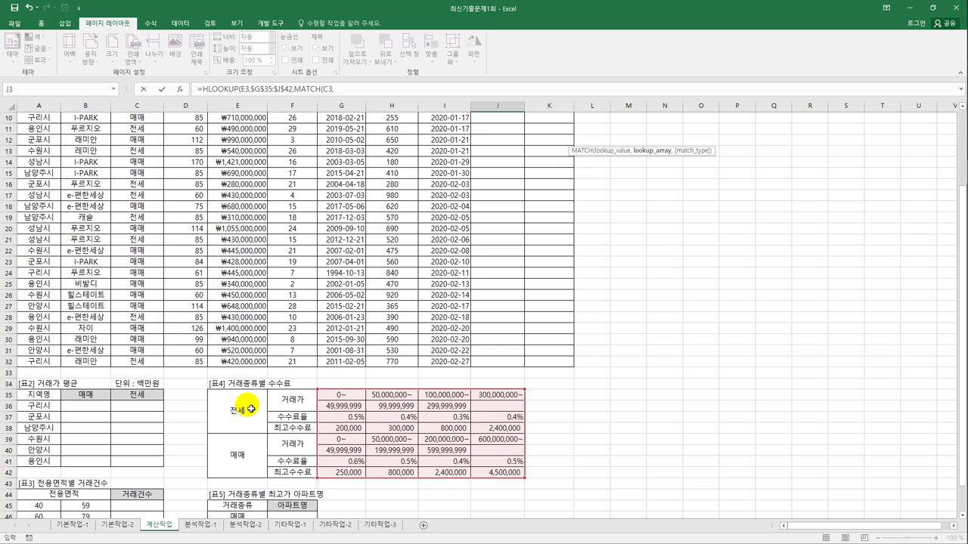
{"action": "left_click", "coordinate": [251, 409]}
{"action": "left_click_drag", "start_coordinate": [250, 409], "coordinate": [244, 465]}
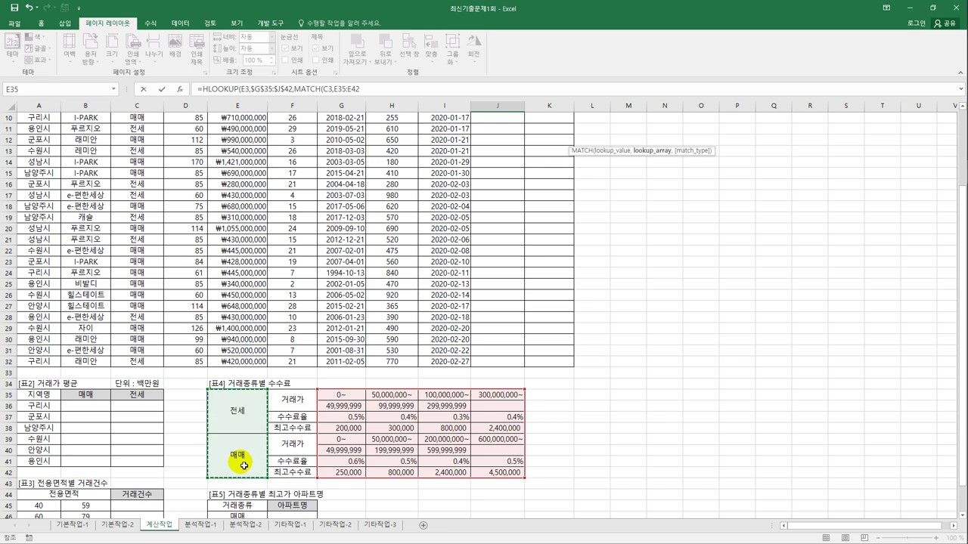
{"action": "key", "text": "F4"}
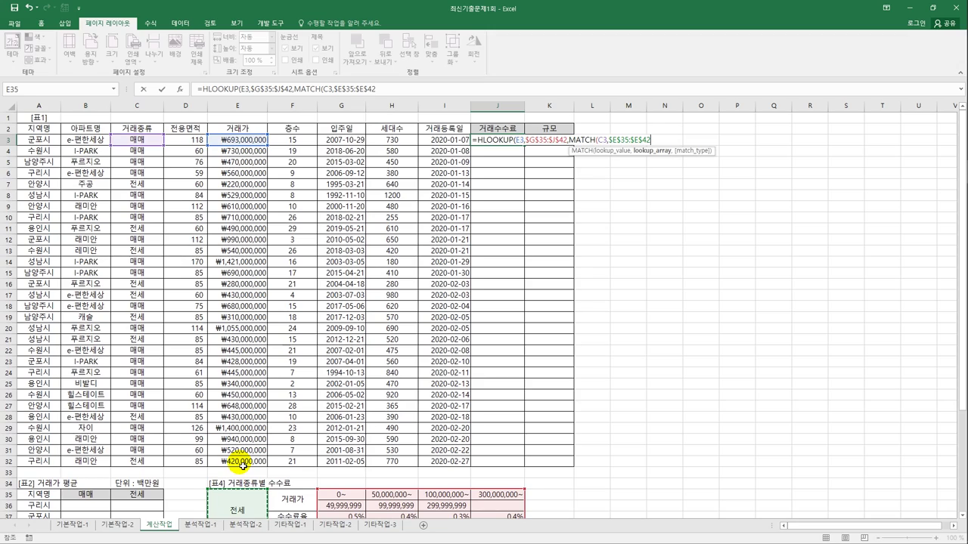
{"action": "type", "text": ","}
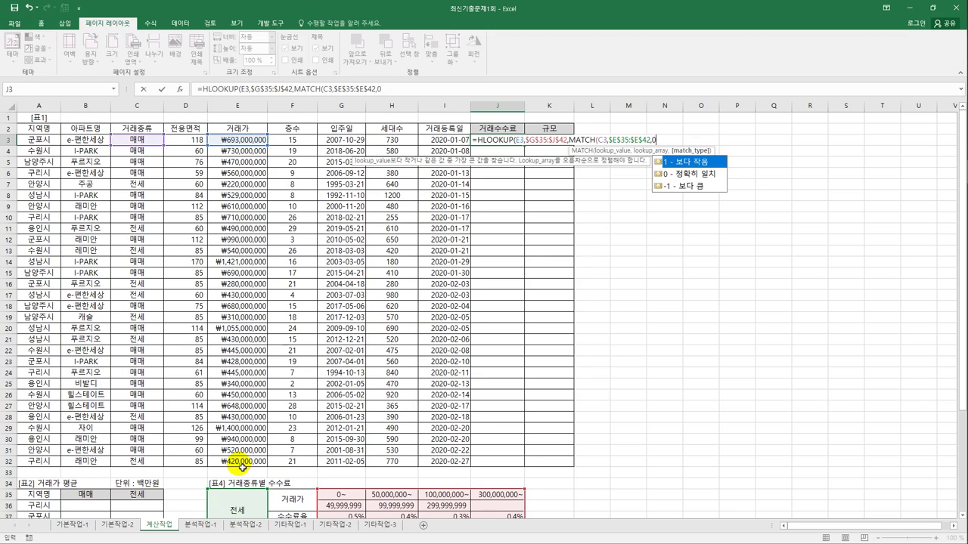
{"action": "type", "text": "0)+"}
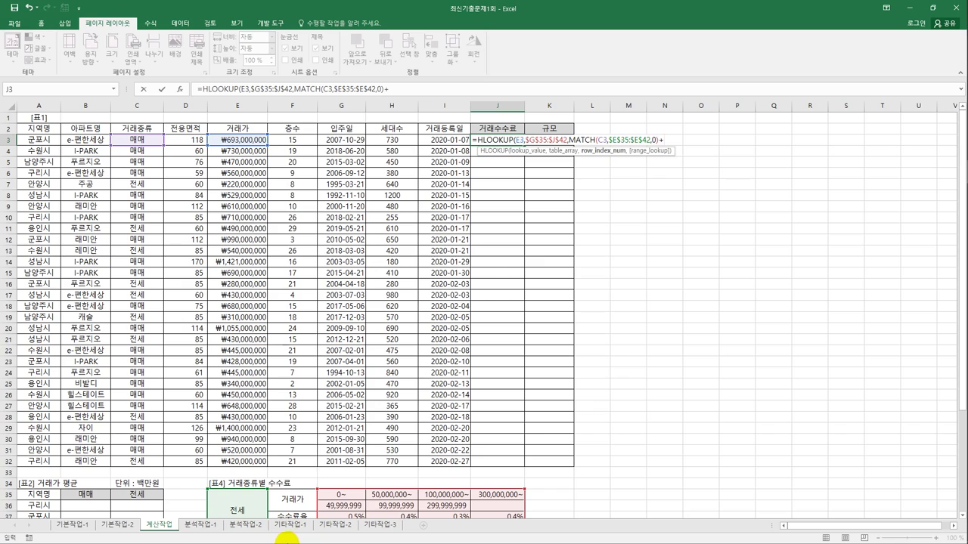
Step: Add 2 to the MATCH result to reach the 수수료율 row, then close and enter the HLOOKUP formula in J3
{"action": "scroll", "coordinate": [250, 481], "scroll_direction": "down", "scroll_amount": 1}
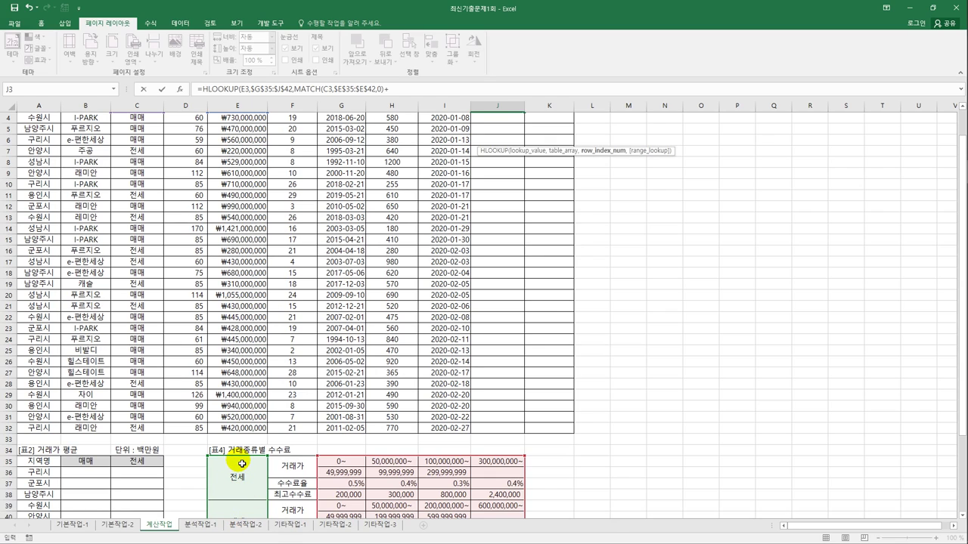
{"action": "scroll", "coordinate": [242, 463], "scroll_direction": "down", "scroll_amount": 1}
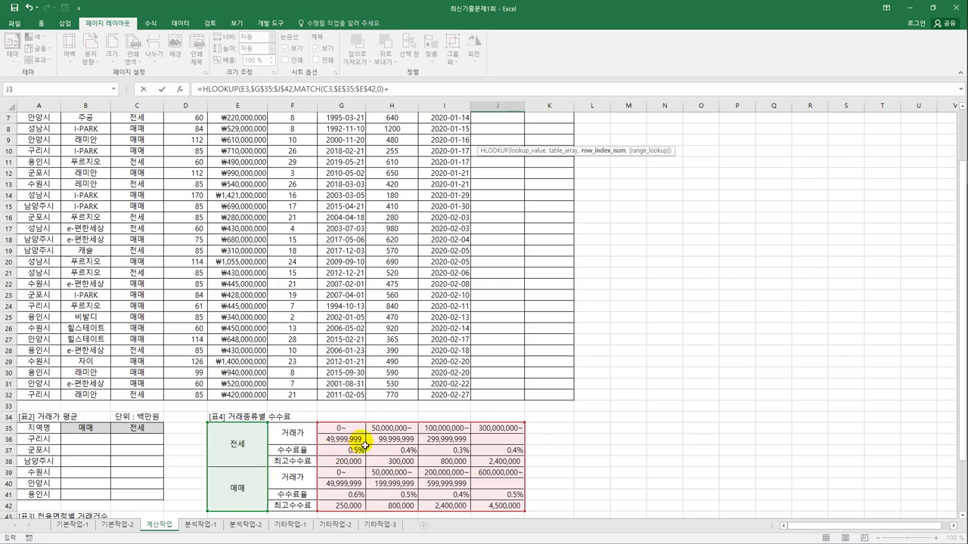
{"action": "left_click", "coordinate": [398, 92]}
{"action": "left_click", "coordinate": [398, 94]}
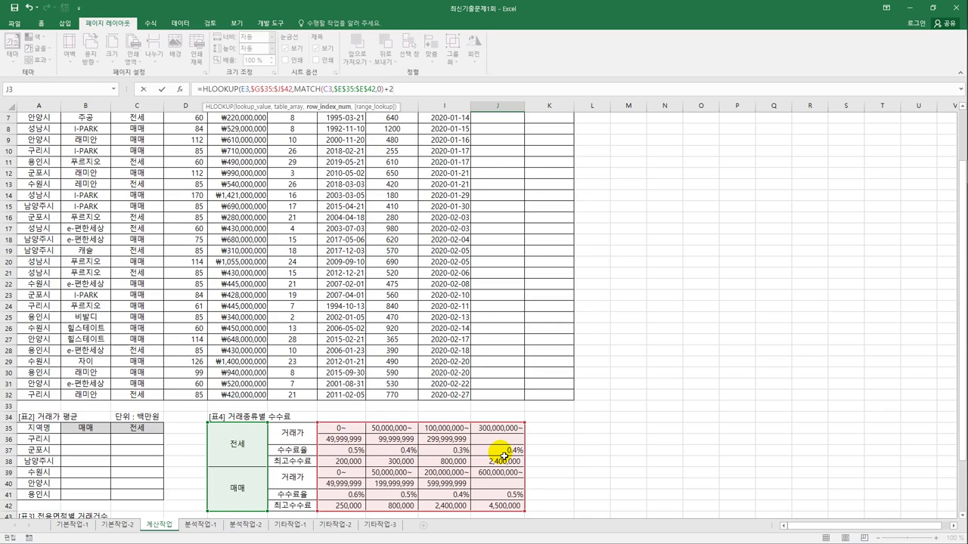
{"action": "key", "text": "End"}
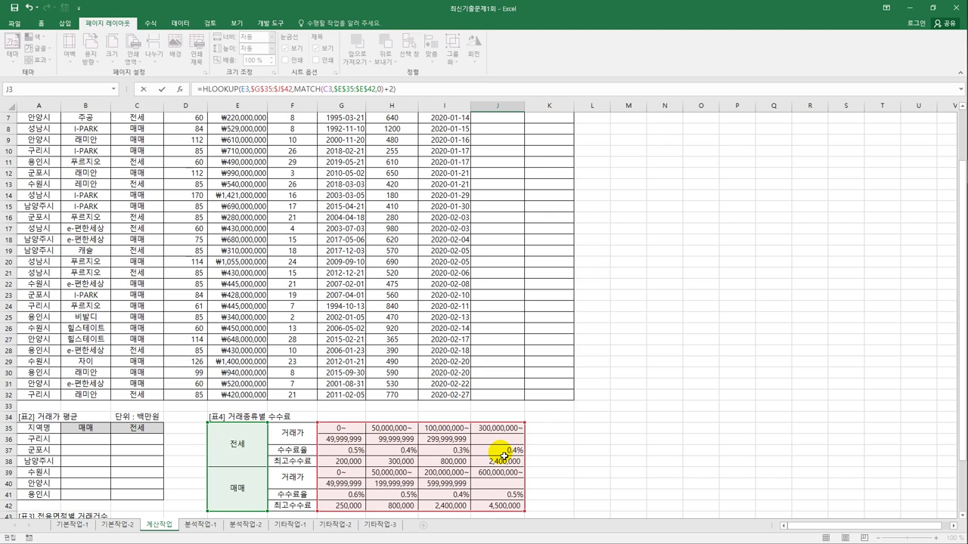
{"action": "key", "text": "ctrl+Return"}
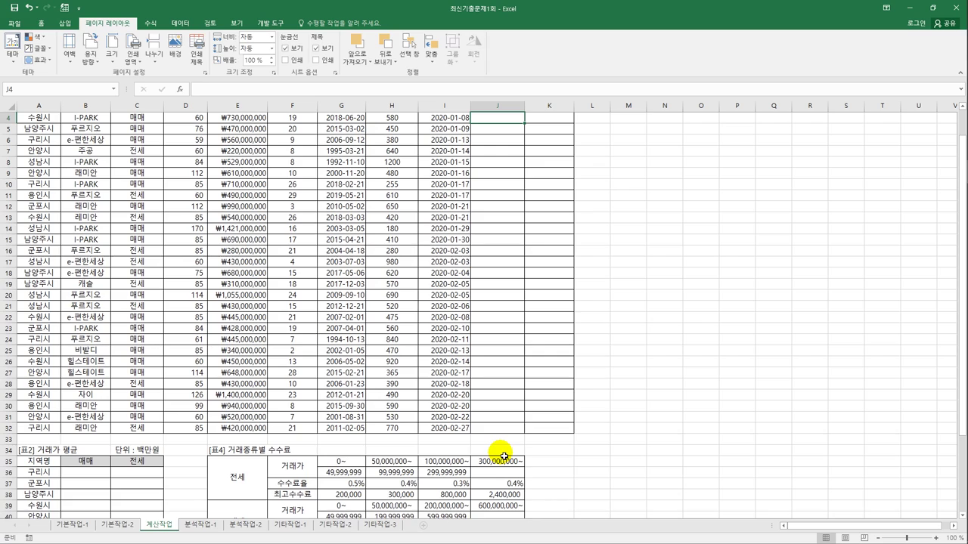
Step: Format J3 as 백분율 with 2 decimal places and fill its formula down through J32
{"action": "scroll", "coordinate": [502, 453], "scroll_direction": "up", "scroll_amount": 1}
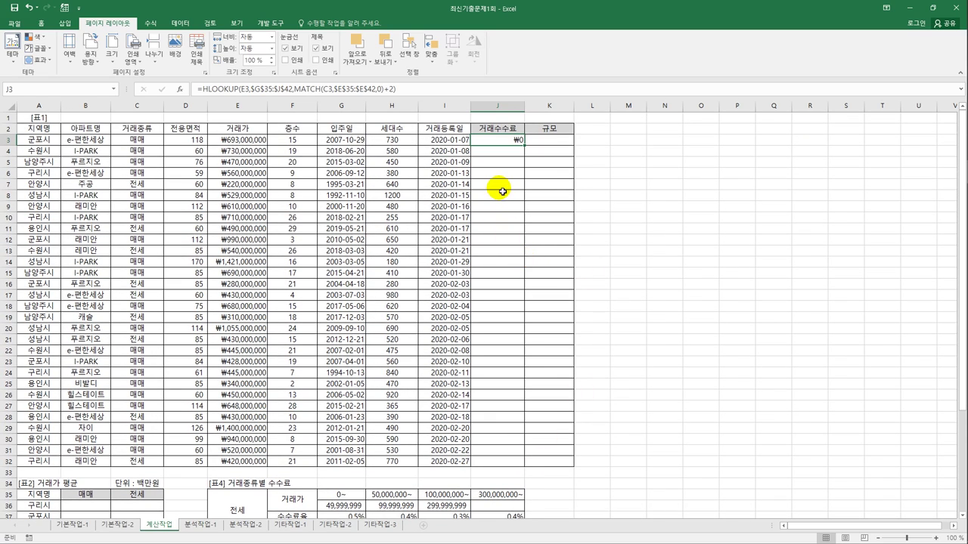
{"action": "right_click", "coordinate": [501, 142]}
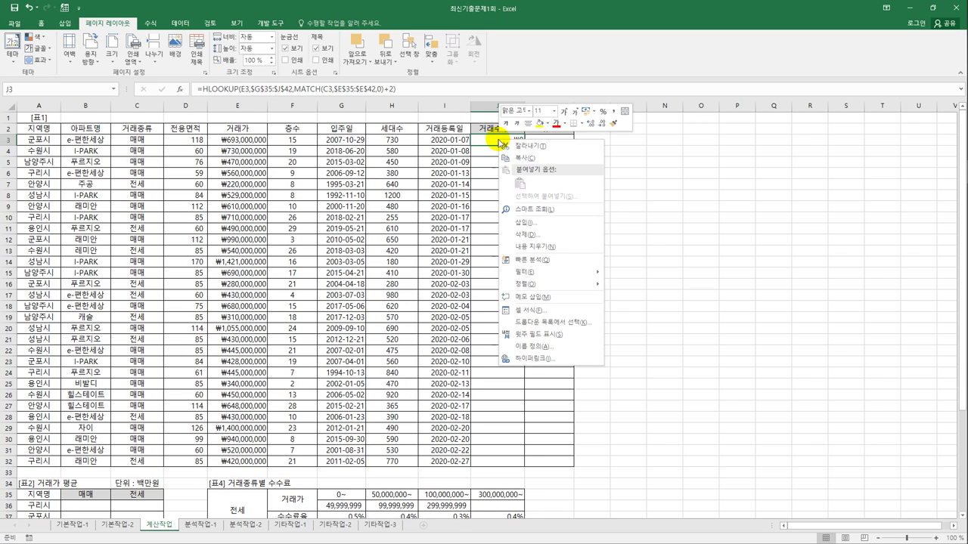
{"action": "left_click", "coordinate": [531, 309]}
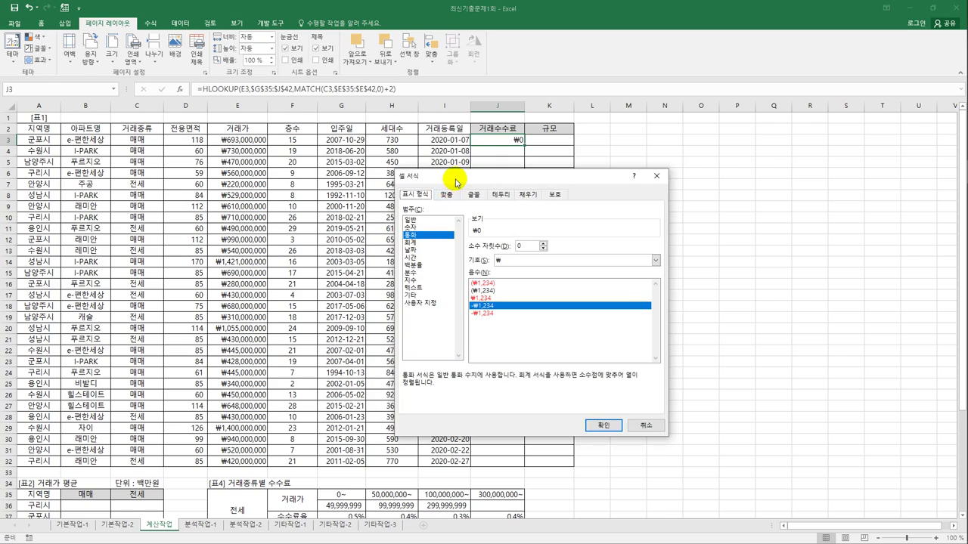
{"action": "left_click_drag", "start_coordinate": [448, 171], "coordinate": [666, 135]}
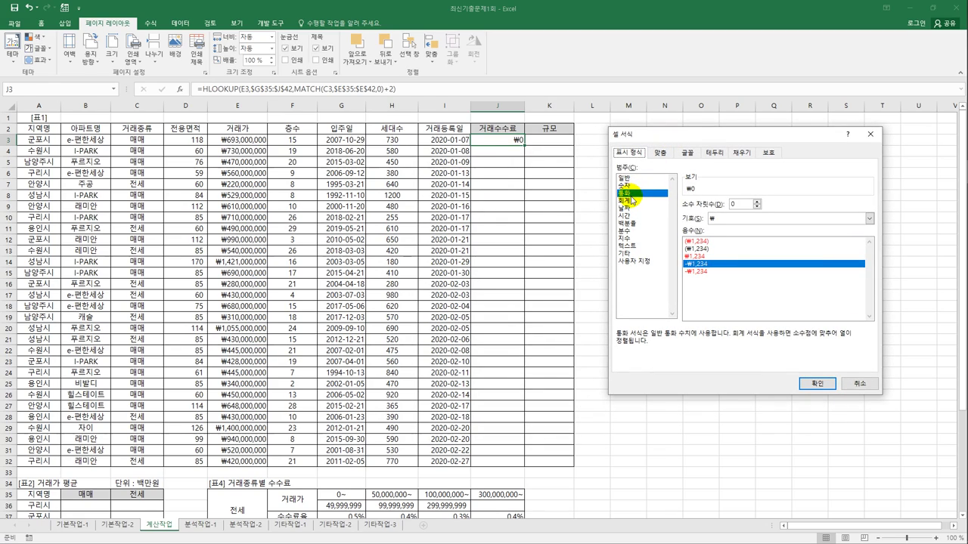
{"action": "left_click", "coordinate": [632, 223]}
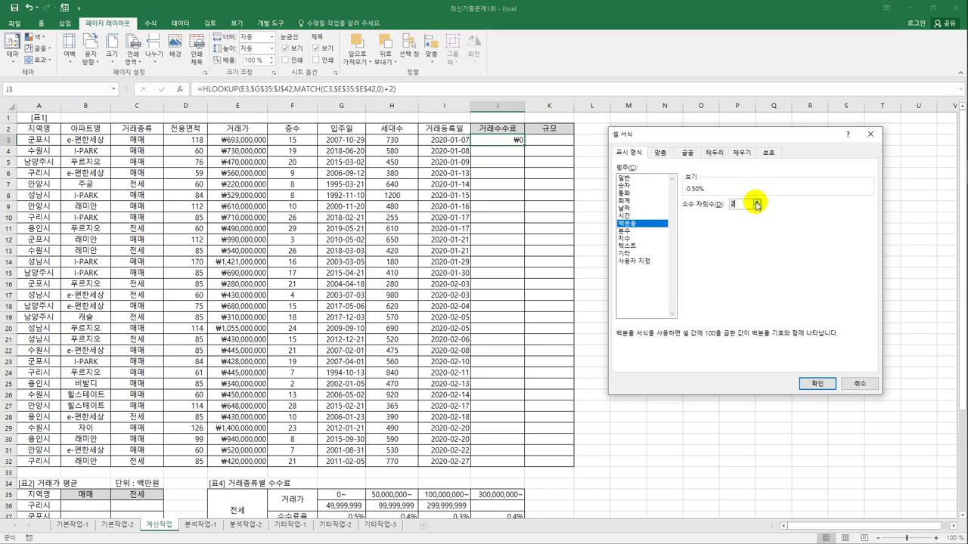
{"action": "left_click", "coordinate": [813, 384]}
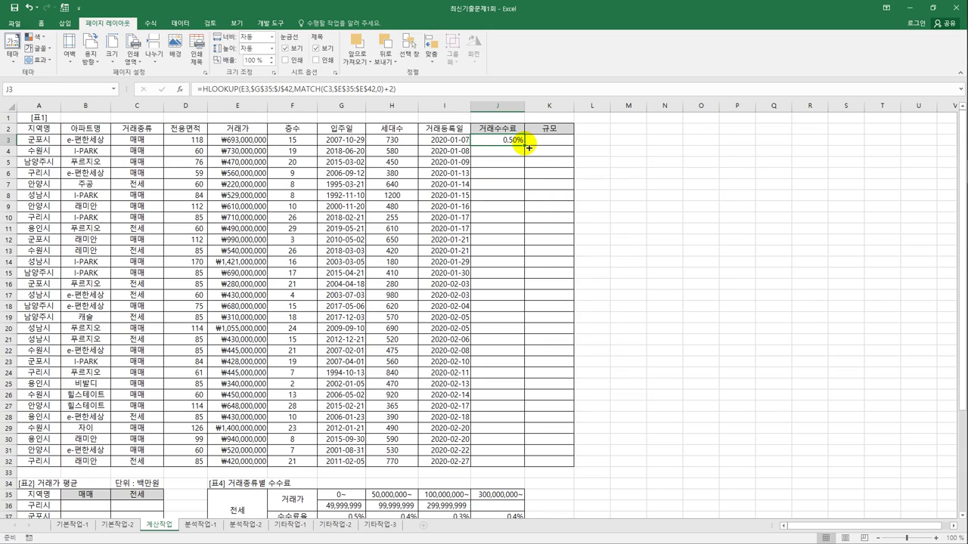
{"action": "left_click_drag", "start_coordinate": [528, 148], "coordinate": [512, 463]}
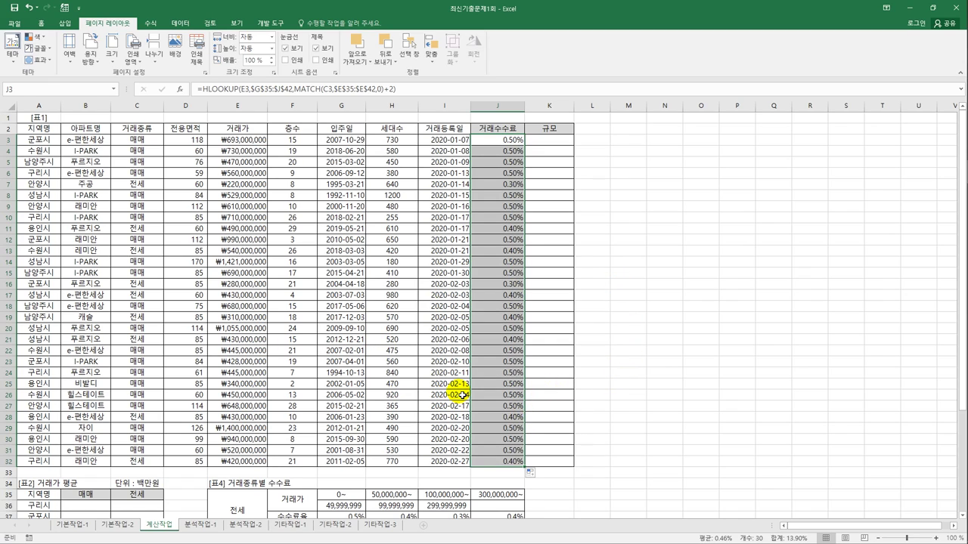
Step: Check the 거래수수료 rates of the 매매 rows against their 거래가 and the bands and rates in [표4]
{"action": "scroll", "coordinate": [333, 249], "scroll_direction": "down", "scroll_amount": 1}
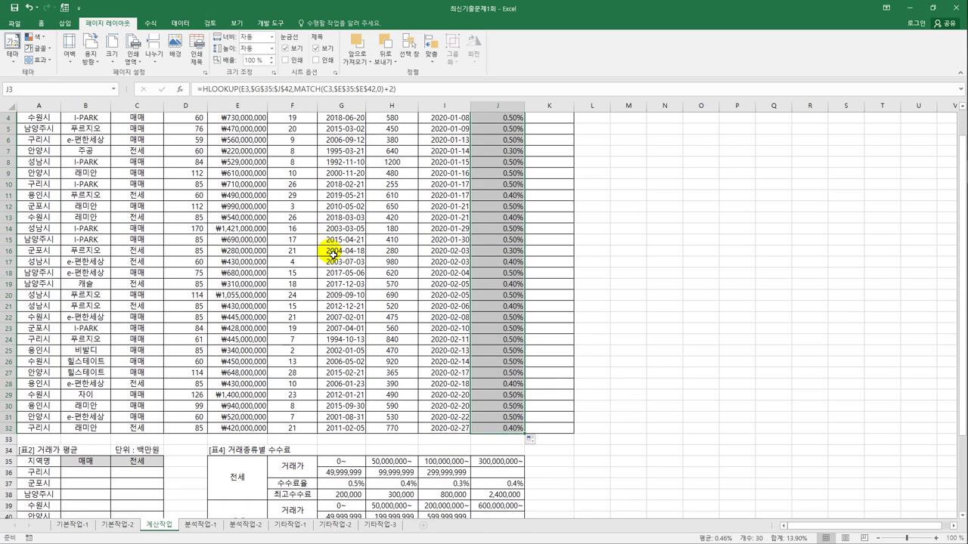
{"action": "scroll", "coordinate": [374, 438], "scroll_direction": "up", "scroll_amount": 1}
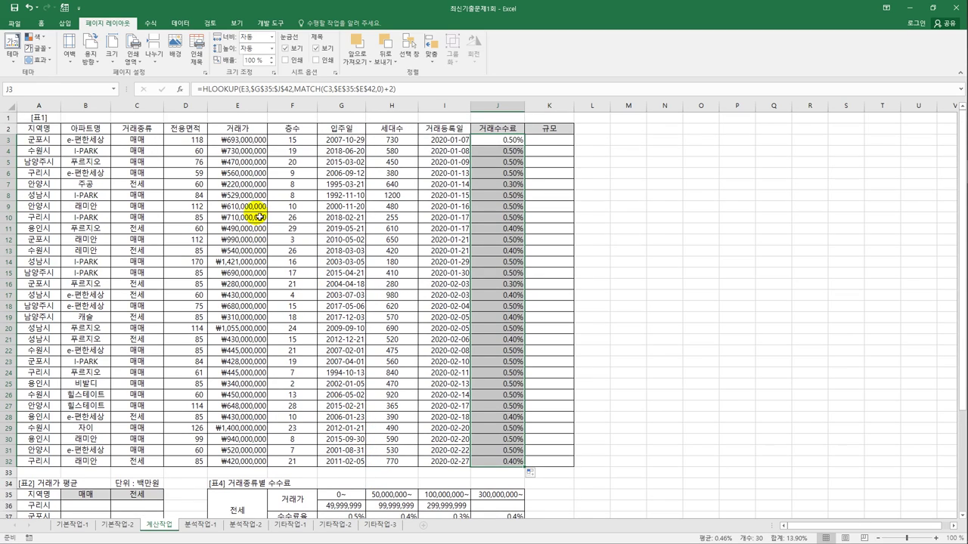
{"action": "left_click", "coordinate": [242, 145]}
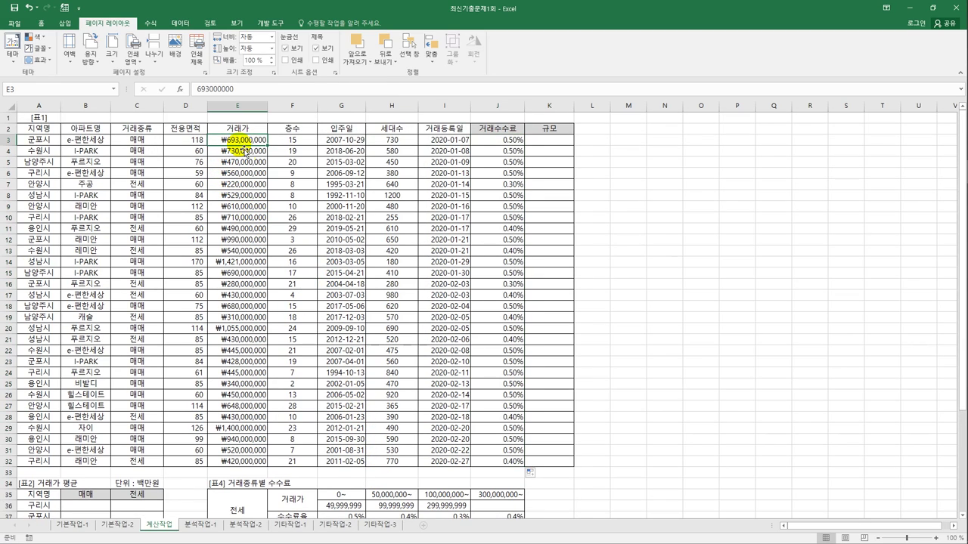
{"action": "left_click", "coordinate": [493, 496]}
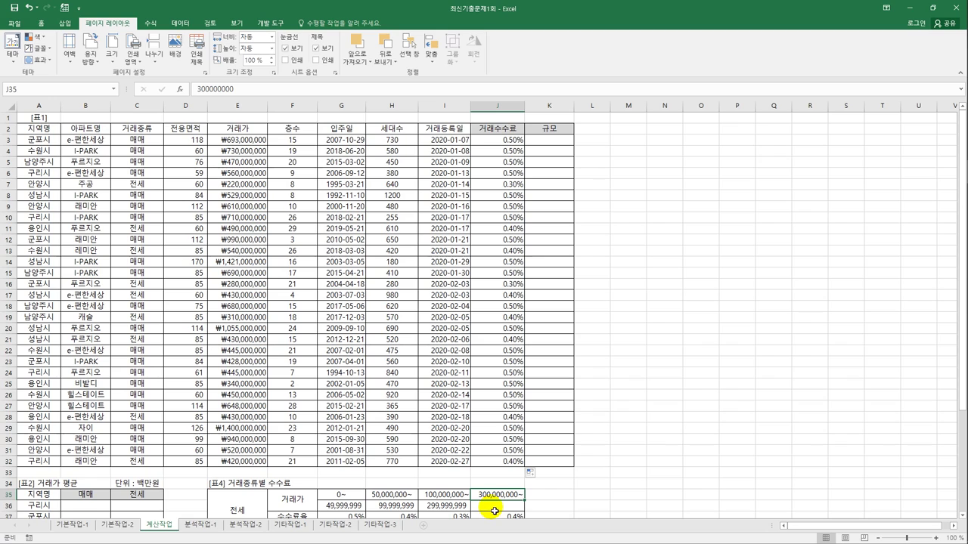
{"action": "scroll", "coordinate": [514, 511], "scroll_direction": "down", "scroll_amount": 1}
{"action": "scroll", "coordinate": [525, 509], "scroll_direction": "down", "scroll_amount": 1}
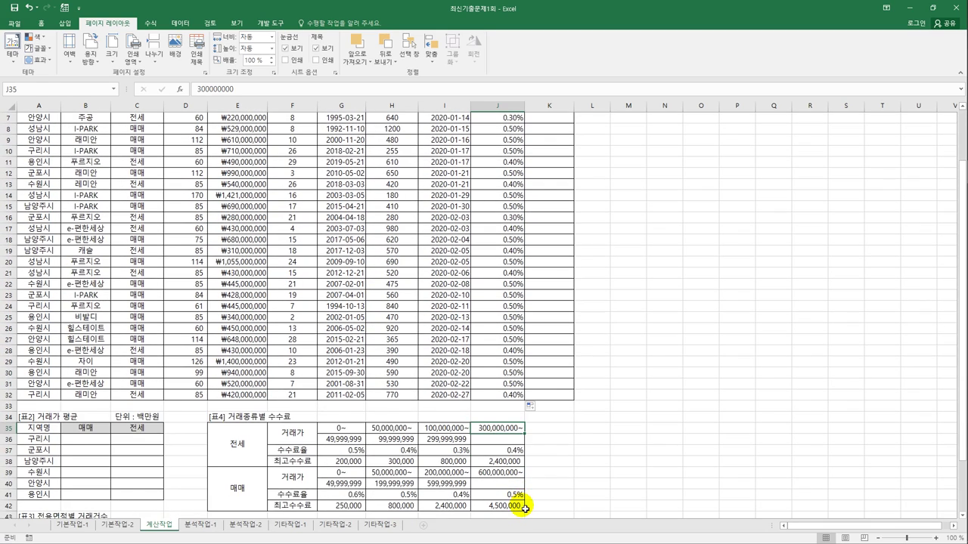
{"action": "left_click", "coordinate": [511, 496]}
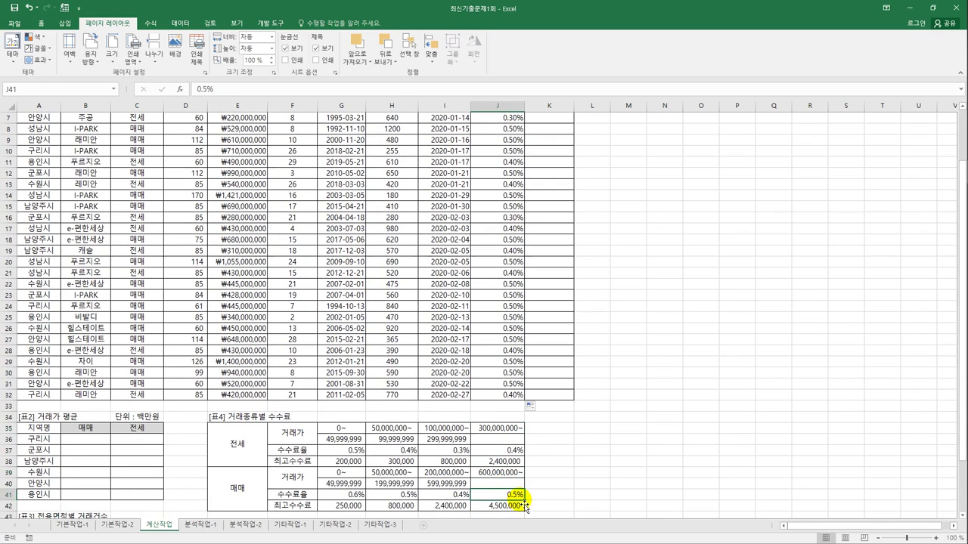
{"action": "scroll", "coordinate": [523, 502], "scroll_direction": "up", "scroll_amount": 2}
{"action": "left_click", "coordinate": [249, 153]}
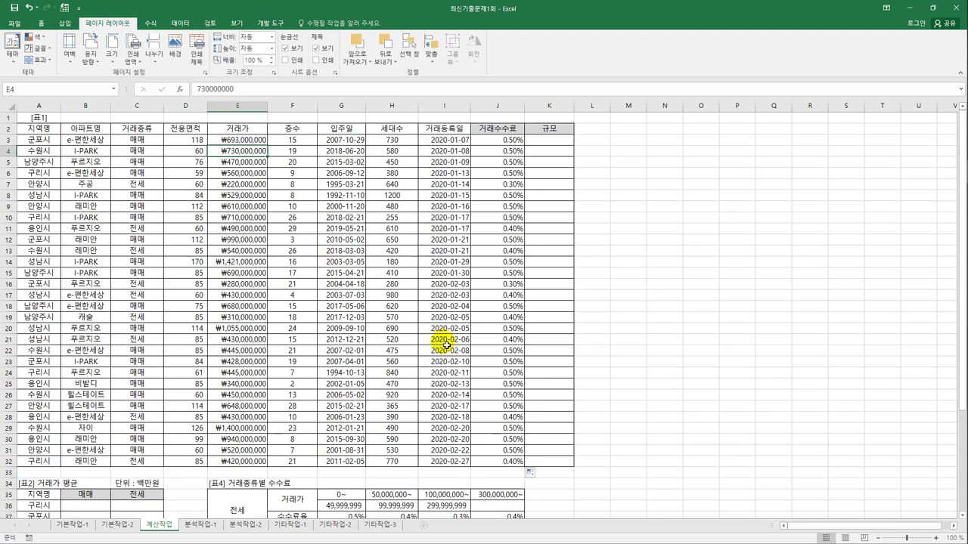
{"action": "scroll", "coordinate": [462, 363], "scroll_direction": "down", "scroll_amount": 3}
{"action": "left_click", "coordinate": [505, 461]}
{"action": "scroll", "coordinate": [529, 374], "scroll_direction": "up", "scroll_amount": 3}
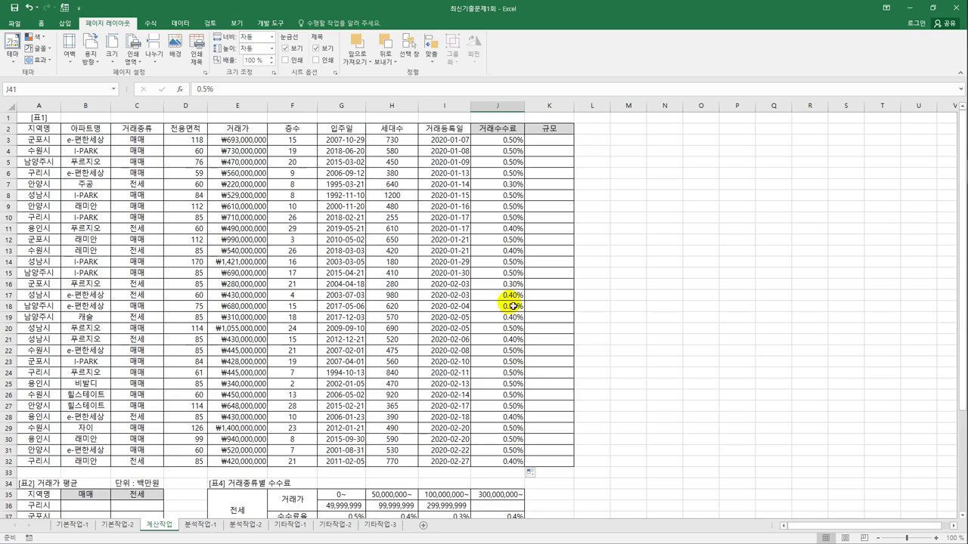
Step: Compare the rates of the 전세 rows 11 and 19 with the 전세 수수료율 for 300,000,000~ in [표4]
{"action": "left_click", "coordinate": [512, 141]}
{"action": "left_click_drag", "start_coordinate": [512, 217], "coordinate": [514, 458]}
{"action": "left_click_drag", "start_coordinate": [515, 228], "coordinate": [227, 230]}
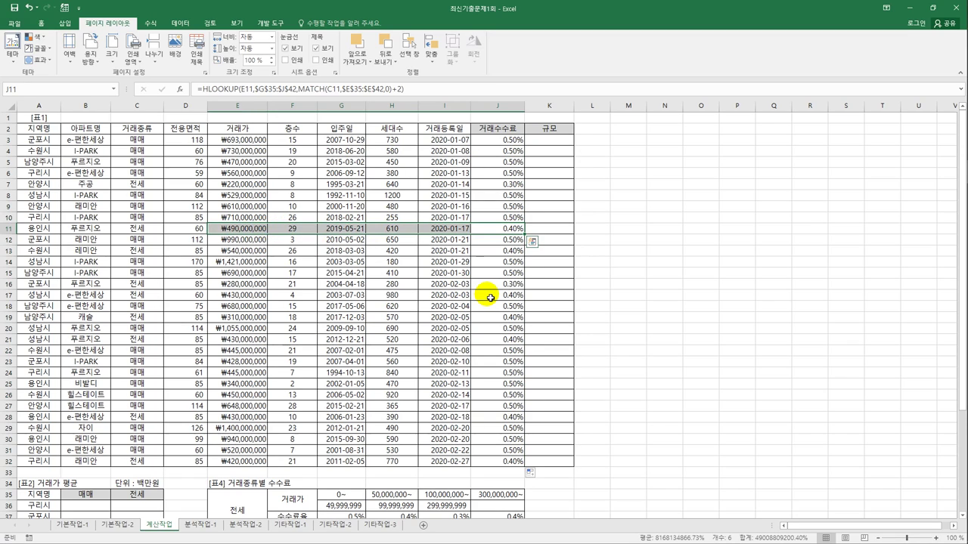
{"action": "scroll", "coordinate": [490, 298], "scroll_direction": "down", "scroll_amount": 2}
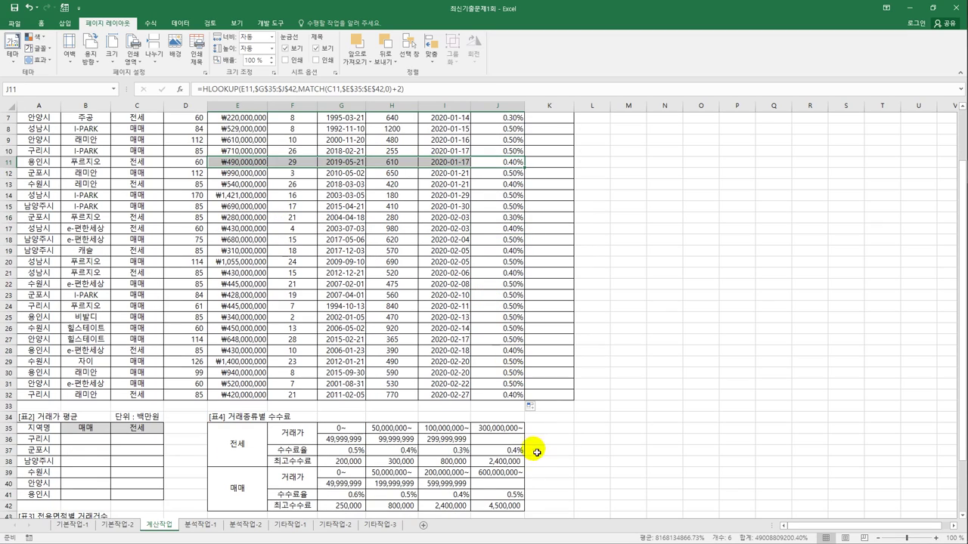
{"action": "left_click", "coordinate": [501, 429]}
{"action": "left_click", "coordinate": [505, 450]}
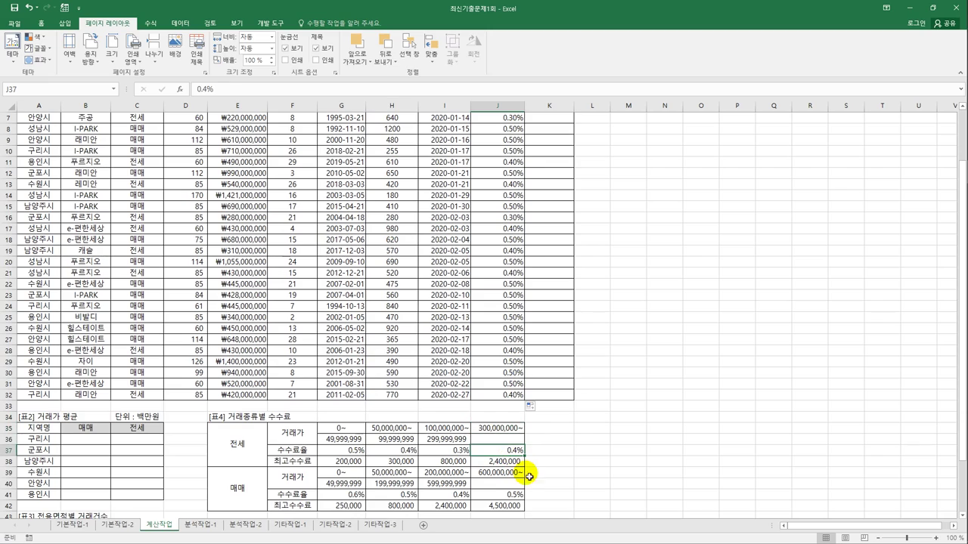
{"action": "left_click_drag", "start_coordinate": [508, 252], "coordinate": [182, 252]}
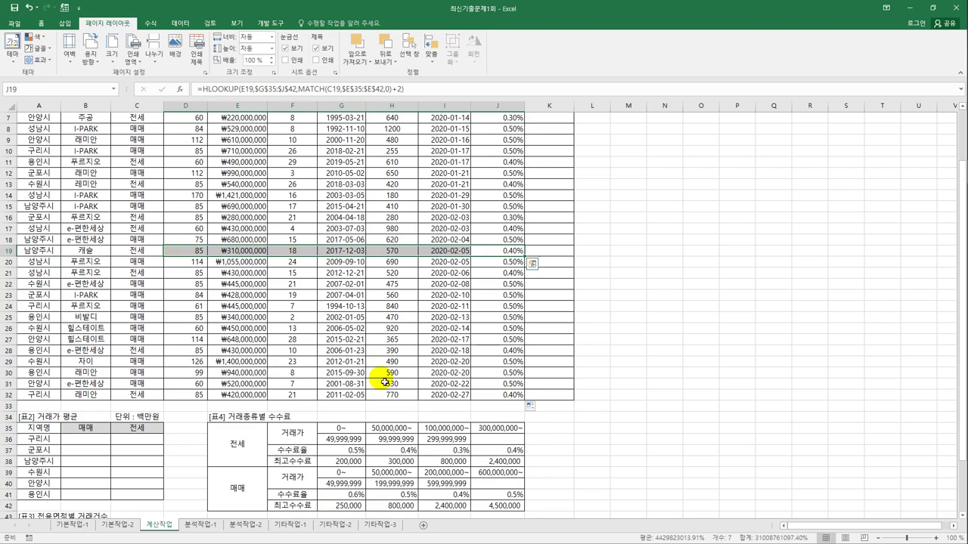
{"action": "left_click", "coordinate": [513, 450]}
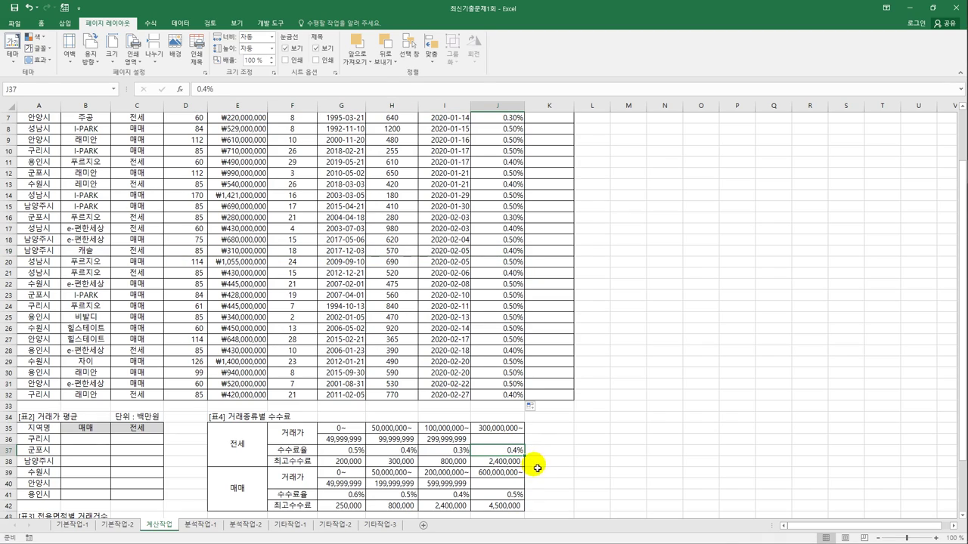
{"action": "scroll", "coordinate": [564, 460], "scroll_direction": "up", "scroll_amount": 2}
Step: Review the HLOOKUP formula in J3 against its 거래가 in E3 and the 전세 거래가 and 수수료율 rows of [표4]
{"action": "left_click", "coordinate": [500, 140]}
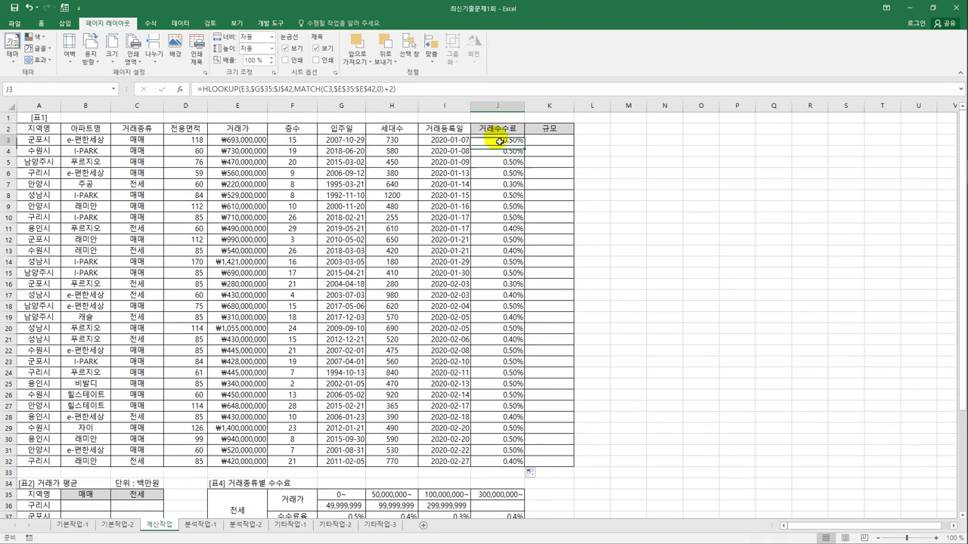
{"action": "left_click", "coordinate": [255, 140]}
{"action": "left_click", "coordinate": [503, 141]}
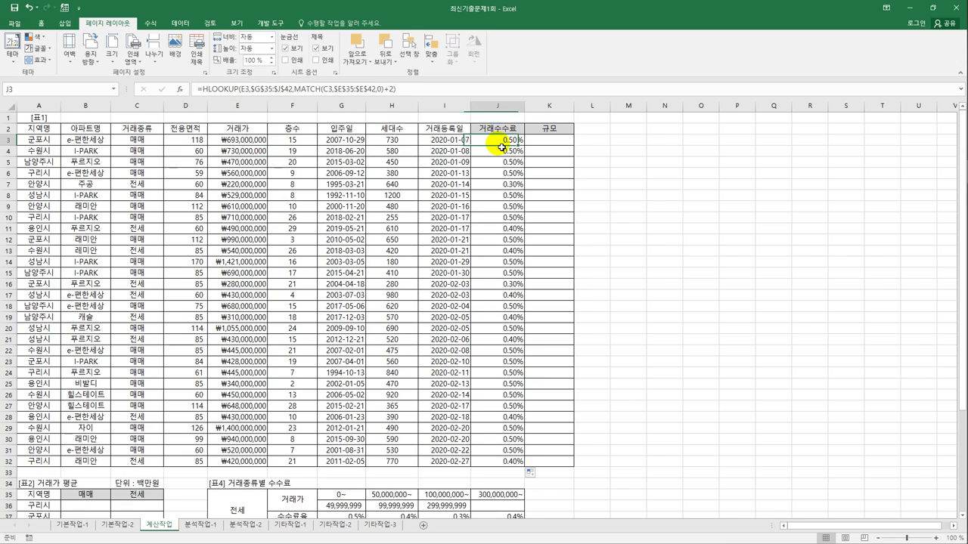
{"action": "scroll", "coordinate": [436, 447], "scroll_direction": "down", "scroll_amount": 3}
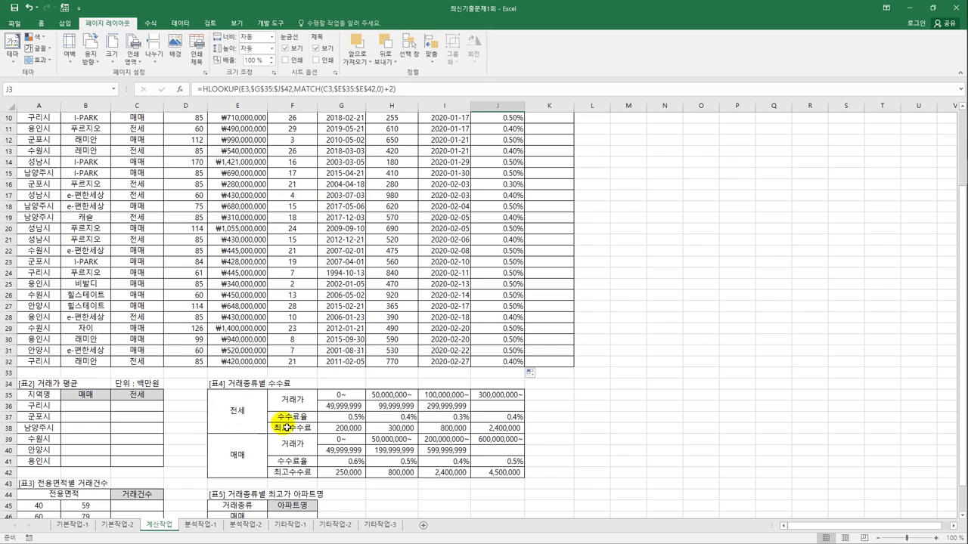
{"action": "left_click_drag", "start_coordinate": [325, 394], "coordinate": [503, 393]}
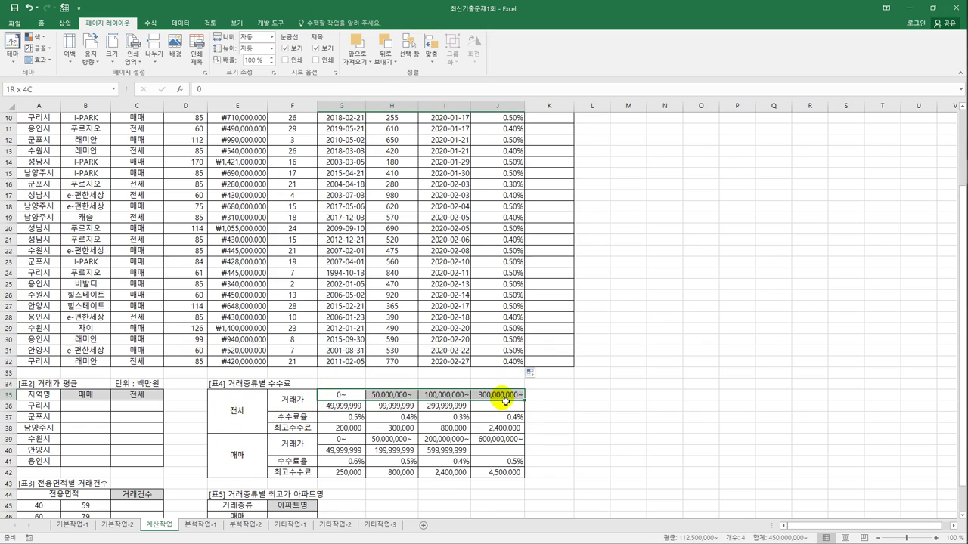
{"action": "left_click_drag", "start_coordinate": [345, 406], "coordinate": [482, 418]}
{"action": "left_click_drag", "start_coordinate": [316, 409], "coordinate": [482, 414]}
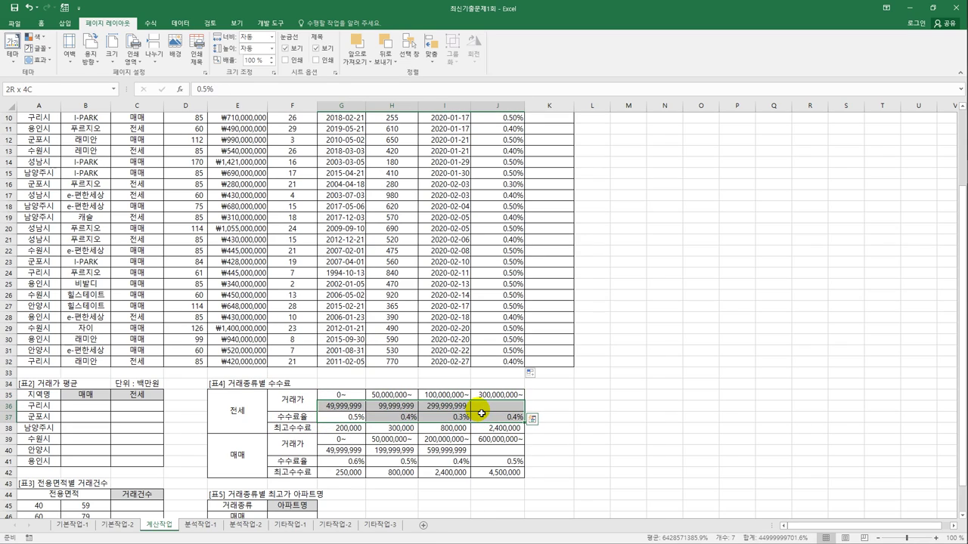
{"action": "scroll", "coordinate": [556, 408], "scroll_direction": "up", "scroll_amount": 3}
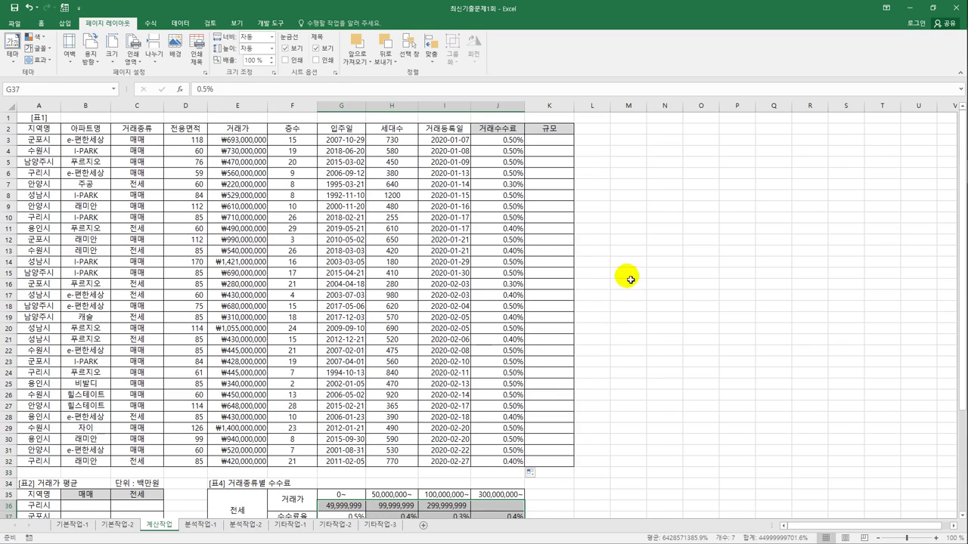
Step: Try multiplying the J3 HLOOKUP formula by the 거래가 in E3, and undo it together with the earlier fill down the column
{"action": "left_click", "coordinate": [503, 142]}
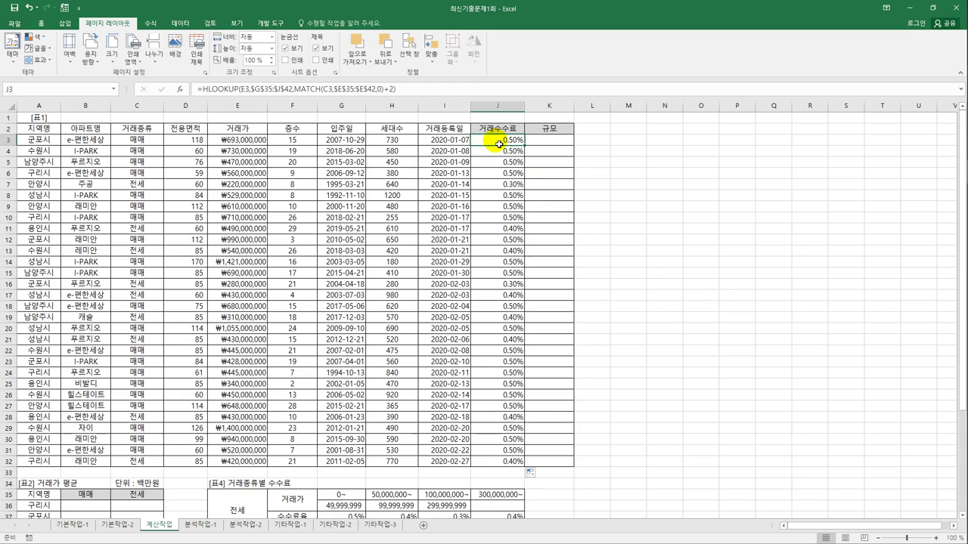
{"action": "left_click", "coordinate": [435, 93]}
{"action": "type", "text": "*"}
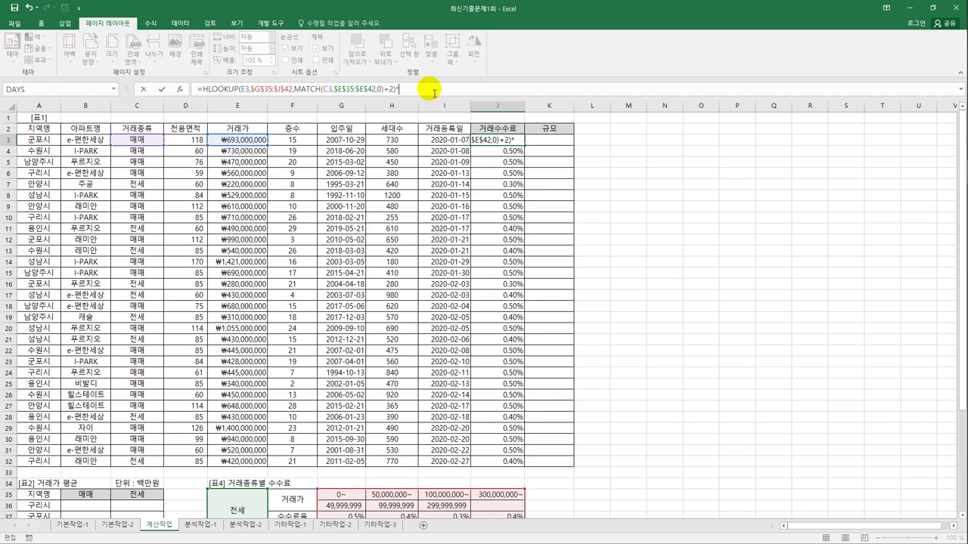
{"action": "left_click", "coordinate": [239, 143]}
{"action": "key", "text": "ctrl+Return"}
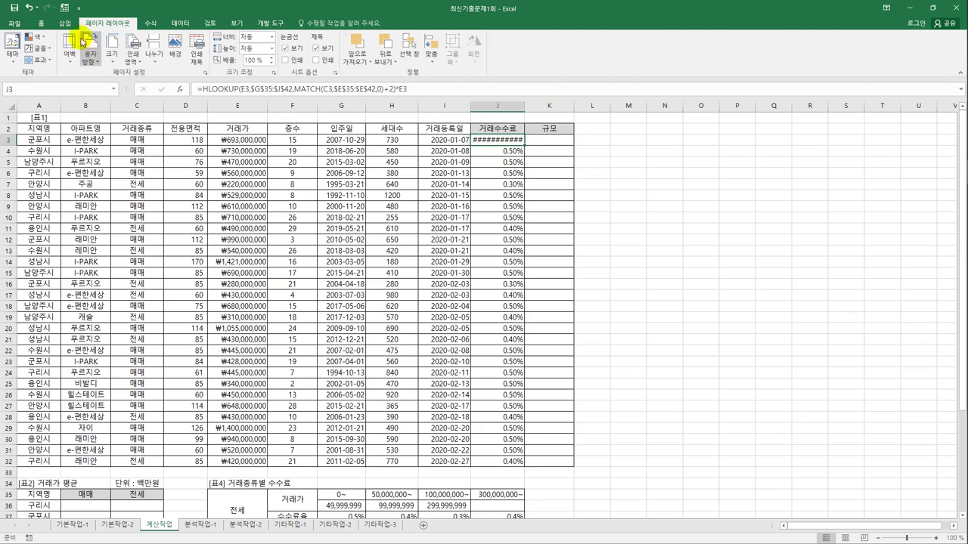
{"action": "left_click", "coordinate": [30, 9]}
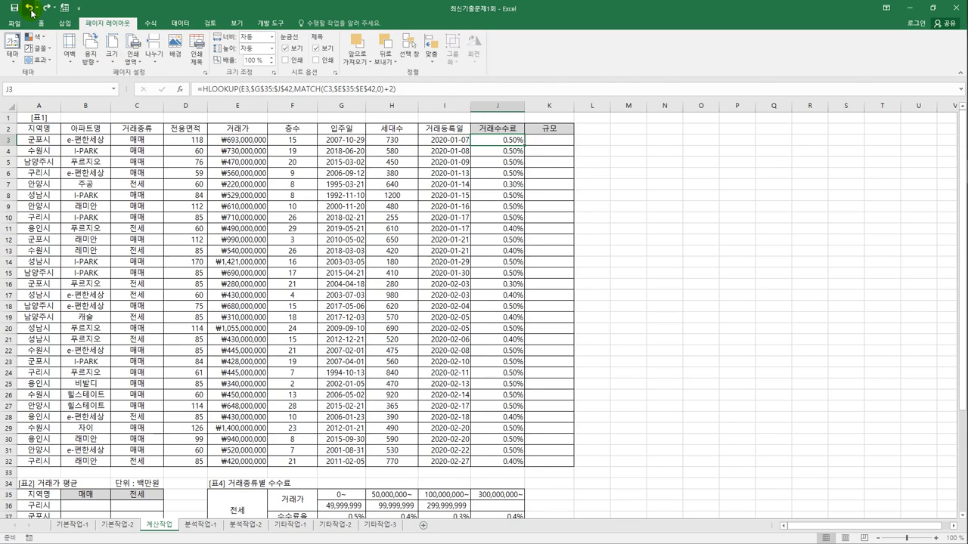
{"action": "left_click", "coordinate": [30, 8]}
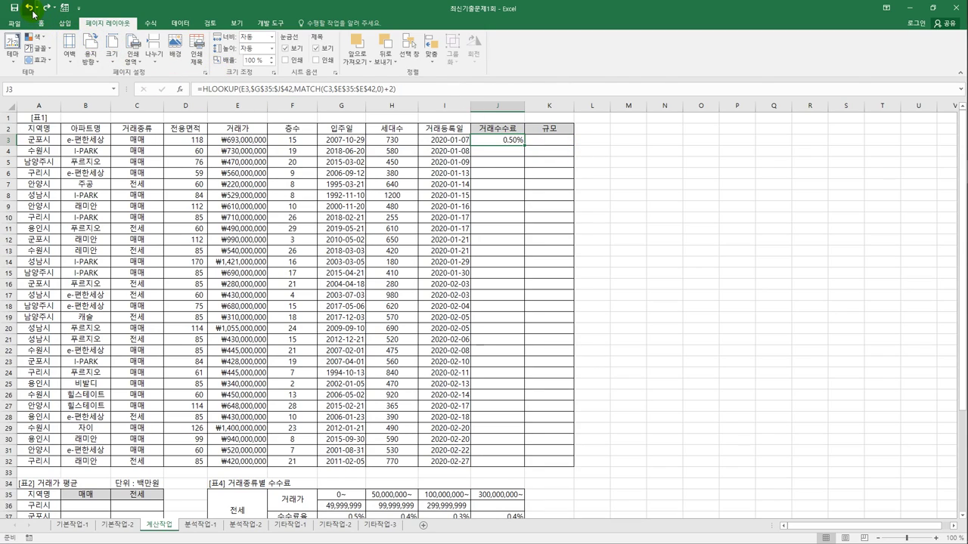
Step: Format J3 as 통화 with the ₩ symbol and 0 decimal places
{"action": "right_click", "coordinate": [519, 141]}
{"action": "left_click", "coordinate": [577, 313]}
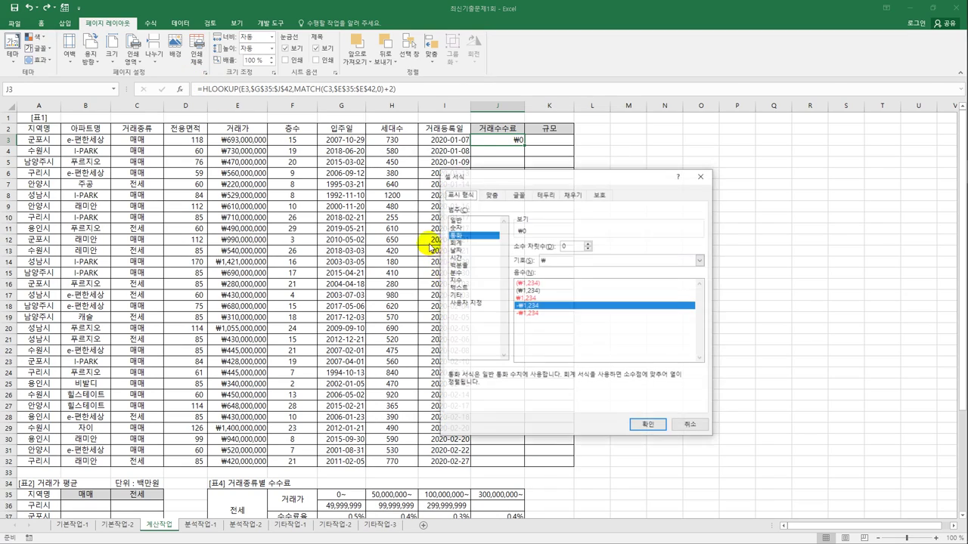
{"action": "left_click", "coordinate": [697, 430]}
Step: Multiply the HLOOKUP formula in J3 by the 거래가 in E3
{"action": "left_click", "coordinate": [437, 92]}
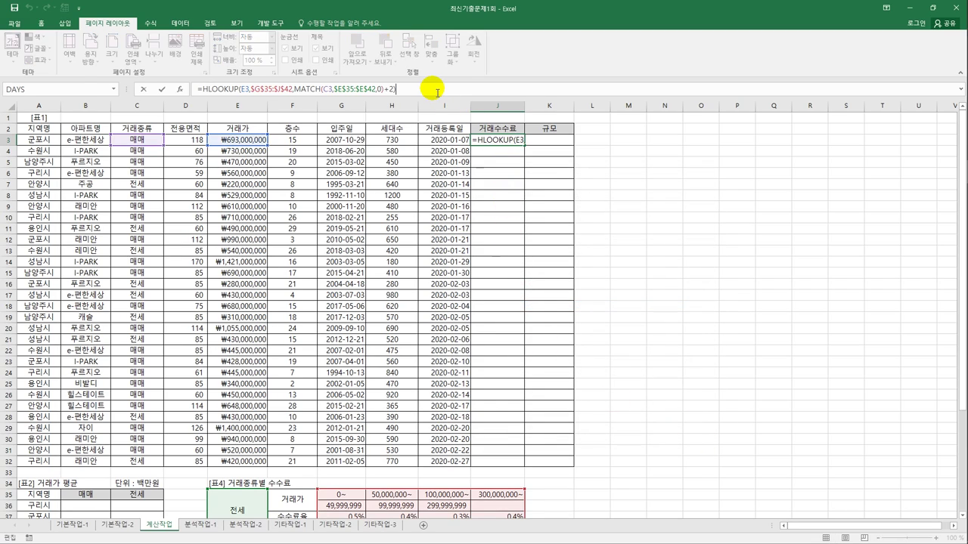
{"action": "type", "text": "*"}
{"action": "left_click", "coordinate": [258, 141]}
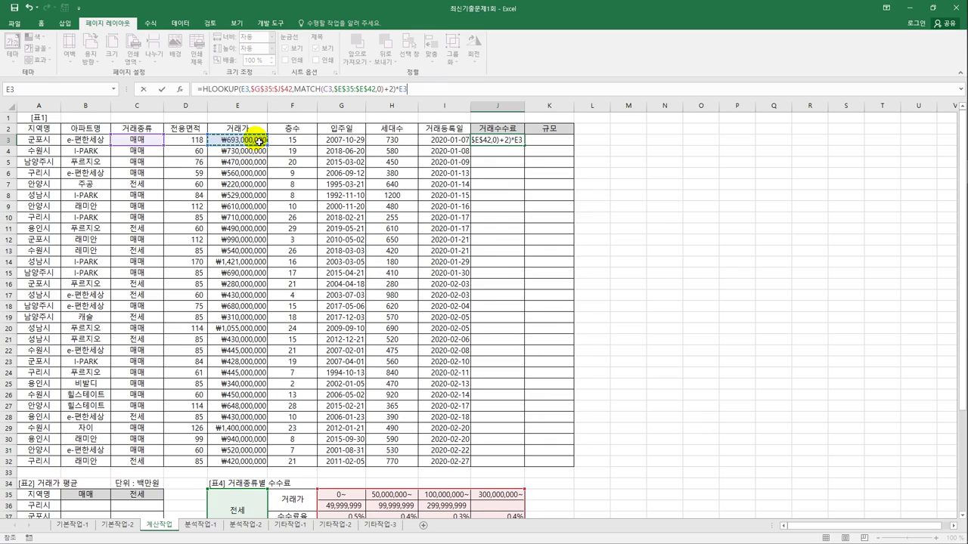
{"action": "key", "text": "Return"}
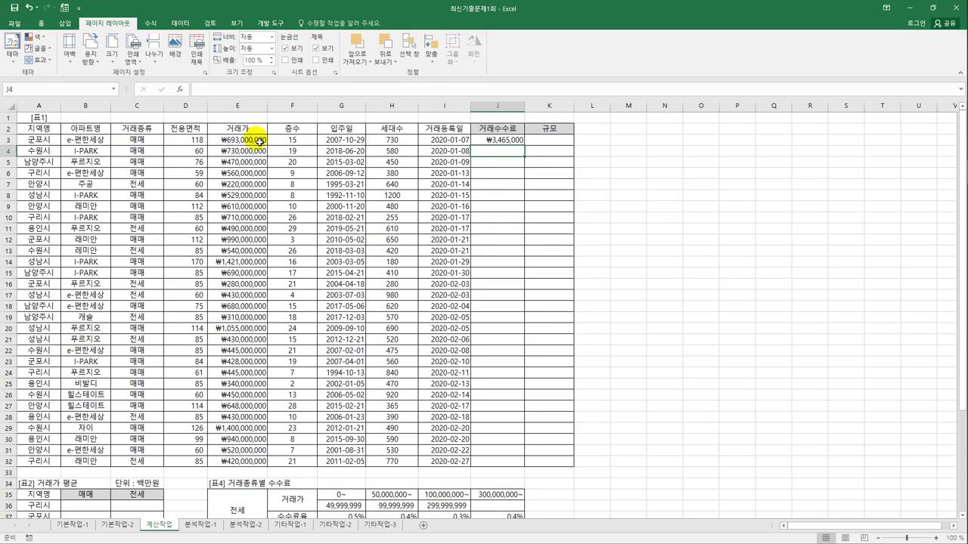
Step: Fill the multiplied 거래수수료 formula from J3 down through J32
{"action": "left_click", "coordinate": [506, 140]}
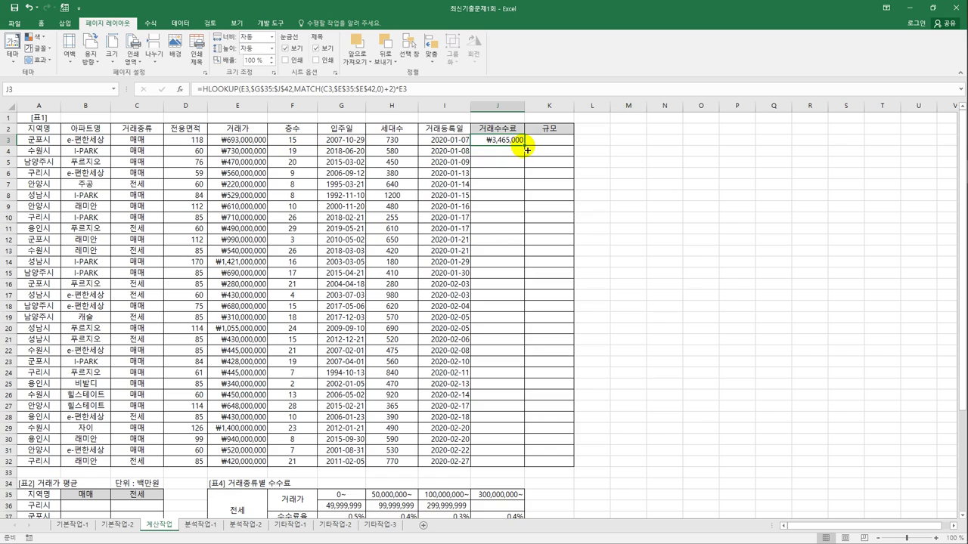
{"action": "left_click_drag", "start_coordinate": [525, 149], "coordinate": [505, 468]}
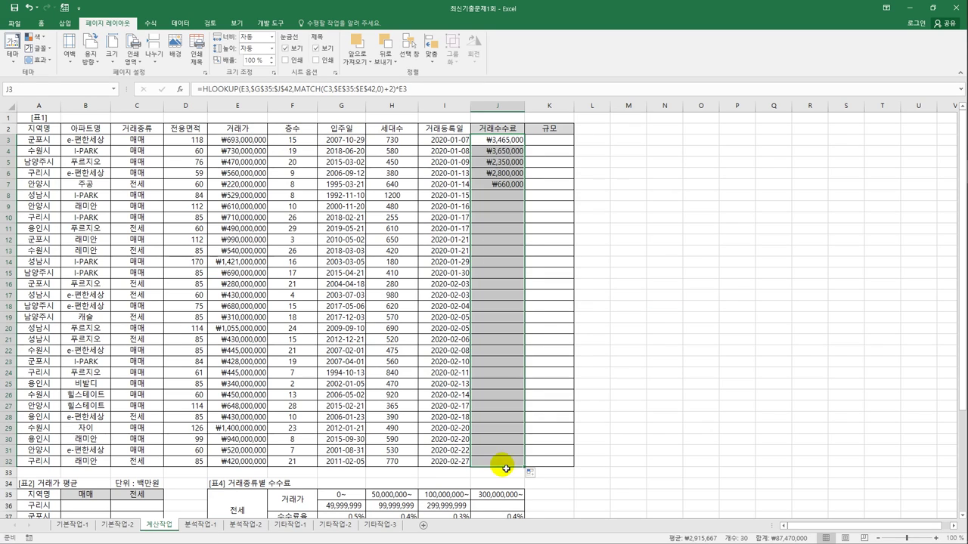
{"action": "scroll", "coordinate": [535, 416], "scroll_direction": "down", "scroll_amount": 1}
{"action": "scroll", "coordinate": [534, 412], "scroll_direction": "up", "scroll_amount": 1}
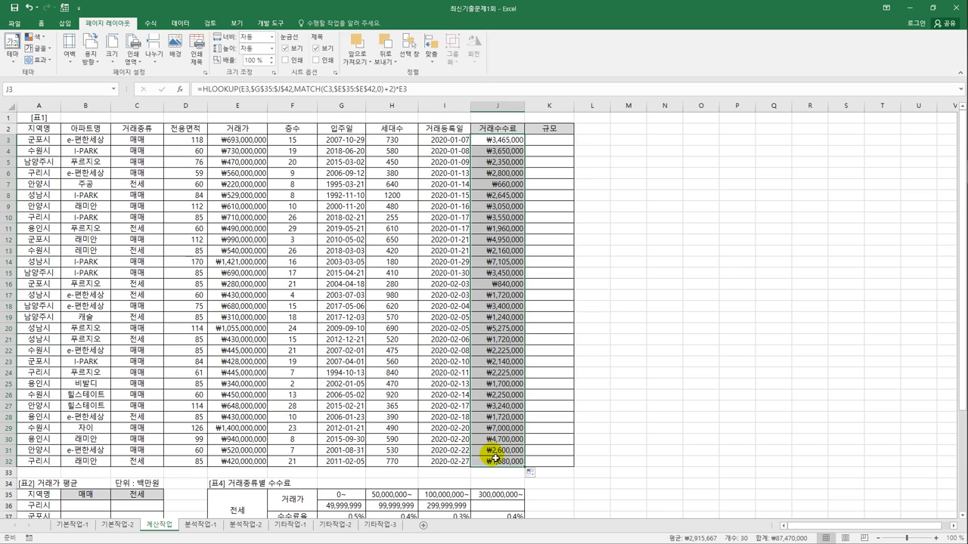
Step: Wrap the J3 거래수수료 formula in MIN, keeping the HLOOKUP times E3 product as the first argument and opening a second
{"action": "left_click", "coordinate": [519, 143]}
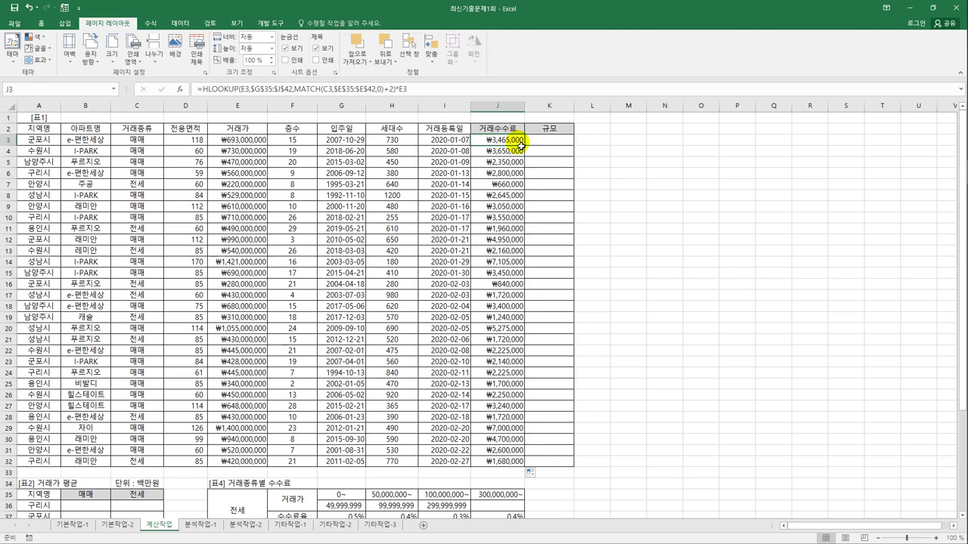
{"action": "left_click", "coordinate": [200, 89]}
{"action": "type", "text": "min("}
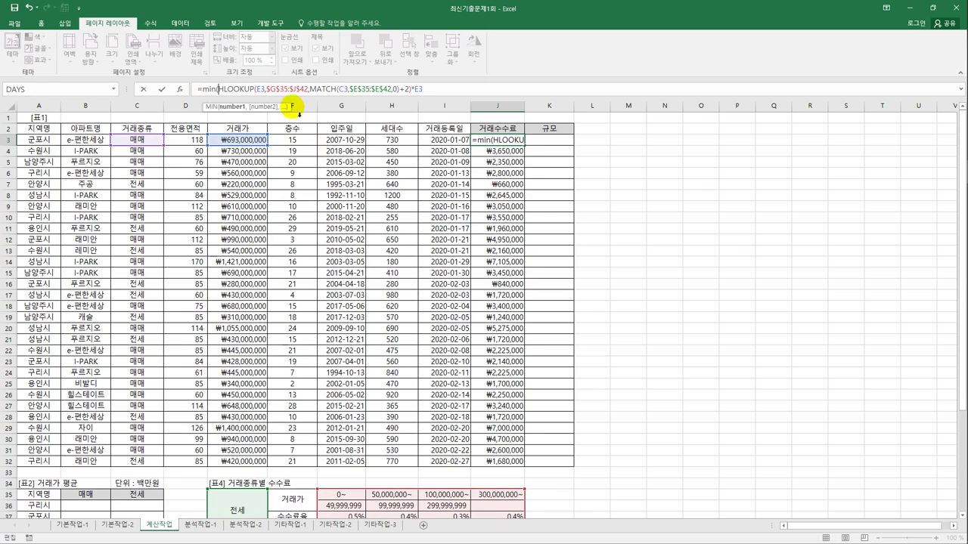
{"action": "left_click_drag", "start_coordinate": [218, 89], "coordinate": [427, 96]}
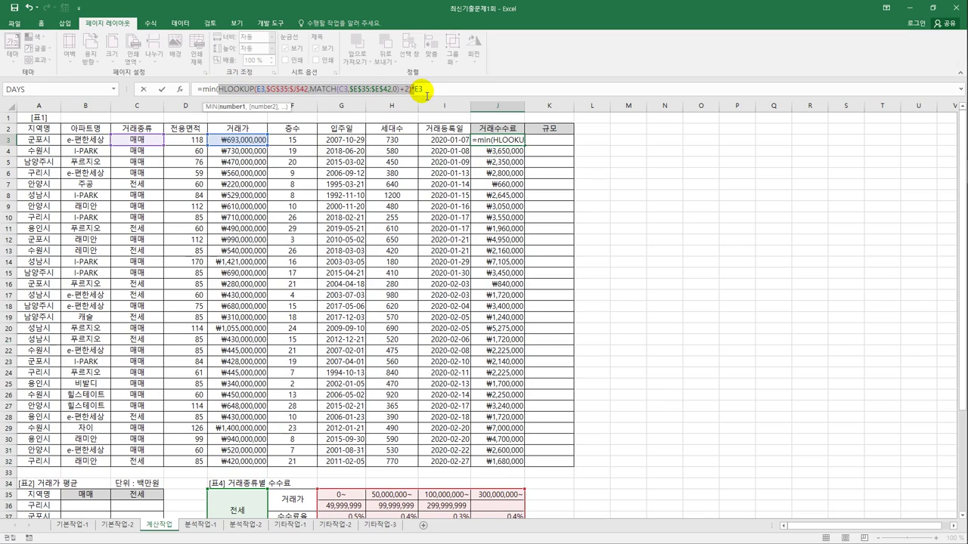
{"action": "left_click", "coordinate": [426, 88]}
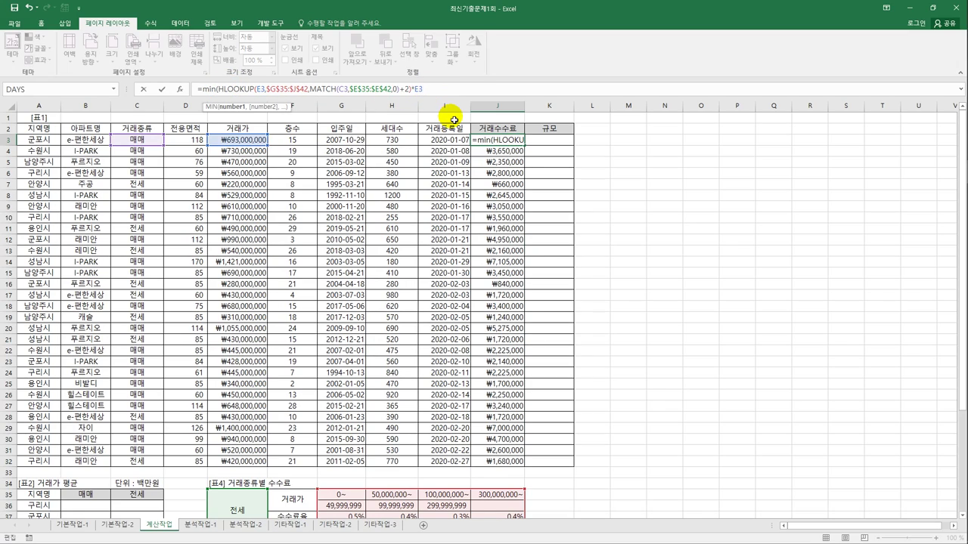
{"action": "type", "text": ","}
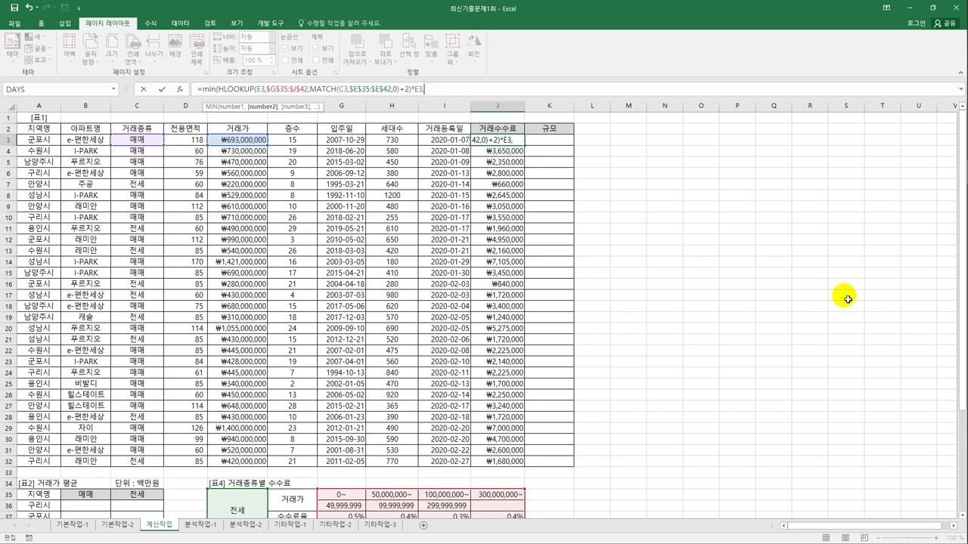
Step: Copy the HLOOKUP expression without the E3 multiplication and paste it as the second argument of MIN in J3
{"action": "scroll", "coordinate": [951, 381], "scroll_direction": "down", "scroll_amount": 3}
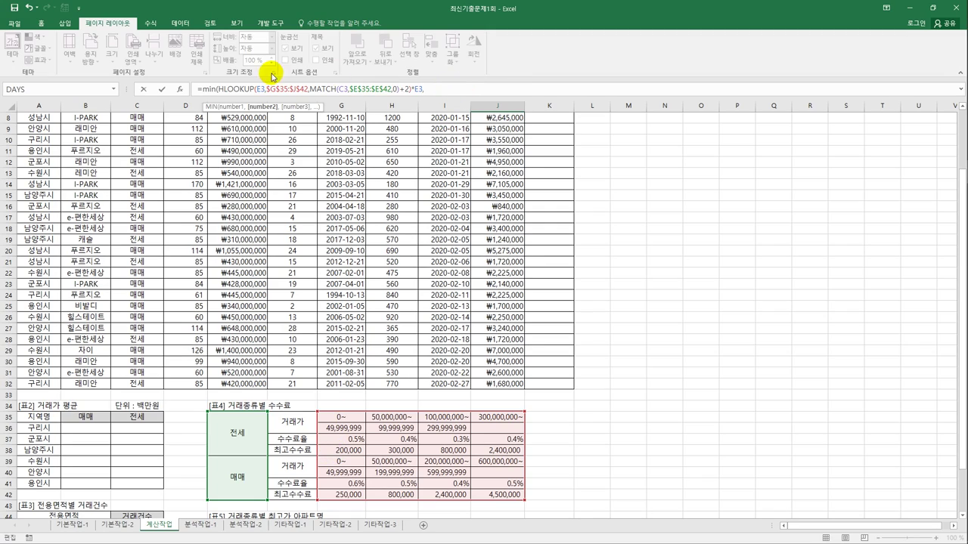
{"action": "left_click_drag", "start_coordinate": [217, 89], "coordinate": [416, 91]}
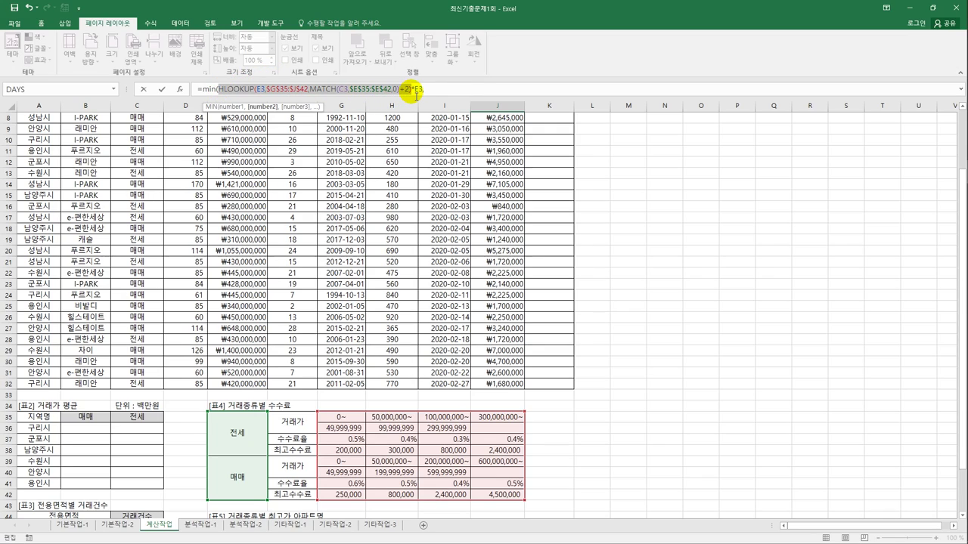
{"action": "type", "text": "c"}
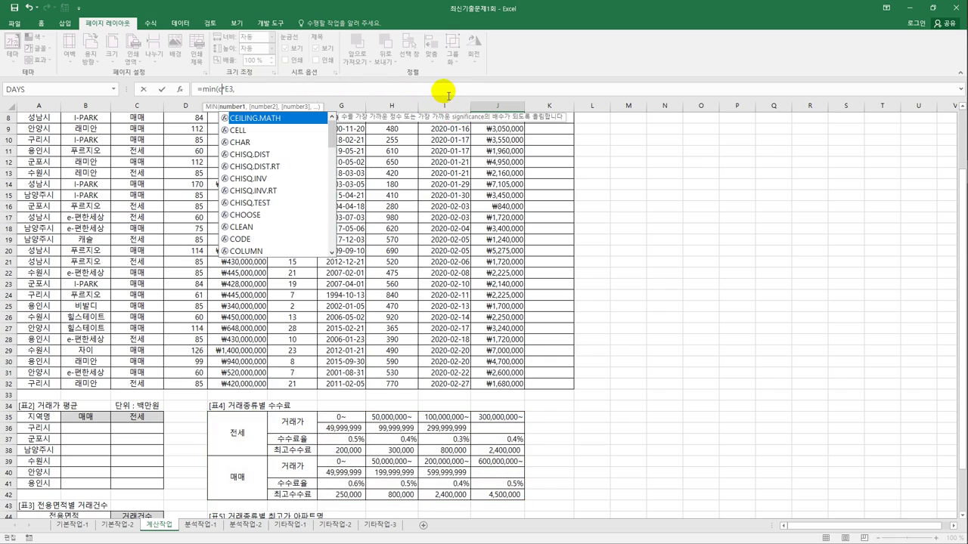
{"action": "left_click", "coordinate": [28, 6]}
{"action": "left_click_drag", "start_coordinate": [415, 98], "coordinate": [223, 93]}
{"action": "key", "text": "ctrl+c"}
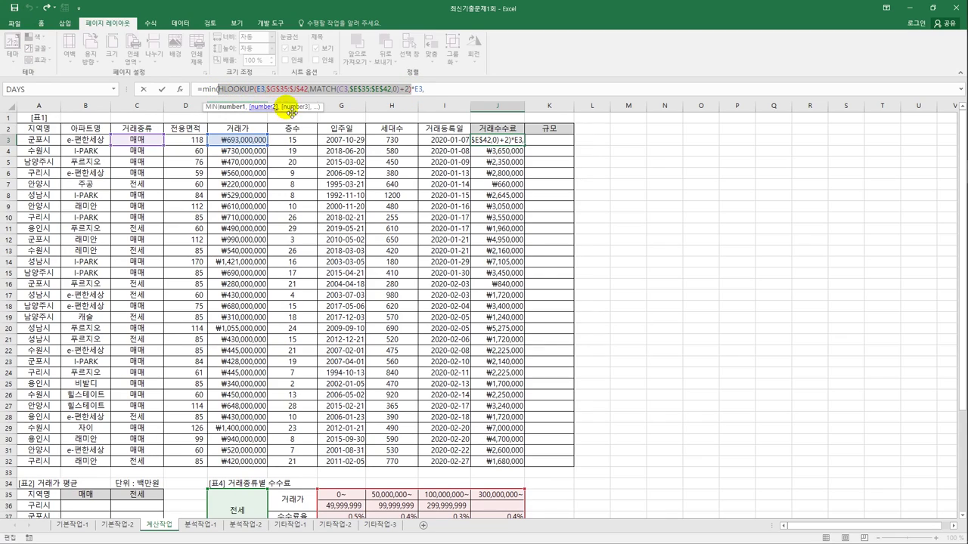
{"action": "left_click", "coordinate": [426, 91]}
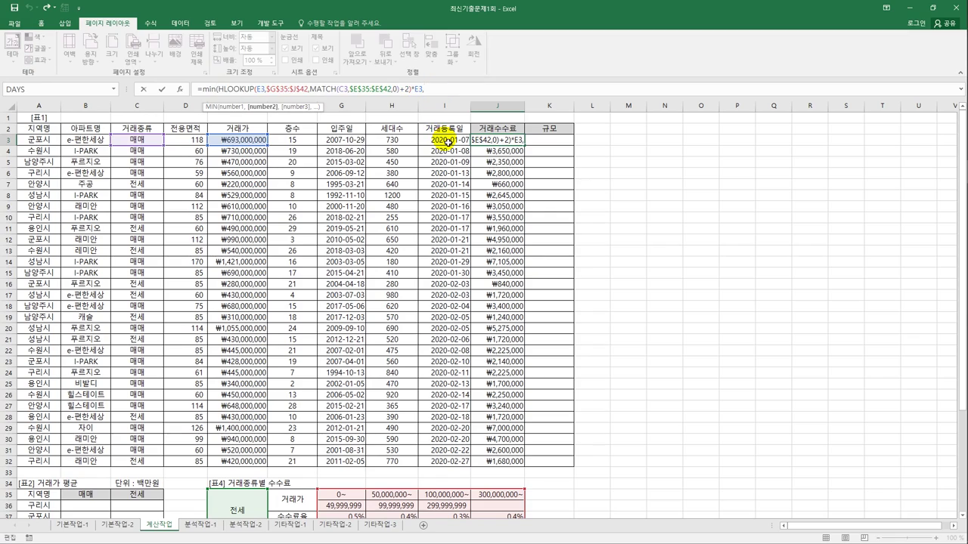
{"action": "key", "text": "ctrl+v"}
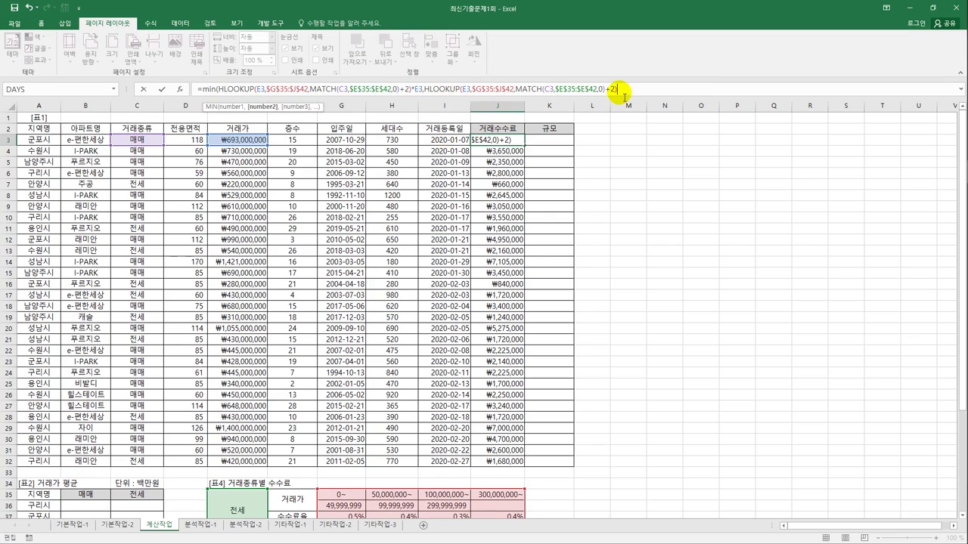
Step: Set the second HLOOKUP's row offset to MATCH+3 for the 최고수수료 row, close the MIN function and enter the J3 formula
{"action": "key", "text": "BackSpace"}
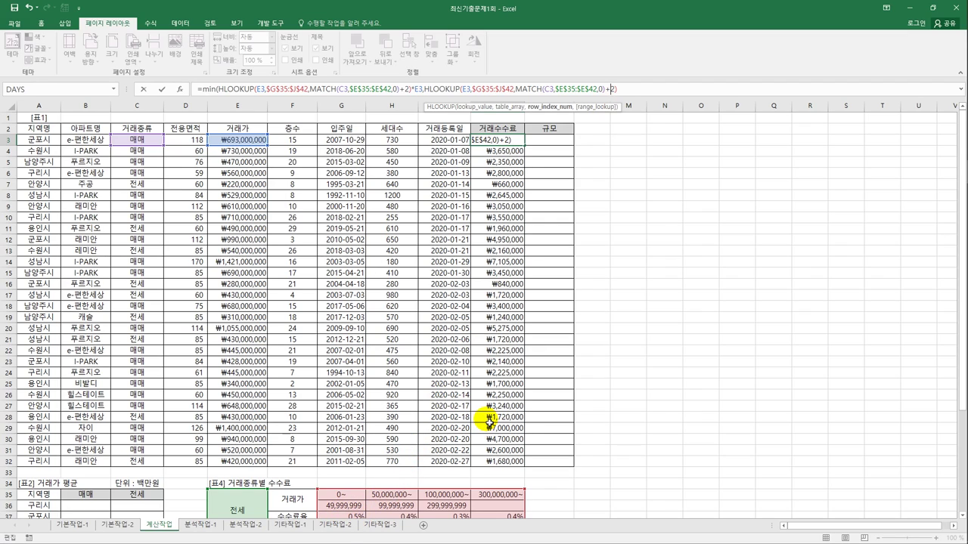
{"action": "left_click_drag", "start_coordinate": [957, 364], "coordinate": [958, 413]}
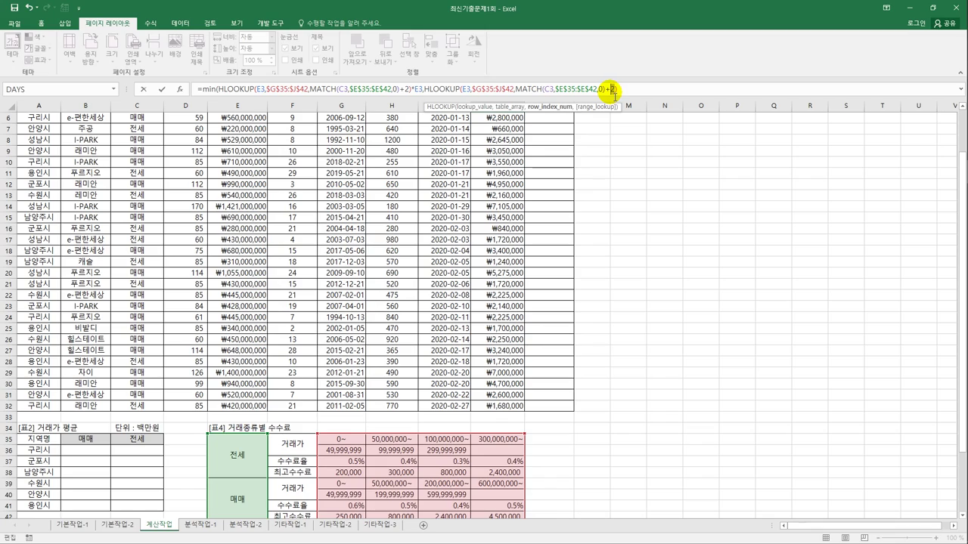
{"action": "type", "text": "3"}
{"action": "key", "text": "End"}
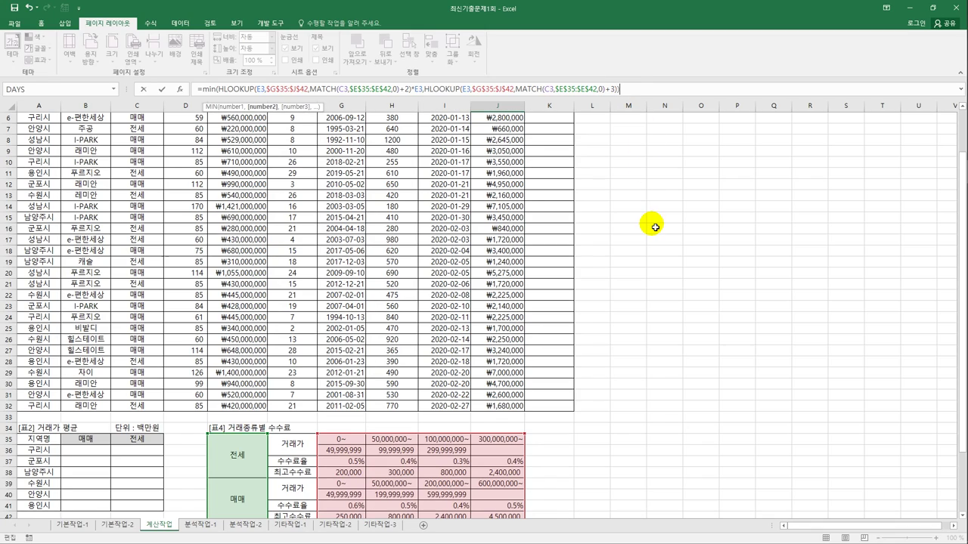
{"action": "key", "text": "ctrl+Return"}
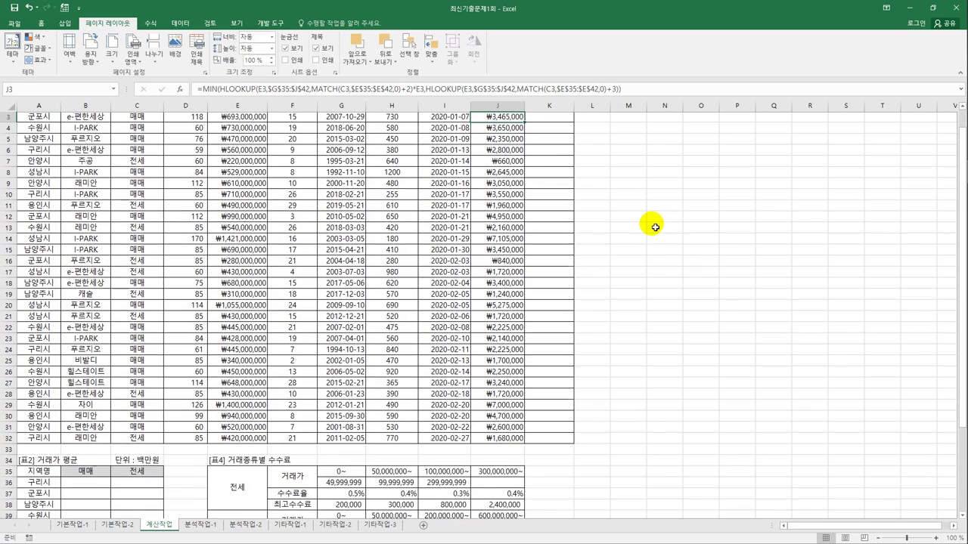
Step: Fill the MIN-based 거래수수료 formula from J3 down through J32
{"action": "scroll", "coordinate": [683, 311], "scroll_direction": "up", "scroll_amount": 1}
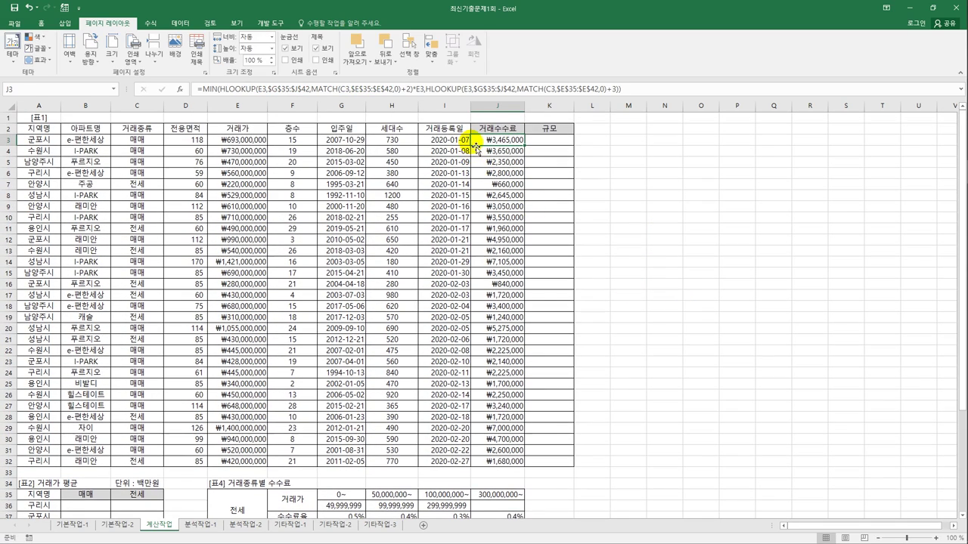
{"action": "left_click", "coordinate": [514, 151]}
{"action": "key", "text": "Up"}
{"action": "left_click_drag", "start_coordinate": [527, 148], "coordinate": [527, 470]}
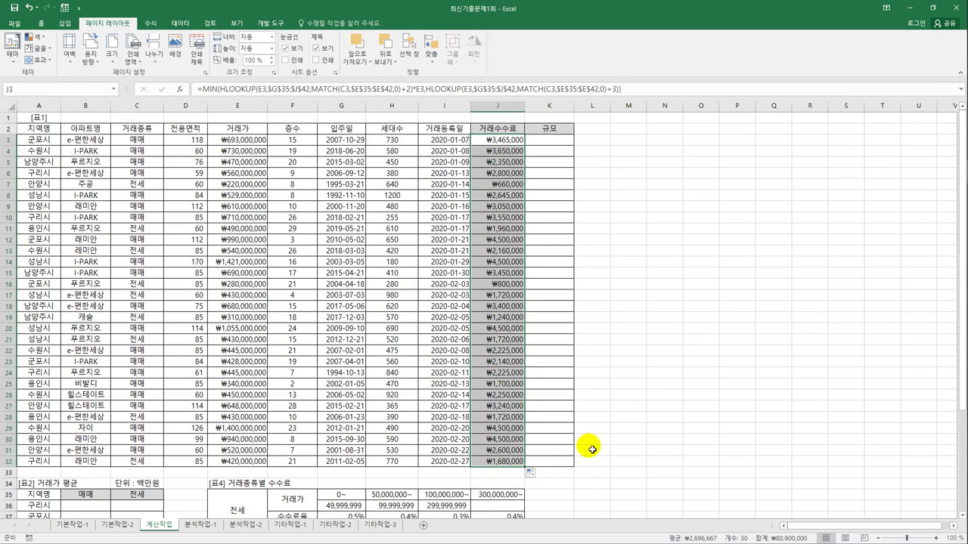
Step: Review the J3 formula's first HLOOKUP, its MATCH row number and the +2 offset without changing anything
{"action": "left_click", "coordinate": [507, 142]}
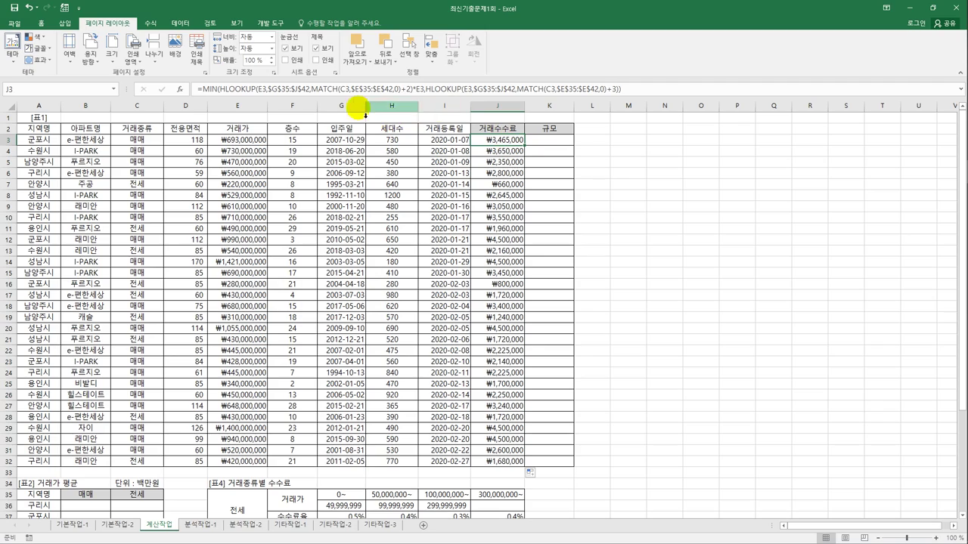
{"action": "left_click_drag", "start_coordinate": [219, 90], "coordinate": [416, 96]}
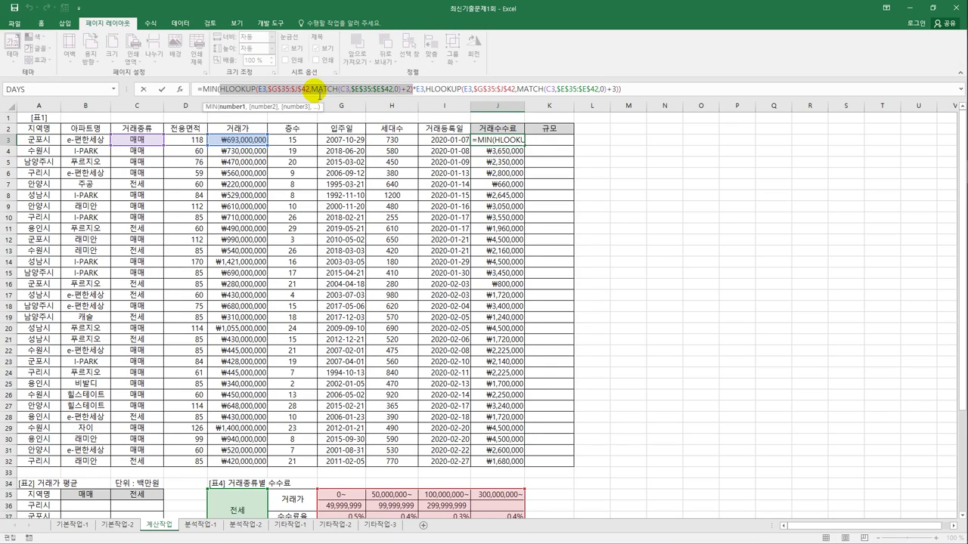
{"action": "left_click_drag", "start_coordinate": [312, 88], "coordinate": [412, 90]}
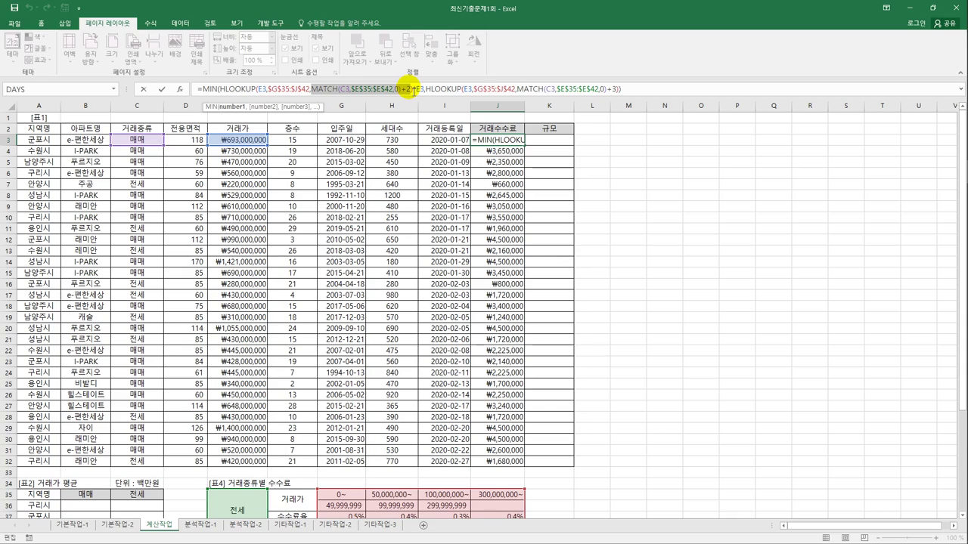
{"action": "left_click_drag", "start_coordinate": [414, 91], "coordinate": [406, 90]}
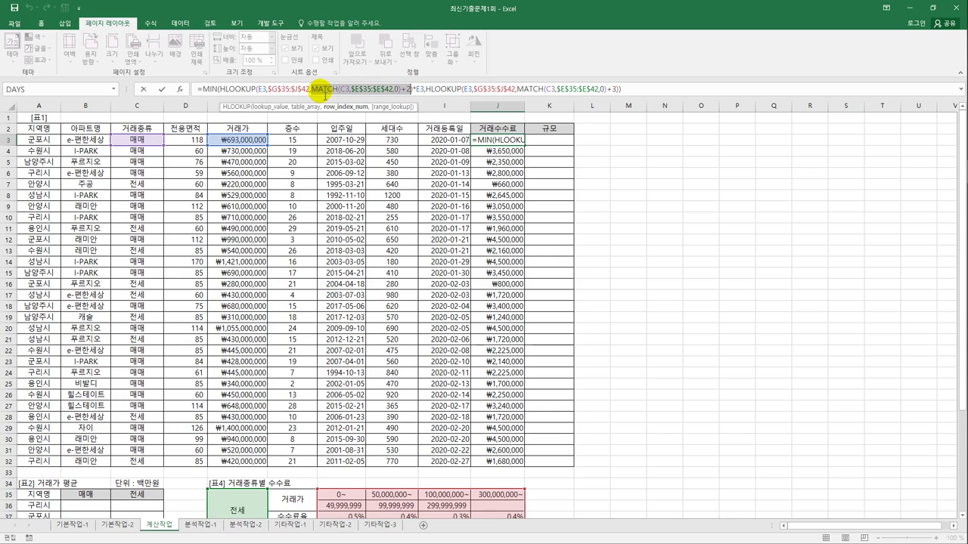
{"action": "left_click", "coordinate": [409, 90]}
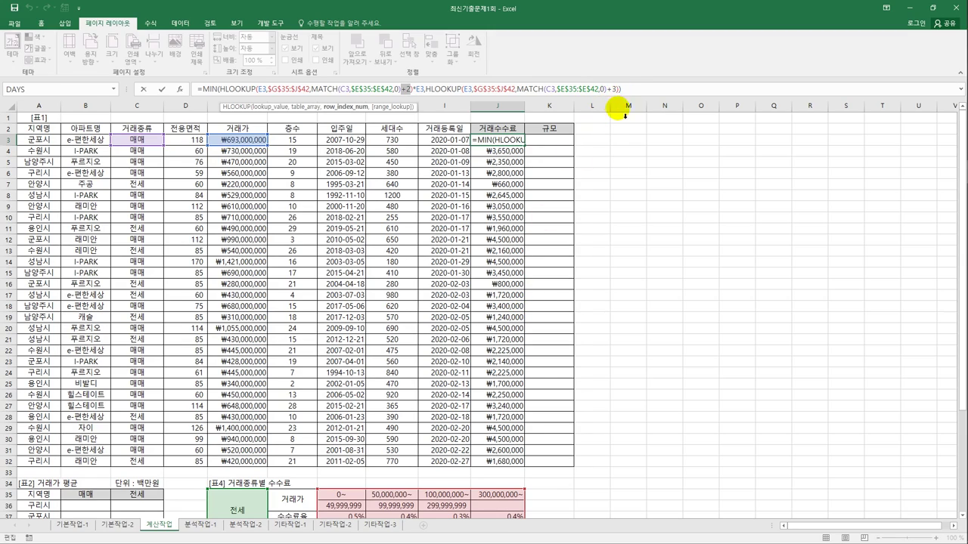
{"action": "key", "text": "ctrl+Return"}
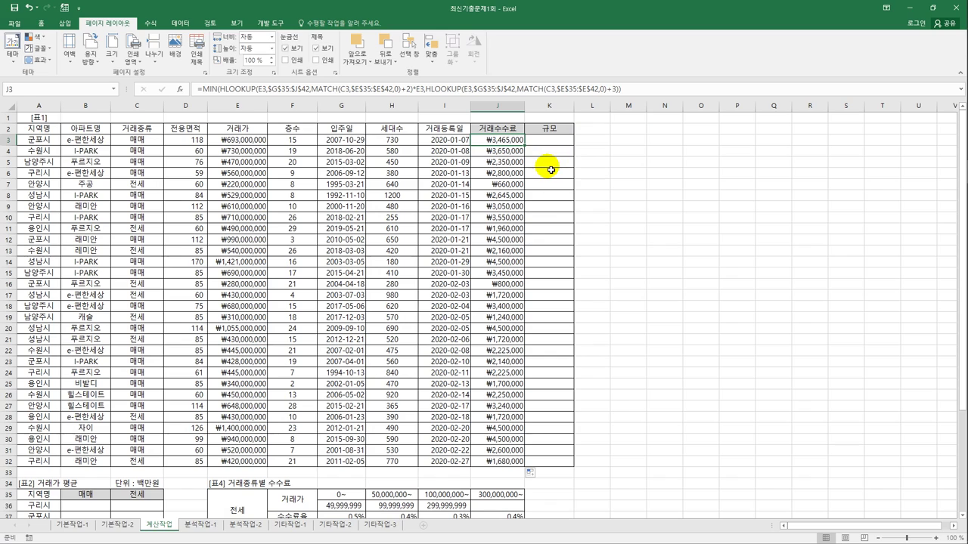
Step: Start an AVERAGE formula with a nested IF in B36, the 구리시 매매 cell of [표2]
{"action": "scroll", "coordinate": [387, 240], "scroll_direction": "down", "scroll_amount": 3}
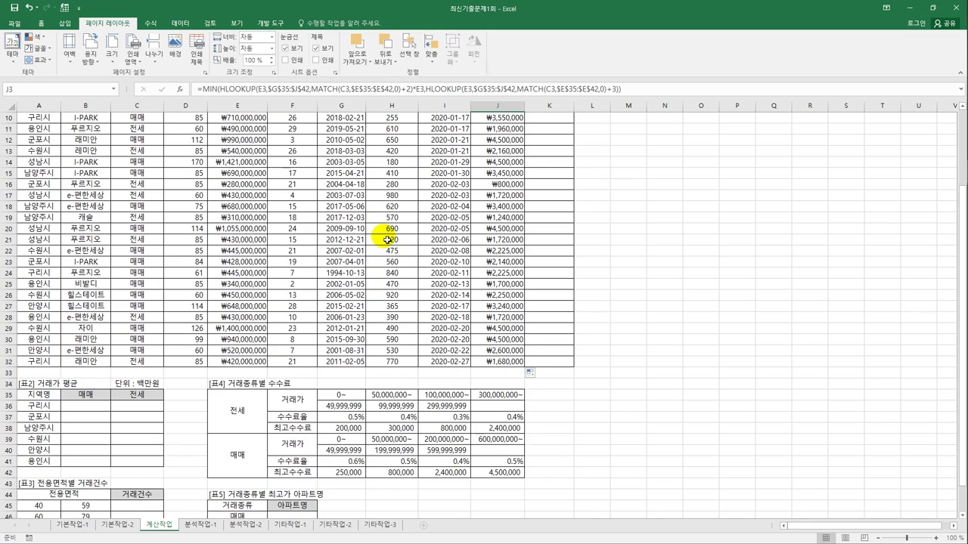
{"action": "left_click", "coordinate": [85, 411]}
{"action": "left_click_drag", "start_coordinate": [85, 410], "coordinate": [128, 461]}
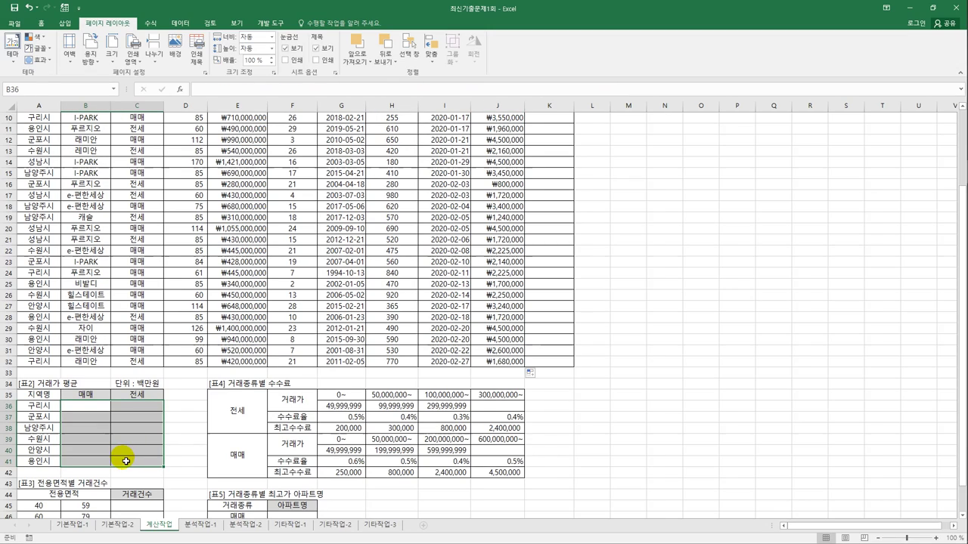
{"action": "left_click", "coordinate": [85, 407]}
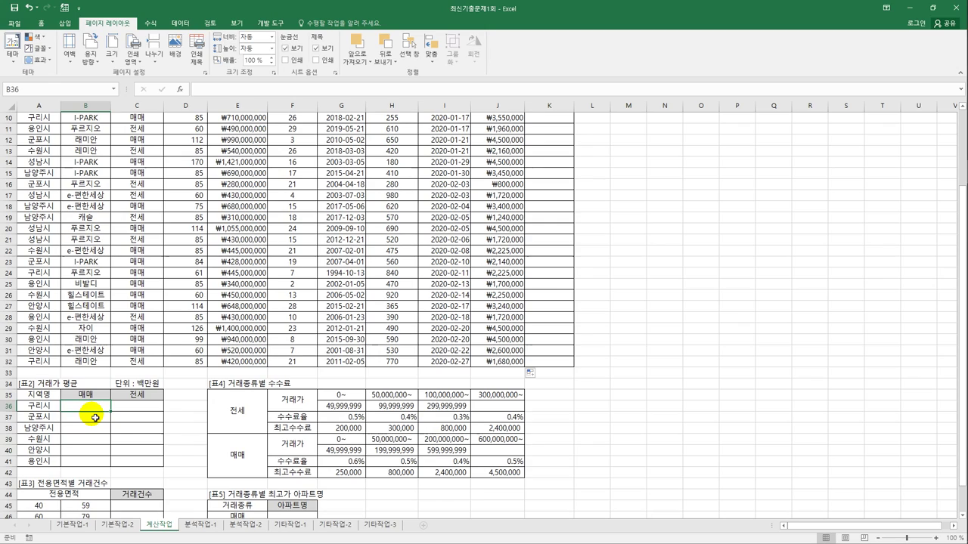
{"action": "type", "text": "="}
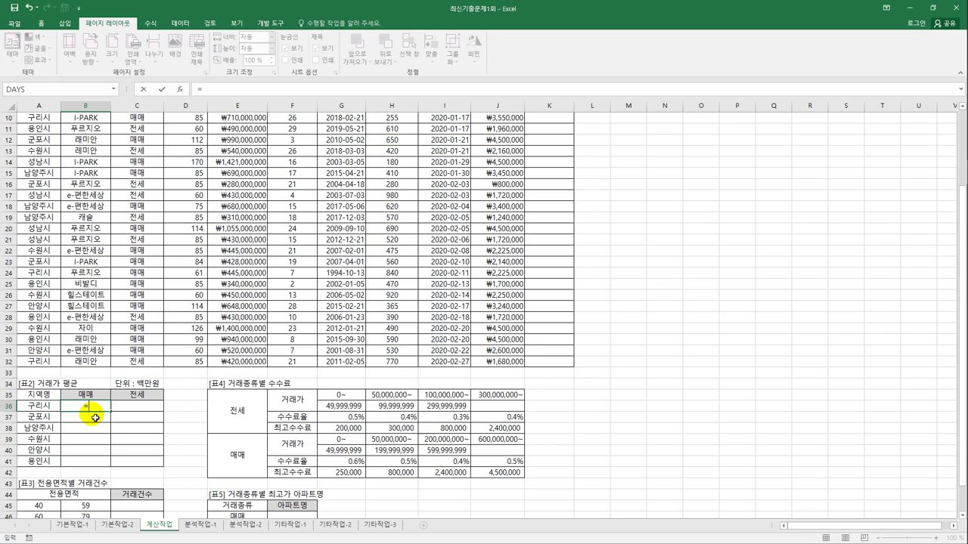
{"action": "type", "text": "ave"}
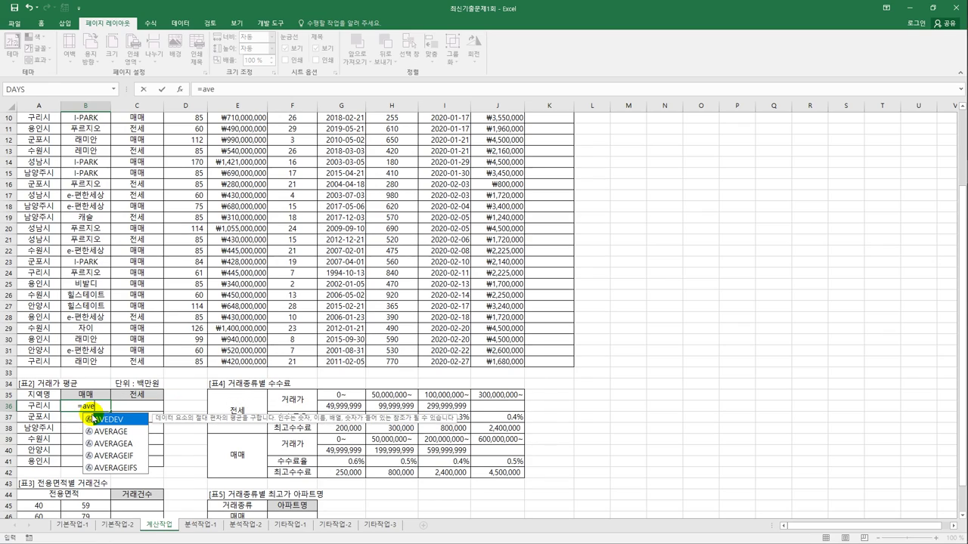
{"action": "key", "text": "Down"}
{"action": "key", "text": "Tab"}
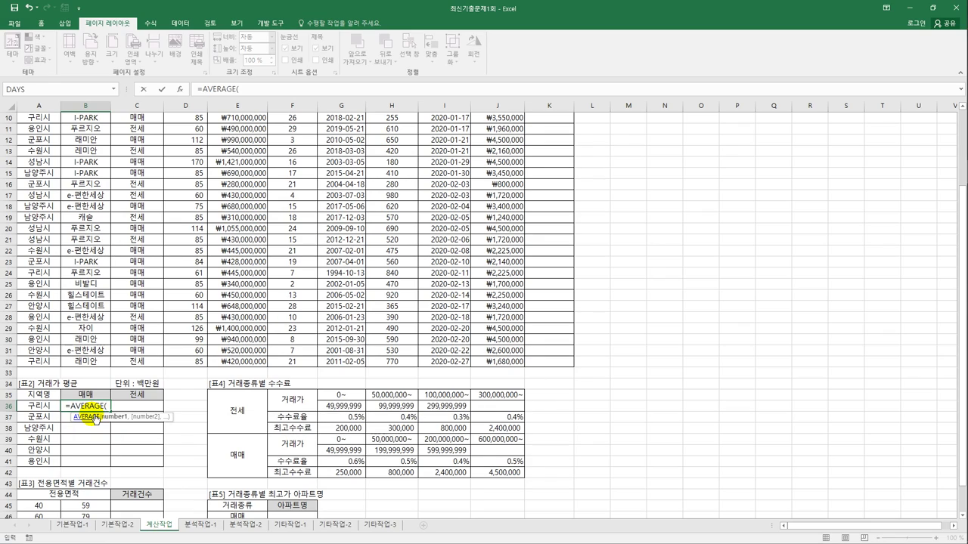
{"action": "type", "text": "if("}
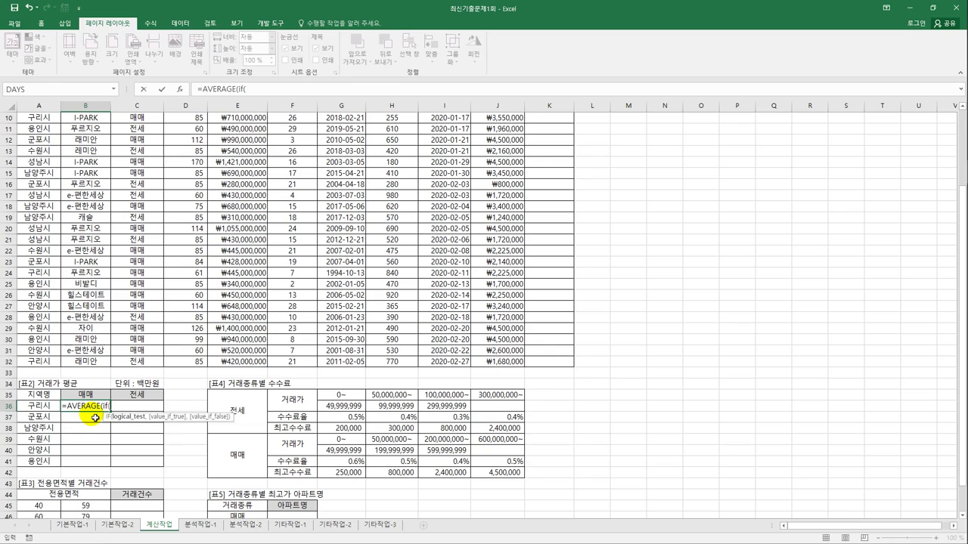
Step: Add the IF's first condition, ($A$3:$A$32=$A36), matching the 지역명 column, followed by a multiplication sign
{"action": "scroll", "coordinate": [96, 417], "scroll_direction": "up", "scroll_amount": 1}
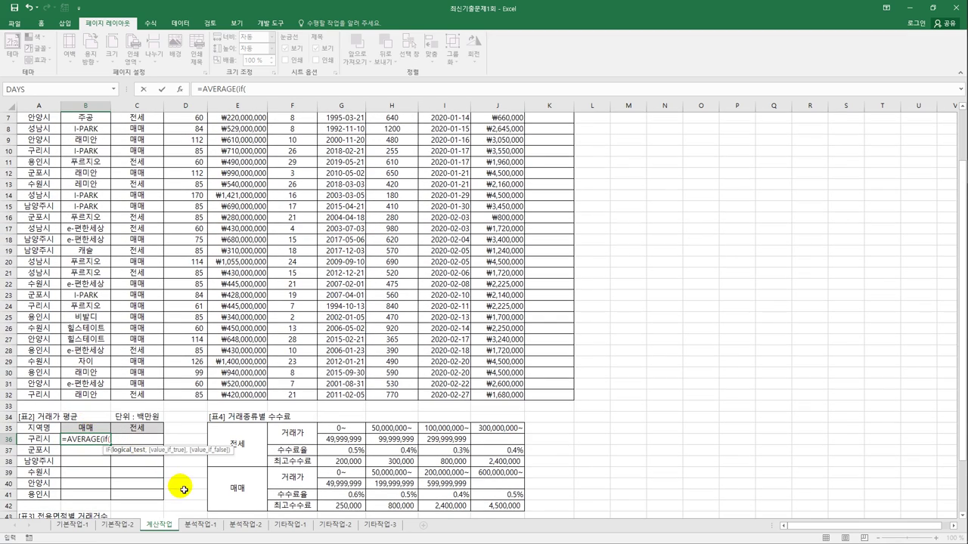
{"action": "type", "text": "("}
{"action": "scroll", "coordinate": [153, 399], "scroll_direction": "up", "scroll_amount": 2}
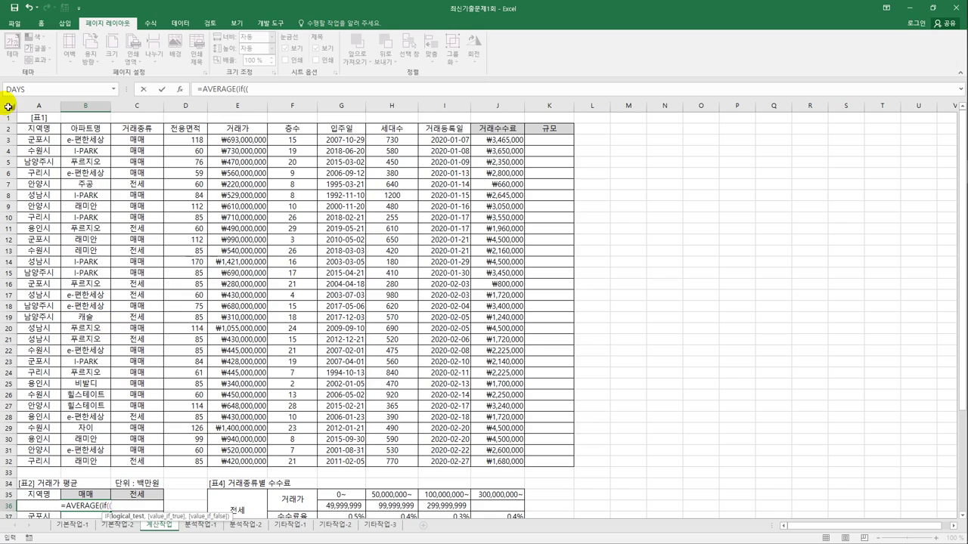
{"action": "left_click_drag", "start_coordinate": [39, 143], "coordinate": [45, 471]}
{"action": "key", "text": "F4"}
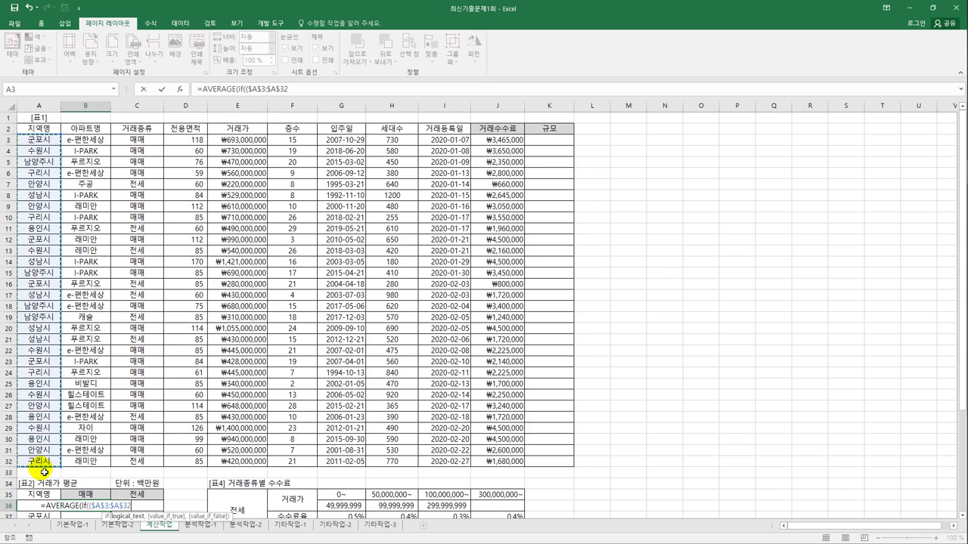
{"action": "type", "text": "="}
{"action": "key", "text": "Left"}
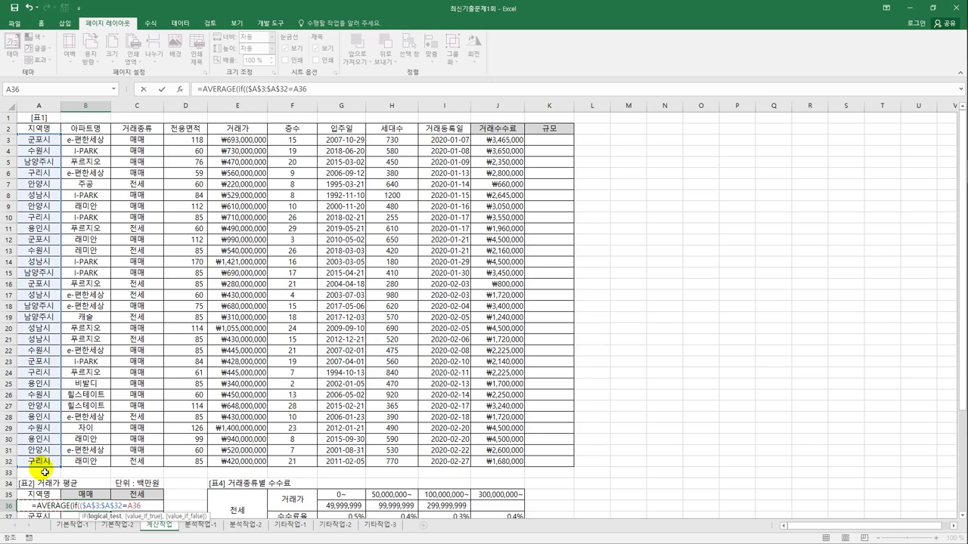
{"action": "scroll", "coordinate": [121, 453], "scroll_direction": "down", "scroll_amount": 1}
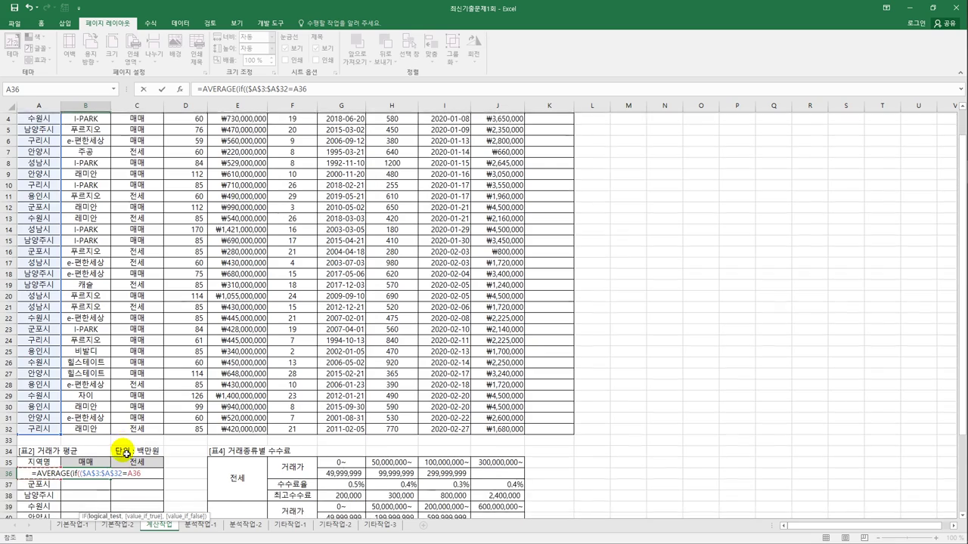
{"action": "scroll", "coordinate": [127, 453], "scroll_direction": "down", "scroll_amount": 1}
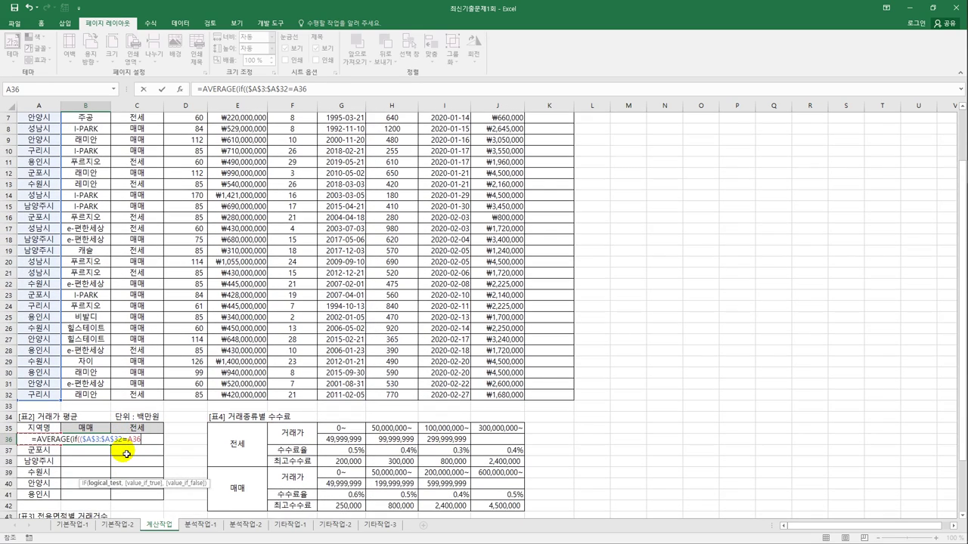
{"action": "key", "text": "F4"}
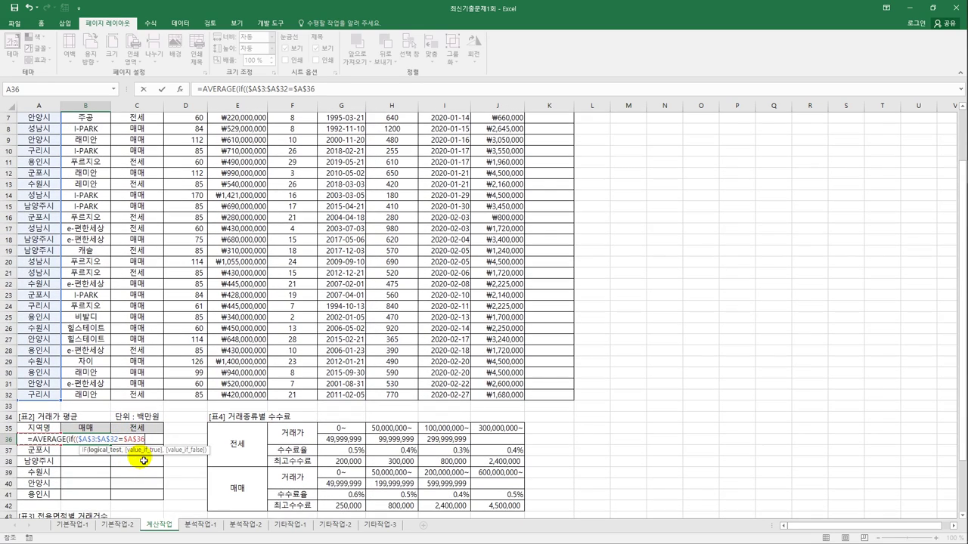
{"action": "key", "text": "F4"}
{"action": "key", "text": "F4"}
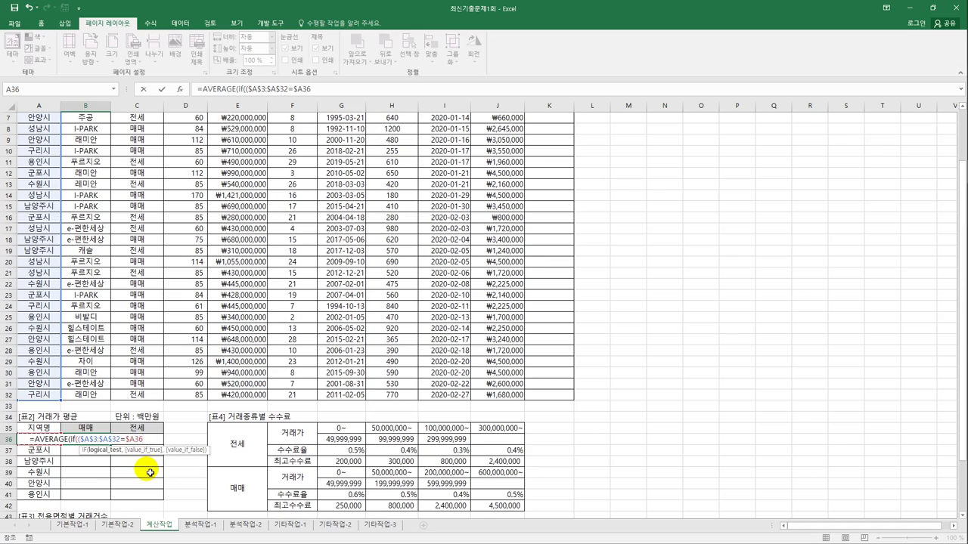
{"action": "type", "text": ")*"}
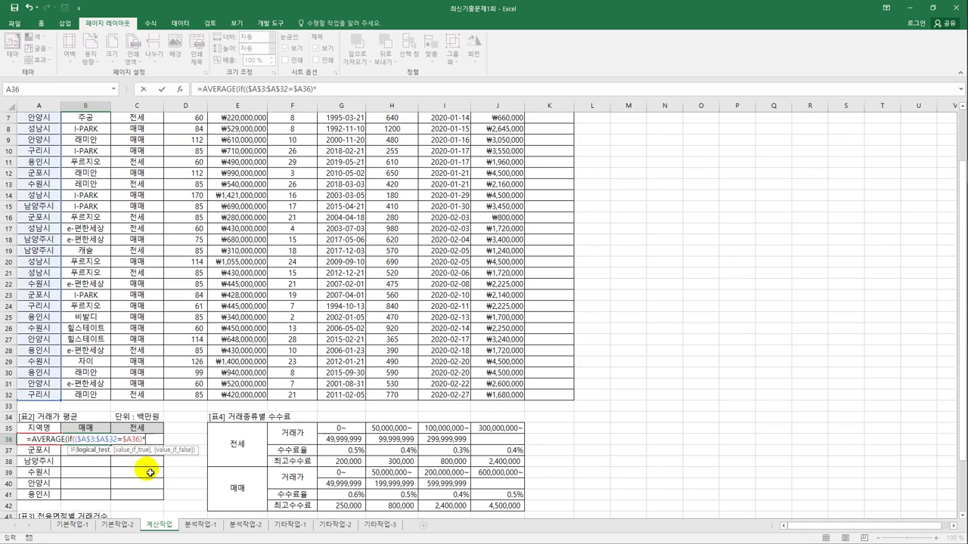
Step: Add the IF's second condition, ($C$3:$C$32=B$35), matching the 거래종류 column to the [표2] header
{"action": "type", "text": "("}
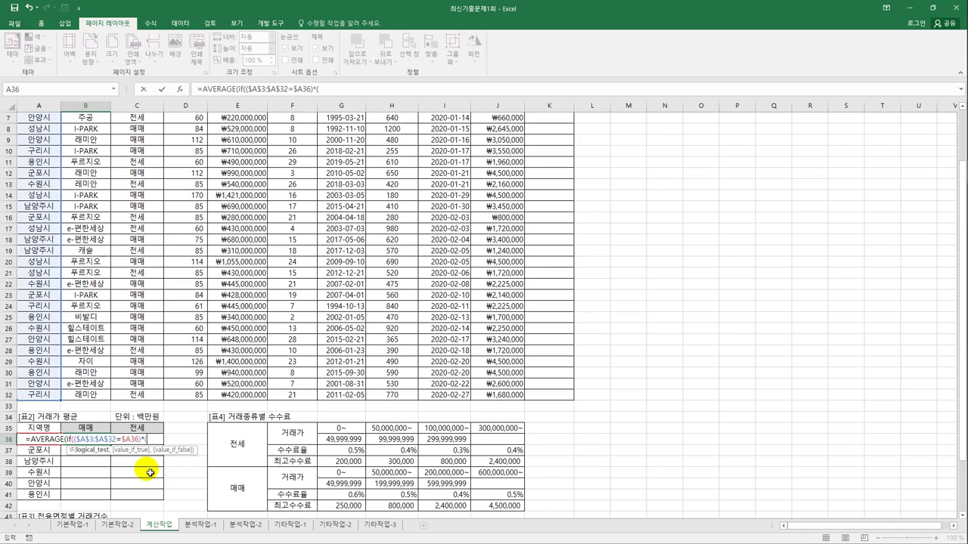
{"action": "scroll", "coordinate": [189, 302], "scroll_direction": "up", "scroll_amount": 2}
{"action": "left_click", "coordinate": [138, 140]}
{"action": "left_click_drag", "start_coordinate": [144, 248], "coordinate": [143, 465]}
{"action": "key", "text": "F4"}
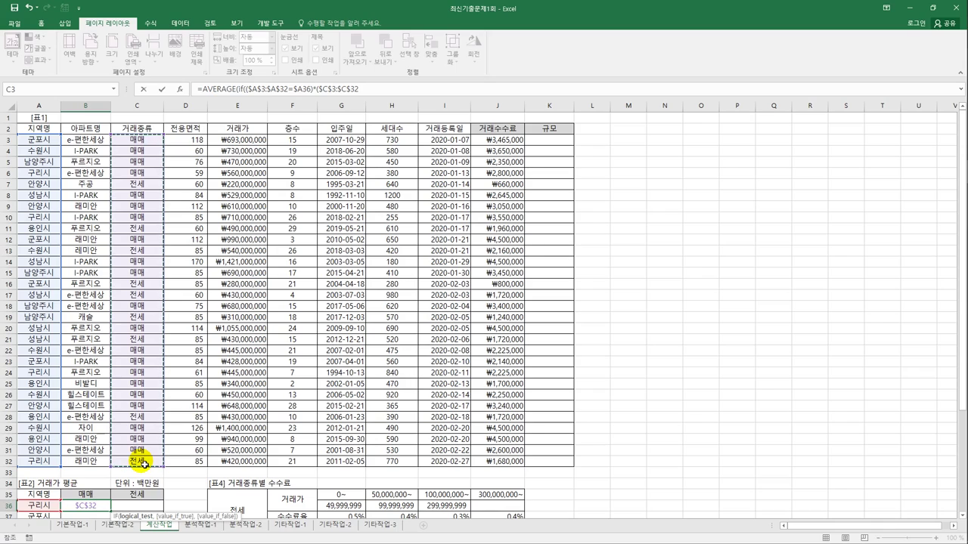
{"action": "type", "text": "="}
{"action": "left_click", "coordinate": [96, 496]}
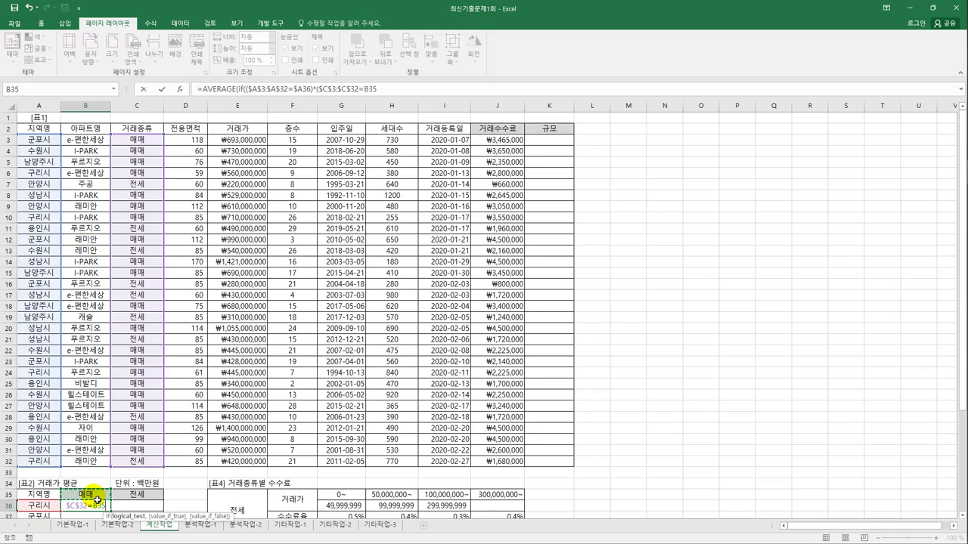
{"action": "key", "text": "F4"}
{"action": "key", "text": "F4"}
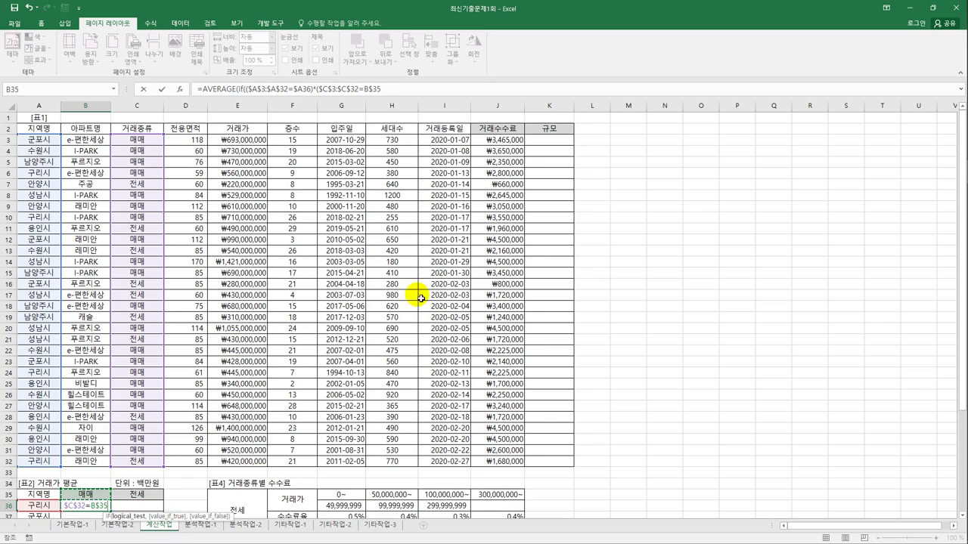
{"action": "left_click", "coordinate": [422, 91]}
{"action": "type", "text": ")"}
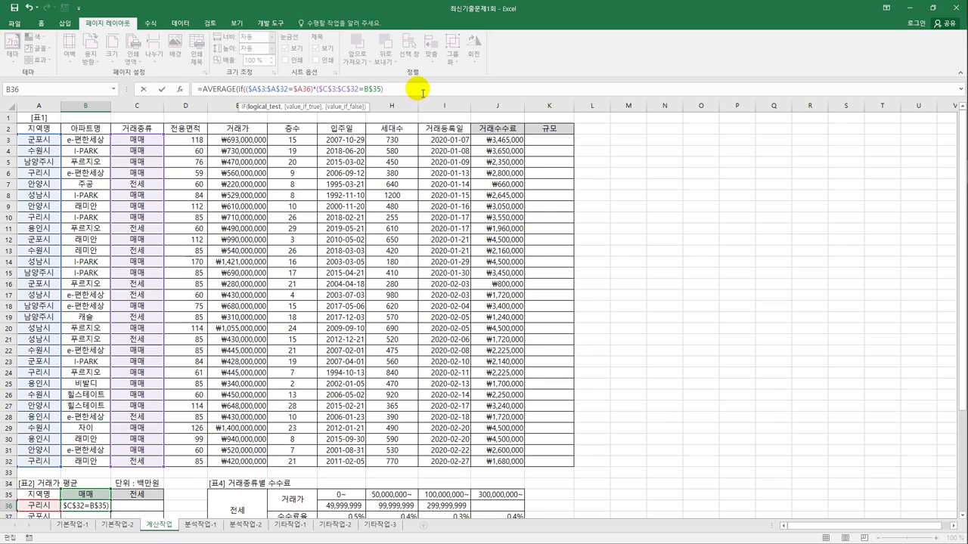
Step: Use the 거래가 range $E$3:$E$32 as the IF's true value, close both functions and enter B36 as an array formula
{"action": "type", "text": ","}
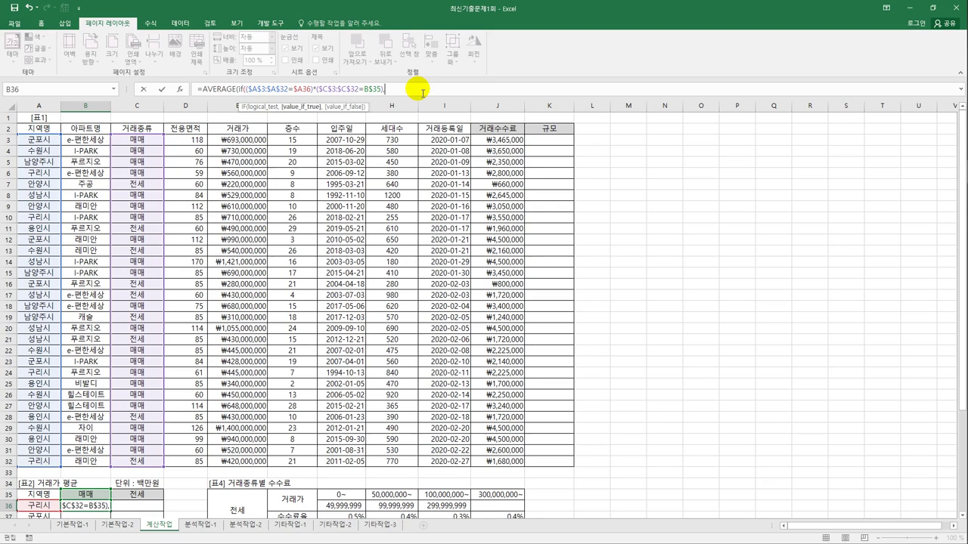
{"action": "left_click_drag", "start_coordinate": [257, 142], "coordinate": [245, 461]}
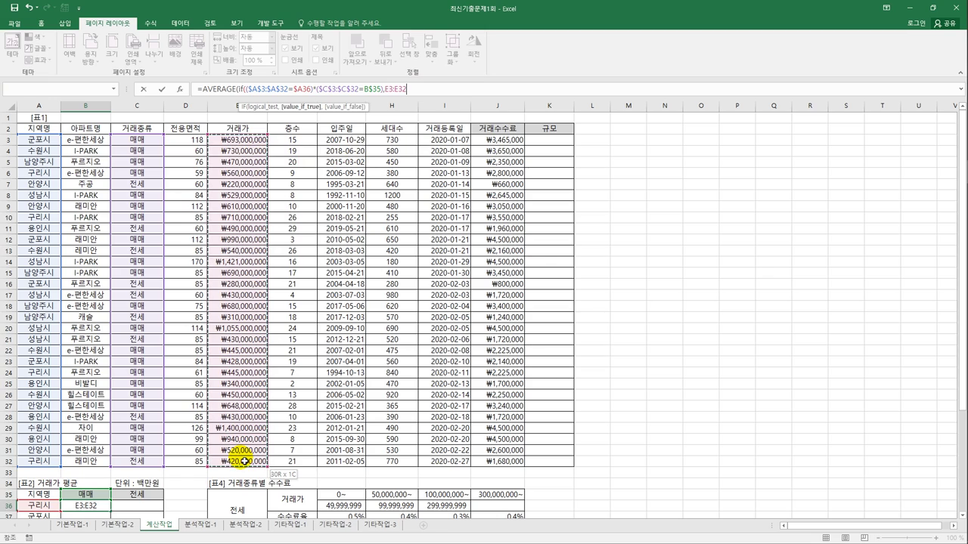
{"action": "key", "text": "F4"}
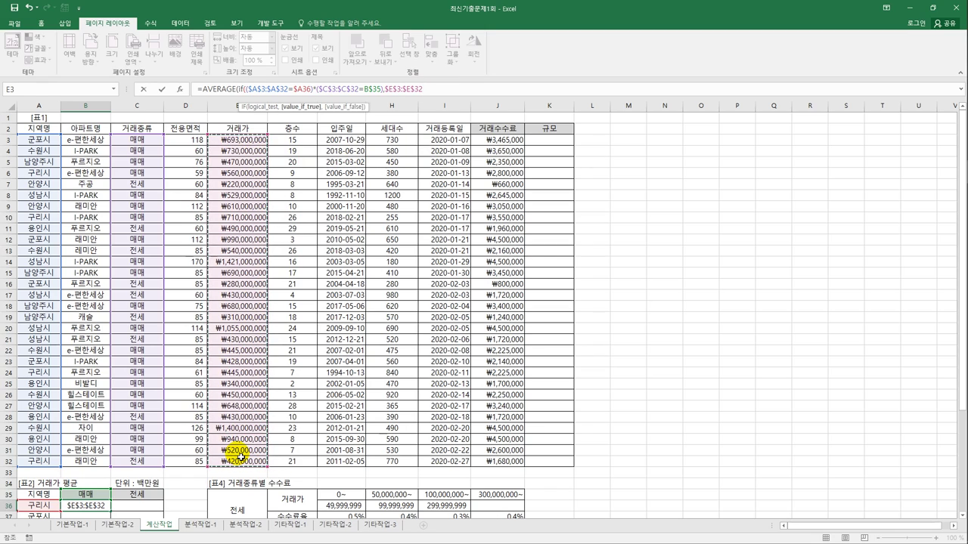
{"action": "type", "text": "))"}
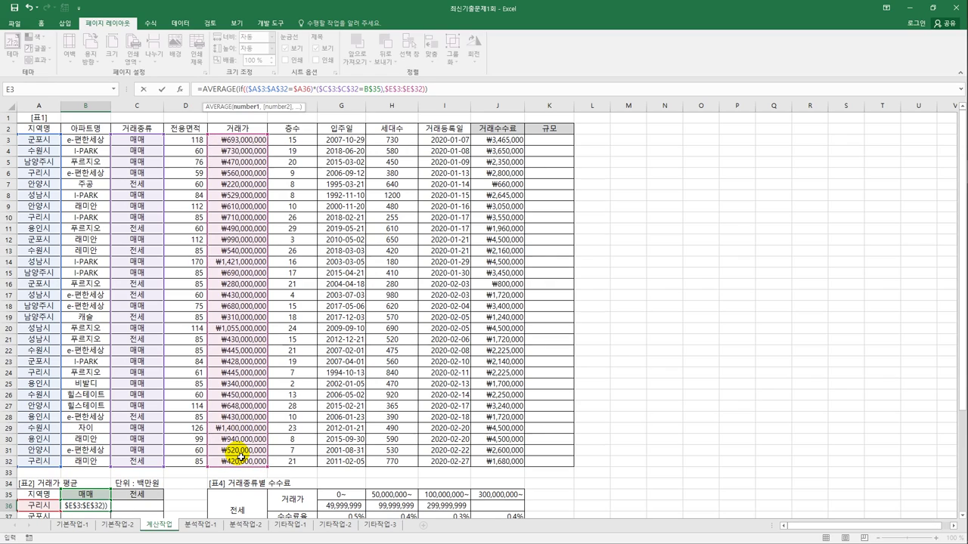
{"action": "key", "text": "ctrl+shift+Return"}
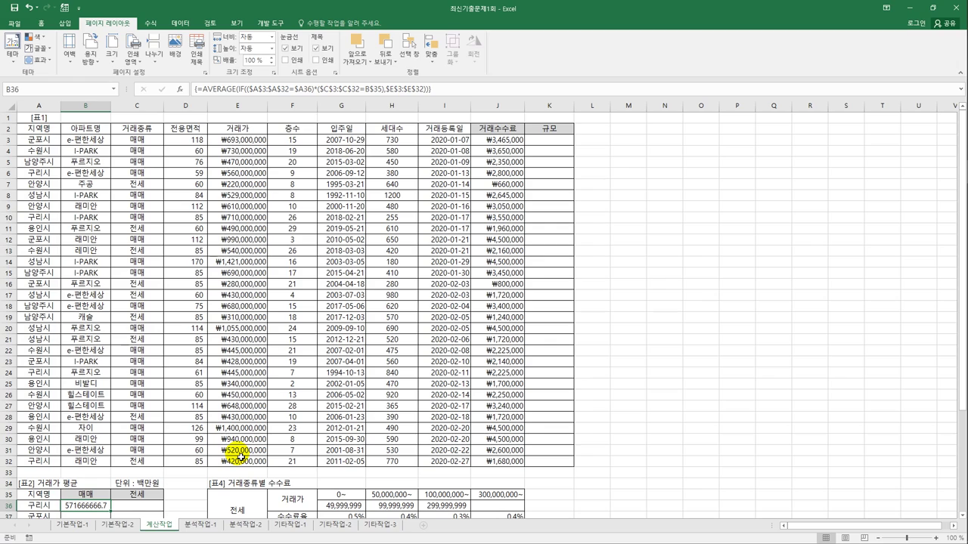
Step: Fill the average array formula from B36 through C41 as a trial and undo the fill
{"action": "scroll", "coordinate": [240, 454], "scroll_direction": "down", "scroll_amount": 3}
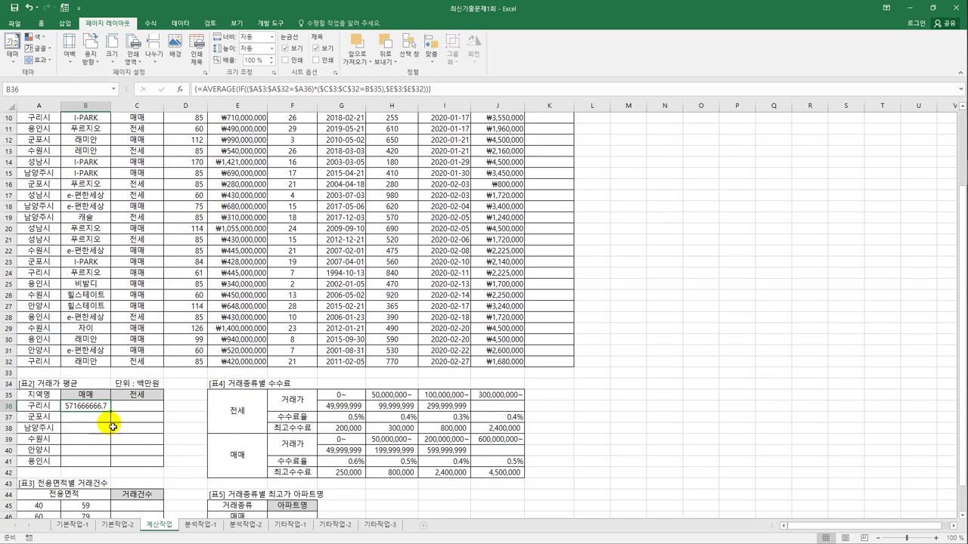
{"action": "left_click_drag", "start_coordinate": [113, 417], "coordinate": [157, 469]}
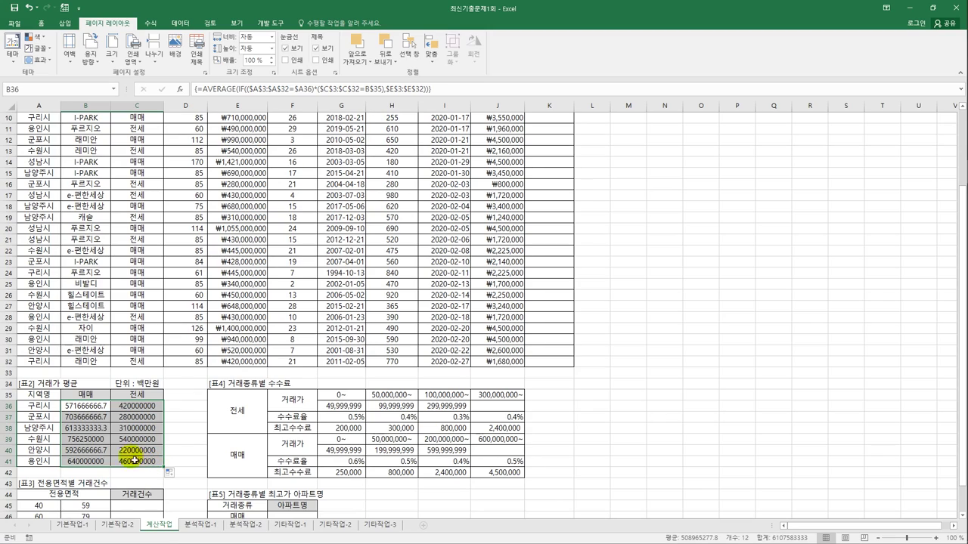
{"action": "key", "text": "shift+Up"}
{"action": "key", "text": "shift+Up"}
{"action": "left_click", "coordinate": [95, 411]}
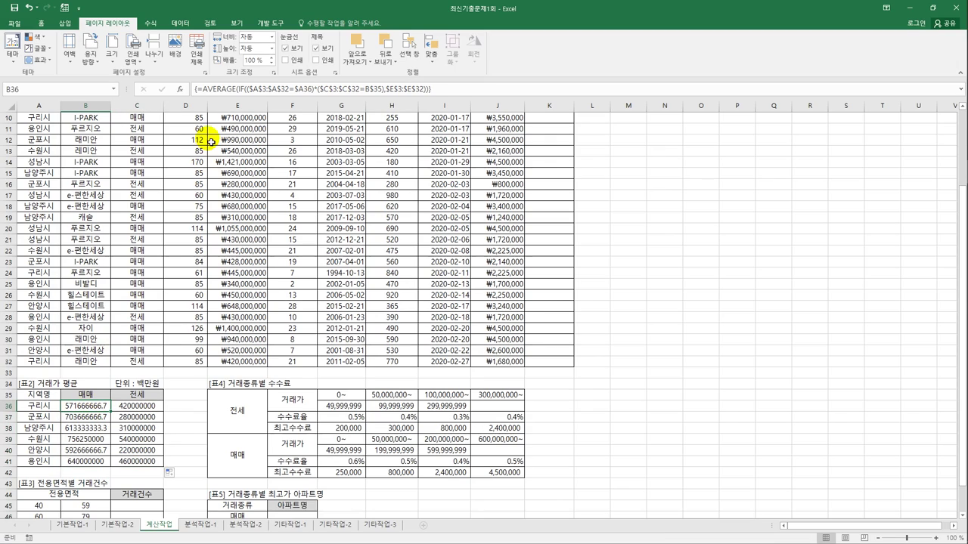
{"action": "left_click", "coordinate": [31, 9]}
{"action": "left_click", "coordinate": [31, 9]}
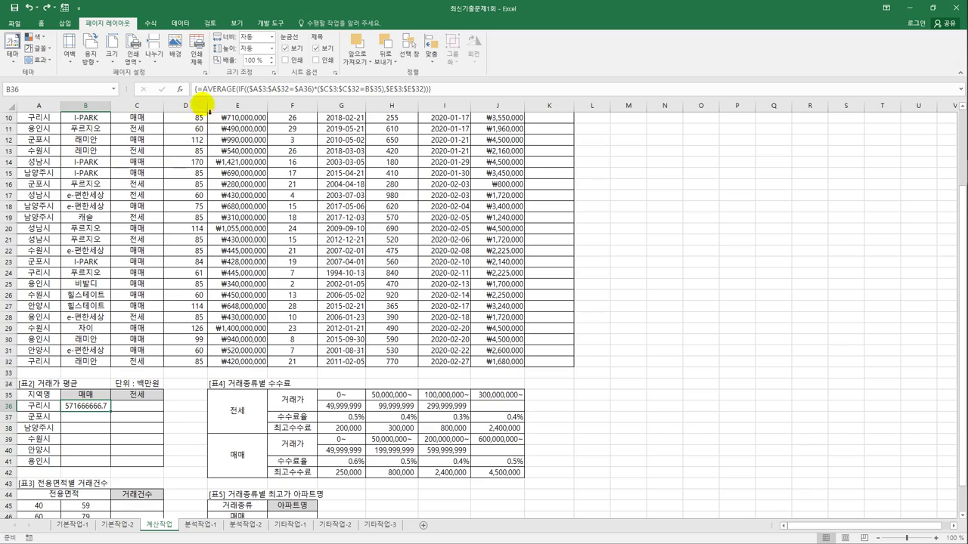
Step: Wrap the B36 array formula in TEXT with the format "#,," and fill it through C41 of [표2]
{"action": "left_click", "coordinate": [201, 89]}
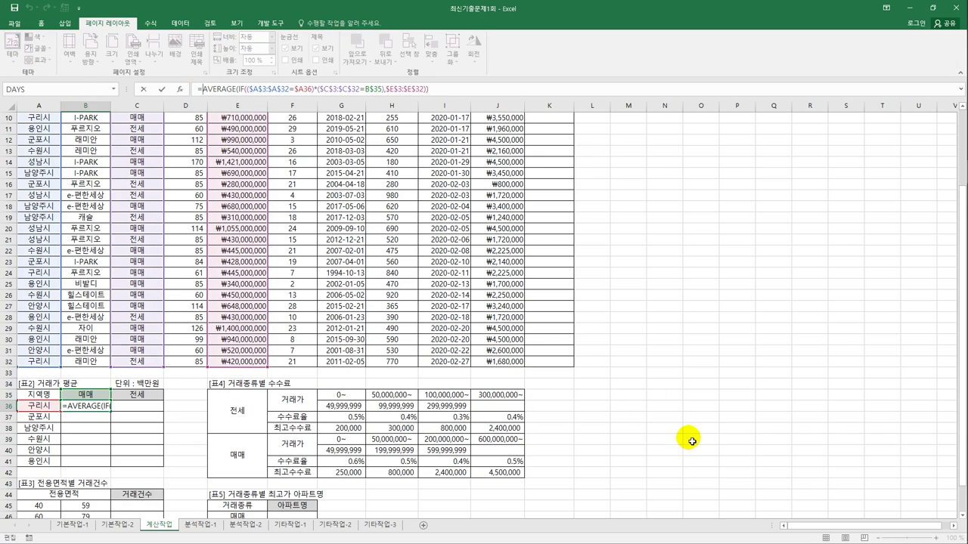
{"action": "type", "text": "text("}
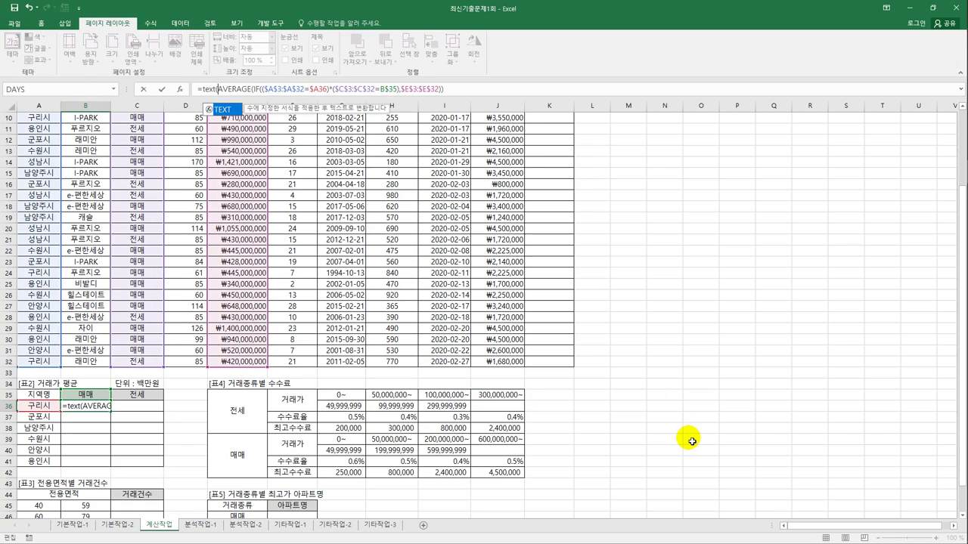
{"action": "left_click", "coordinate": [445, 89]}
{"action": "type", "text": ",\"#,"}
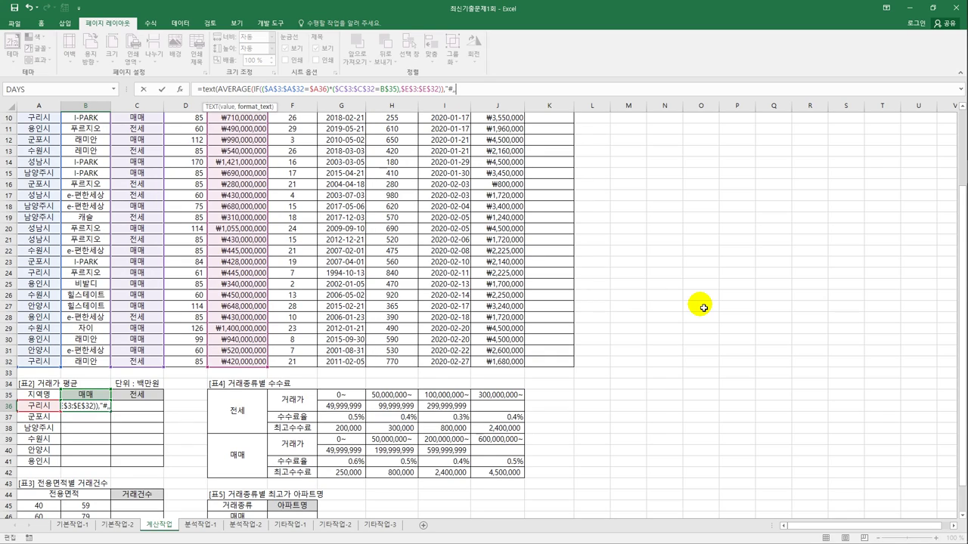
{"action": "type", "text": "\""}
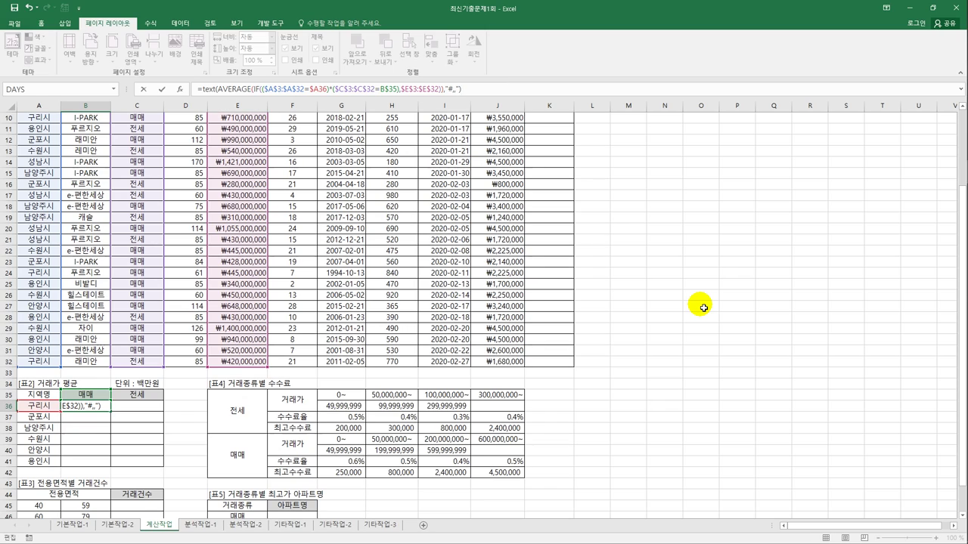
{"action": "key", "text": "ctrl+shift+Return"}
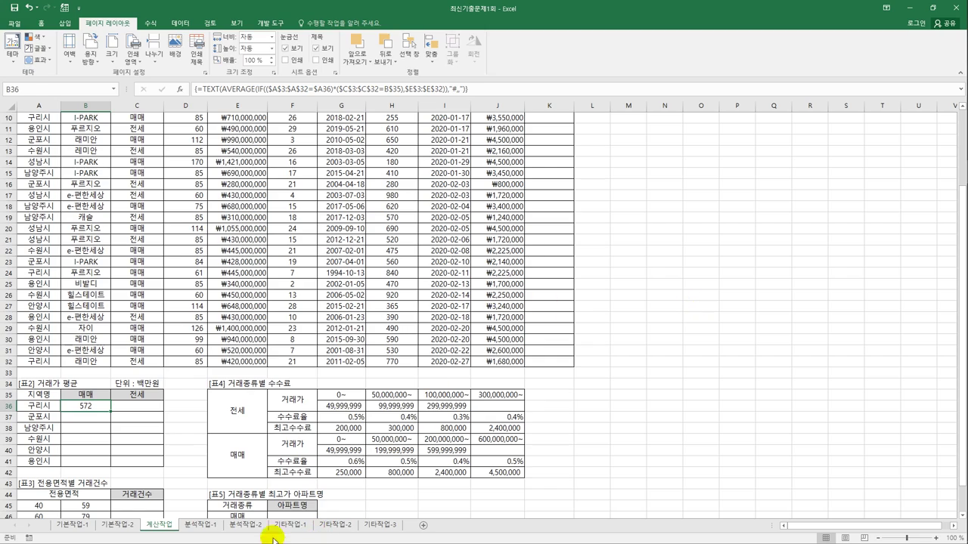
{"action": "left_click_drag", "start_coordinate": [111, 411], "coordinate": [161, 467]}
{"action": "left_click", "coordinate": [158, 462]}
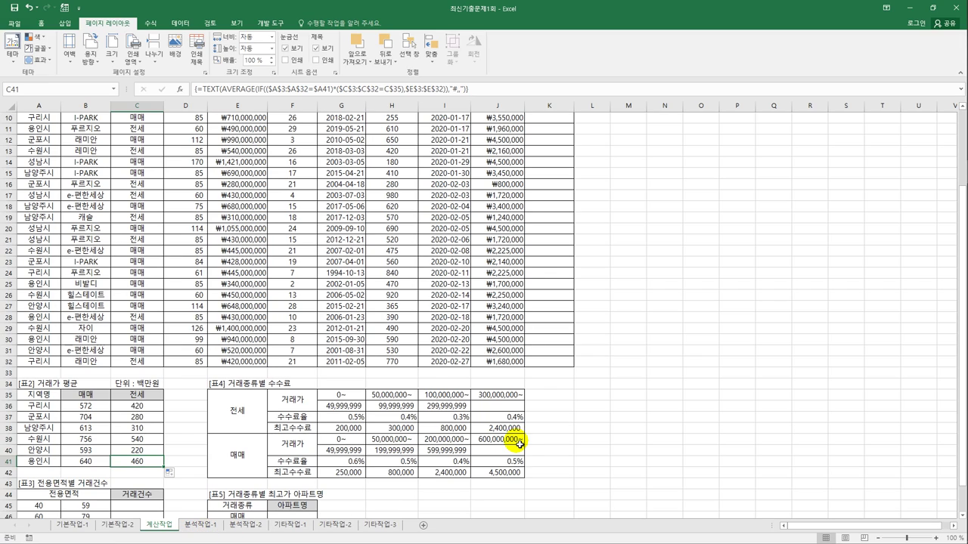
Step: Examine the 전용면적 lower and upper bounds in [표3] alongside the empty 거래건수 cells C45:C48
{"action": "scroll", "coordinate": [492, 440], "scroll_direction": "down", "scroll_amount": 3}
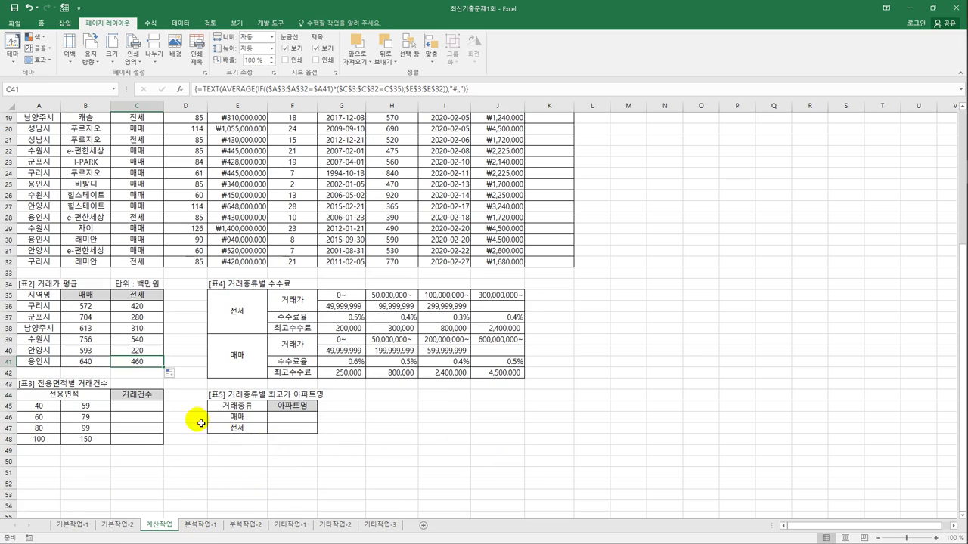
{"action": "left_click", "coordinate": [156, 408]}
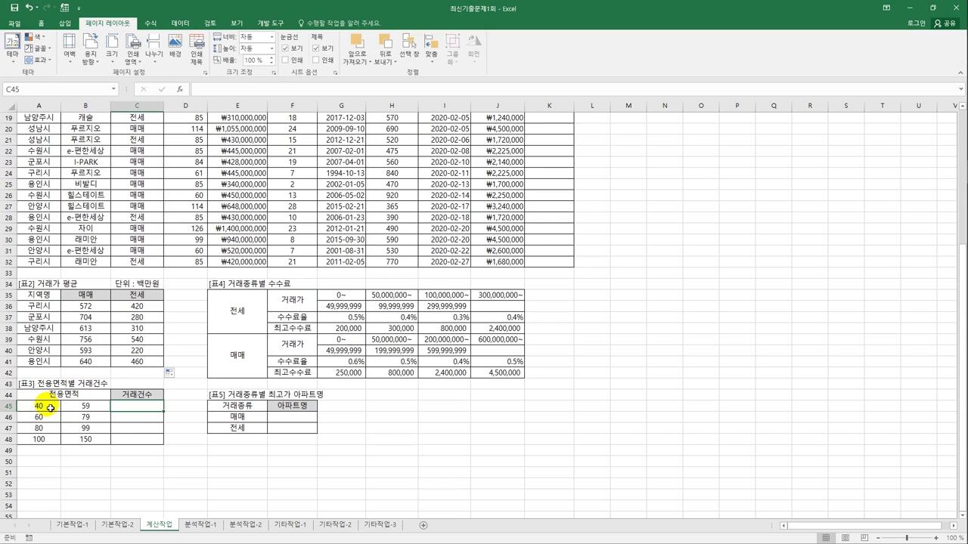
{"action": "left_click_drag", "start_coordinate": [143, 412], "coordinate": [144, 438]}
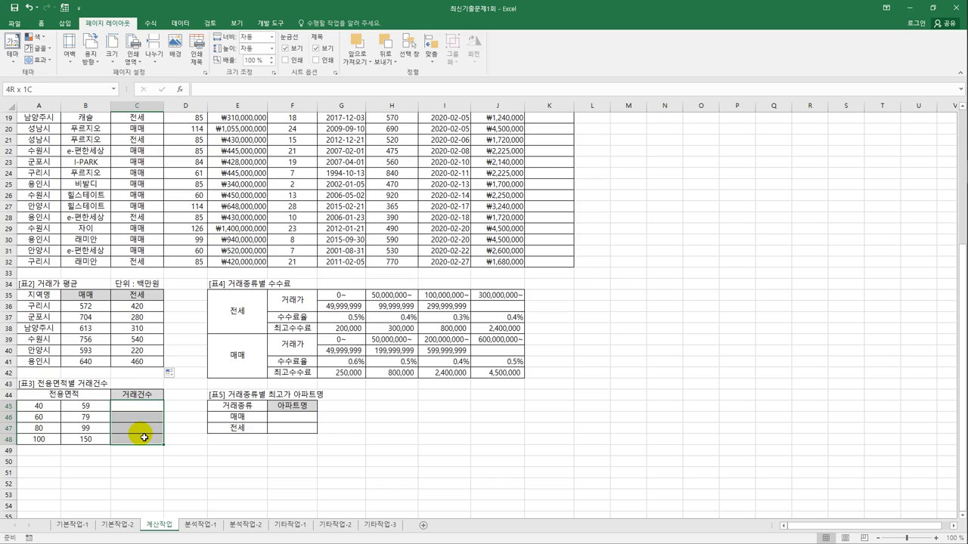
{"action": "left_click_drag", "start_coordinate": [144, 438], "coordinate": [143, 438]}
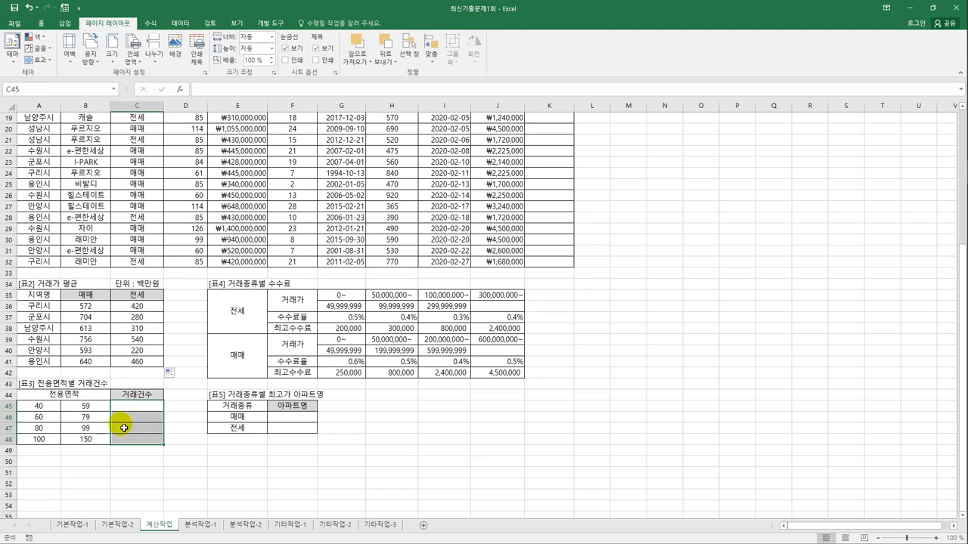
{"action": "left_click", "coordinate": [50, 408]}
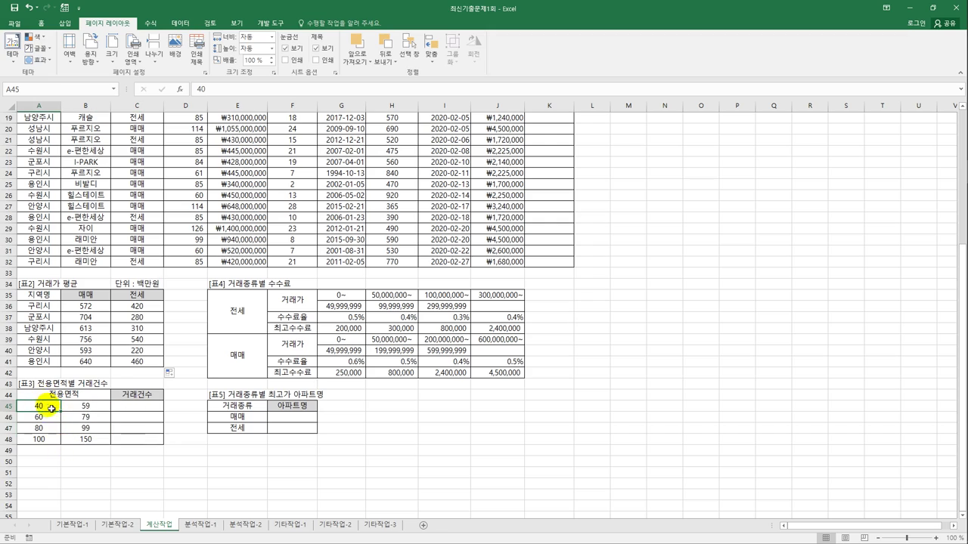
{"action": "left_click", "coordinate": [75, 406]}
{"action": "left_click", "coordinate": [51, 421]}
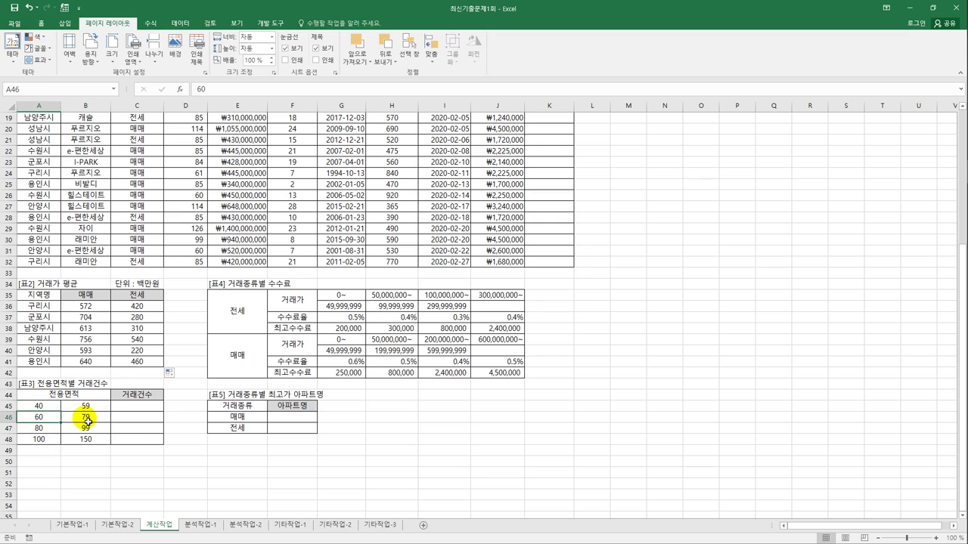
Step: Begin the 거래건수 formula in C45 of [표3] with COUNT and a nested IF
{"action": "left_click", "coordinate": [132, 413]}
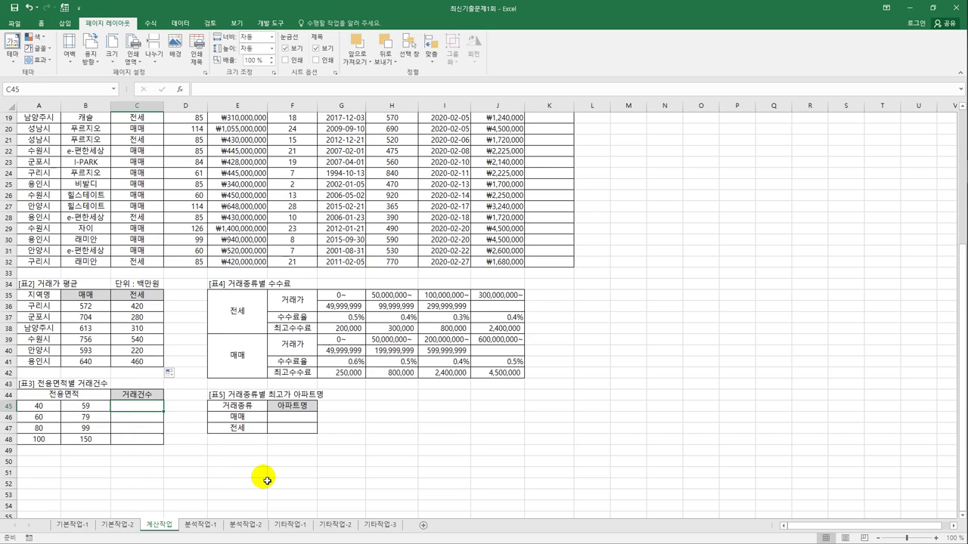
{"action": "type", "text": "=count"}
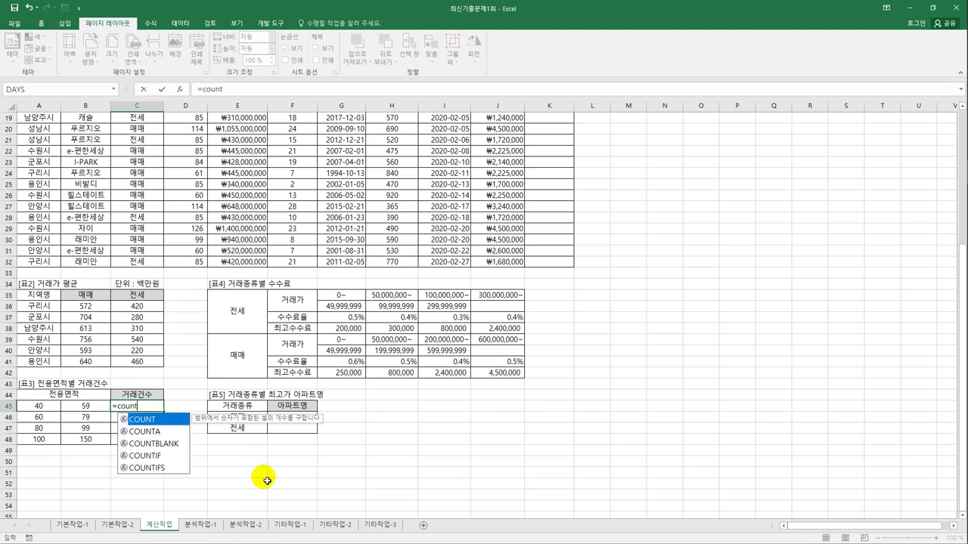
{"action": "key", "text": "Tab"}
{"action": "type", "text": "if("}
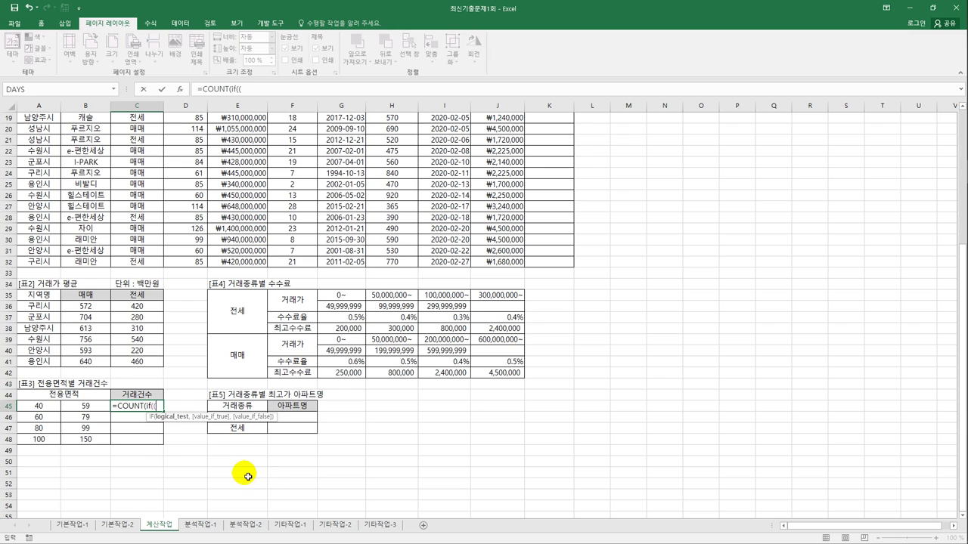
Step: Add the IF's first condition, ($D$3:$D$32>=A45), testing 전용면적 against the lower bound, followed by a multiplication
{"action": "scroll", "coordinate": [247, 469], "scroll_direction": "up", "scroll_amount": 4}
{"action": "scroll", "coordinate": [247, 468], "scroll_direction": "up", "scroll_amount": 2}
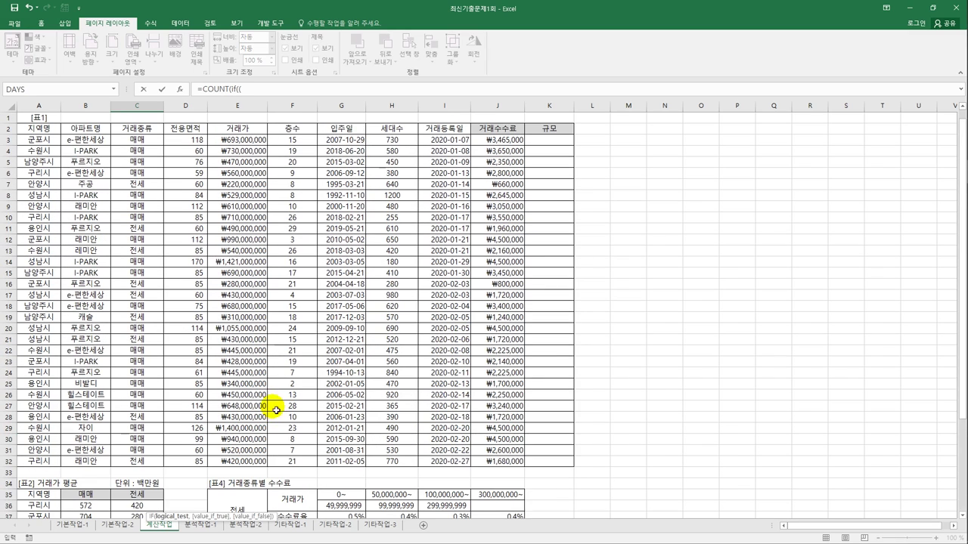
{"action": "left_click", "coordinate": [181, 140]}
{"action": "left_click_drag", "start_coordinate": [184, 158], "coordinate": [182, 465]}
{"action": "key", "text": "F4"}
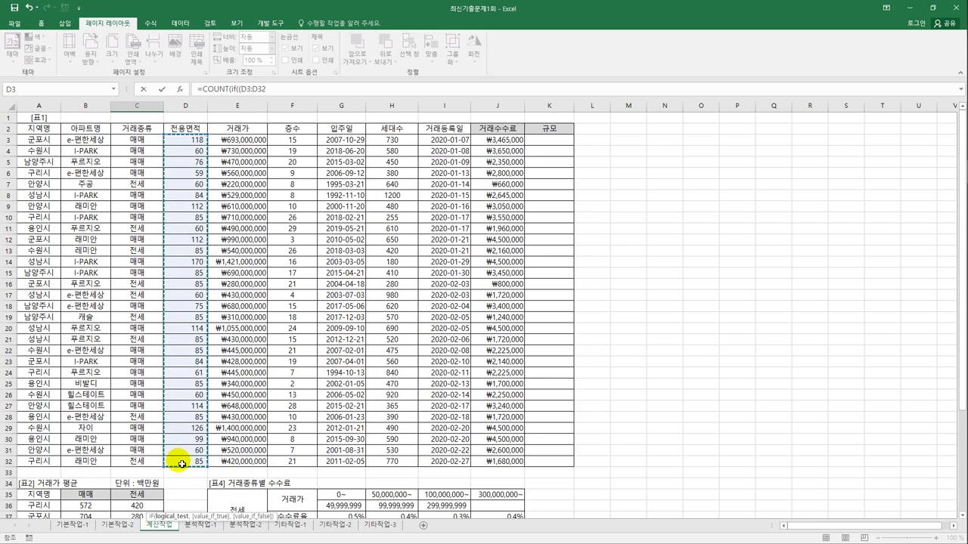
{"action": "scroll", "coordinate": [182, 464], "scroll_direction": "down", "scroll_amount": 7}
{"action": "scroll", "coordinate": [181, 464], "scroll_direction": "down", "scroll_amount": 2}
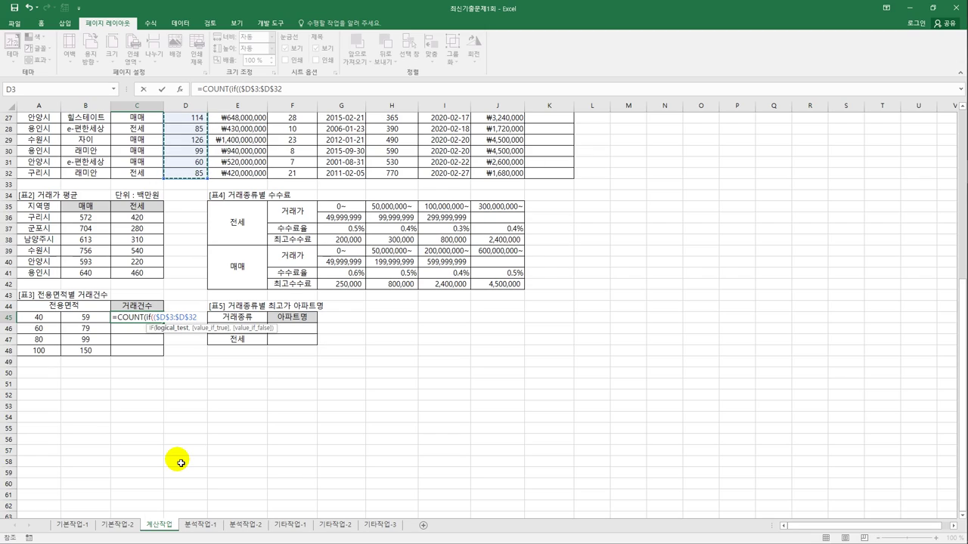
{"action": "type", "text": ">="}
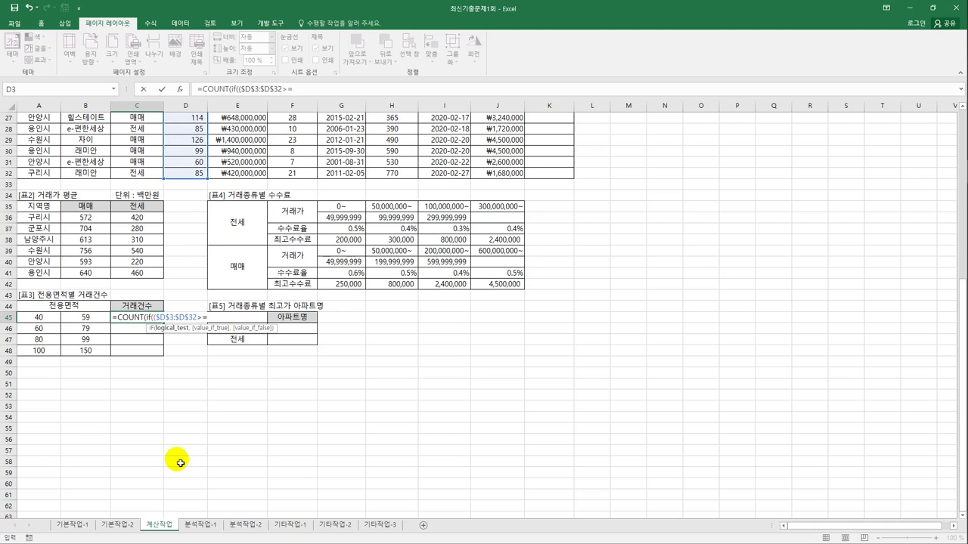
{"action": "left_click", "coordinate": [39, 319]}
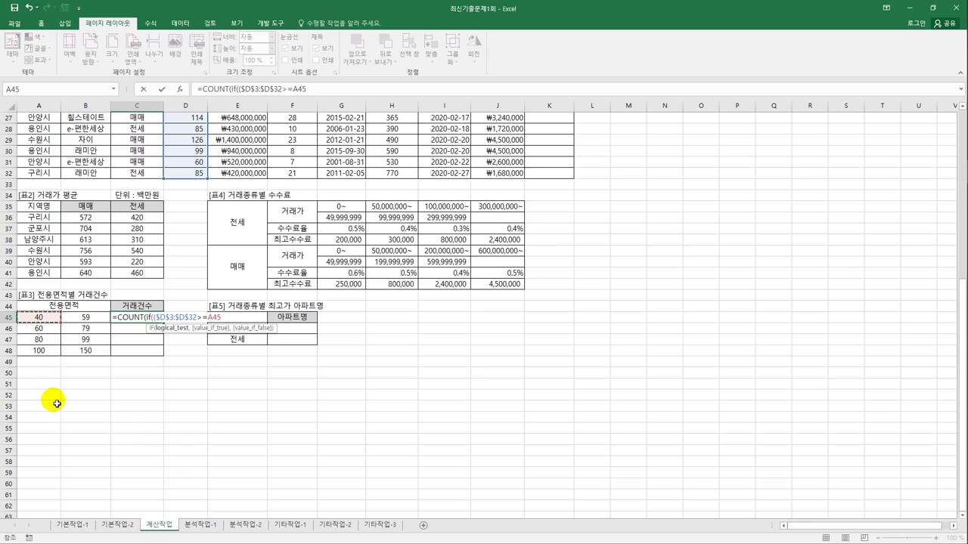
{"action": "type", "text": ")*("}
Step: Add the IF's second condition, ($D$3:$D$32<=B45), testing 전용면적 against the upper bound
{"action": "scroll", "coordinate": [158, 415], "scroll_direction": "up", "scroll_amount": 2}
{"action": "scroll", "coordinate": [158, 415], "scroll_direction": "up", "scroll_amount": 7}
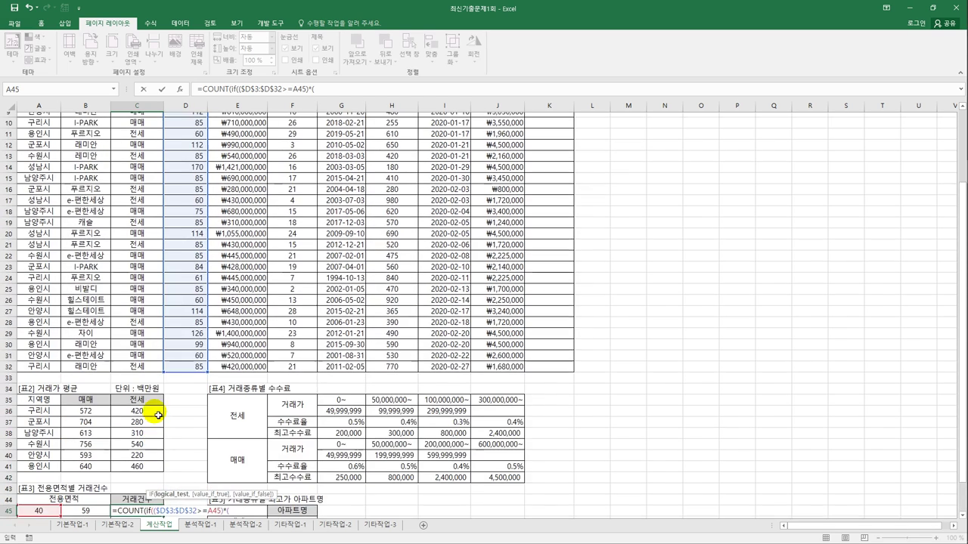
{"action": "left_click_drag", "start_coordinate": [192, 141], "coordinate": [187, 463]}
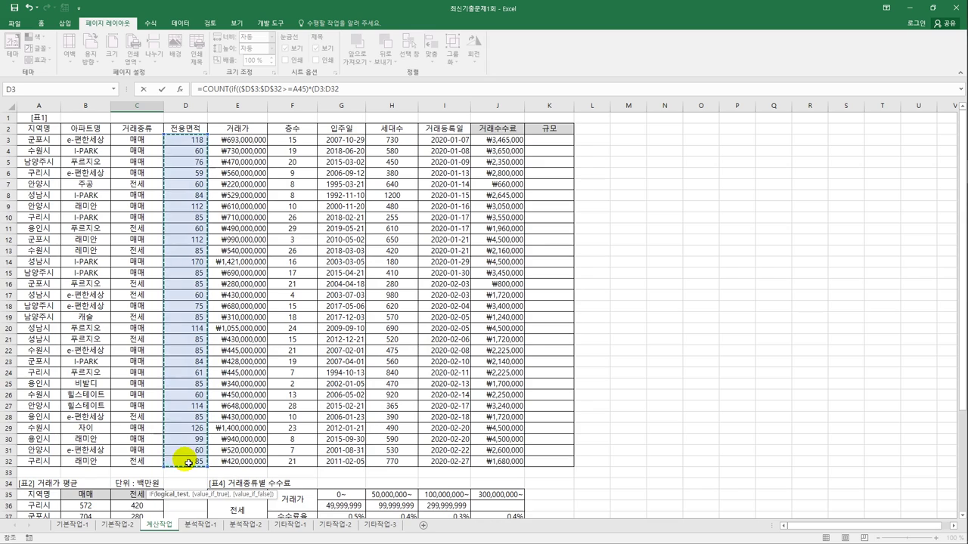
{"action": "key", "text": "F4"}
{"action": "type", "text": "<="}
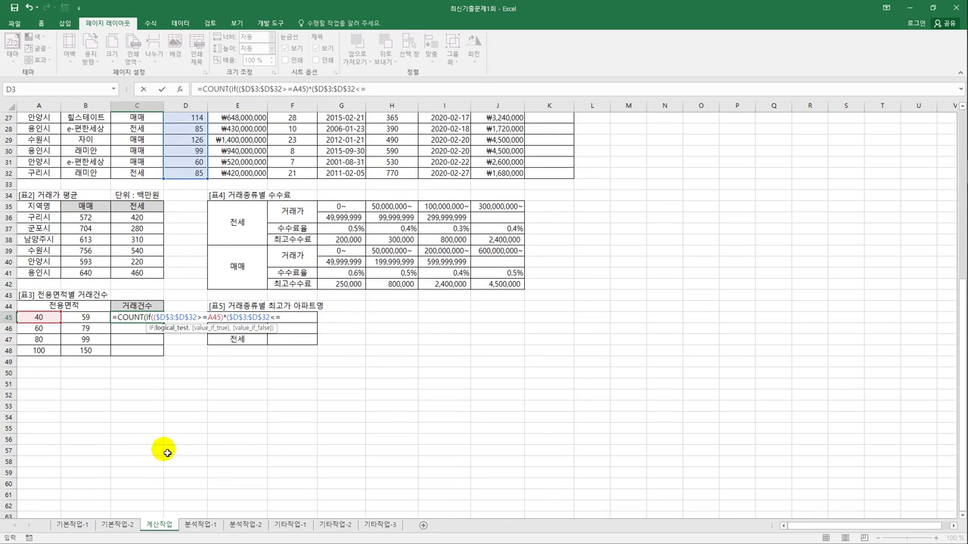
{"action": "left_click", "coordinate": [87, 318]}
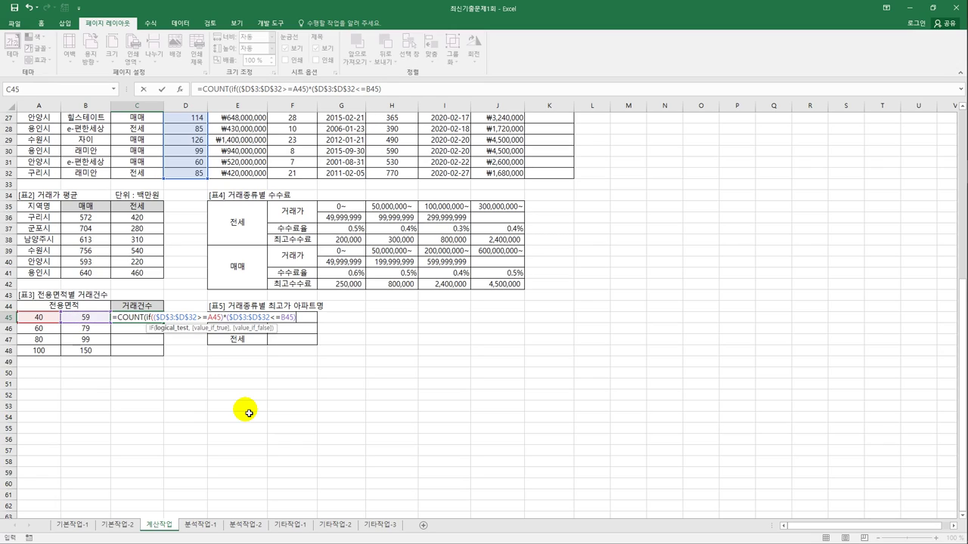
Step: Use 1 as the IF's true value, append &"건", and enter C45 as an array formula filled through C48
{"action": "type", "text": ",1"}
{"action": "type", "text": ")"}
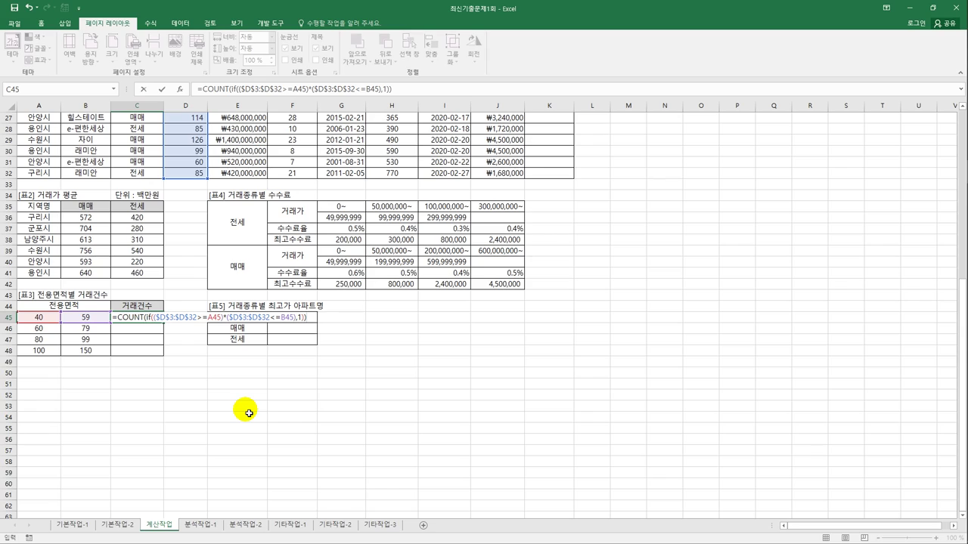
{"action": "type", "text": "&\"건\""}
{"action": "key", "text": "ctrl+shift+Return"}
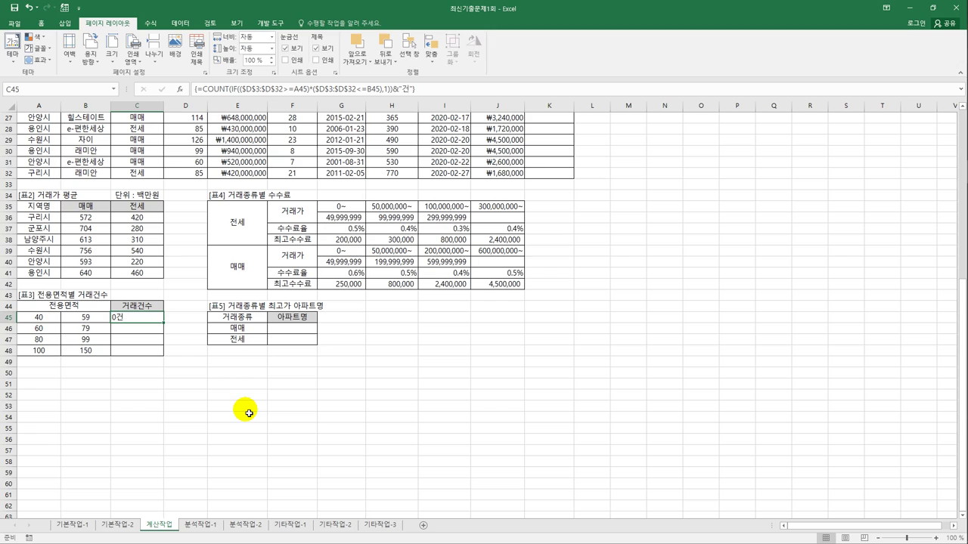
{"action": "left_click_drag", "start_coordinate": [163, 323], "coordinate": [157, 353]}
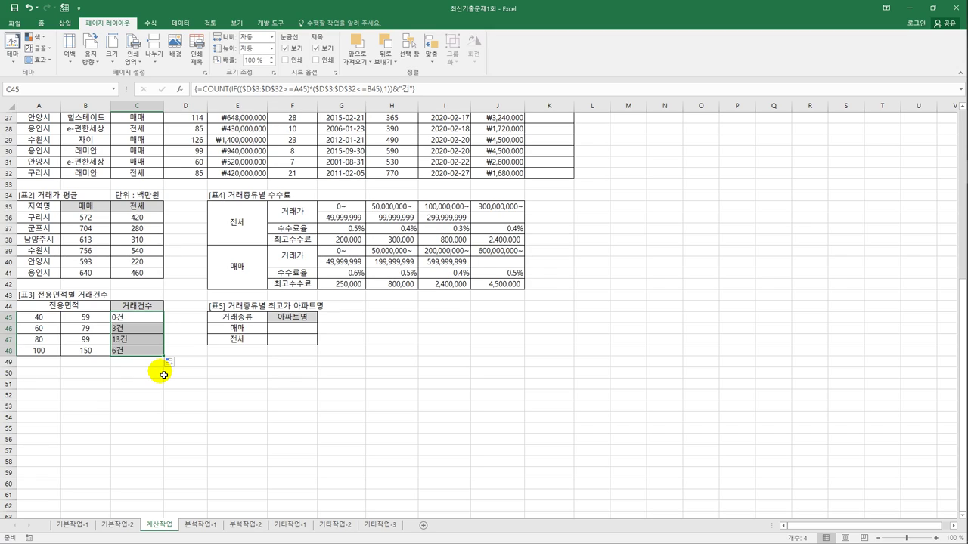
Step: Start an INDEX formula in F46 of [표5] with the 아파트명 range $B$3:$B$32 as its array
{"action": "left_click", "coordinate": [294, 329]}
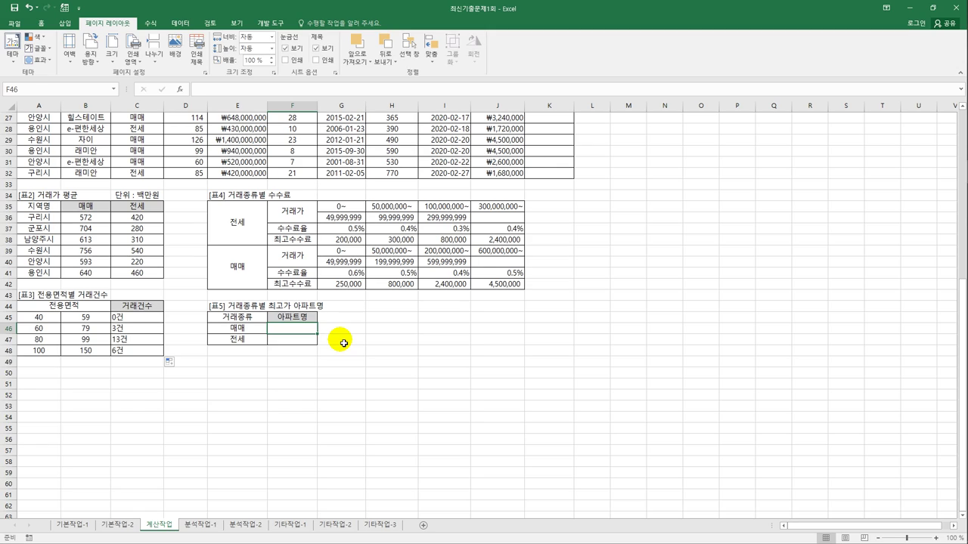
{"action": "type", "text": "="}
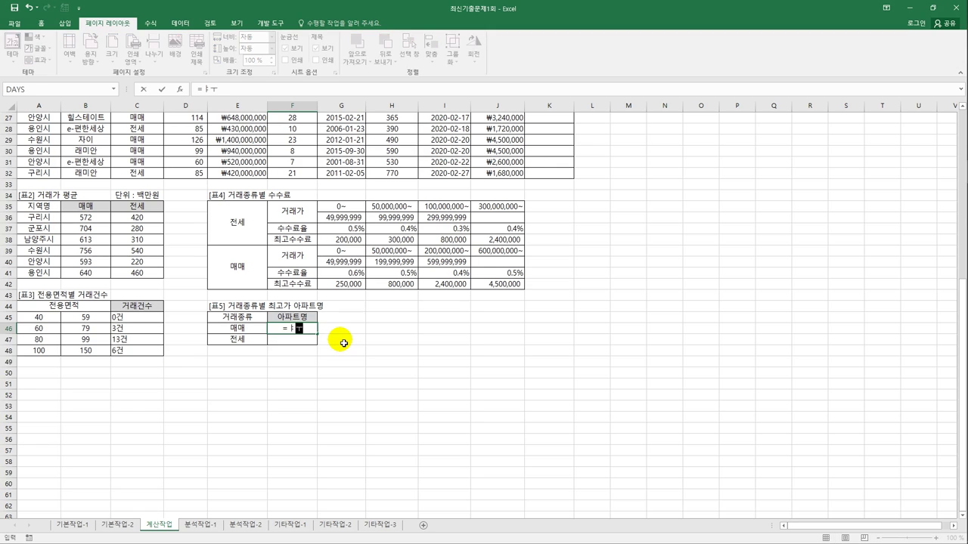
{"action": "type", "text": "INDEX("}
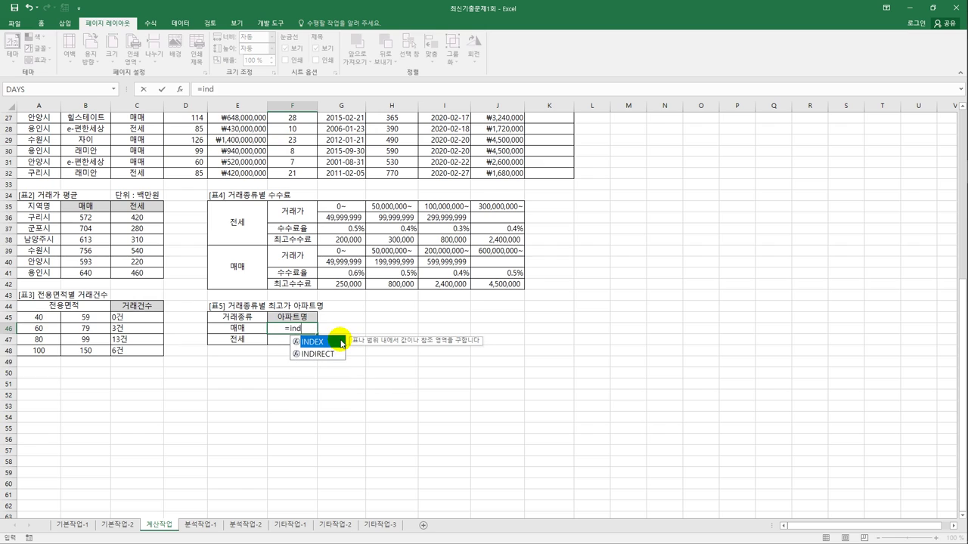
{"action": "scroll", "coordinate": [344, 350], "scroll_direction": "up", "scroll_amount": 9}
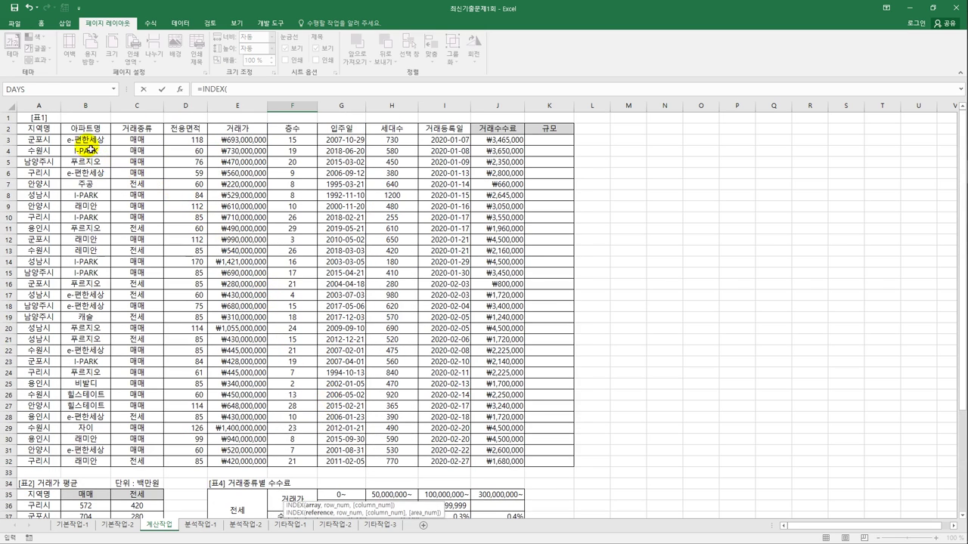
{"action": "left_click_drag", "start_coordinate": [86, 144], "coordinate": [91, 461]}
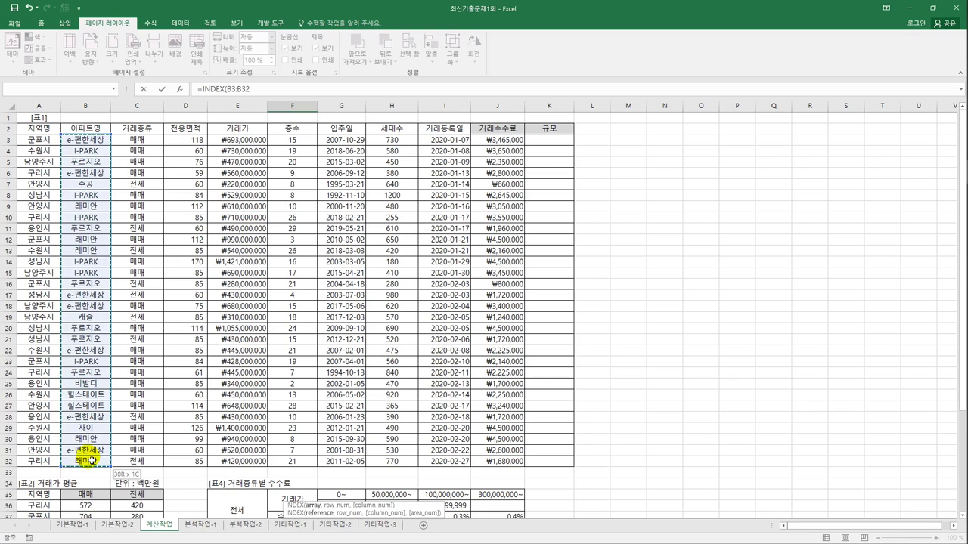
{"action": "key", "text": "F4"}
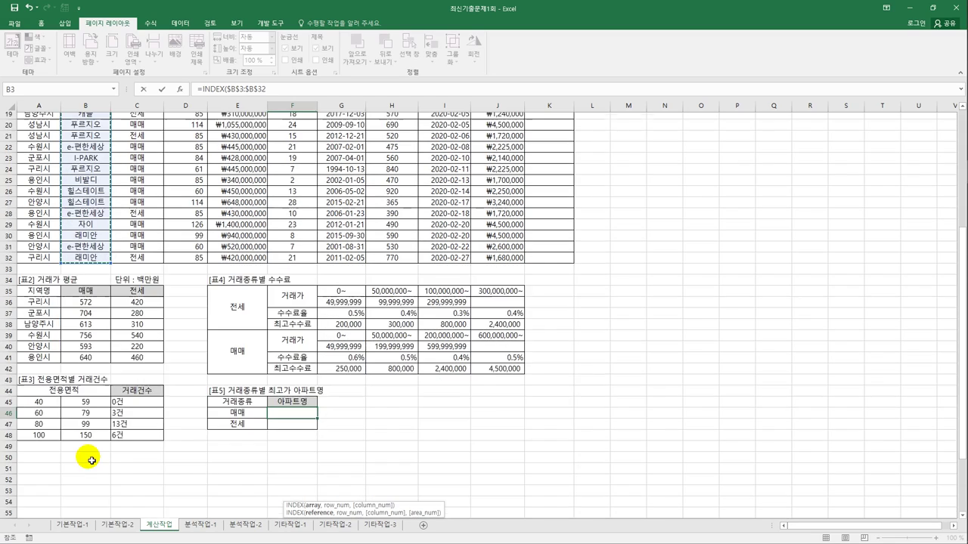
{"action": "type", "text": ","}
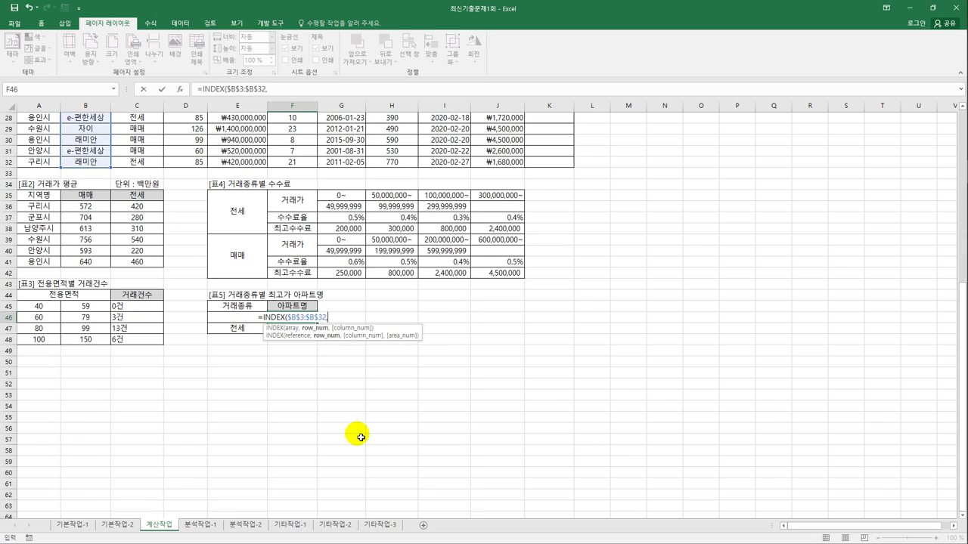
Step: Nest MATCH as INDEX's row number, with MAX as its lookup value and a bracket opened for MAX's condition
{"action": "type", "text": "match("}
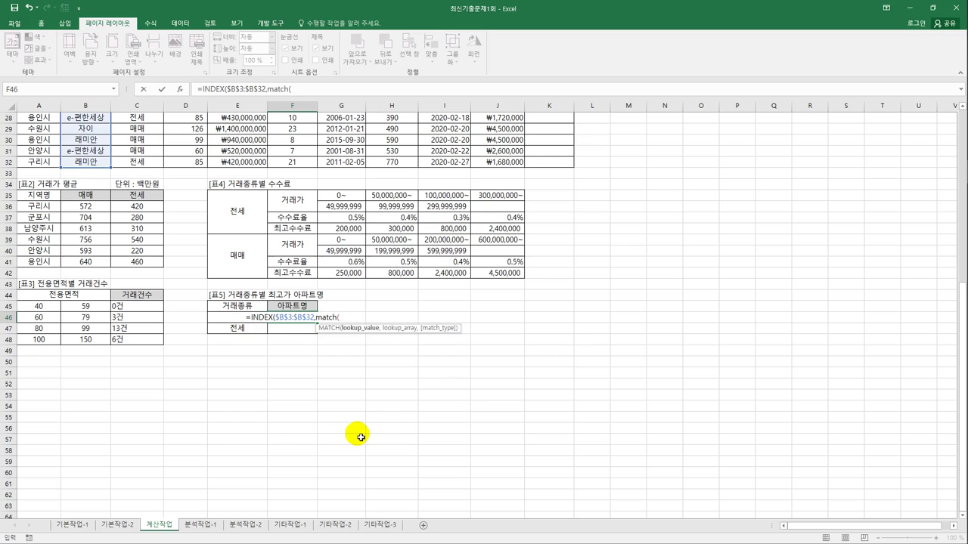
{"action": "type", "text": "max("}
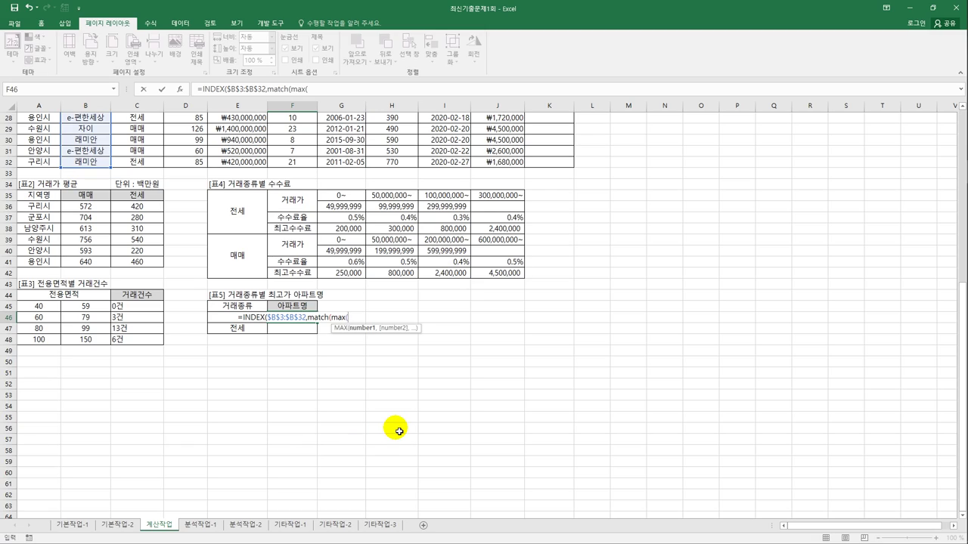
{"action": "type", "text": "("}
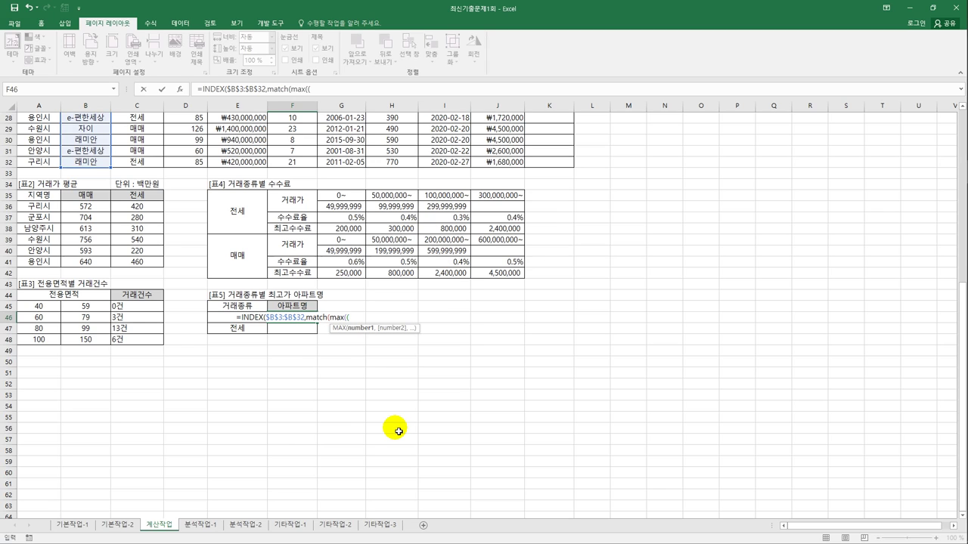
Step: Add the condition ($C$3:$C$32=E46) inside MAX, testing 거래종류 against E46, followed by a multiplication sign
{"action": "scroll", "coordinate": [399, 431], "scroll_direction": "up", "scroll_amount": 6}
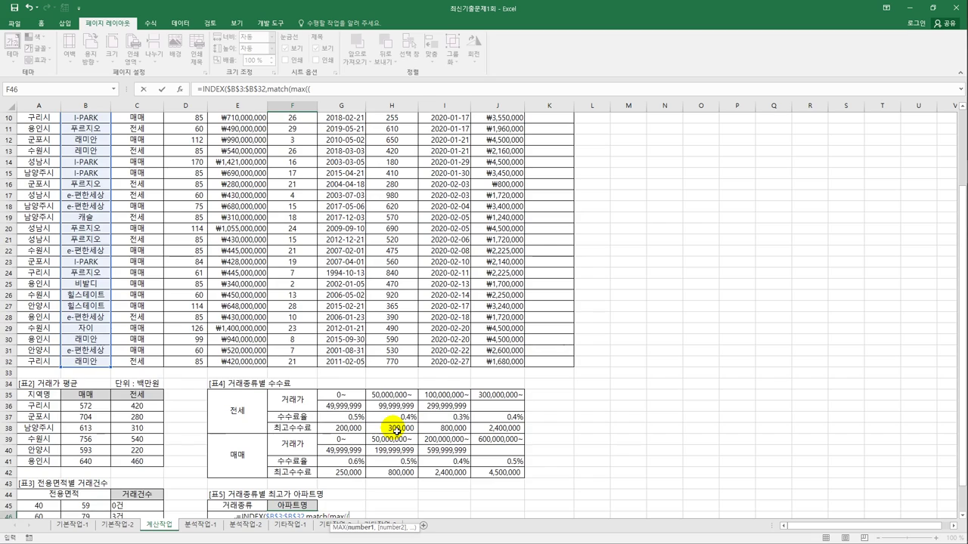
{"action": "scroll", "coordinate": [396, 429], "scroll_direction": "up", "scroll_amount": 3}
{"action": "left_click_drag", "start_coordinate": [132, 140], "coordinate": [148, 466]}
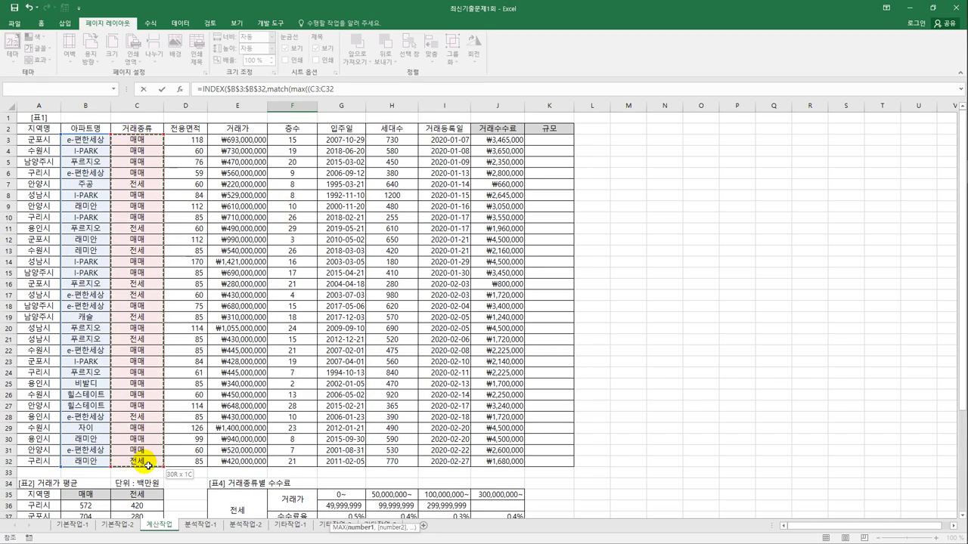
{"action": "key", "text": "F4"}
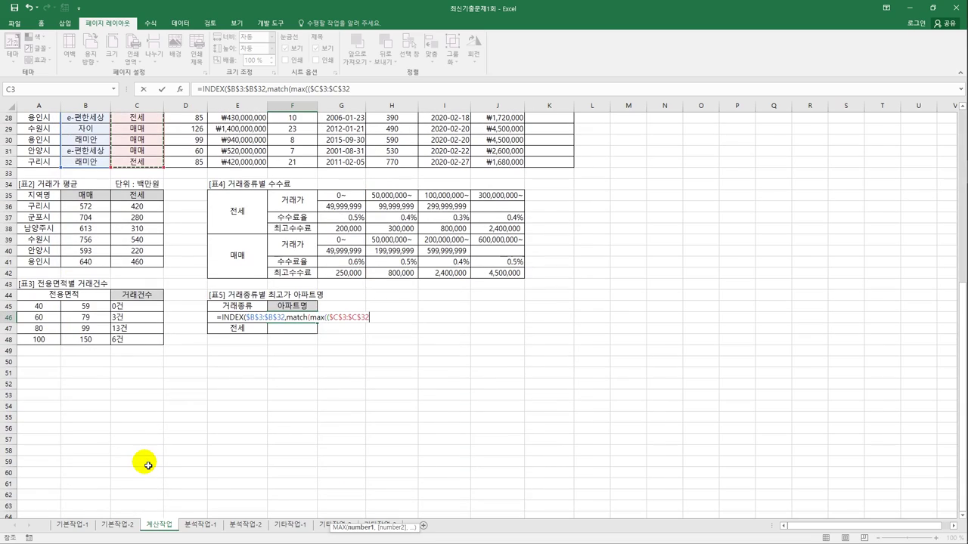
{"action": "type", "text": "="}
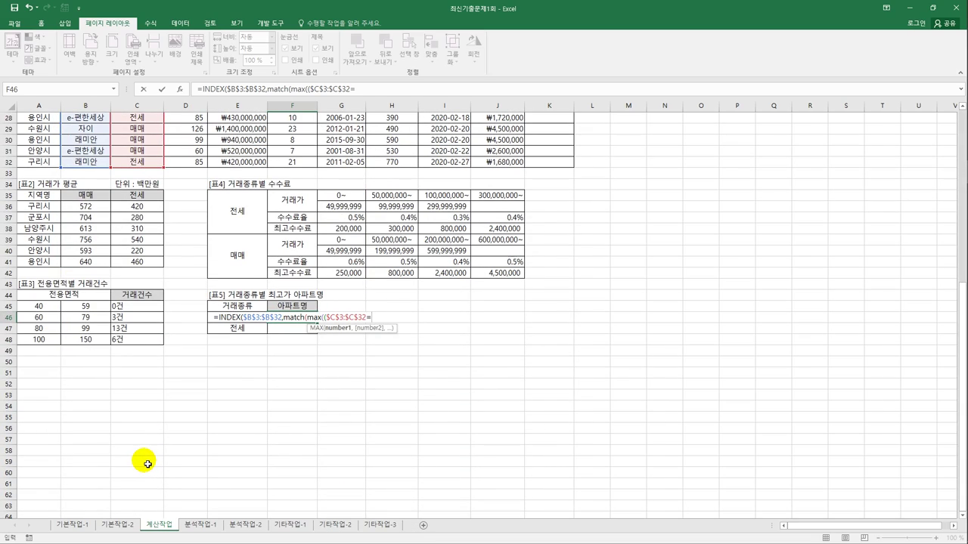
{"action": "key", "text": "Left"}
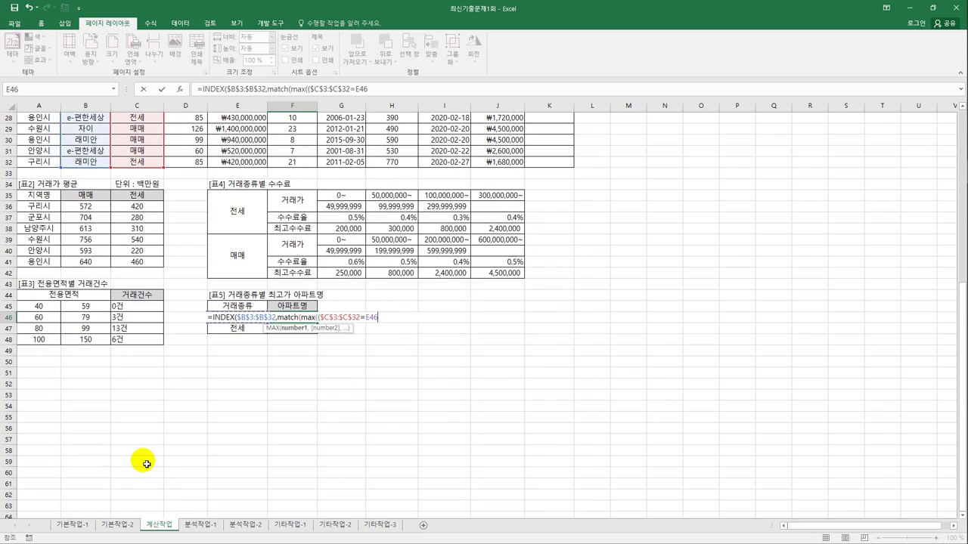
{"action": "type", "text": ")*"}
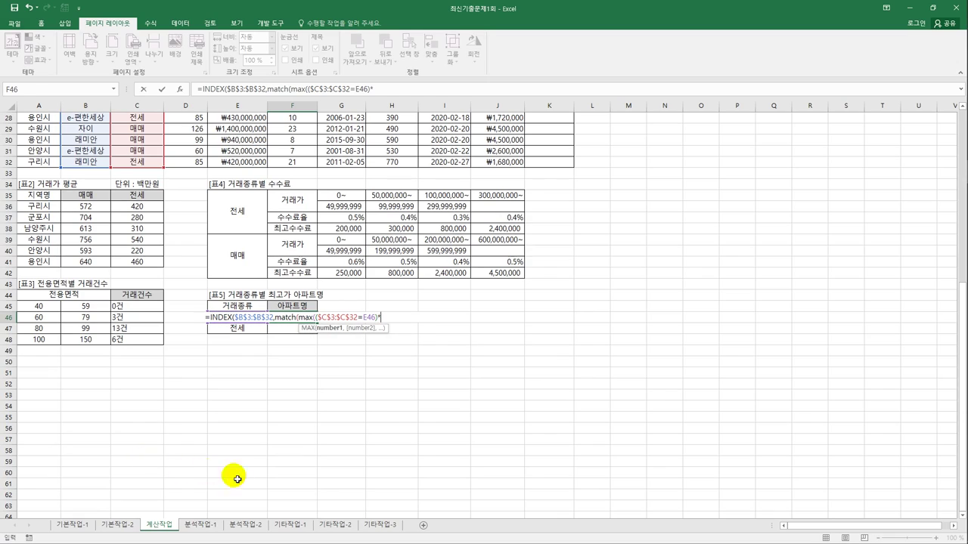
Step: Multiply the condition by the 거래가 range $E$3:$E$32 and close the MAX function
{"action": "scroll", "coordinate": [335, 508], "scroll_direction": "up", "scroll_amount": 1}
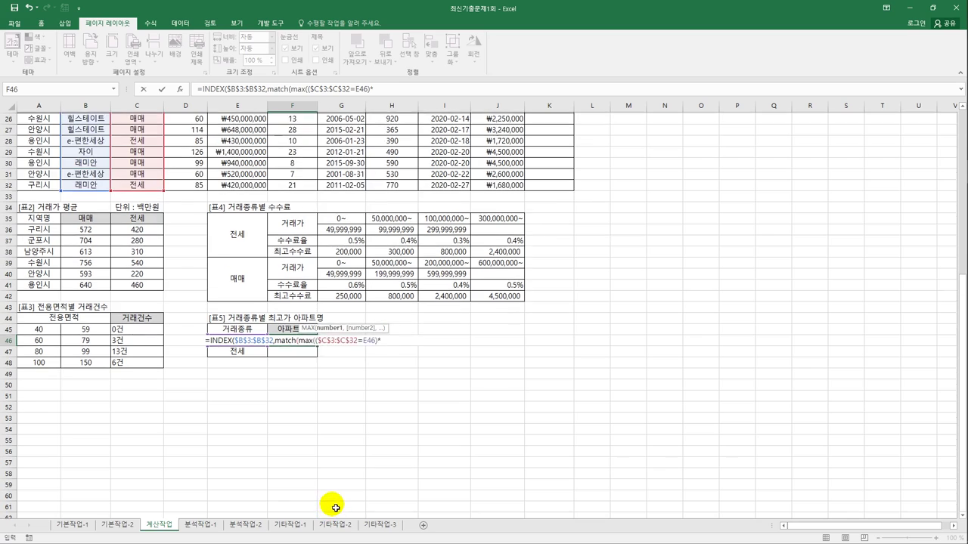
{"action": "scroll", "coordinate": [335, 508], "scroll_direction": "up", "scroll_amount": 9}
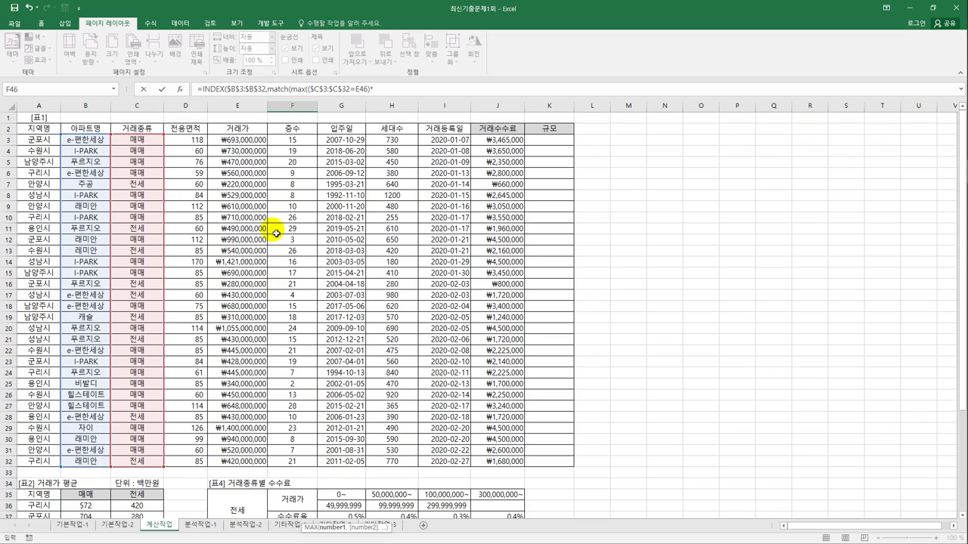
{"action": "left_click_drag", "start_coordinate": [257, 141], "coordinate": [238, 466]}
{"action": "key", "text": "F4"}
{"action": "scroll", "coordinate": [238, 466], "scroll_direction": "down", "scroll_amount": 9}
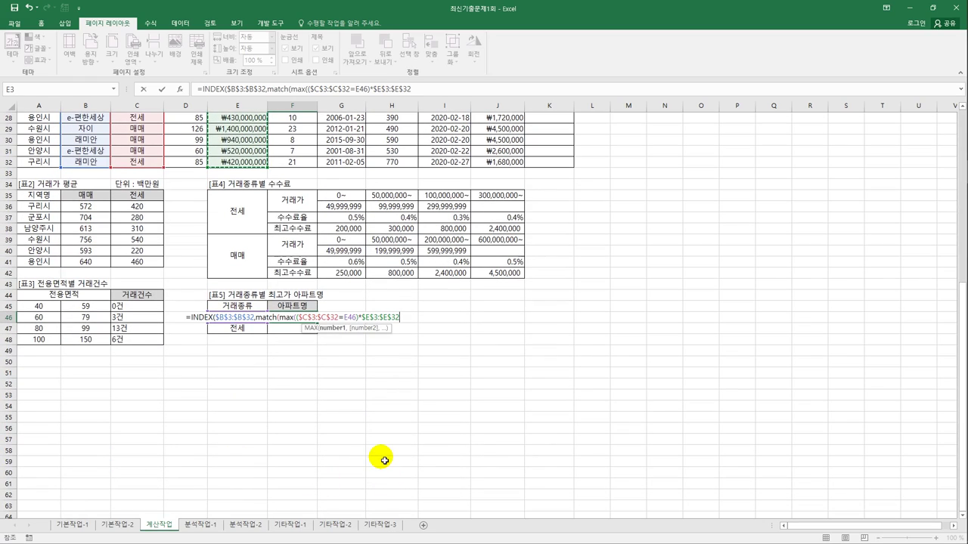
{"action": "type", "text": ")"}
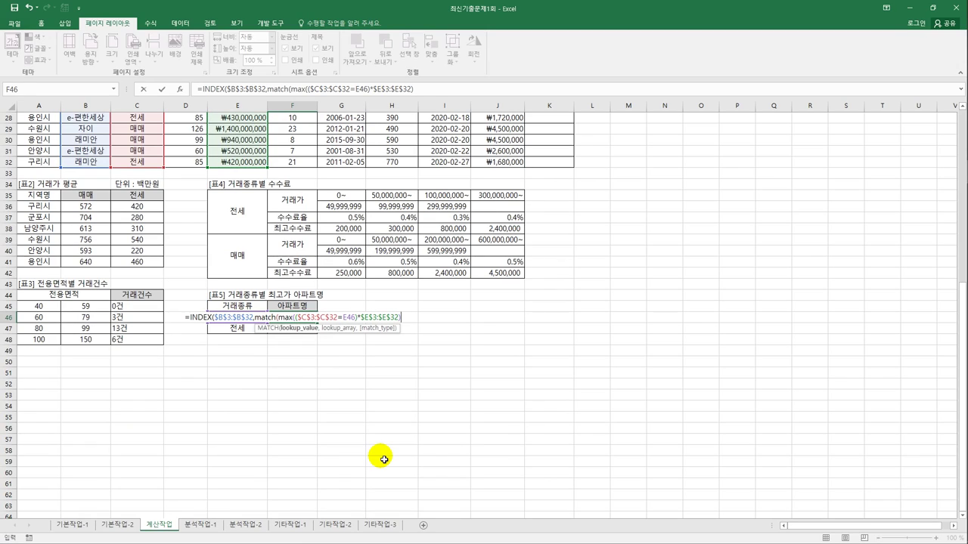
Step: Reuse MAX's expression ($C$3:$C$32=E46)*$E$3:$E$32 as MATCH's lookup array by copying it after the MAX argument
{"action": "type", "text": ","}
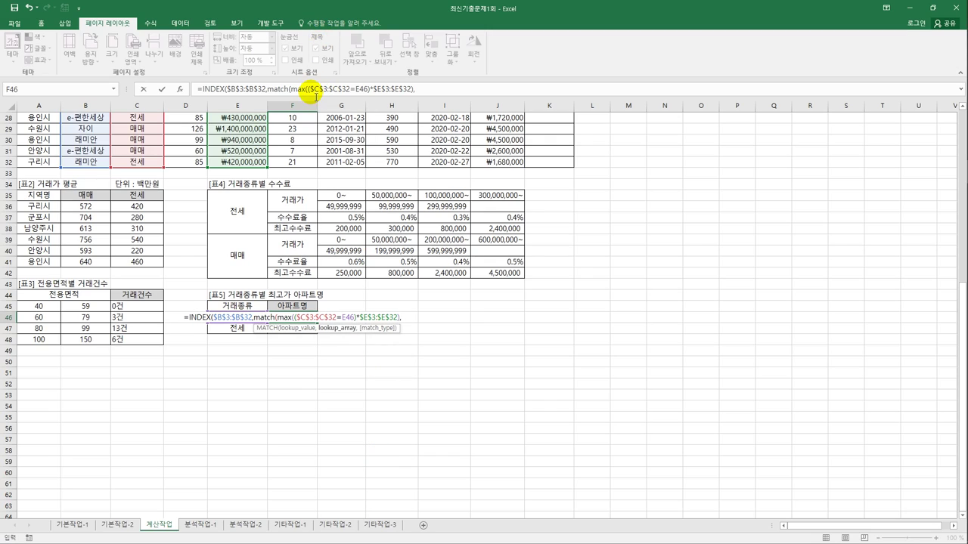
{"action": "left_click_drag", "start_coordinate": [308, 91], "coordinate": [414, 92]}
{"action": "key", "text": "ctrl+c"}
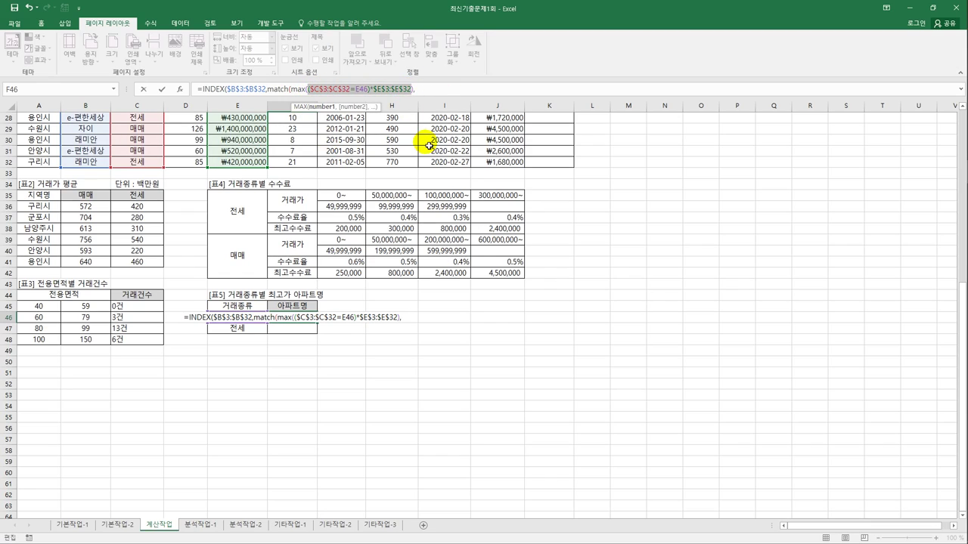
{"action": "left_click", "coordinate": [432, 91]}
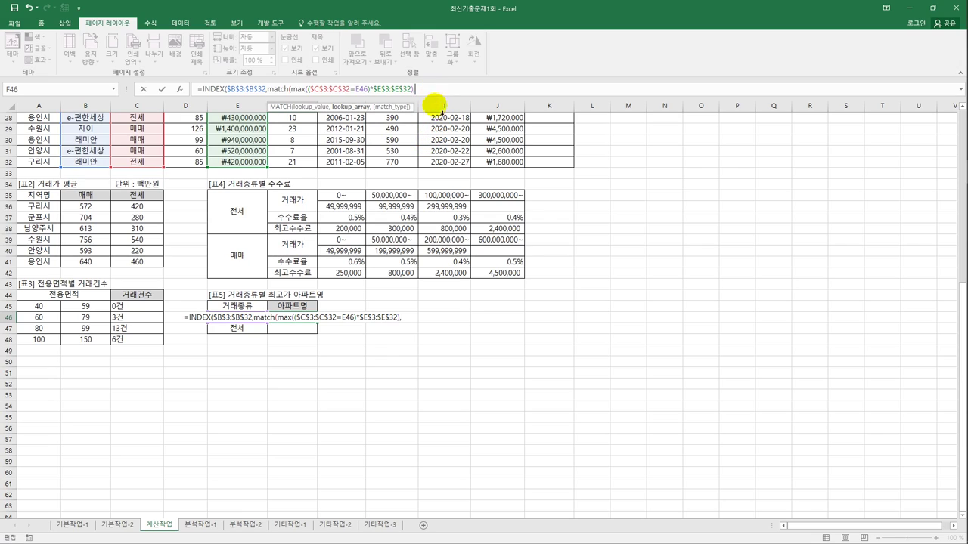
{"action": "key", "text": "ctrl+v"}
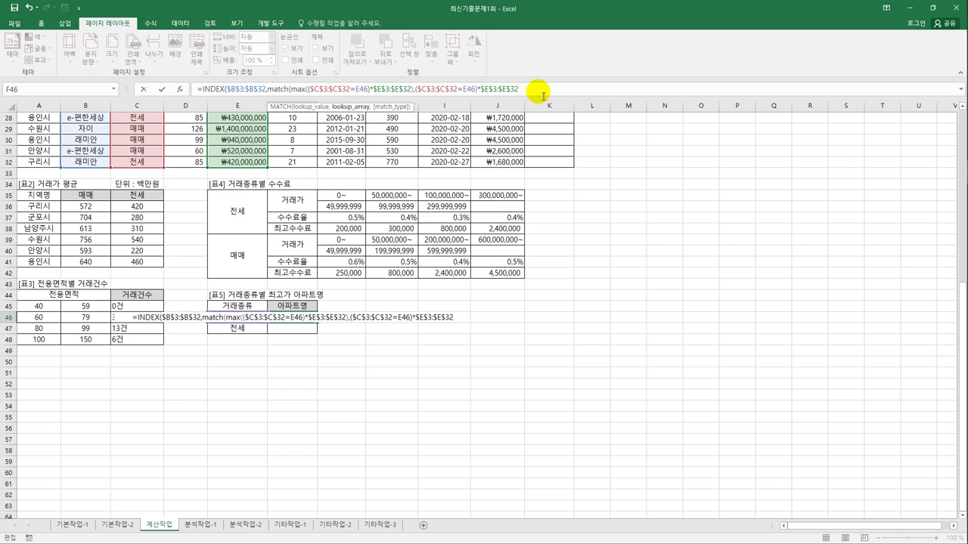
Step: Finish MATCH with exact match type 0 and enter F46 as an array formula filled down to F47
{"action": "type", "text": ","}
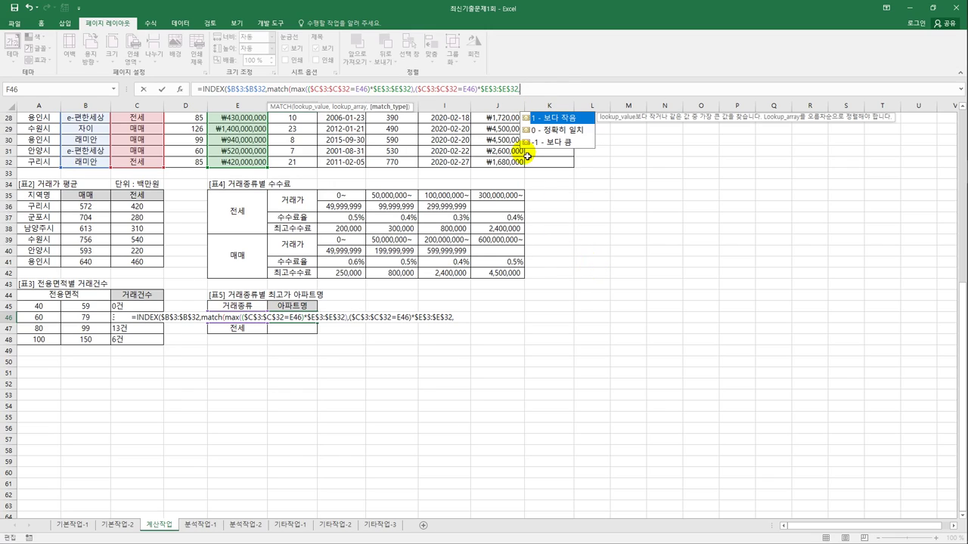
{"action": "type", "text": "0"}
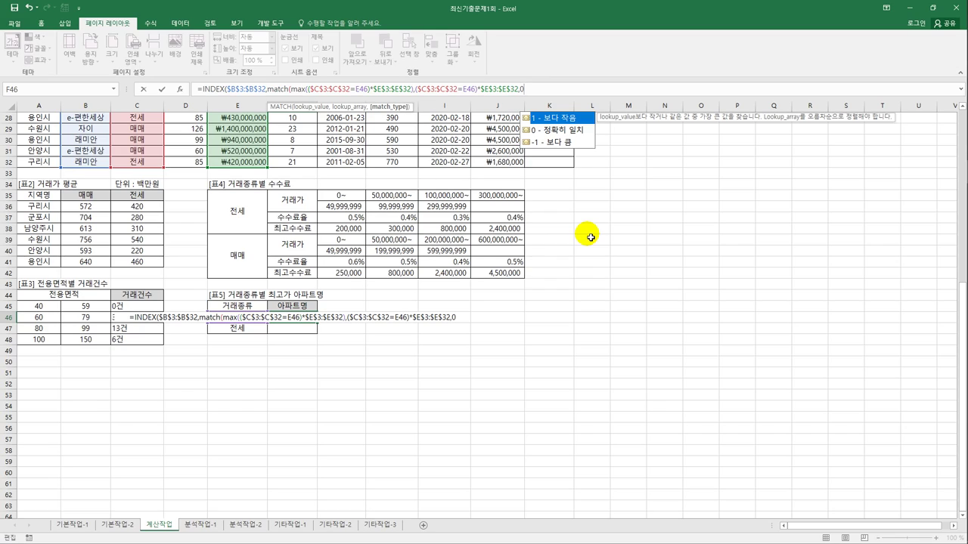
{"action": "type", "text": "))"}
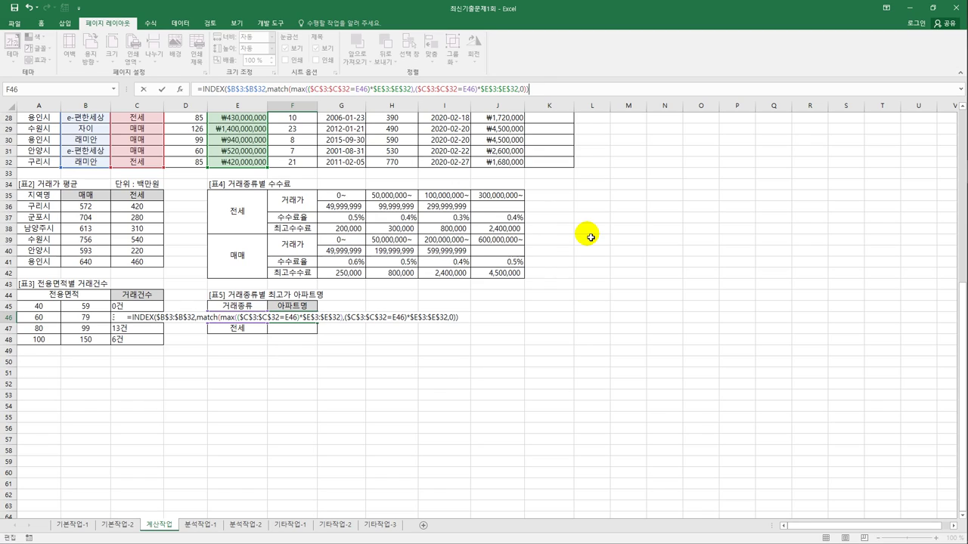
{"action": "key", "text": "ctrl+shift+Return"}
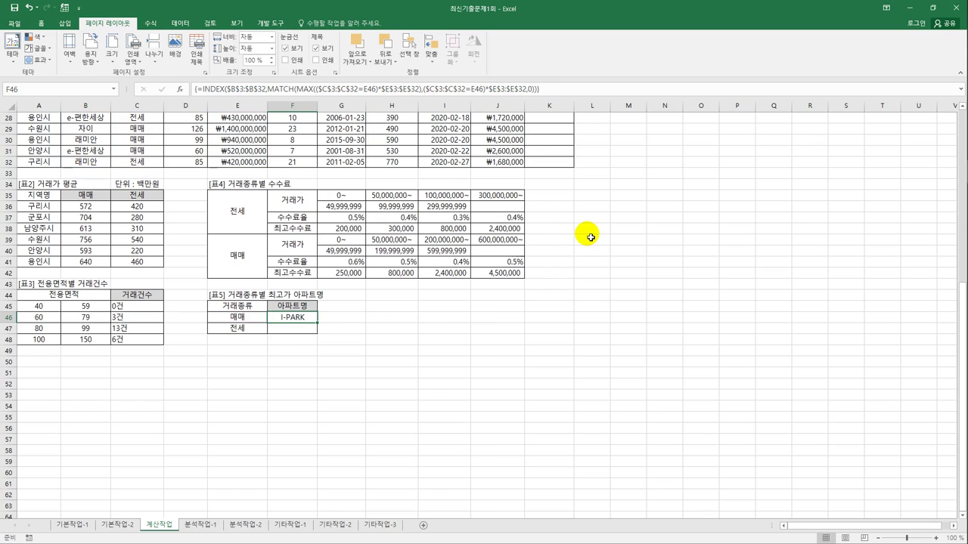
{"action": "left_click_drag", "start_coordinate": [318, 325], "coordinate": [322, 331]}
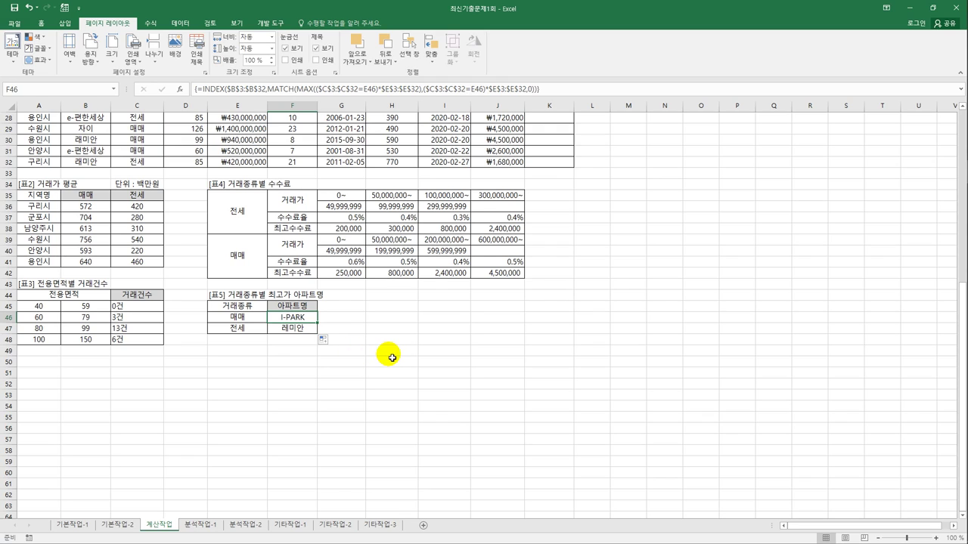
{"action": "scroll", "coordinate": [391, 357], "scroll_direction": "up", "scroll_amount": 3}
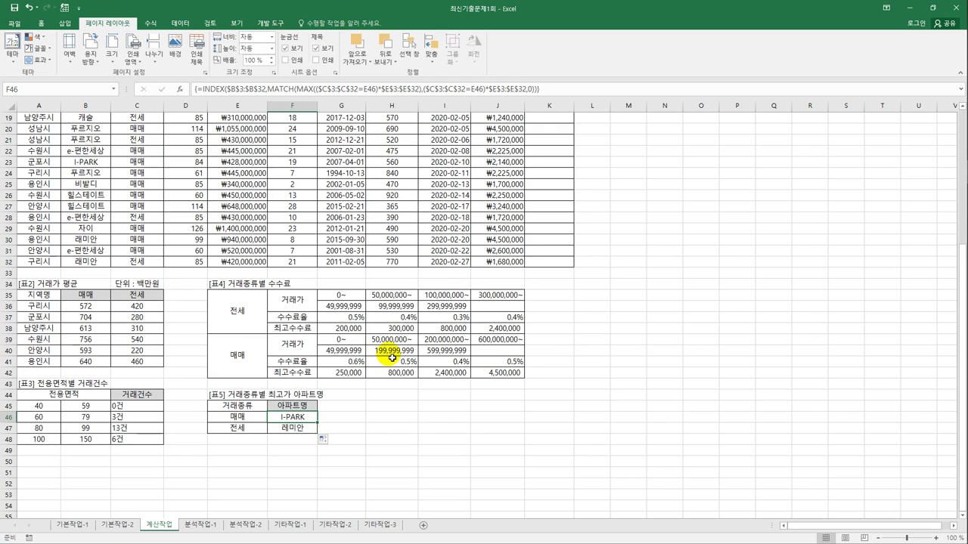
{"action": "scroll", "coordinate": [392, 357], "scroll_direction": "up", "scroll_amount": 6}
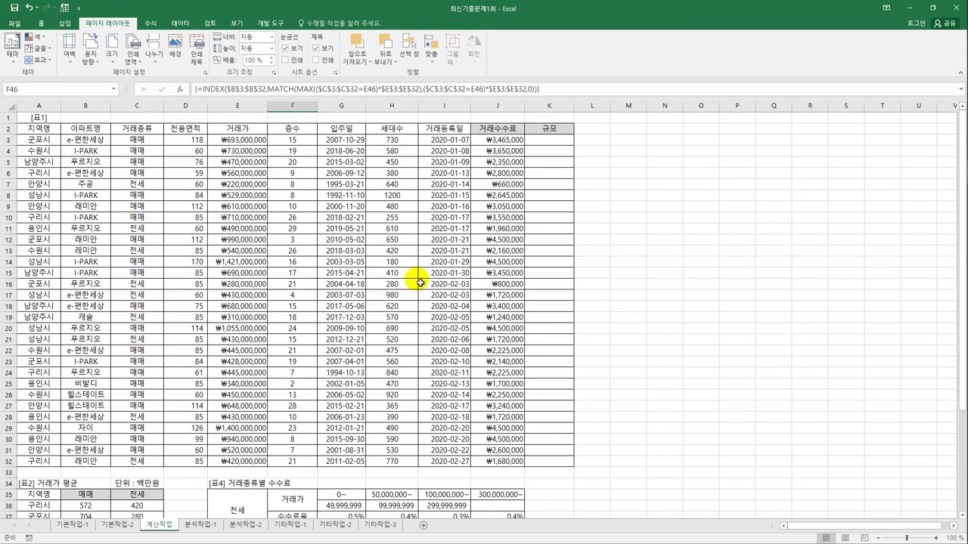
Step: Select cell K3 in the 규모 column, open the Visual Basic editor and insert a new module
{"action": "left_click", "coordinate": [556, 140]}
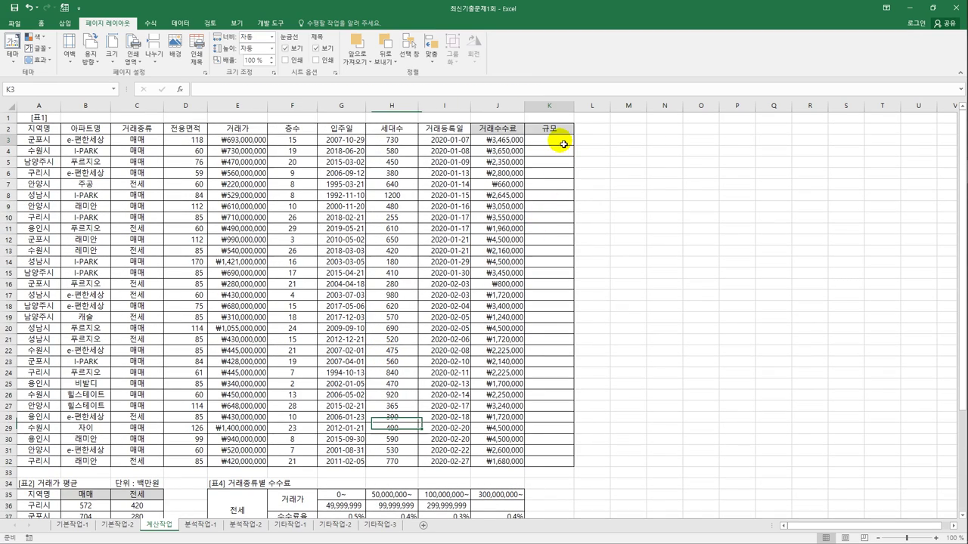
{"action": "left_click", "coordinate": [273, 24]}
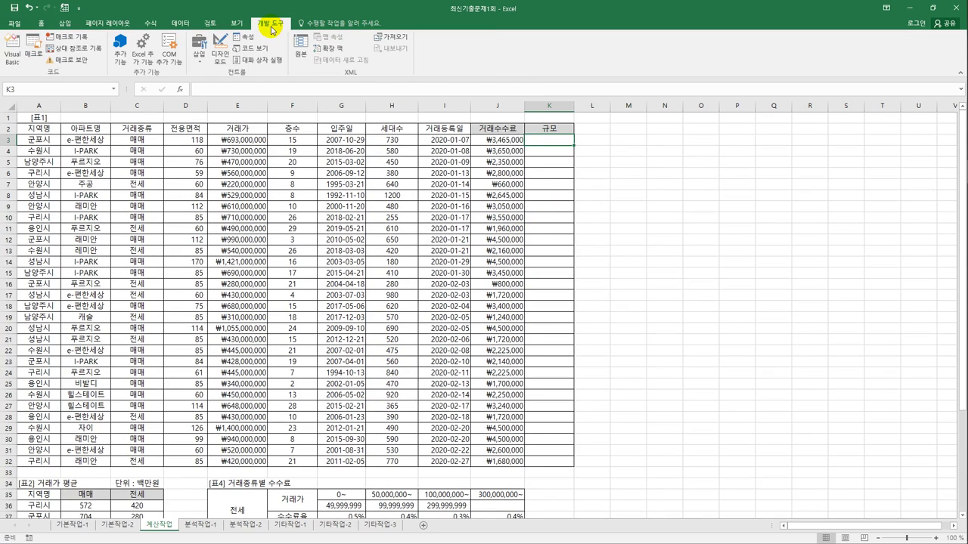
{"action": "left_click", "coordinate": [16, 56]}
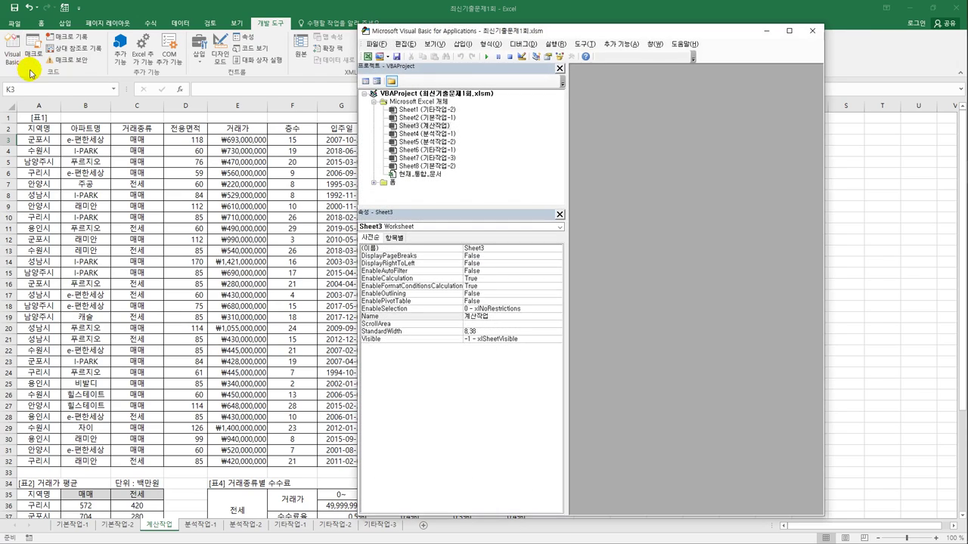
{"action": "left_click", "coordinate": [462, 44]}
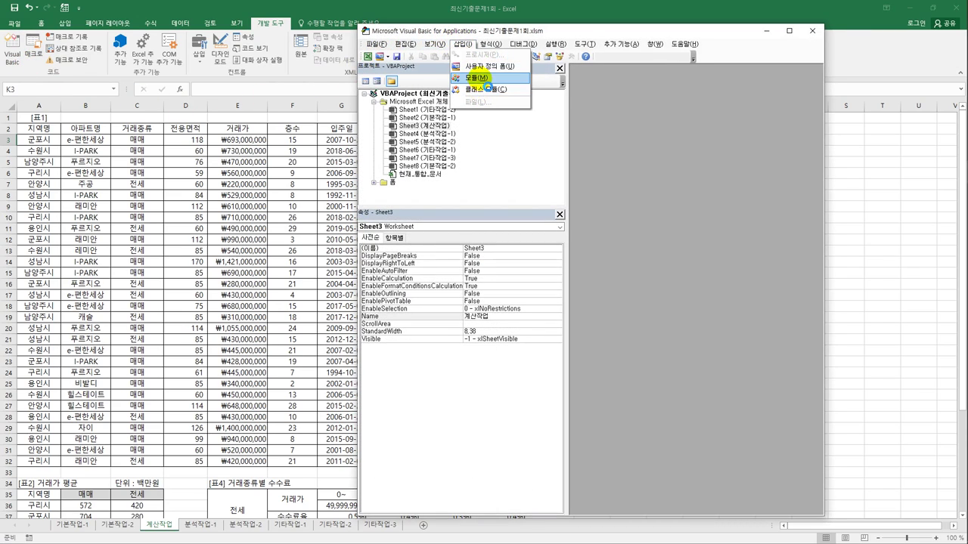
{"action": "left_click", "coordinate": [478, 78]}
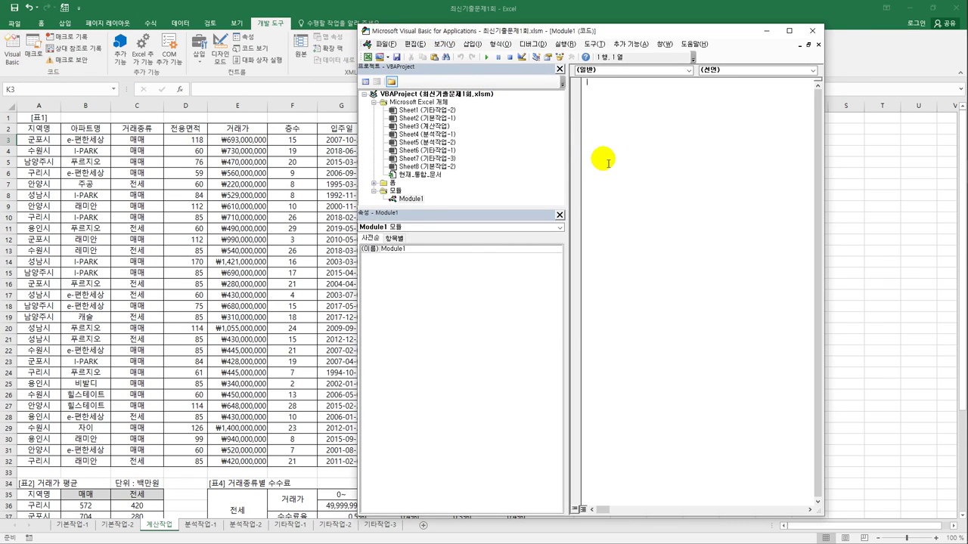
Step: Declare the public function fn규모 with the parameter 전용면적 in the new module
{"action": "type", "text": "public function "}
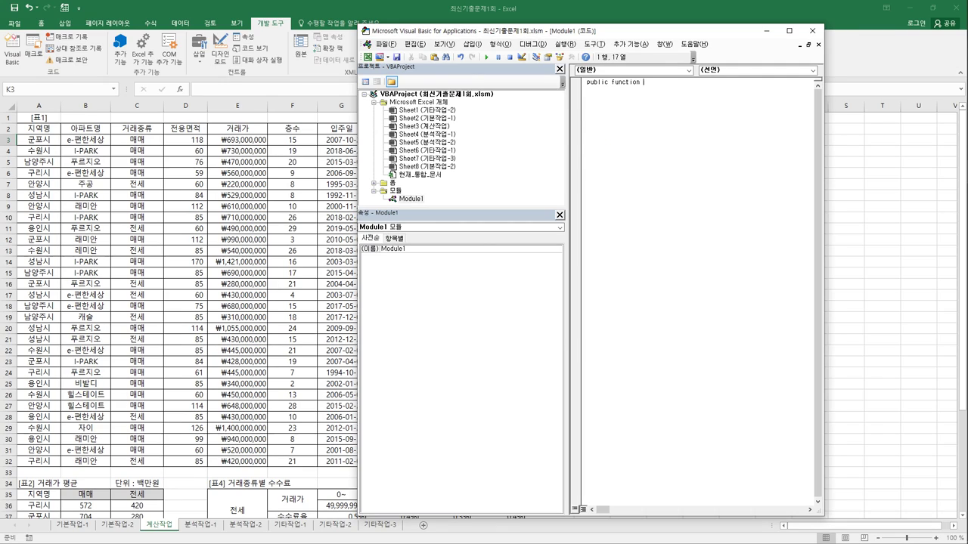
{"action": "type", "text": "fn규모("}
{"action": "type", "text": "전ㅇ"}
{"action": "type", "text": "용면적)"}
{"action": "key", "text": "Return"}
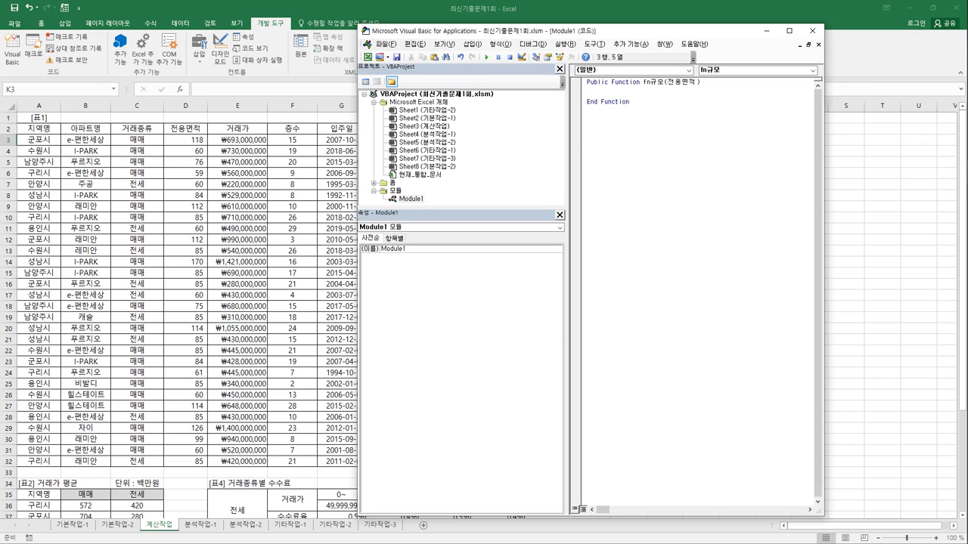
Step: Add an If branch to fn규모 that returns "소형" when 전용면적 < 62
{"action": "type", "text": "if 전용면적"}
{"action": "type", "text": "then"}
{"action": "key", "text": "Return"}
{"action": "key", "text": "Tab"}
{"action": "type", "text": "fn규모 = "}
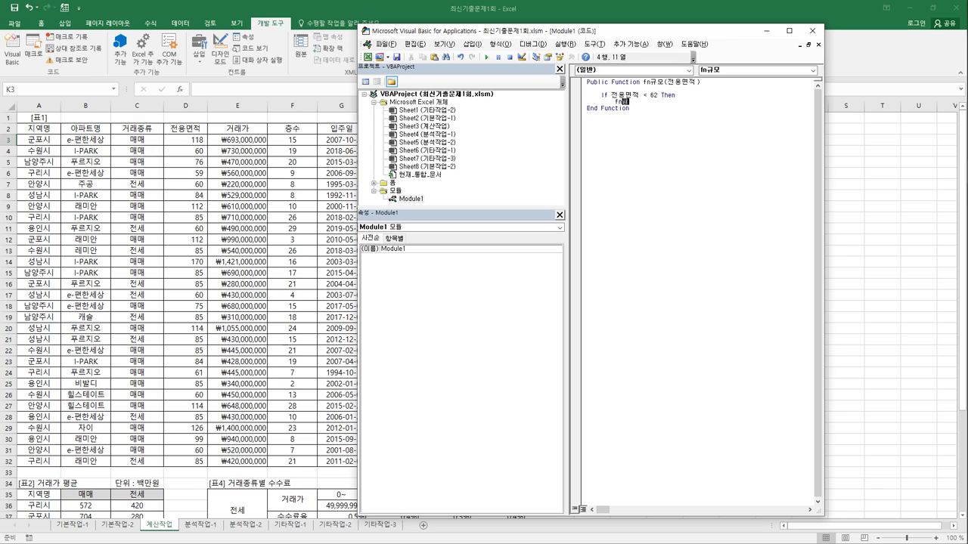
{"action": "type", "text": "\"소형\""}
{"action": "key", "text": "Return"}
Step: Add an ElseIf branch to fn규모 that returns "중형" when 전용면적 < 96
{"action": "type", "text": "ese"}
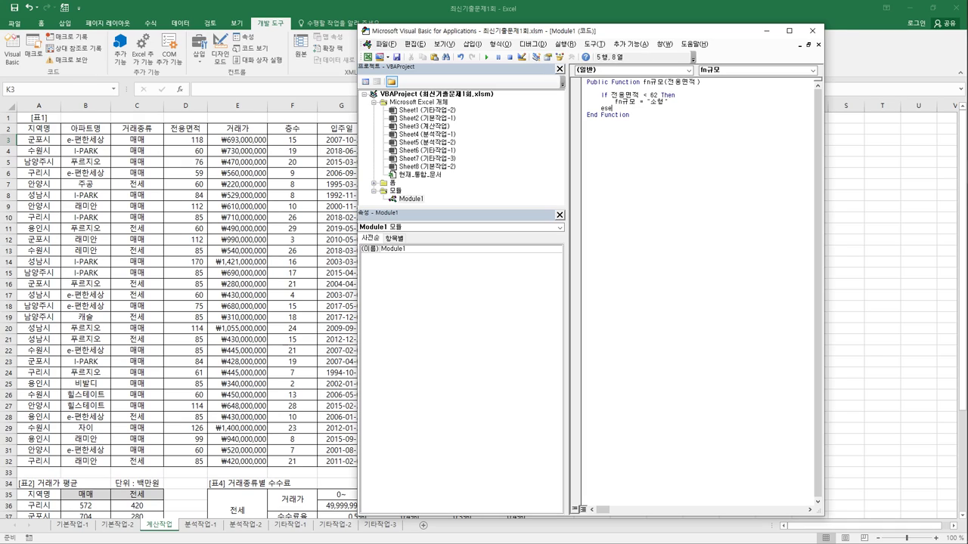
{"action": "type", "text": "seif 전용면적"}
{"action": "type", "text": "< 96 Then"}
{"action": "key", "text": "Return"}
{"action": "key", "text": "Tab"}
{"action": "type", "text": "fn"}
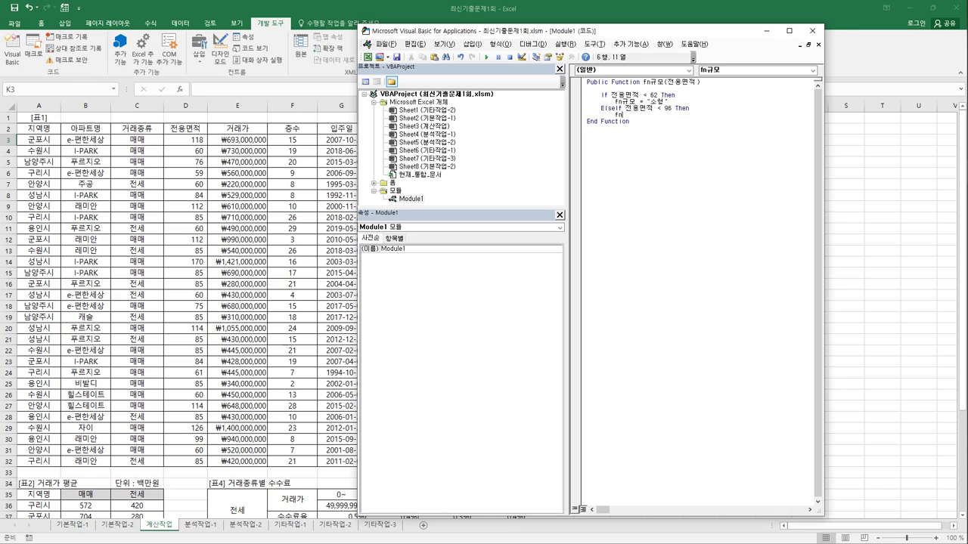
{"action": "type", "text": "규모 = \"중형\""}
{"action": "key", "text": "Return"}
Step: Add an Else branch returning "대형", complete the block with End If, and close the Visual Basic editor
{"action": "type", "text": "else"}
{"action": "key", "text": "Return"}
{"action": "key", "text": "Tab"}
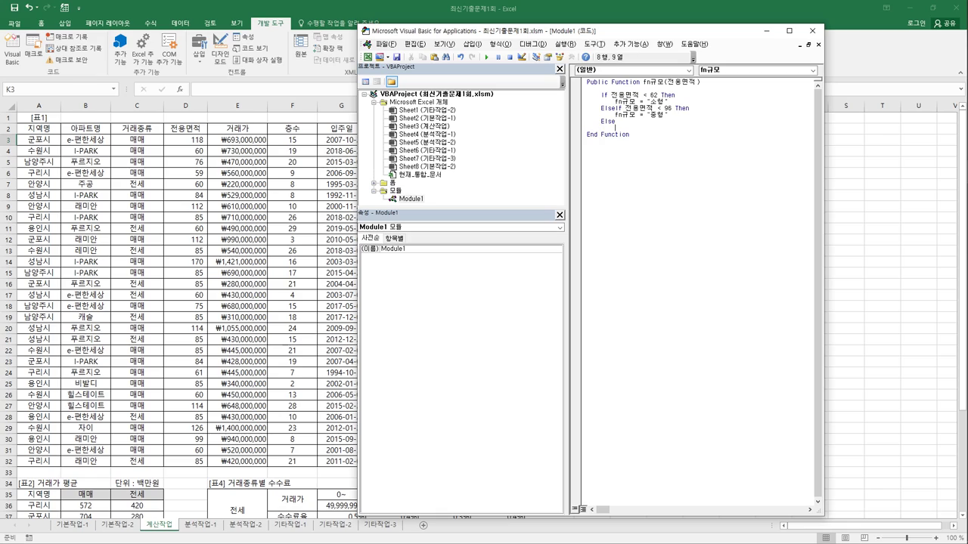
{"action": "type", "text": "fn규모 = \"대형\""}
{"action": "key", "text": "Return"}
{"action": "key", "text": "BackSpace"}
{"action": "type", "text": "end if"}
{"action": "key", "text": "Return"}
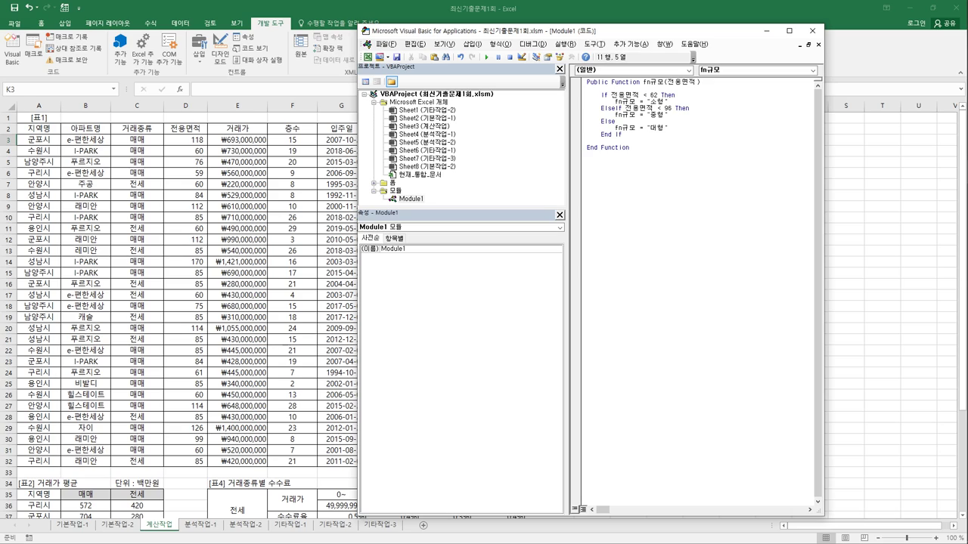
{"action": "left_click", "coordinate": [810, 32]}
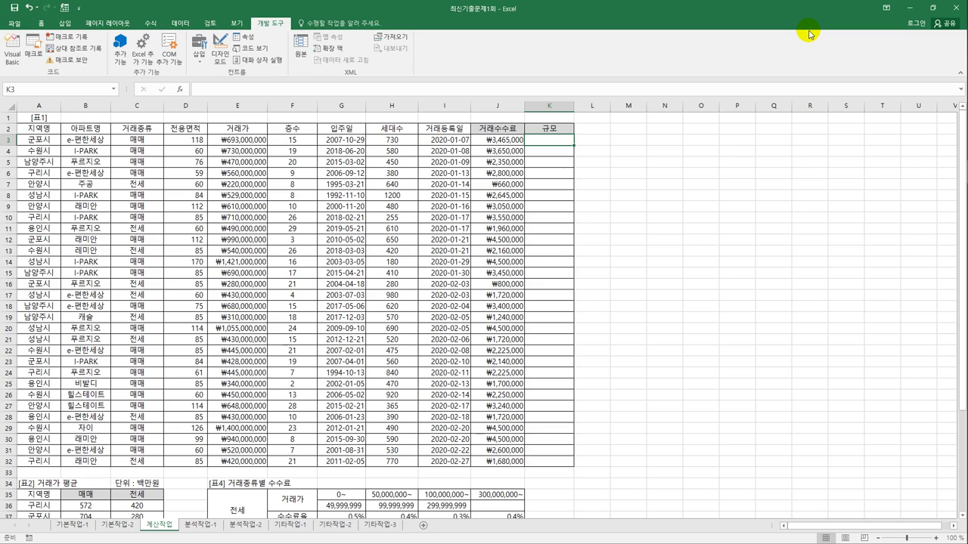
Step: Insert the user-defined function fn규모 with argument D3 in K3 and fill the formula down to K32
{"action": "left_click", "coordinate": [184, 92]}
{"action": "left_click", "coordinate": [573, 175]}
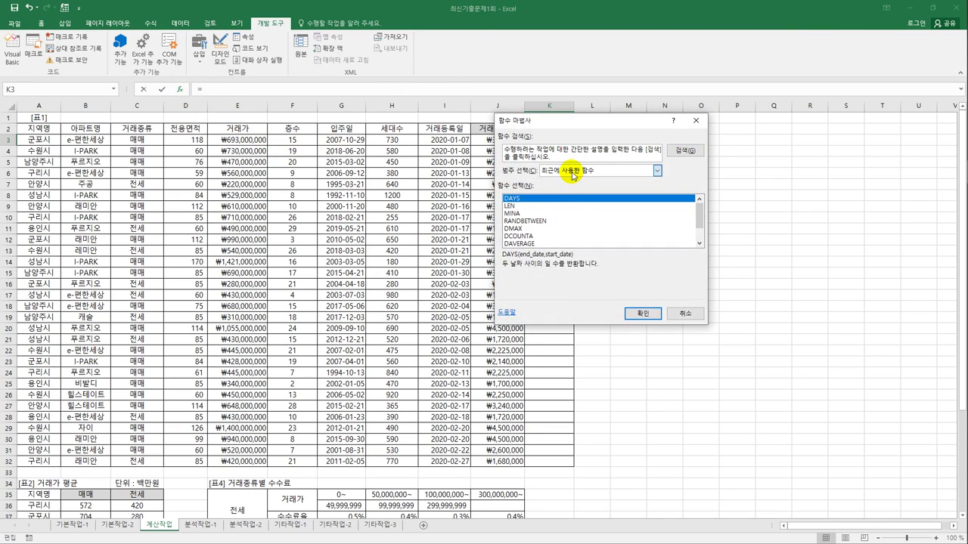
{"action": "left_click", "coordinate": [574, 264]}
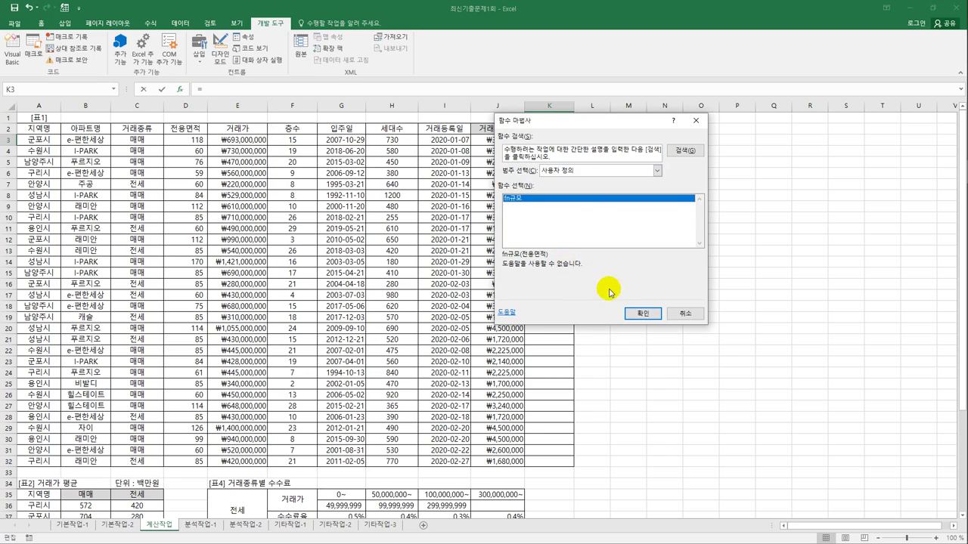
{"action": "left_click", "coordinate": [635, 314]}
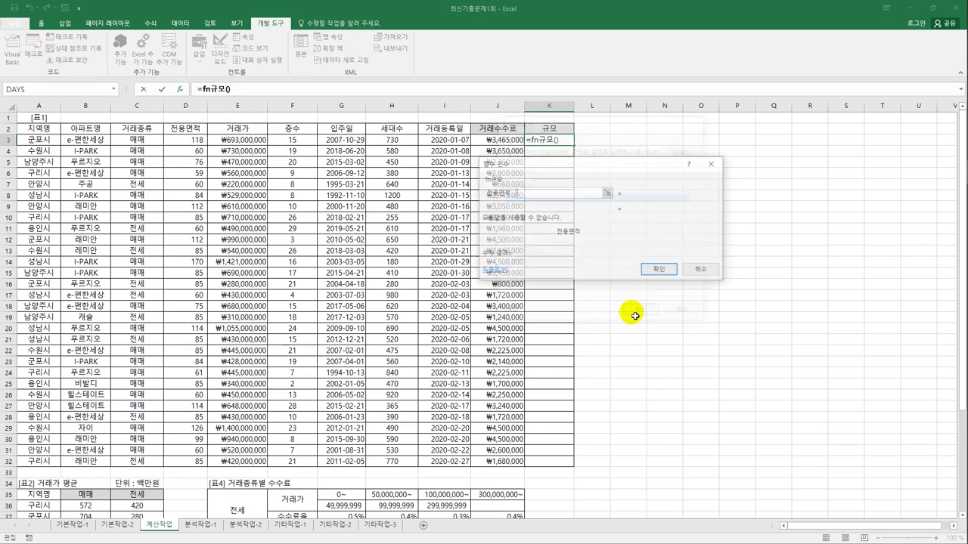
{"action": "left_click", "coordinate": [196, 141]}
{"action": "left_click", "coordinate": [660, 271]}
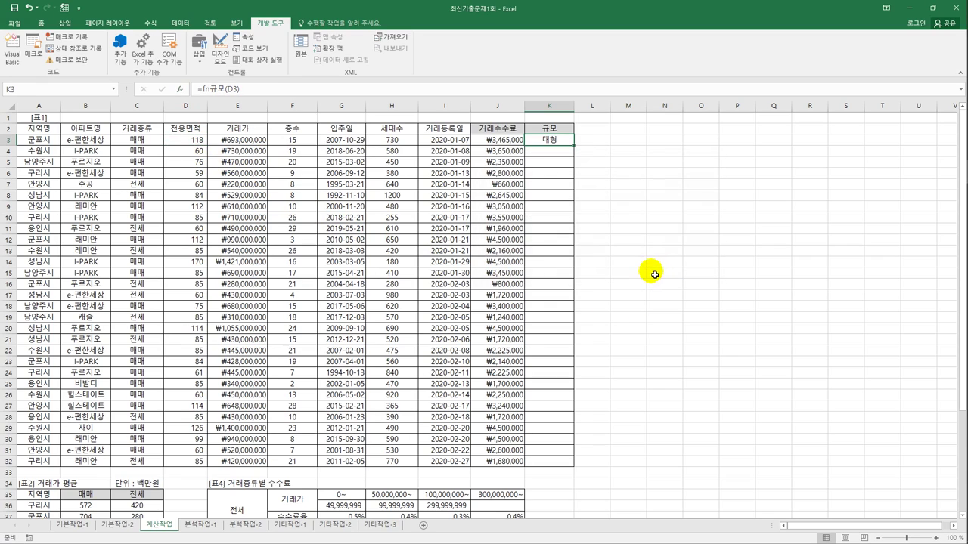
{"action": "left_click_drag", "start_coordinate": [577, 152], "coordinate": [576, 471]}
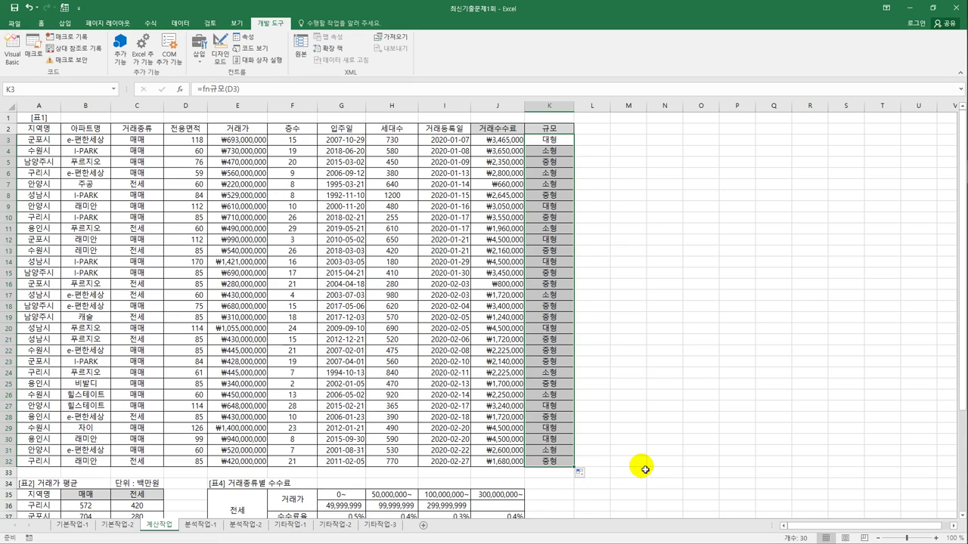
Step: Start a pivot table at cell B2 of sheet 분석작업-1, using an external data source and adding the data to the data model
{"action": "left_click", "coordinate": [200, 524]}
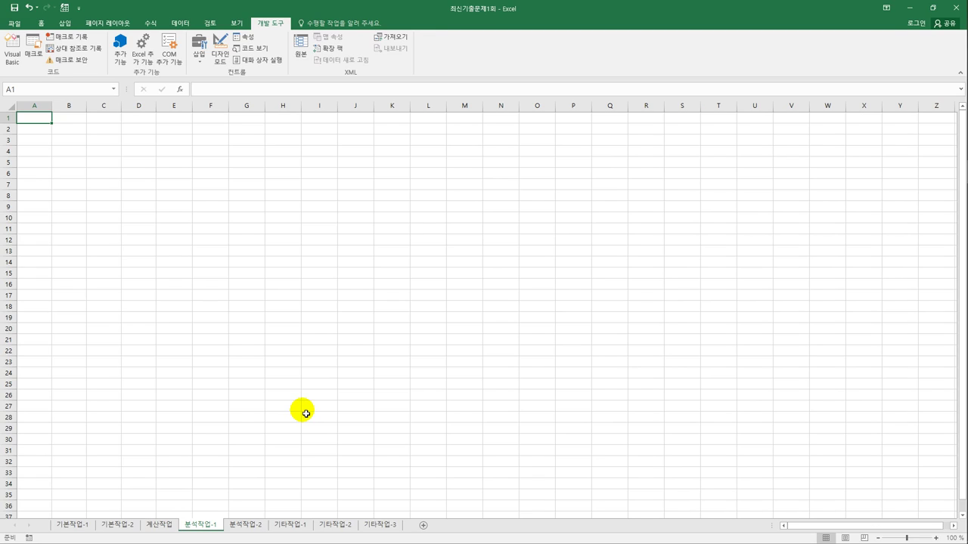
{"action": "left_click", "coordinate": [79, 133]}
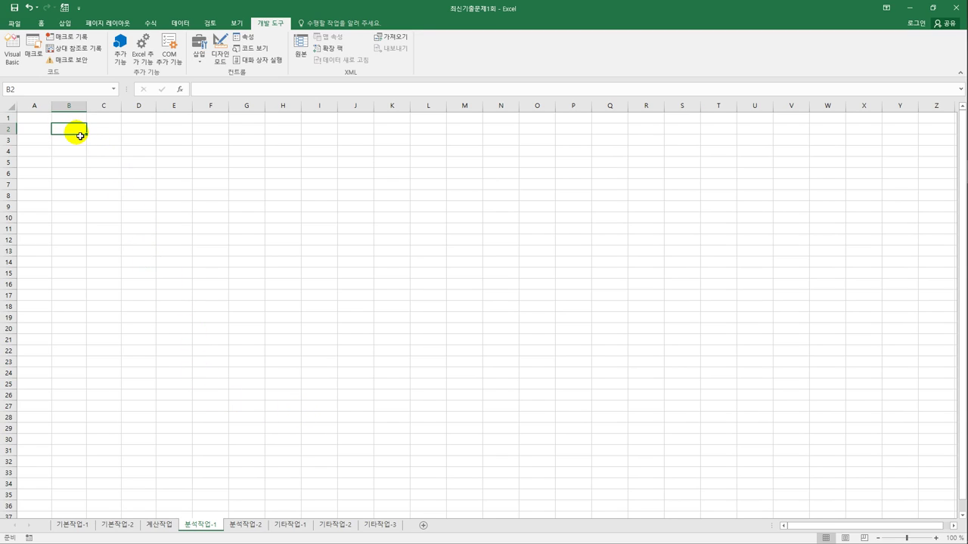
{"action": "left_click", "coordinate": [65, 23]}
{"action": "left_click", "coordinate": [11, 58]}
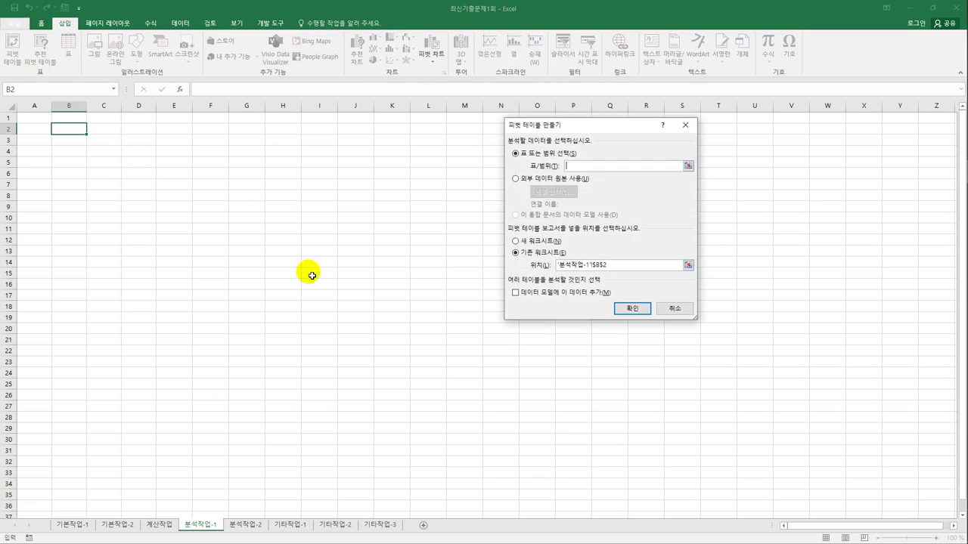
{"action": "left_click_drag", "start_coordinate": [580, 127], "coordinate": [356, 145]}
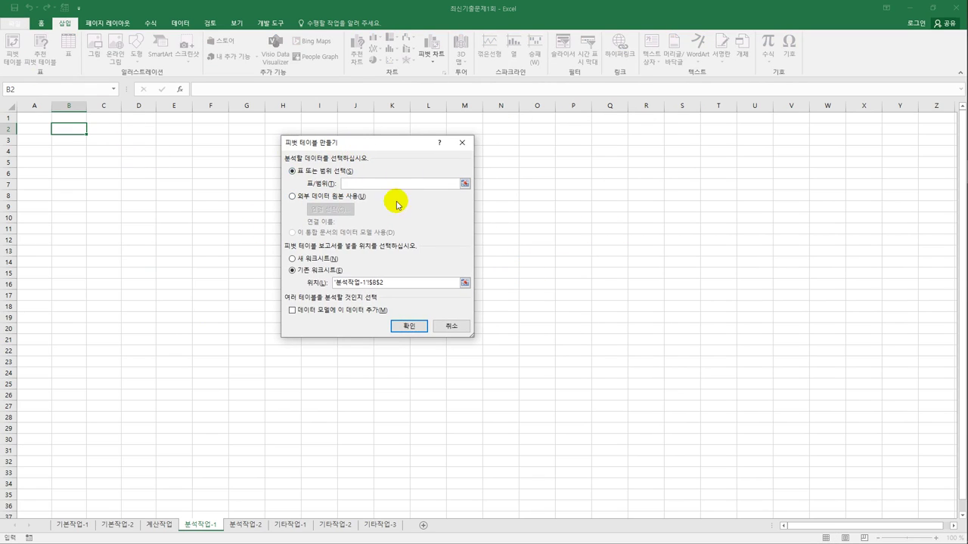
{"action": "left_click", "coordinate": [342, 199]}
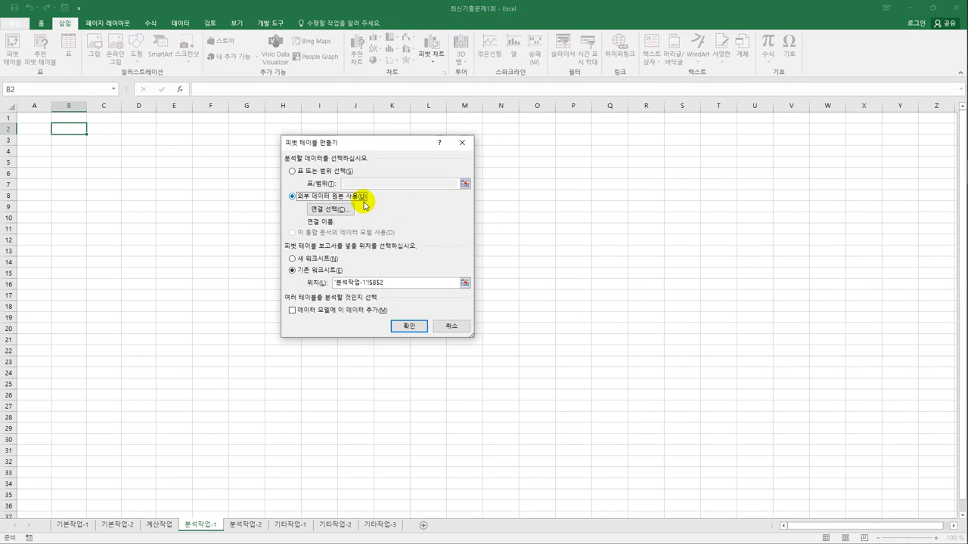
{"action": "left_click", "coordinate": [351, 316]}
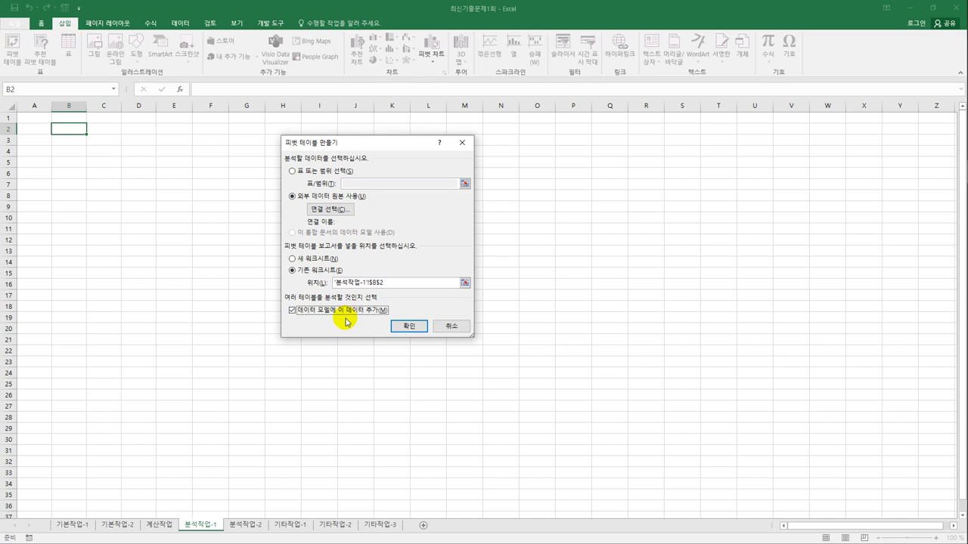
Step: Choose the CSV file 아파트거래현황 from C:\컴활1급\스프레드시트\기출문제 as the pivot table's connection
{"action": "left_click", "coordinate": [337, 210]}
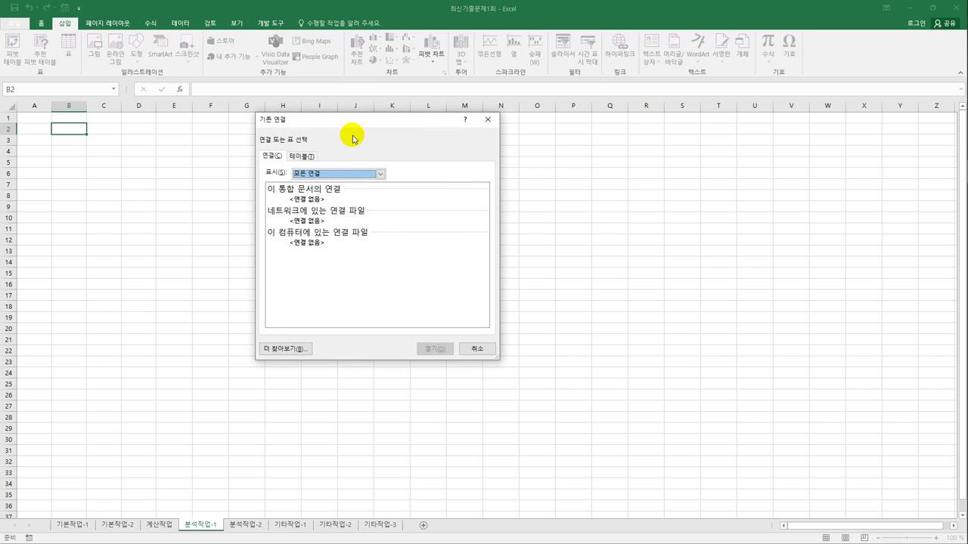
{"action": "left_click", "coordinate": [282, 349]}
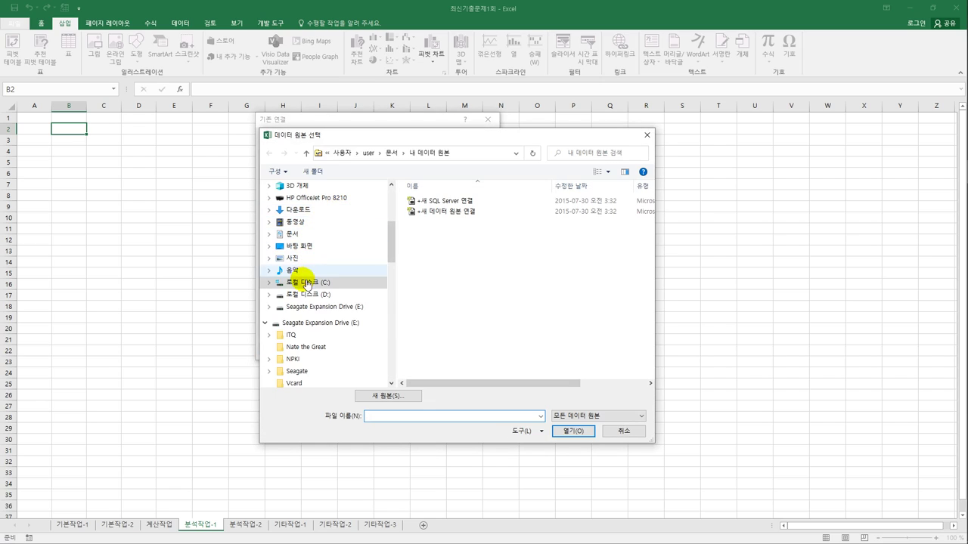
{"action": "left_click", "coordinate": [289, 280]}
{"action": "double_click", "coordinate": [418, 306]}
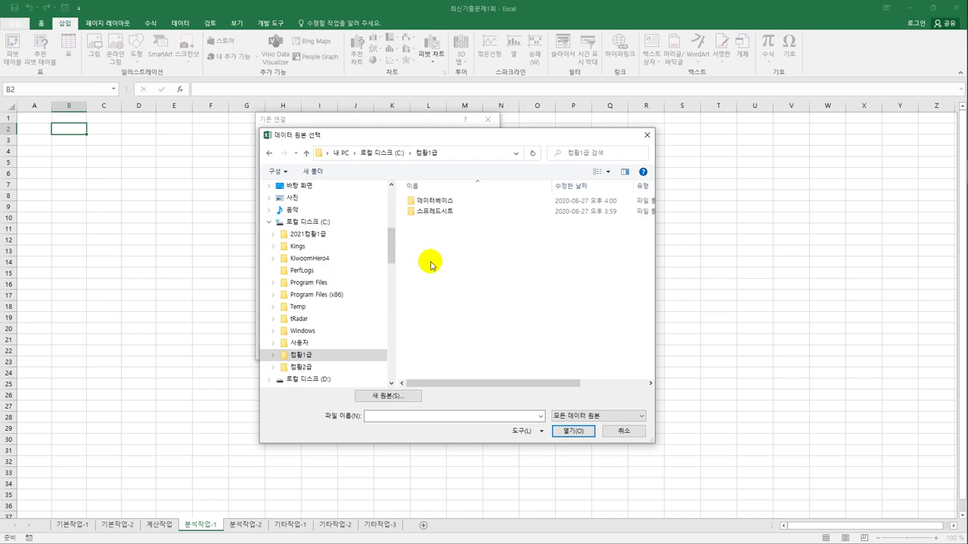
{"action": "double_click", "coordinate": [422, 212]}
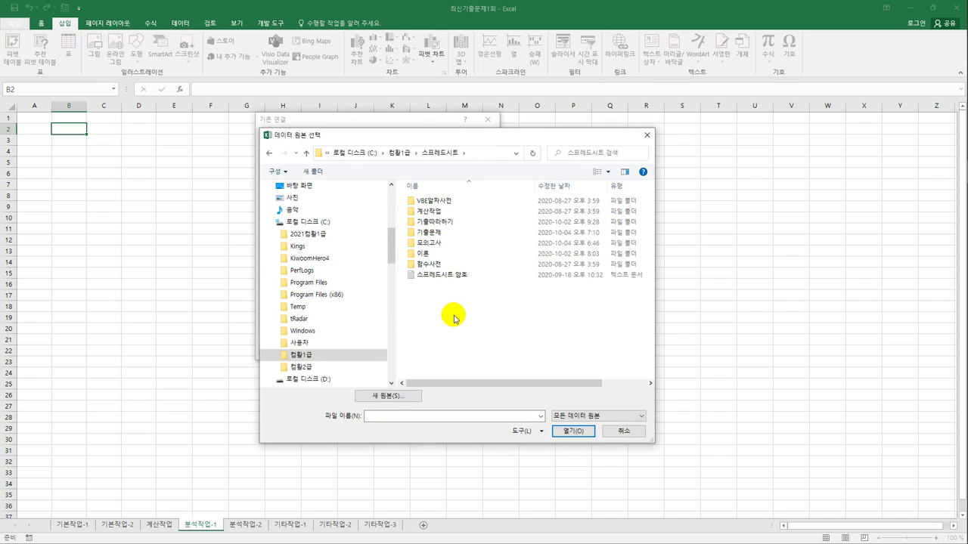
{"action": "double_click", "coordinate": [428, 232]}
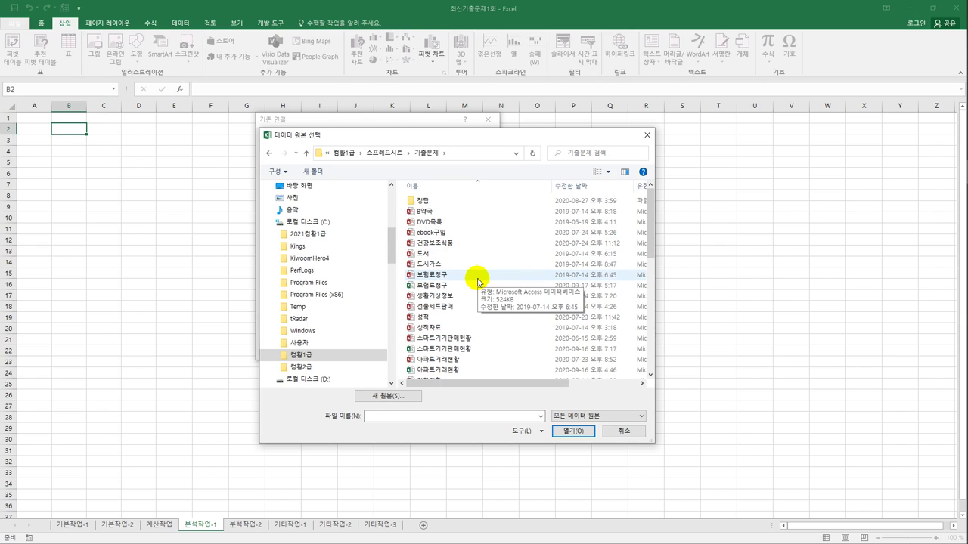
{"action": "left_click", "coordinate": [455, 370]}
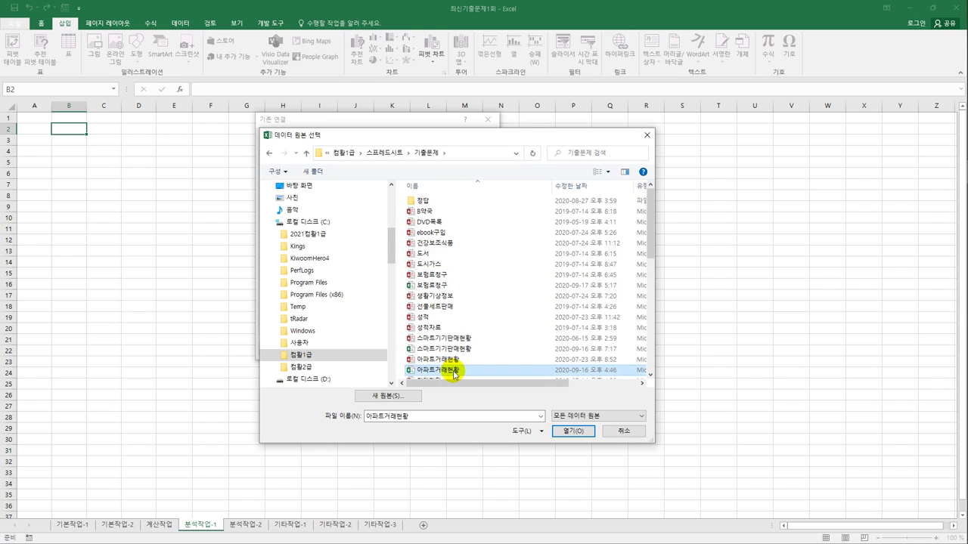
{"action": "left_click", "coordinate": [568, 433]}
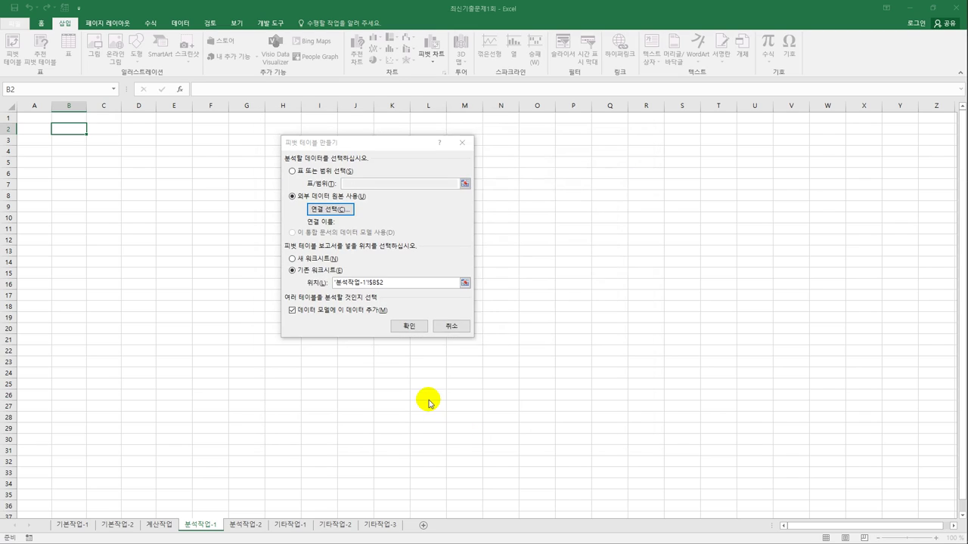
Step: Mark the text data as having headers and set comma instead of tab as the delimiter in the text import wizard
{"action": "left_click", "coordinate": [477, 233]}
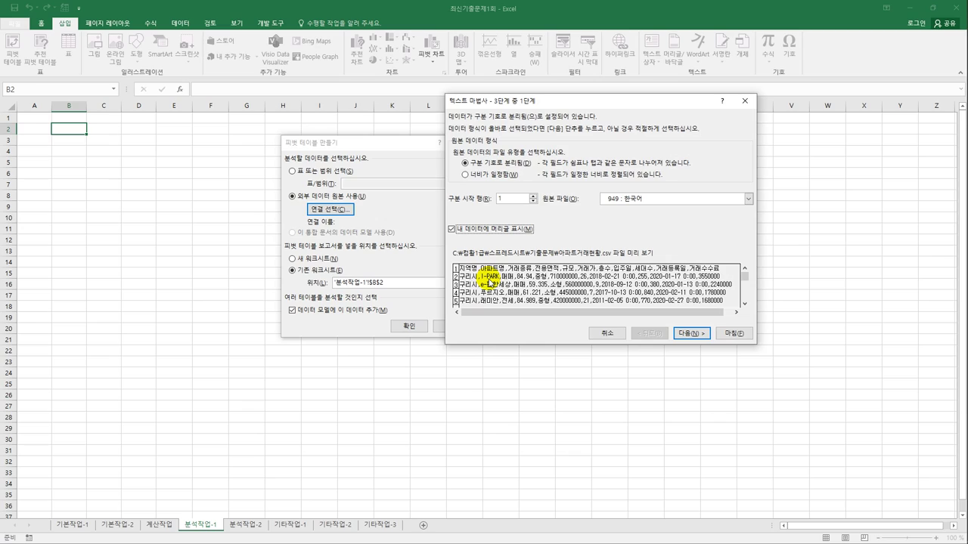
{"action": "left_click", "coordinate": [689, 333]}
{"action": "left_click", "coordinate": [456, 143]}
{"action": "left_click", "coordinate": [470, 170]}
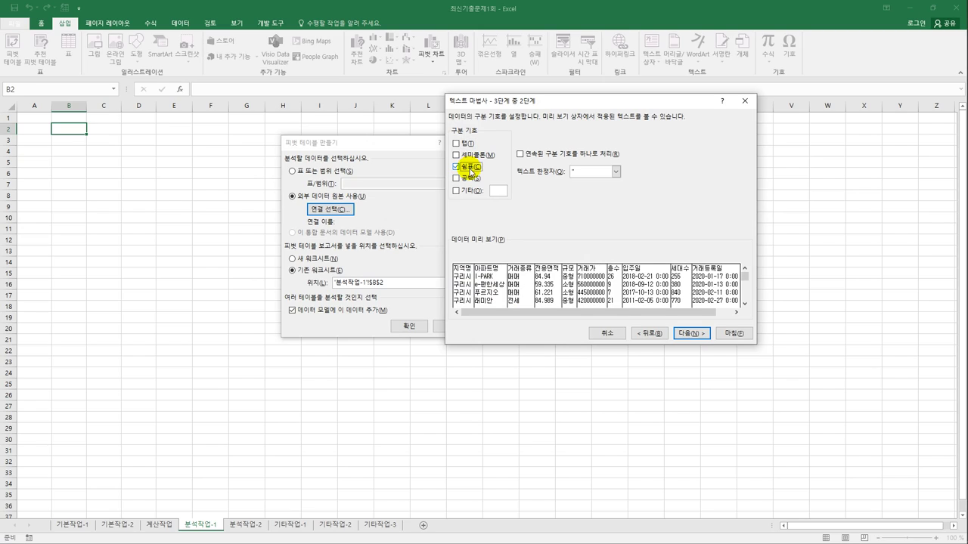
{"action": "left_click", "coordinate": [694, 333]}
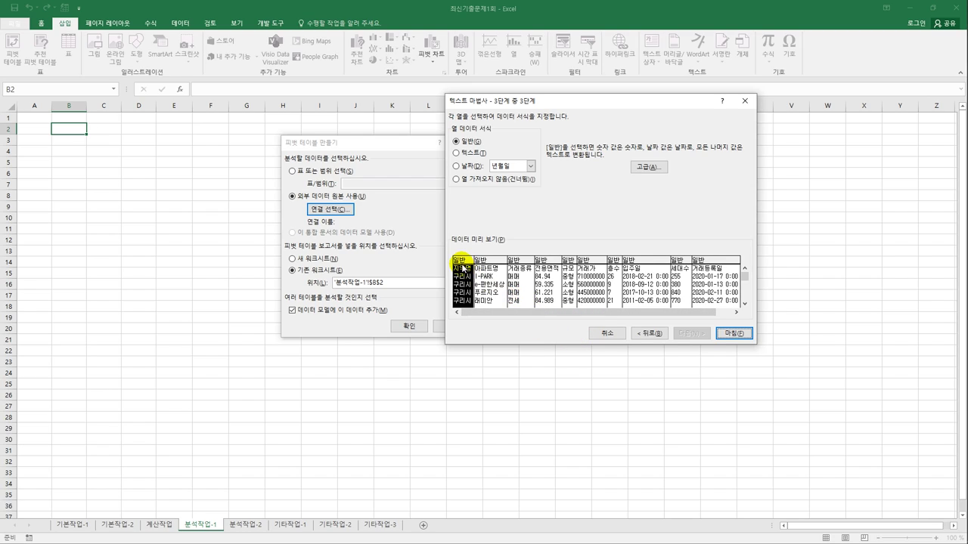
Step: Exclude the columns 지역명, 아파트명, 전용면적 and 규모 from the text import
{"action": "left_click", "coordinate": [465, 179]}
{"action": "left_click", "coordinate": [493, 264]}
{"action": "left_click", "coordinate": [462, 179]}
{"action": "left_click", "coordinate": [520, 260]}
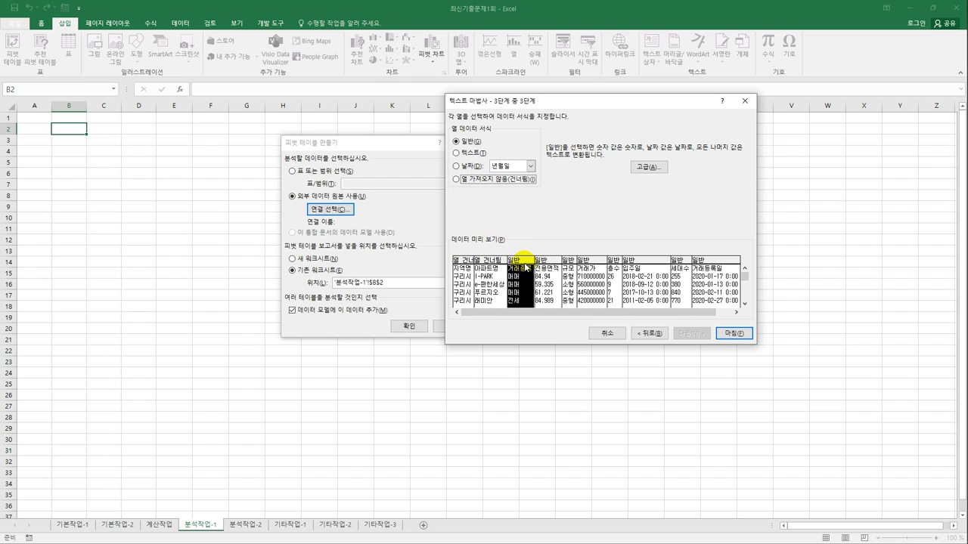
{"action": "left_click", "coordinate": [552, 262]}
{"action": "left_click", "coordinate": [520, 179]}
{"action": "left_click", "coordinate": [569, 261]}
{"action": "left_click", "coordinate": [520, 179]}
Step: Exclude the columns 거래가, 층수, 세대수 and 거래등록일 from the text import
{"action": "left_click", "coordinate": [590, 267]}
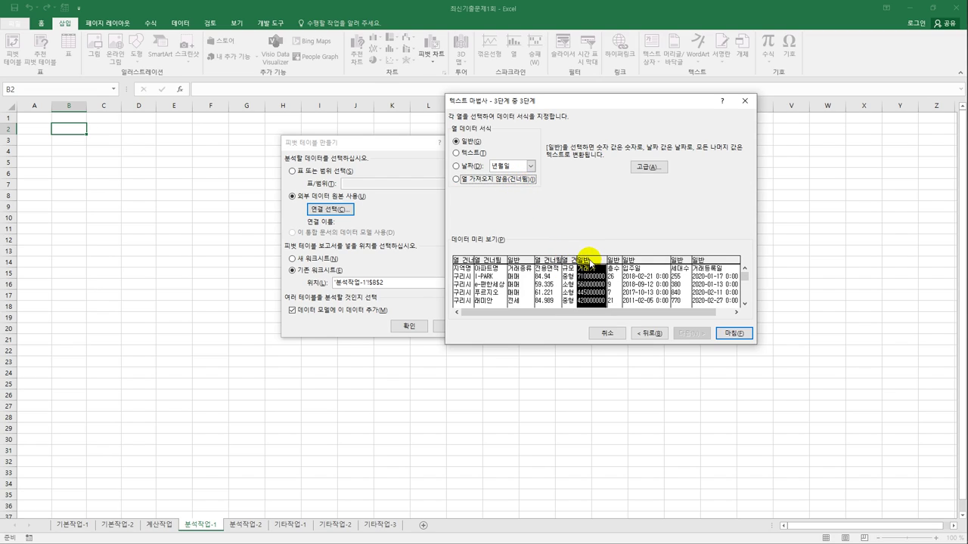
{"action": "left_click", "coordinate": [520, 179]}
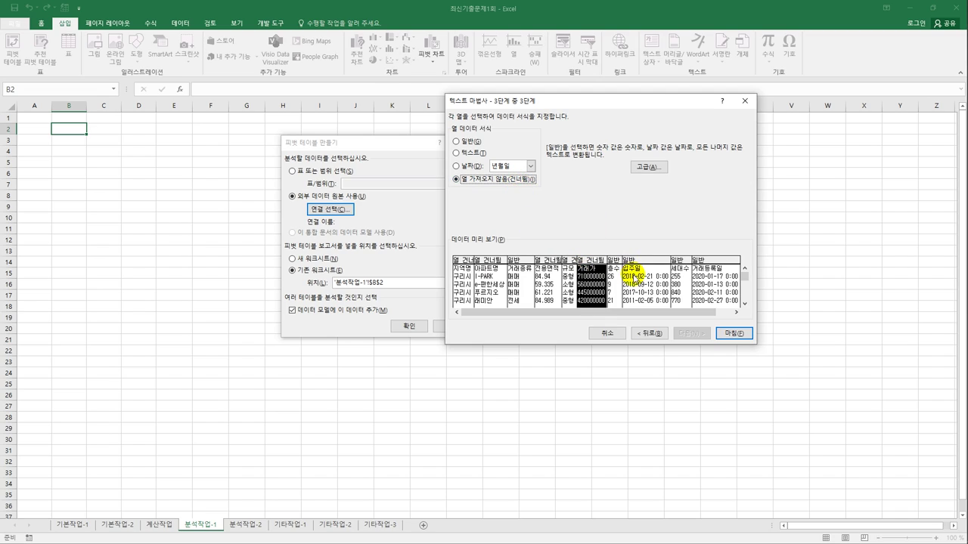
{"action": "left_click", "coordinate": [614, 267]}
{"action": "left_click", "coordinate": [520, 179]}
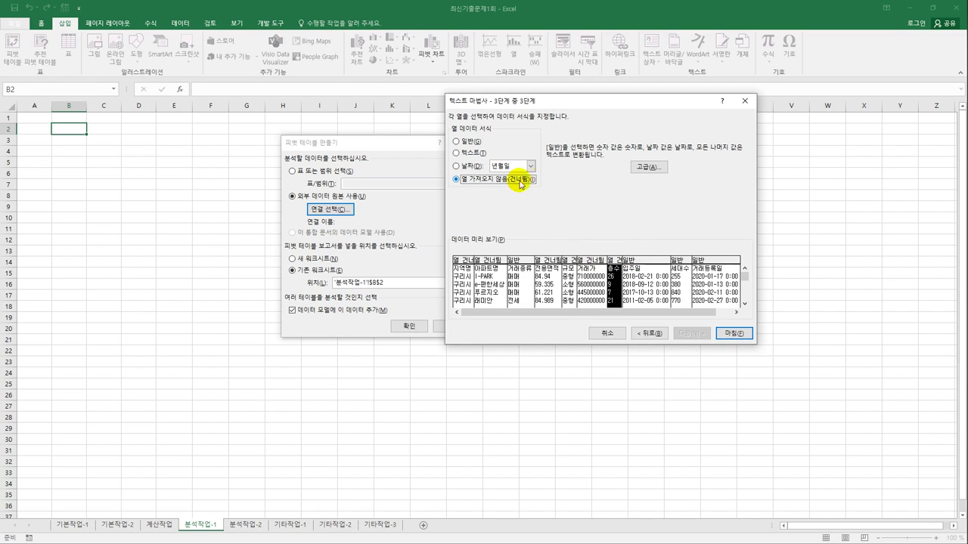
{"action": "left_click", "coordinate": [644, 265]}
{"action": "left_click", "coordinate": [679, 263]}
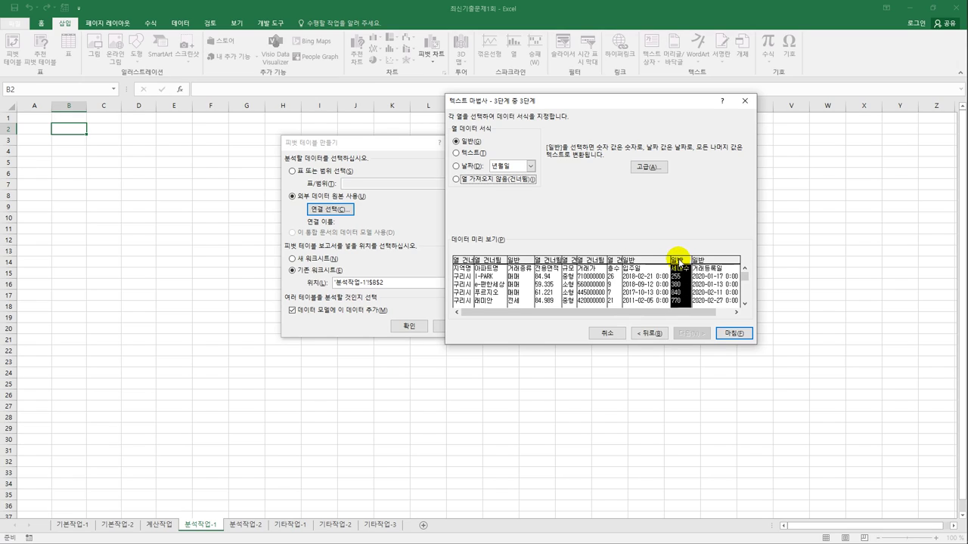
{"action": "left_click", "coordinate": [520, 180]}
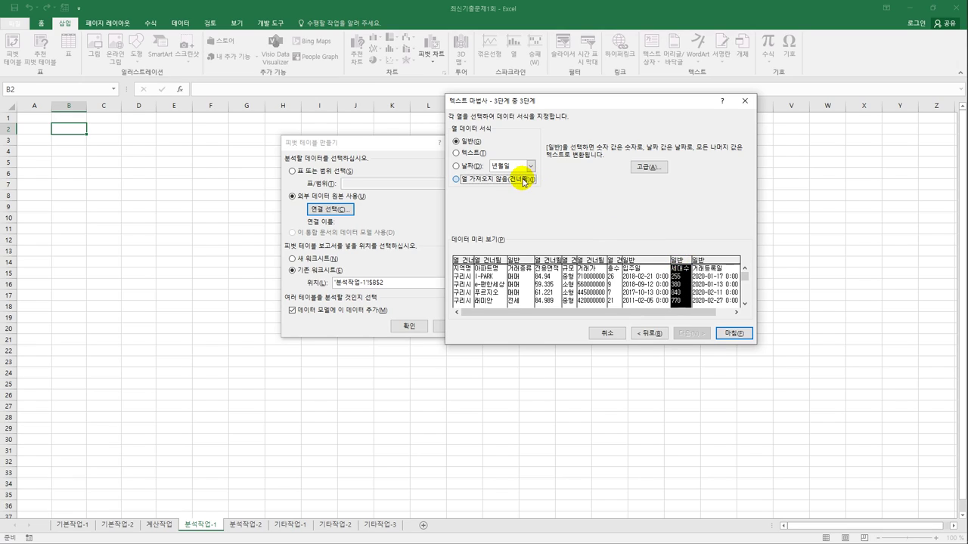
{"action": "left_click", "coordinate": [703, 263]}
{"action": "left_click", "coordinate": [460, 179]}
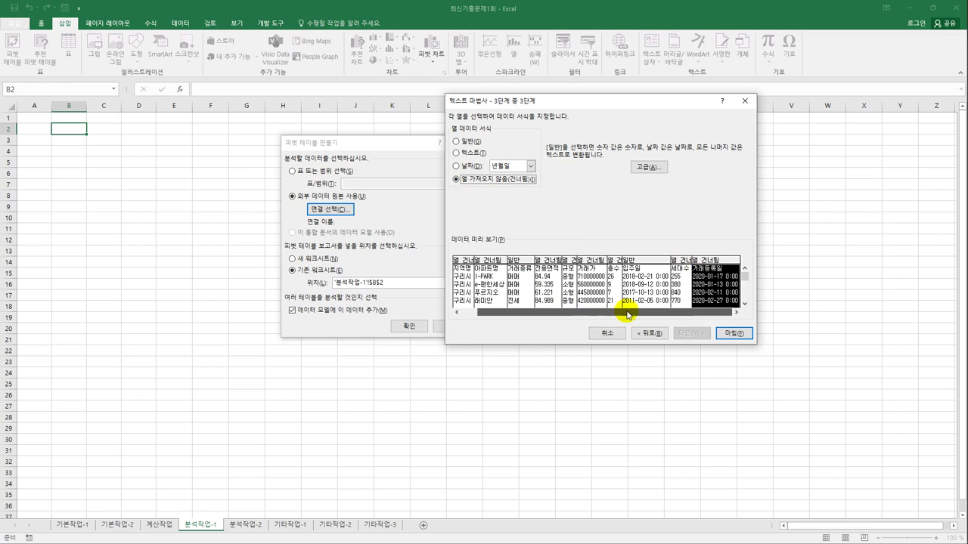
Step: Check the import settings in the data preview, especially for the columns 거래종류, 입주일 and 거래수수료
{"action": "left_click", "coordinate": [524, 273]}
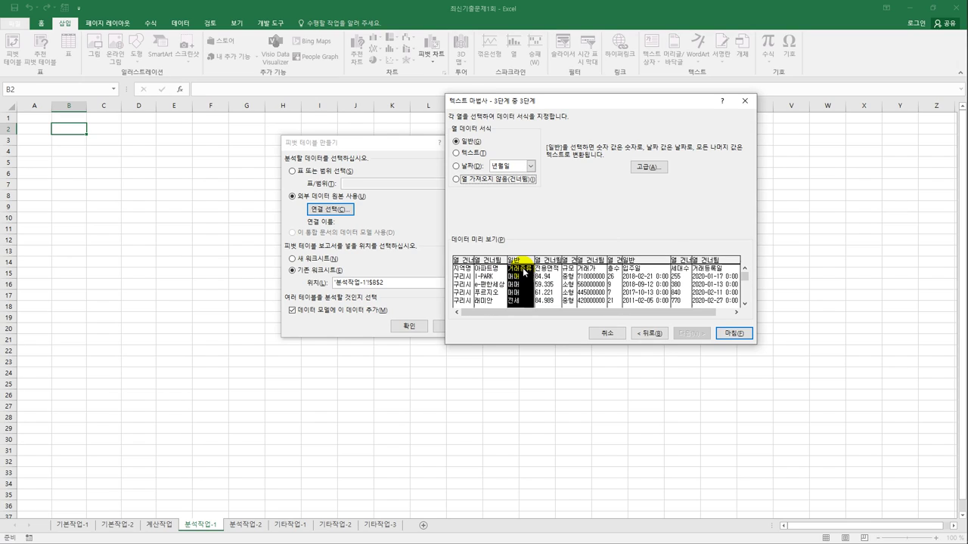
{"action": "left_click", "coordinate": [647, 271]}
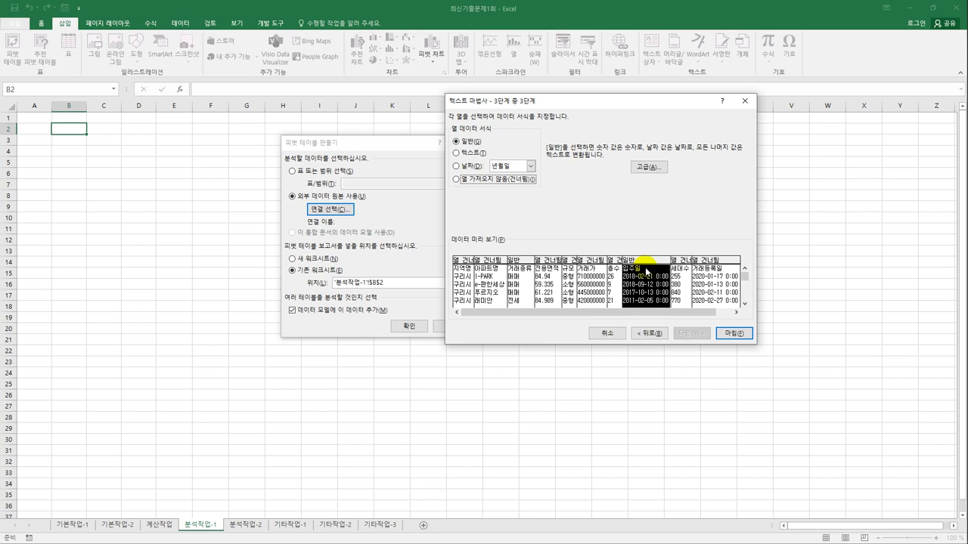
{"action": "left_click", "coordinate": [572, 304]}
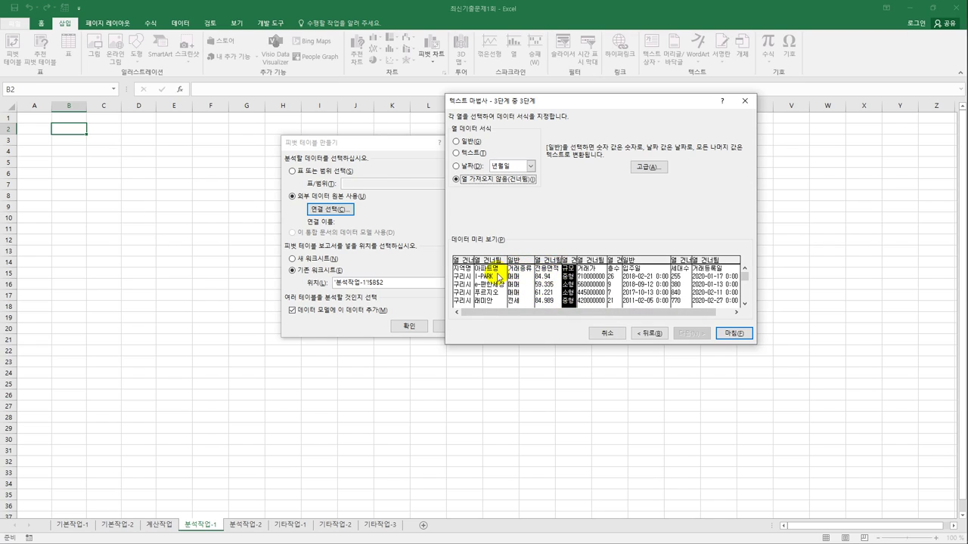
{"action": "left_click", "coordinate": [639, 262]}
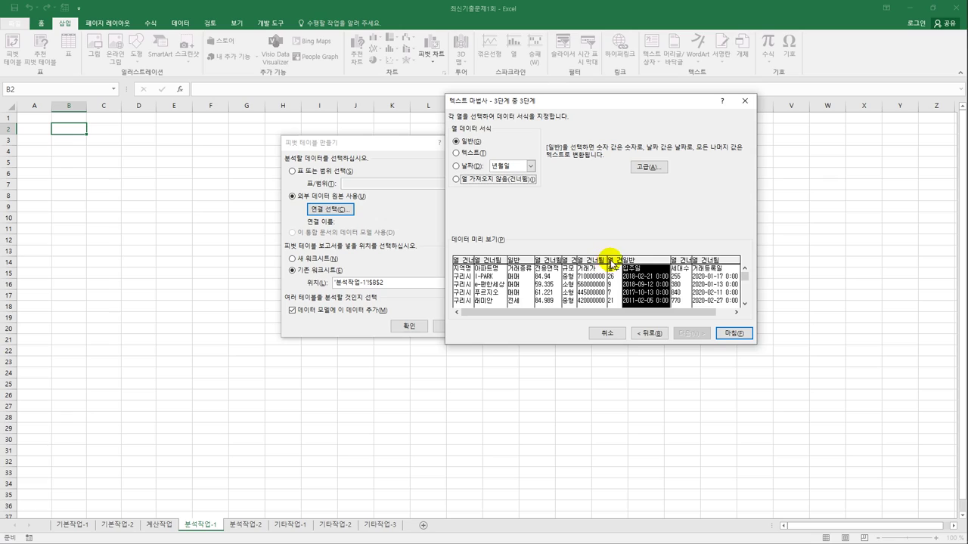
{"action": "left_click", "coordinate": [528, 264]}
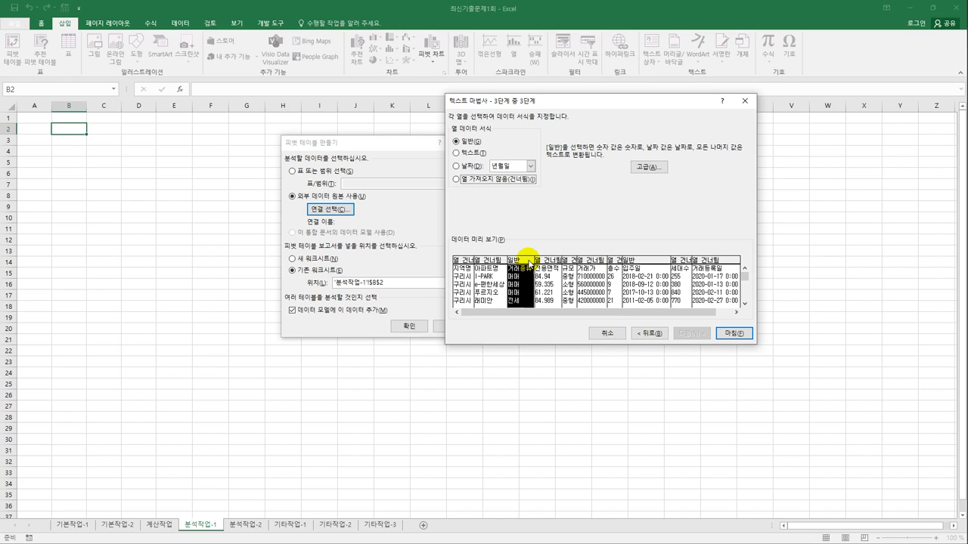
{"action": "left_click", "coordinate": [673, 304]}
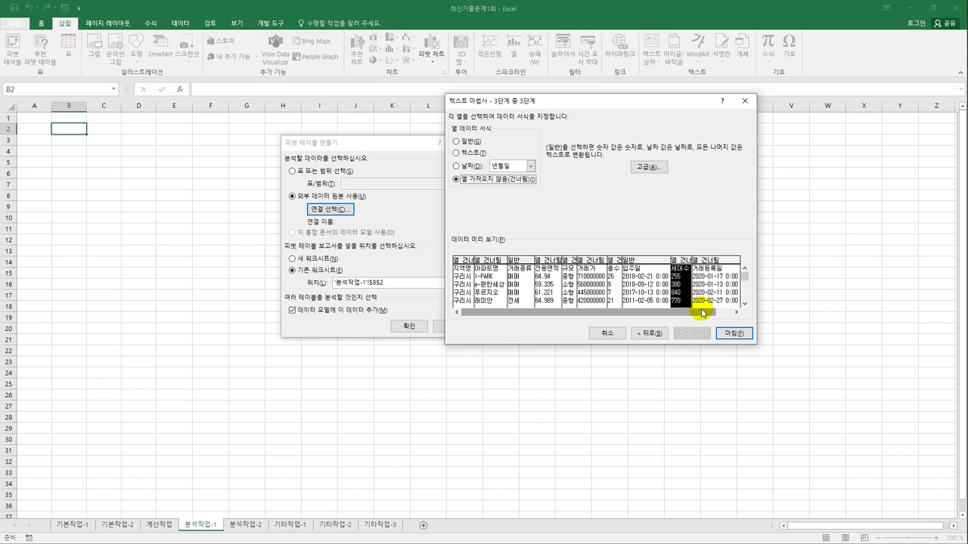
{"action": "left_click", "coordinate": [728, 311]}
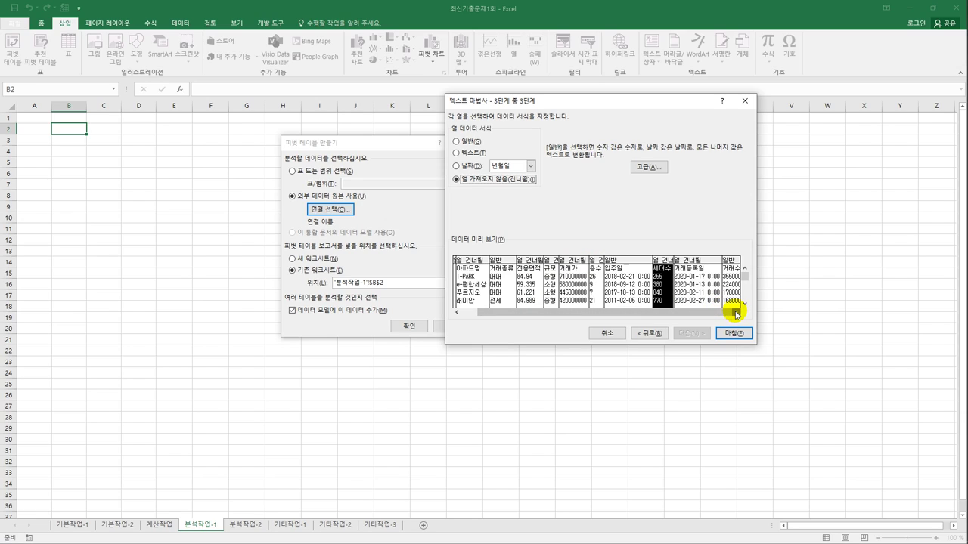
{"action": "left_click", "coordinate": [727, 266]}
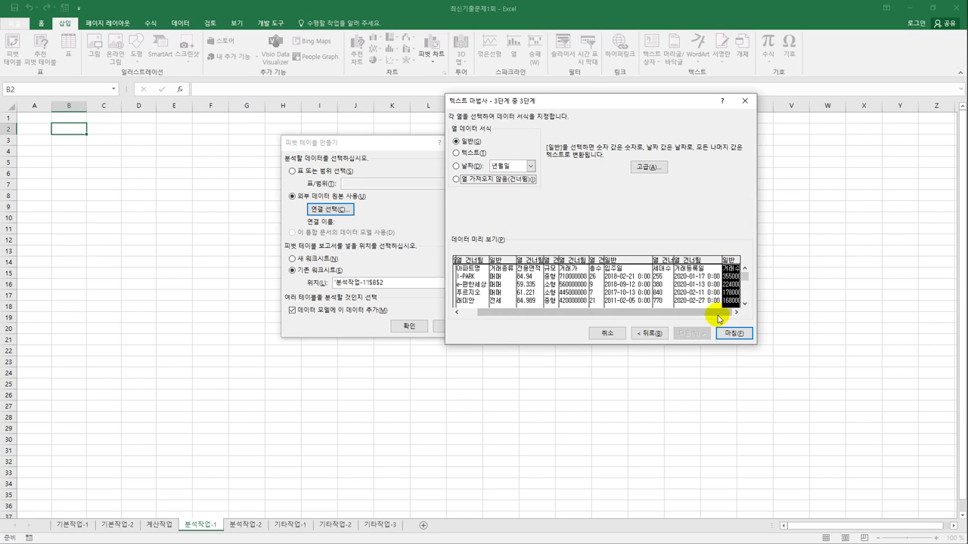
{"action": "left_click_drag", "start_coordinate": [720, 317], "coordinate": [625, 318]}
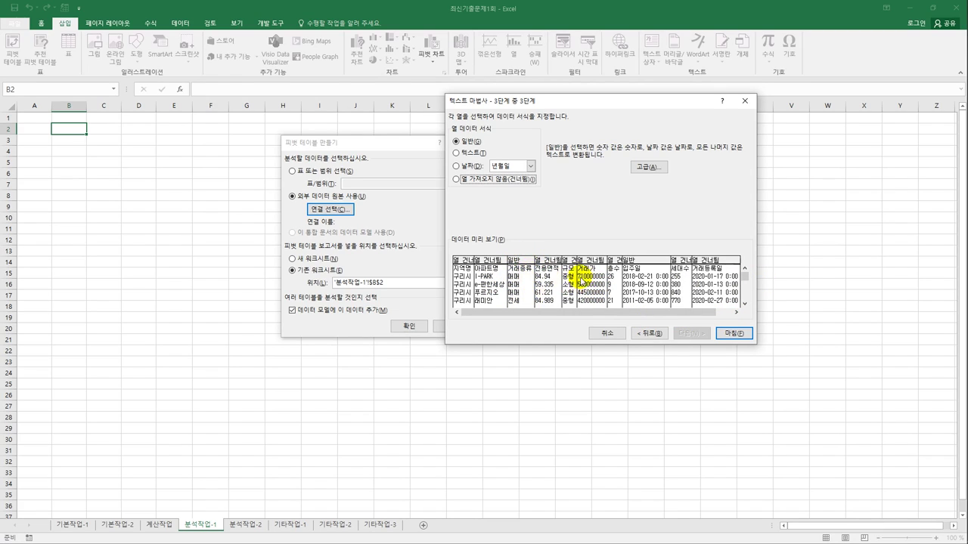
{"action": "left_click", "coordinate": [521, 263]}
{"action": "left_click", "coordinate": [658, 263]}
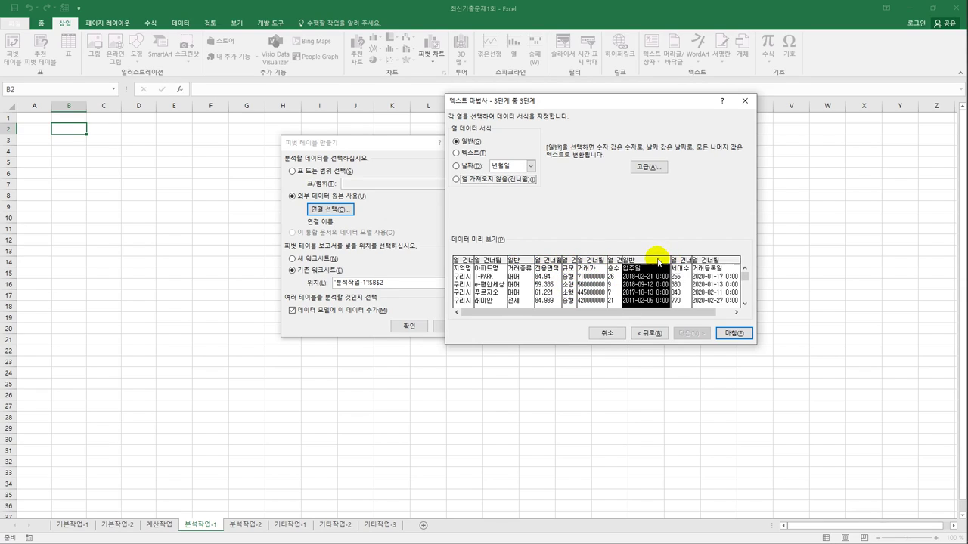
{"action": "left_click", "coordinate": [724, 312]}
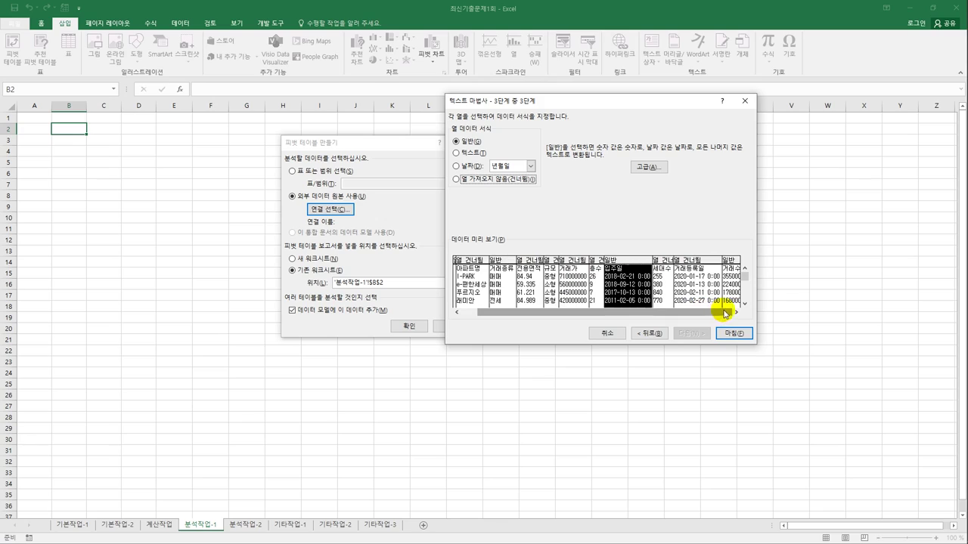
{"action": "left_click", "coordinate": [732, 261]}
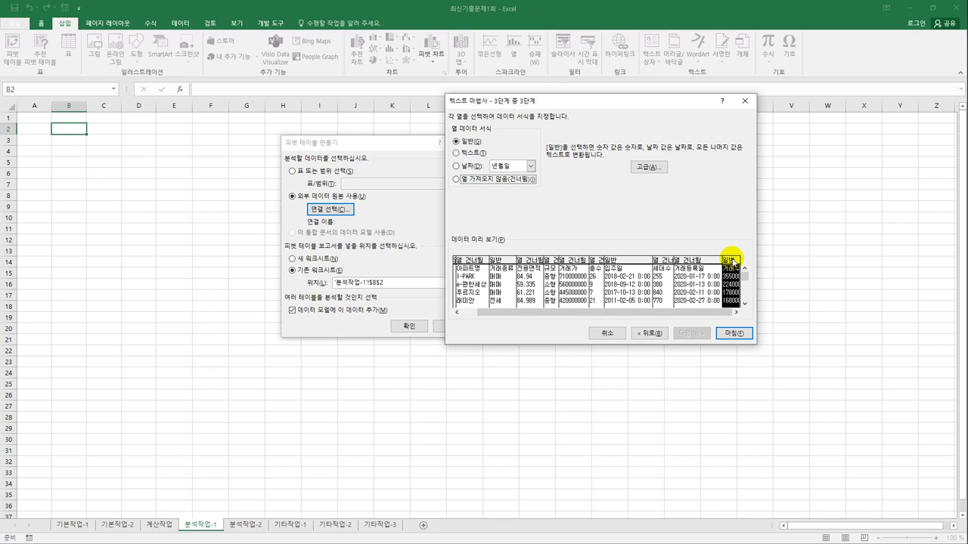
Step: Finish the import and create the pivot table with 입주일 as rows, 거래종류 as columns and 거래수수료 as values
{"action": "left_click", "coordinate": [732, 334]}
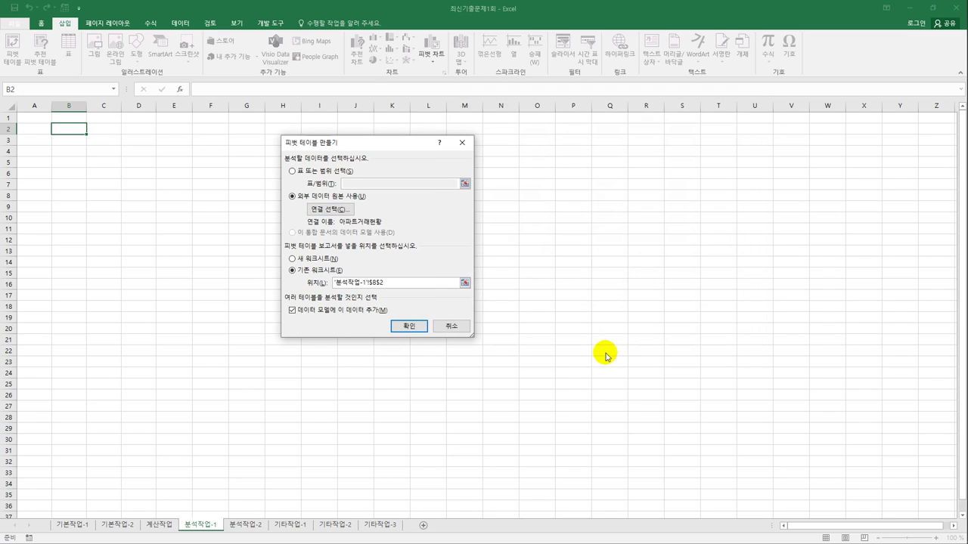
{"action": "left_click", "coordinate": [409, 326]}
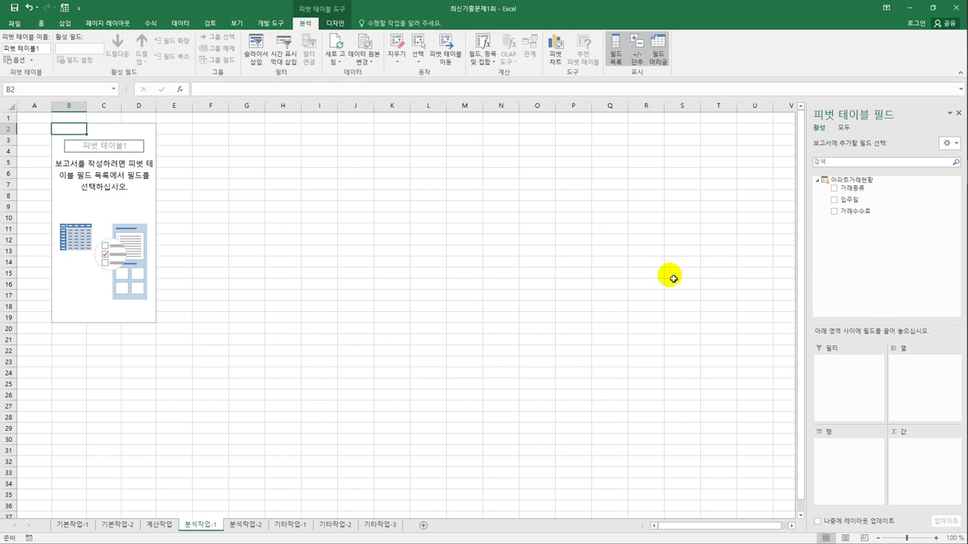
{"action": "left_click_drag", "start_coordinate": [879, 210], "coordinate": [845, 460]}
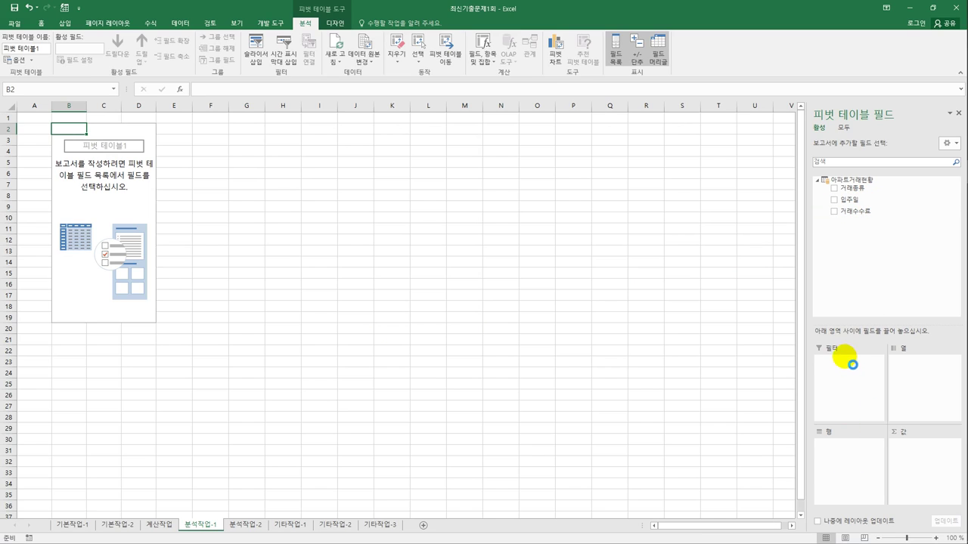
{"action": "left_click_drag", "start_coordinate": [860, 195], "coordinate": [915, 374]}
{"action": "left_click_drag", "start_coordinate": [865, 211], "coordinate": [914, 458]}
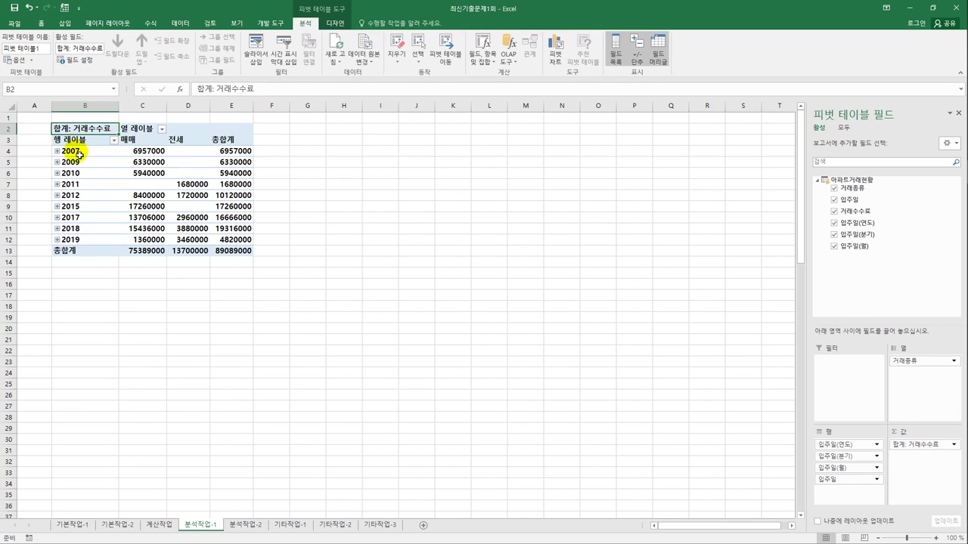
Step: Change the pivot table's report layout so each row field has its own column headed by its field name
{"action": "mouse_move", "coordinate": [160, 240]}
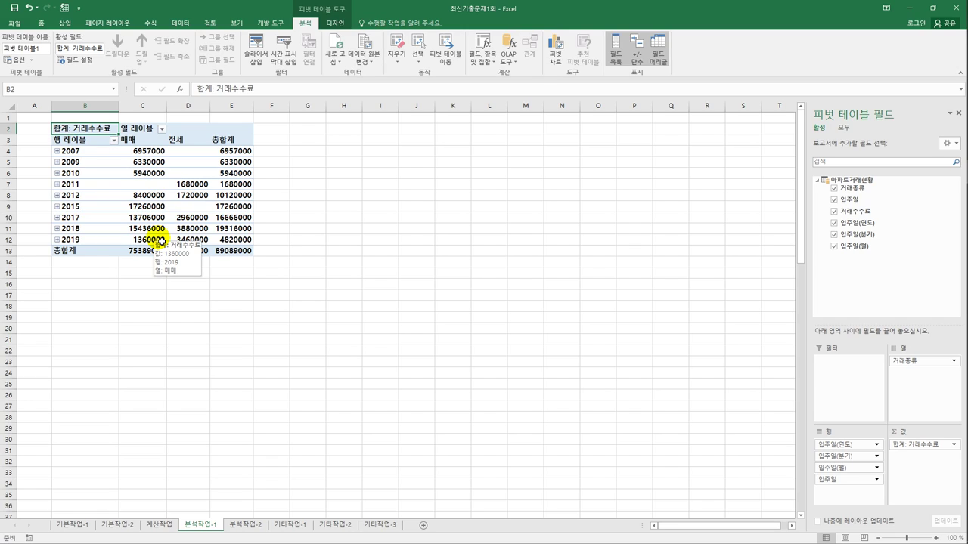
{"action": "left_click", "coordinate": [331, 22]}
{"action": "left_click", "coordinate": [64, 55]}
{"action": "left_click", "coordinate": [84, 114]}
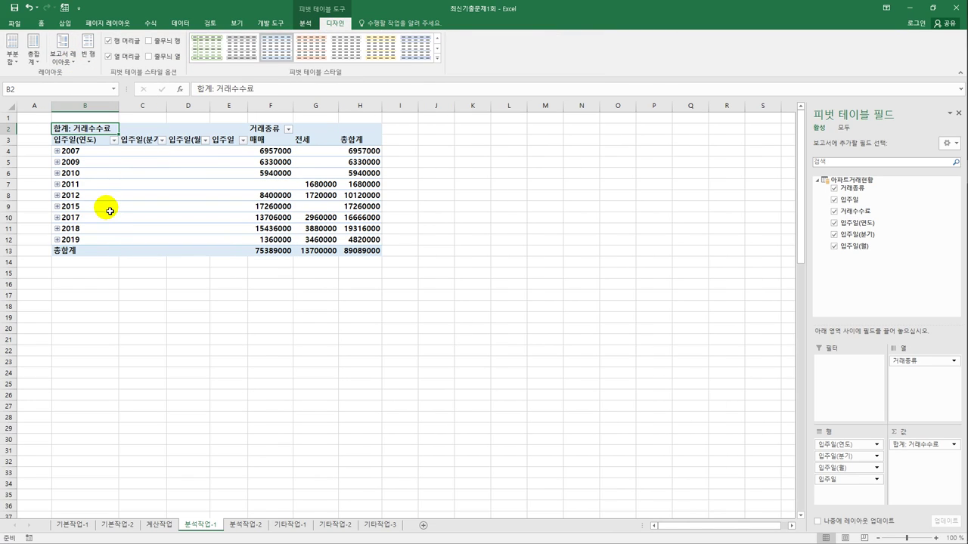
Step: Group the 입주일 dates by year (연) only, removing the month (월) and quarter (분기) units
{"action": "left_click", "coordinate": [87, 156]}
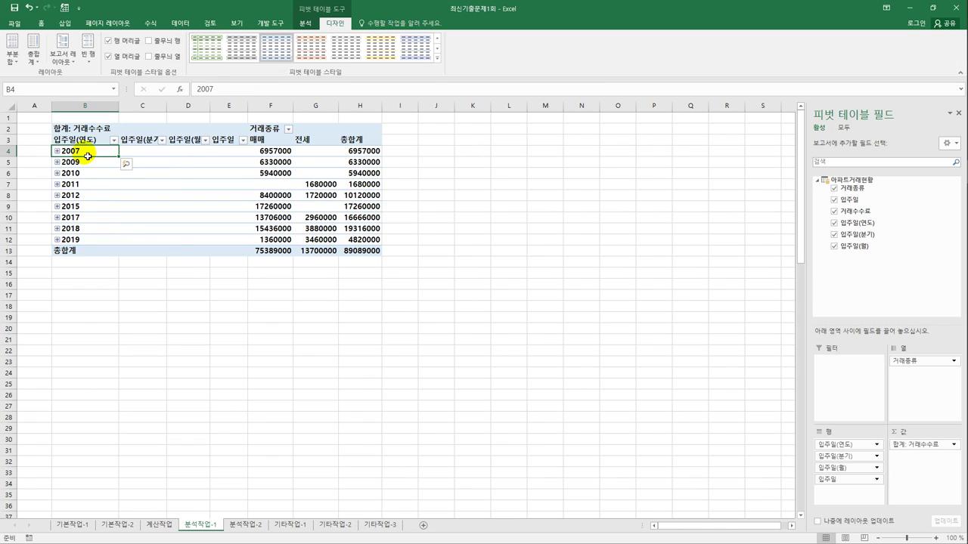
{"action": "right_click", "coordinate": [88, 156]}
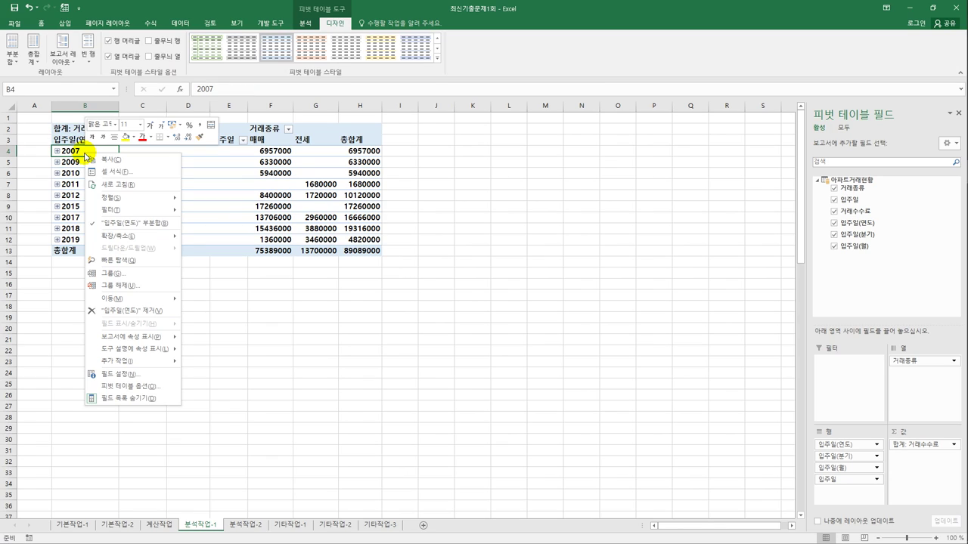
{"action": "left_click", "coordinate": [123, 278]}
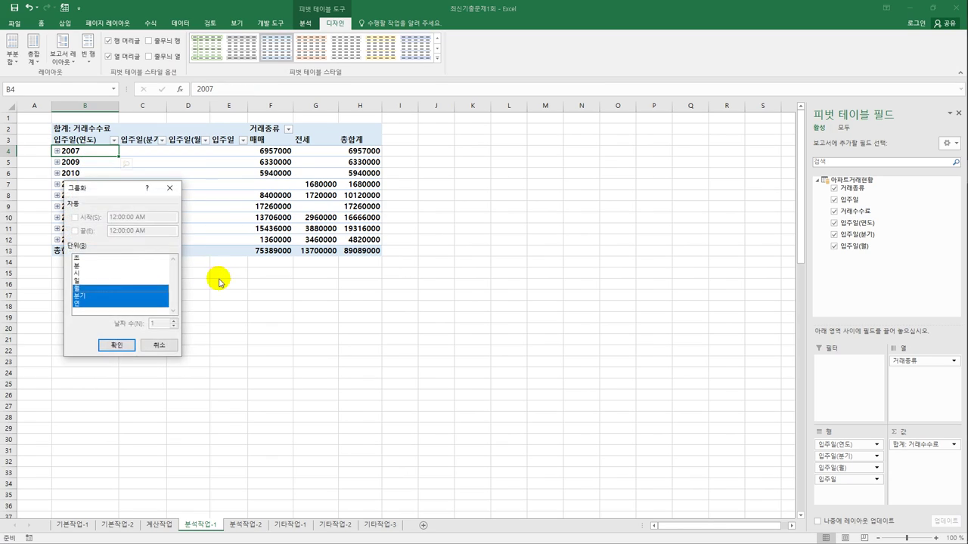
{"action": "left_click_drag", "start_coordinate": [112, 190], "coordinate": [445, 155]}
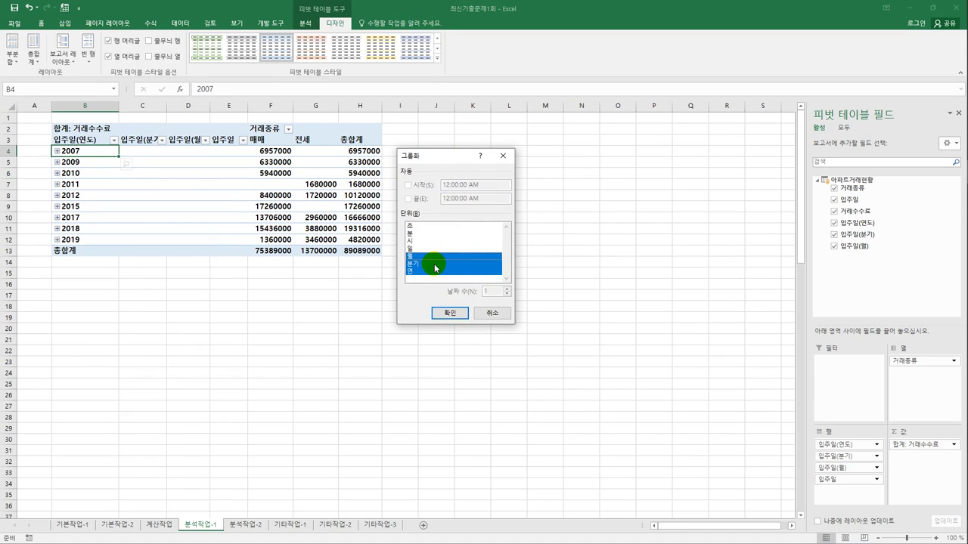
{"action": "left_click", "coordinate": [434, 258]}
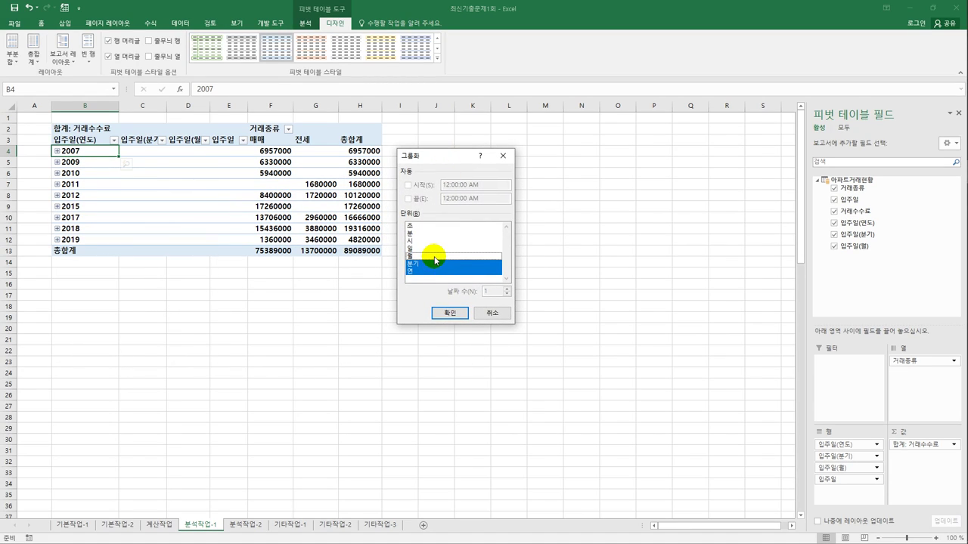
{"action": "left_click", "coordinate": [434, 265]}
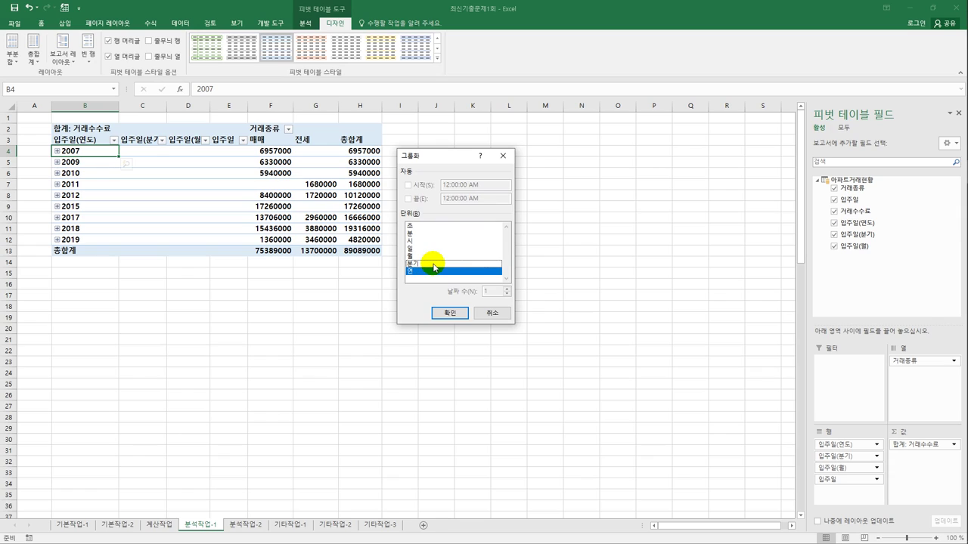
{"action": "left_click", "coordinate": [445, 312]}
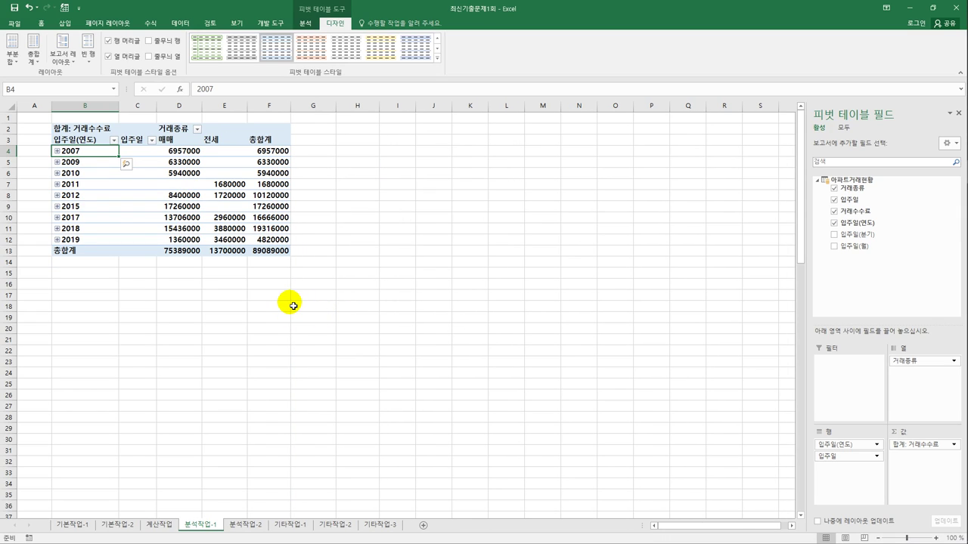
Step: Summarize the pivot table's 거래수수료 values by average (평균) and give them the accounting (회계) number format
{"action": "left_click", "coordinate": [94, 130]}
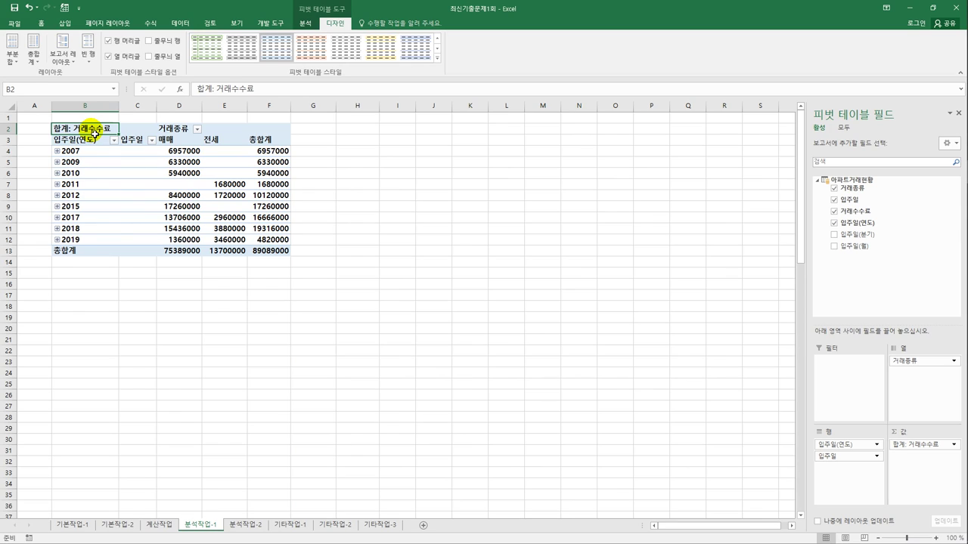
{"action": "right_click", "coordinate": [93, 133]}
{"action": "left_click", "coordinate": [162, 250]}
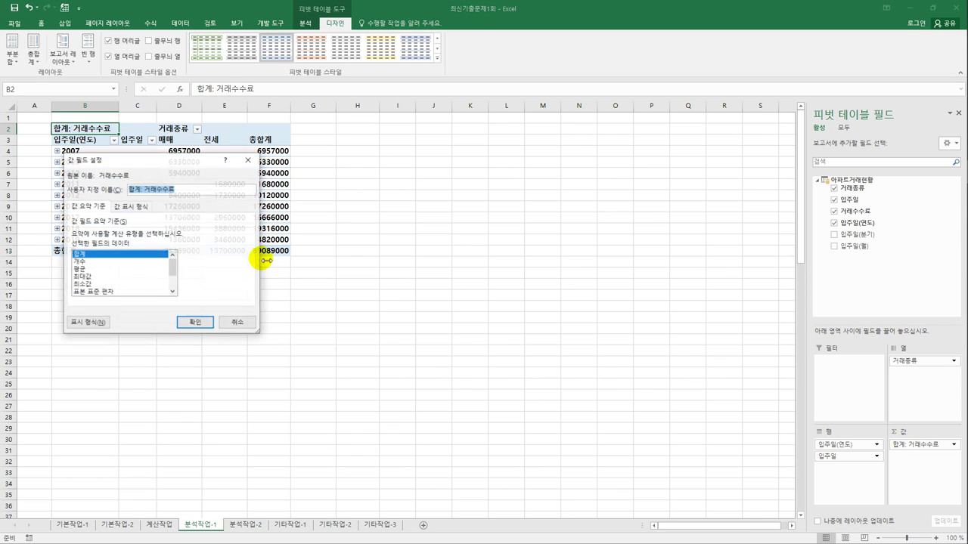
{"action": "left_click_drag", "start_coordinate": [164, 160], "coordinate": [440, 142]}
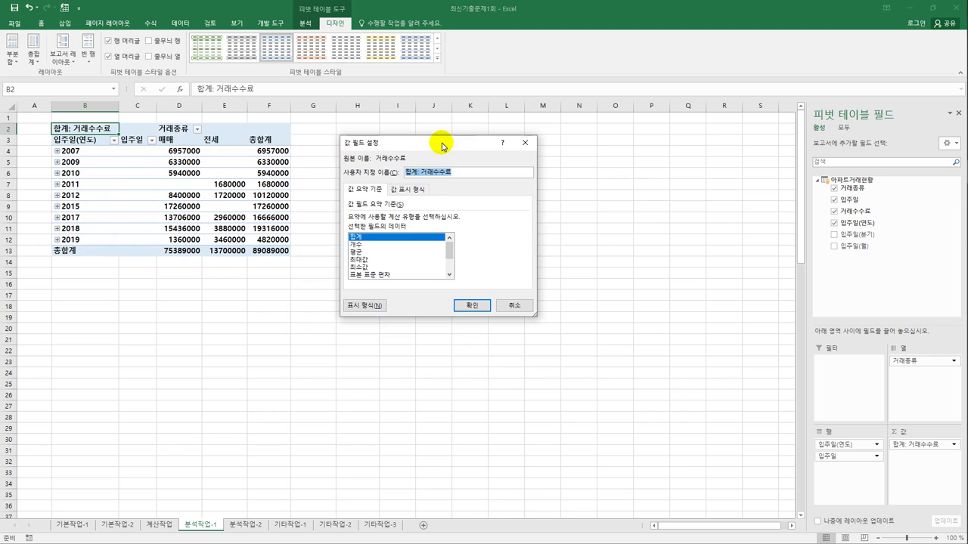
{"action": "left_click", "coordinate": [398, 252]}
{"action": "left_click", "coordinate": [374, 306]}
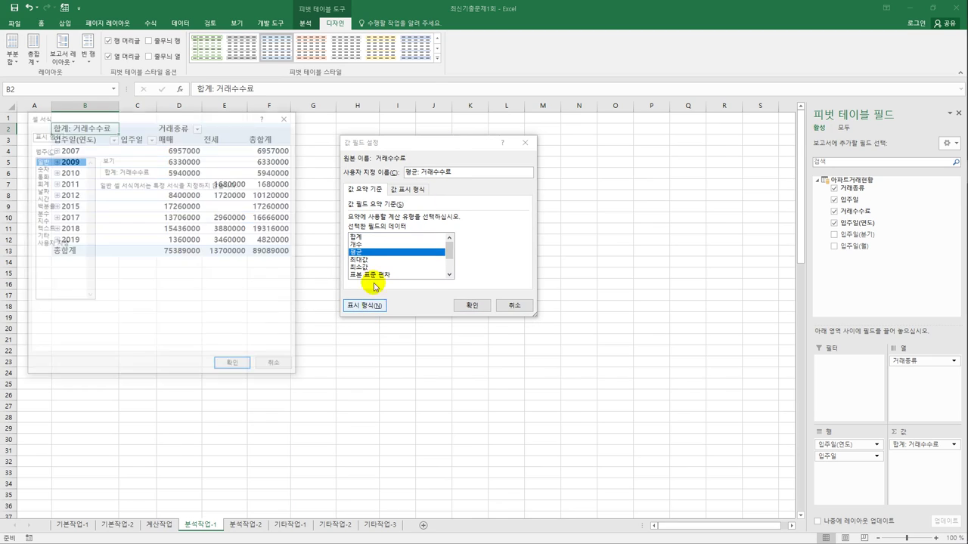
{"action": "left_click_drag", "start_coordinate": [196, 123], "coordinate": [254, 130]}
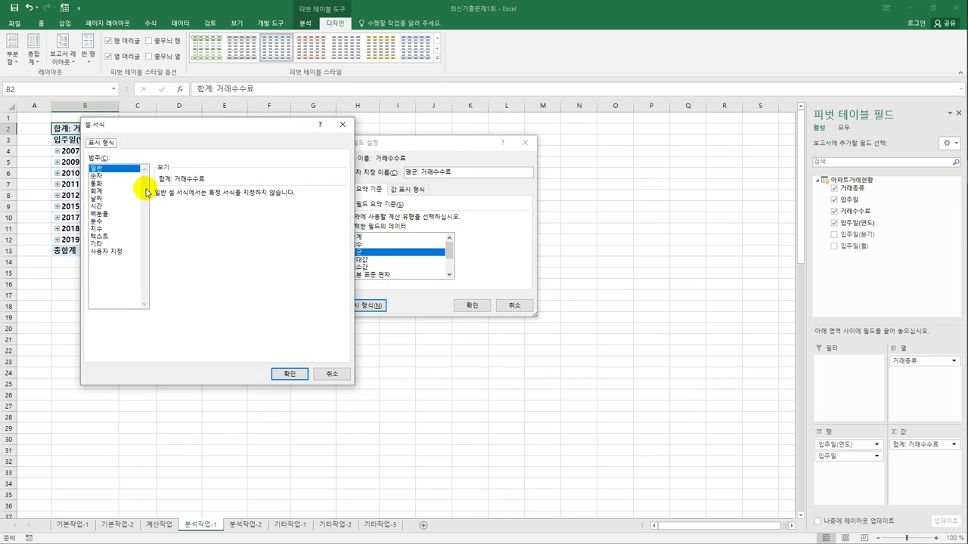
{"action": "left_click", "coordinate": [110, 191]}
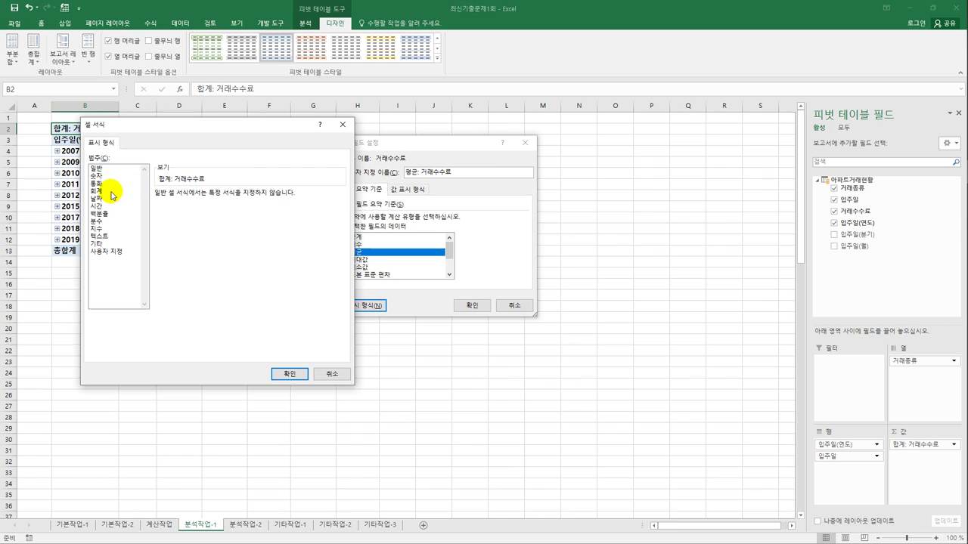
{"action": "left_click", "coordinate": [286, 376]}
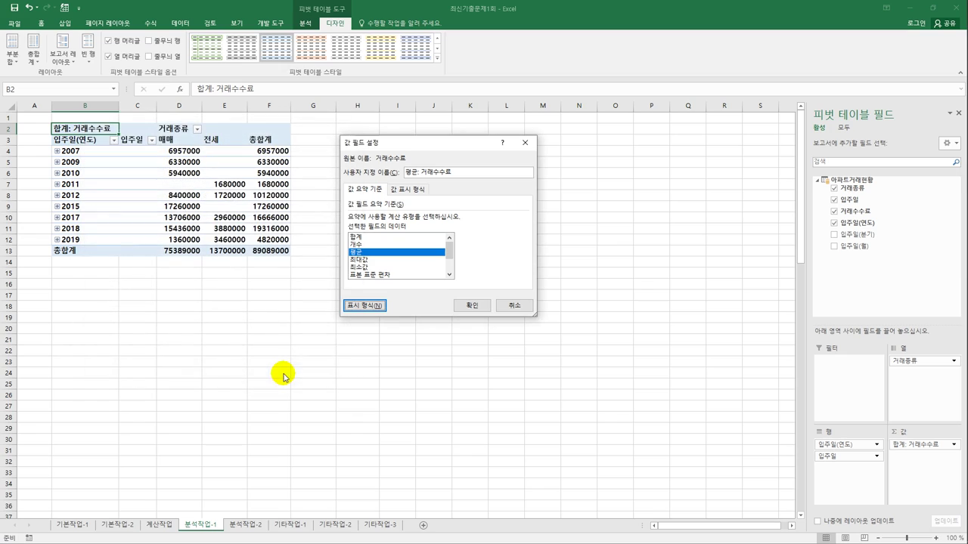
{"action": "left_click", "coordinate": [462, 307]}
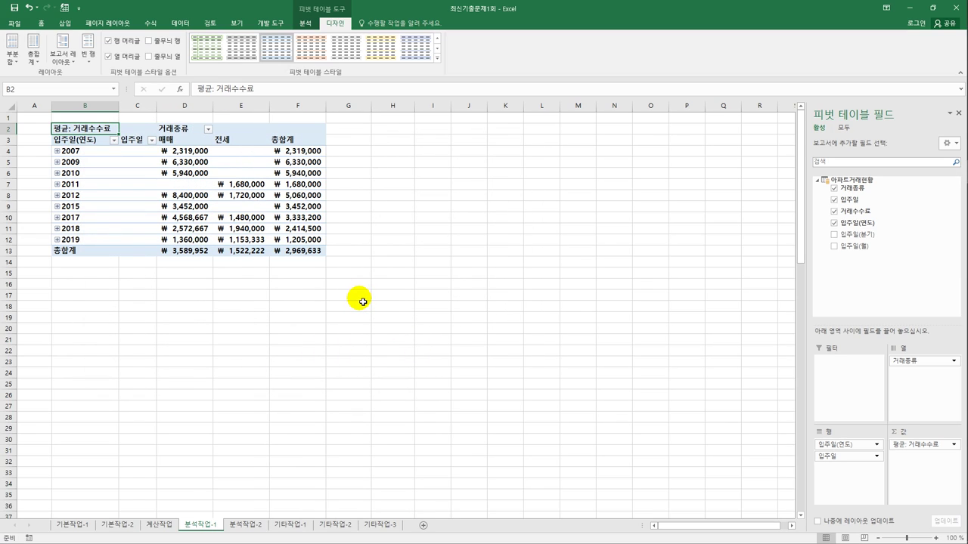
Step: Set the pivot table options to show * in empty cells and to merge and center cells with labels
{"action": "left_click", "coordinate": [242, 176]}
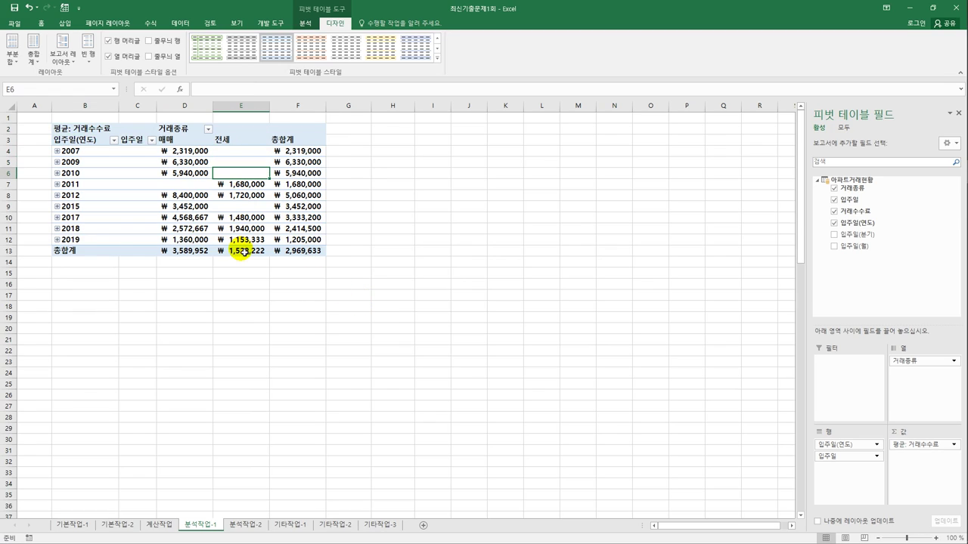
{"action": "left_click", "coordinate": [306, 26]}
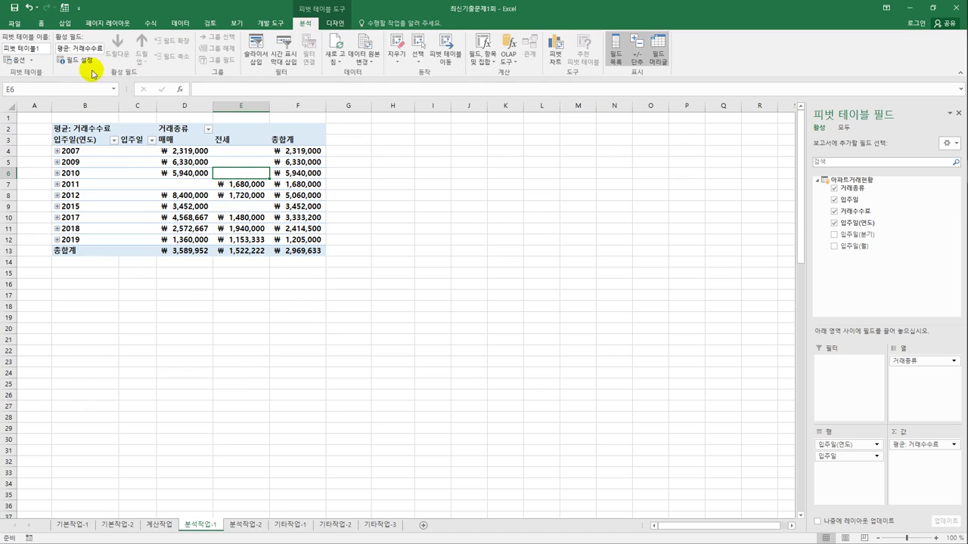
{"action": "left_click", "coordinate": [15, 59]}
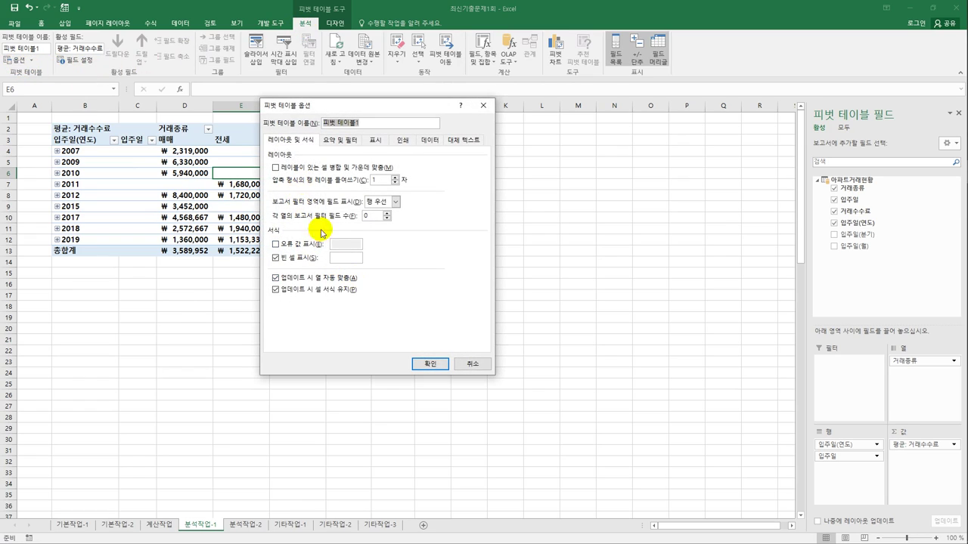
{"action": "left_click", "coordinate": [346, 260]}
{"action": "type", "text": "*"}
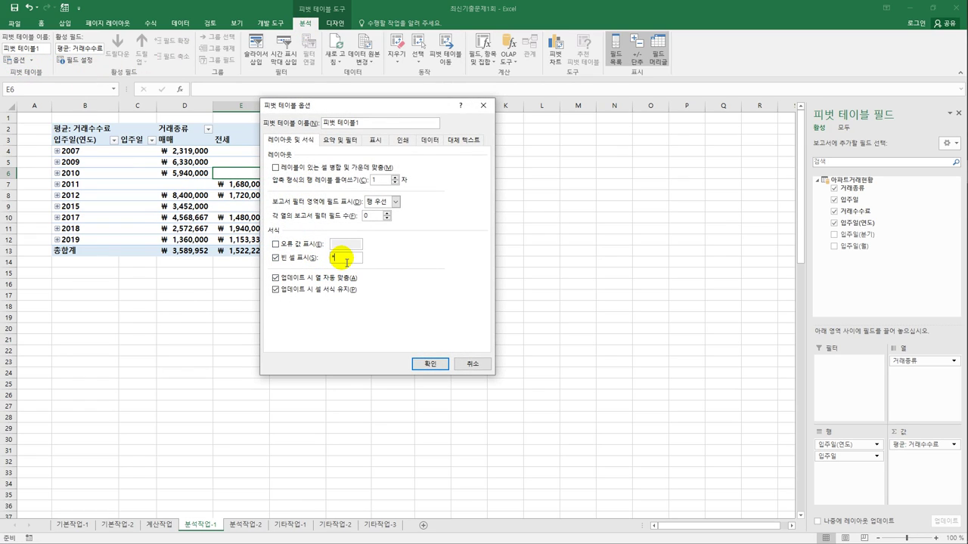
{"action": "left_click", "coordinate": [318, 167]}
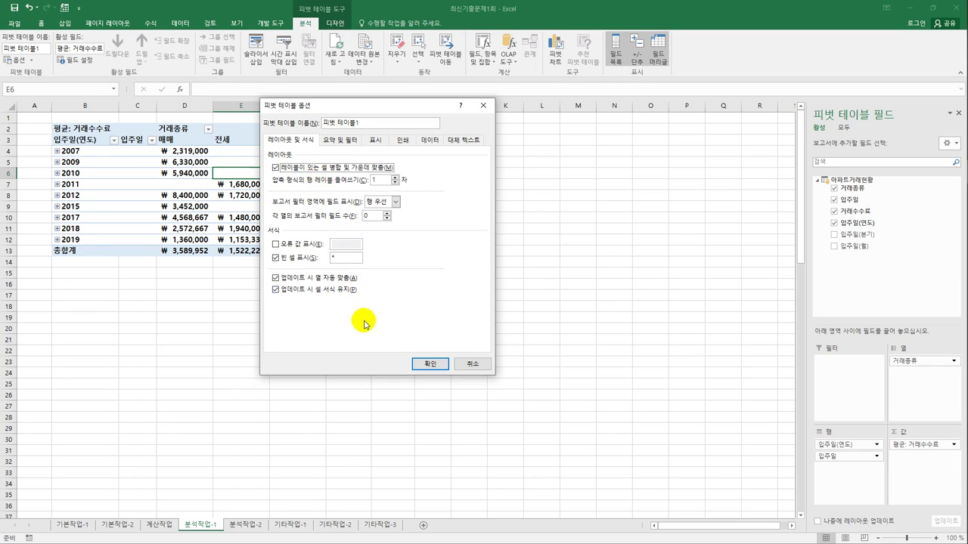
{"action": "left_click", "coordinate": [421, 364]}
{"action": "left_click", "coordinate": [397, 341]}
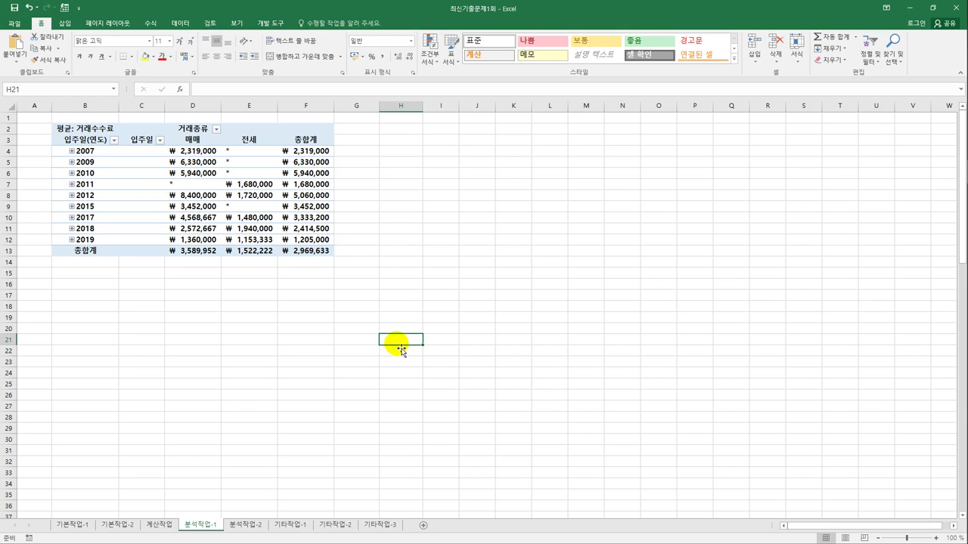
Step: On the 분석작업-2 sheet, remove duplicate rows from 표1, comparing only the 이름 column
{"action": "left_click", "coordinate": [261, 530]}
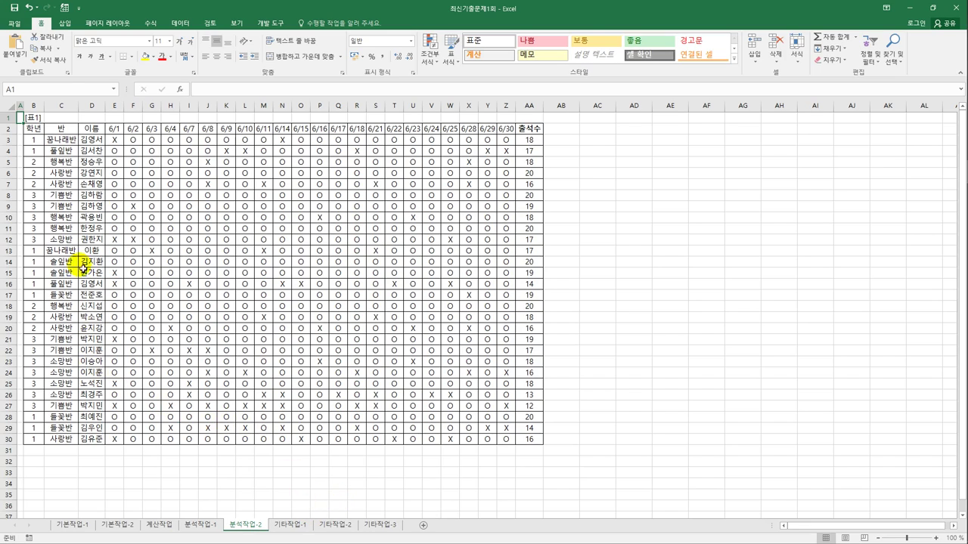
{"action": "left_click", "coordinate": [33, 128]}
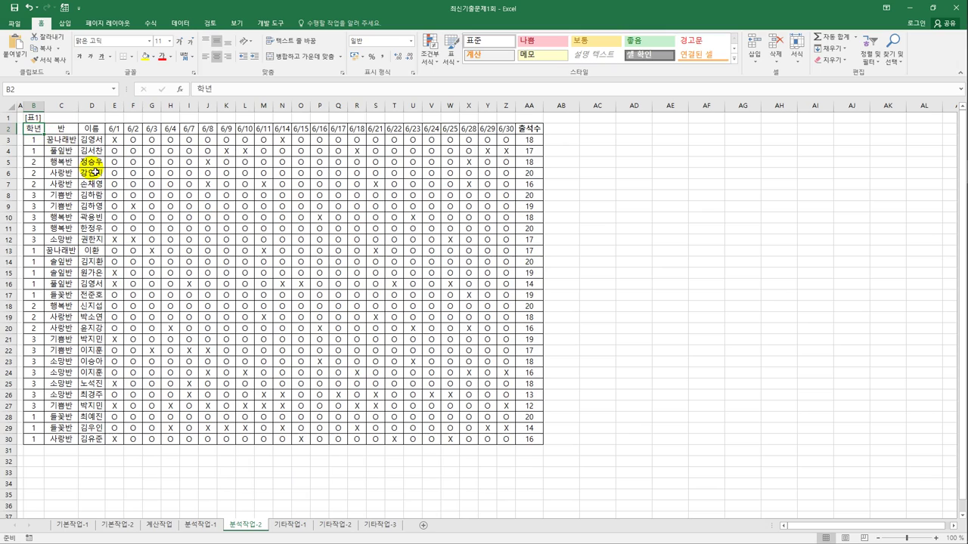
{"action": "left_click", "coordinate": [114, 162]}
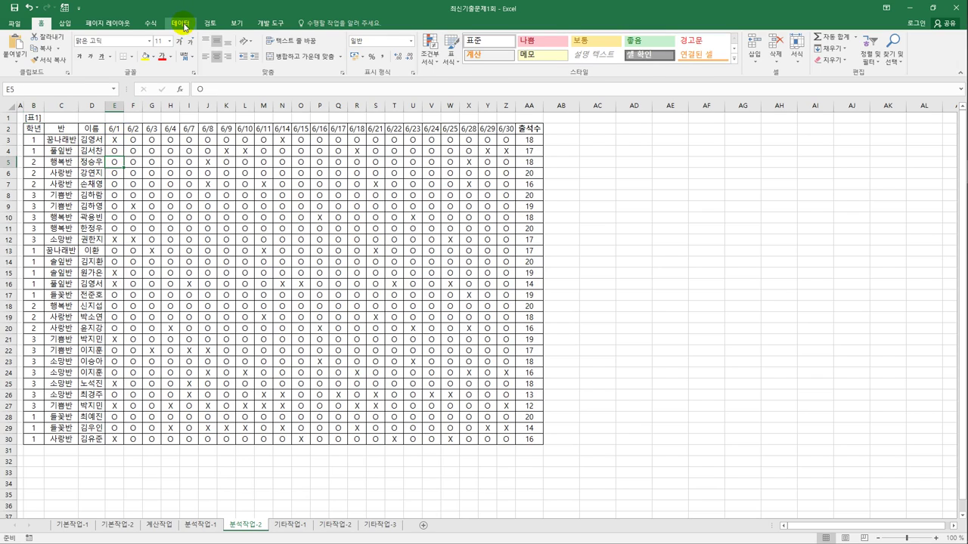
{"action": "left_click", "coordinate": [182, 24]}
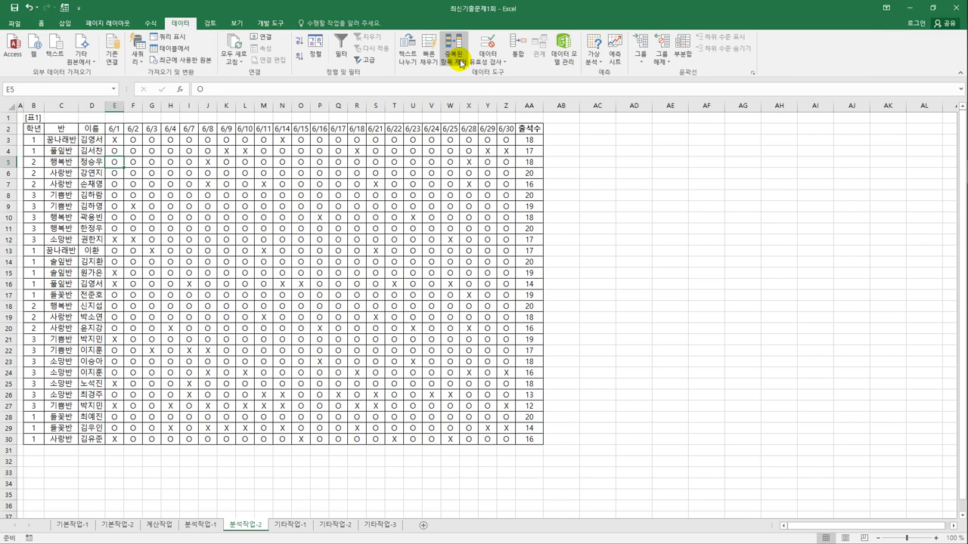
{"action": "left_click", "coordinate": [461, 60]}
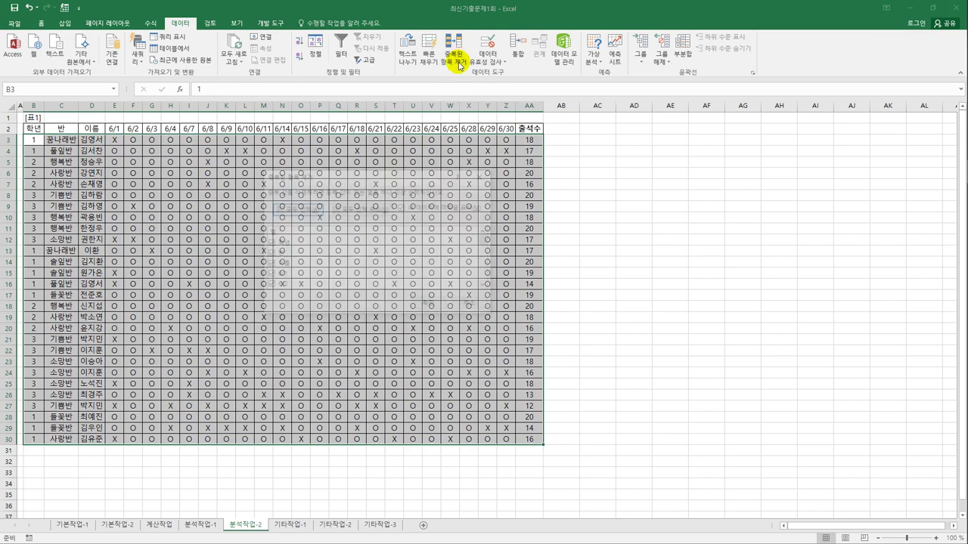
{"action": "left_click", "coordinate": [371, 217]}
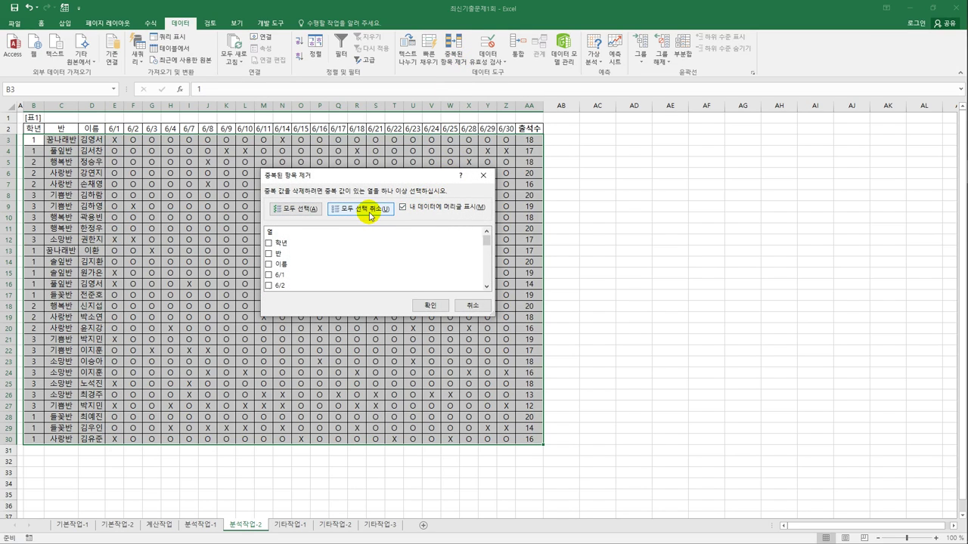
{"action": "left_click", "coordinate": [283, 265]}
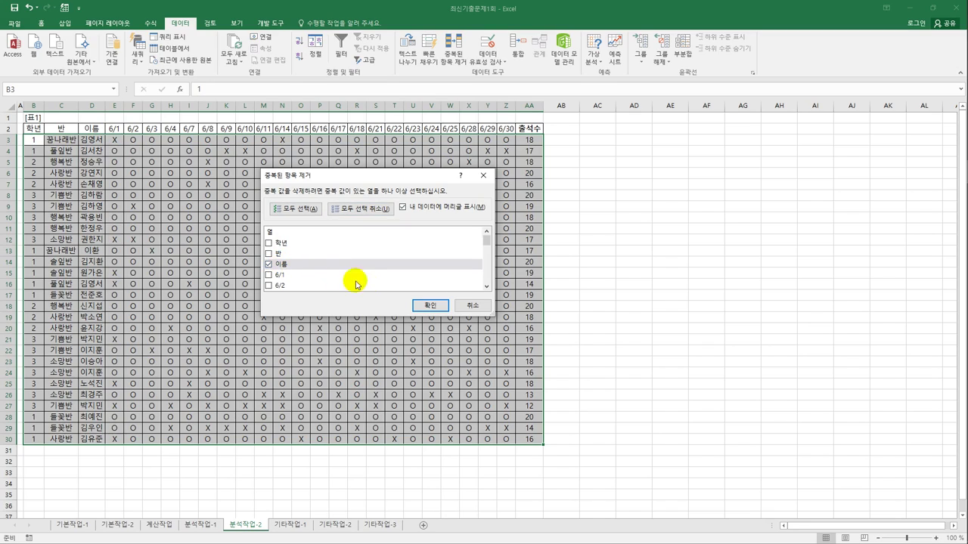
{"action": "left_click", "coordinate": [428, 306]}
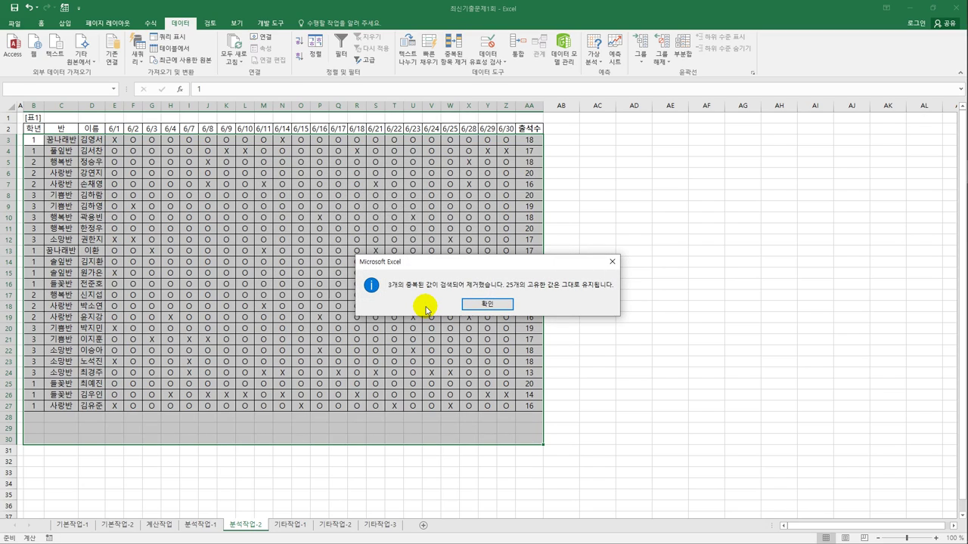
{"action": "left_click", "coordinate": [478, 306]}
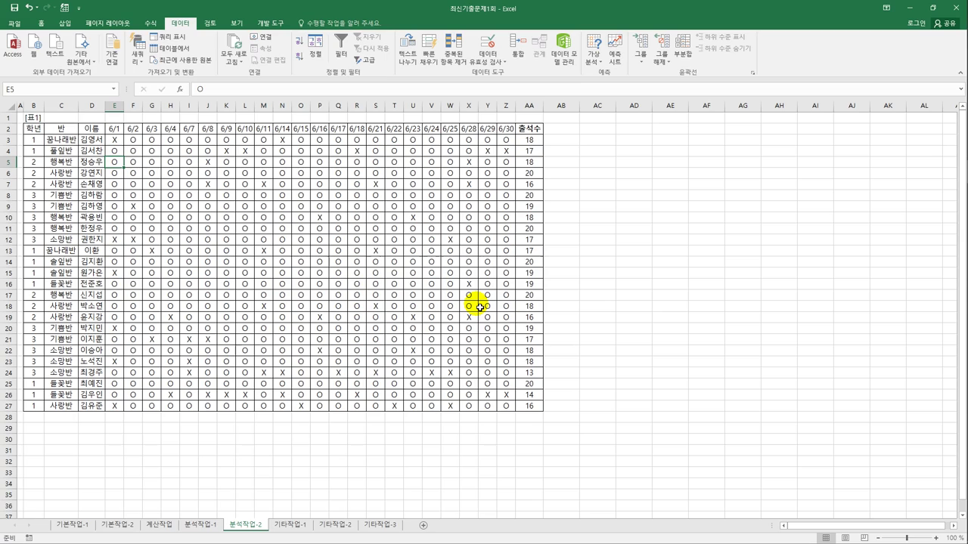
Step: Add a greater-than-17 highlight rule to the 출석수 values in AA3:AA27, using green fill with dark green text
{"action": "left_click", "coordinate": [533, 143]}
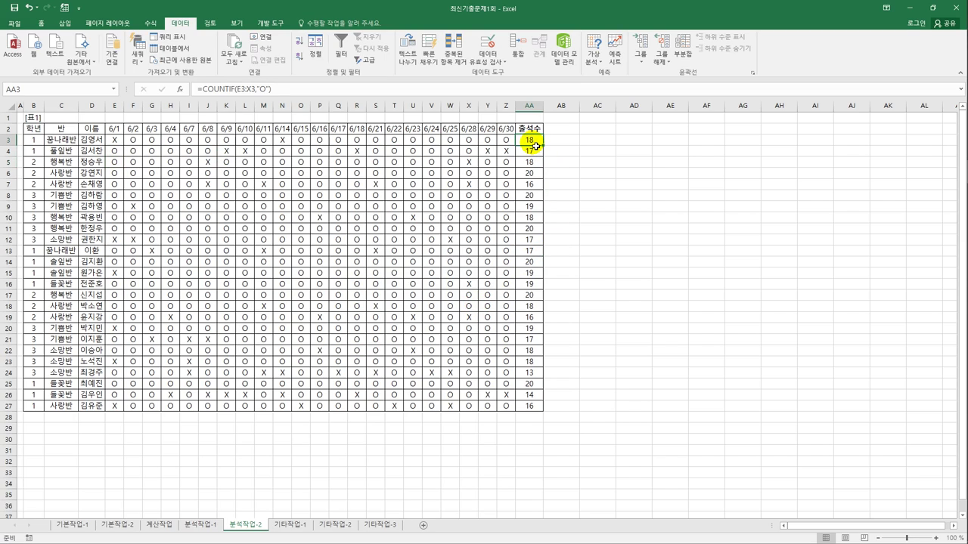
{"action": "left_click_drag", "start_coordinate": [535, 141], "coordinate": [539, 406]}
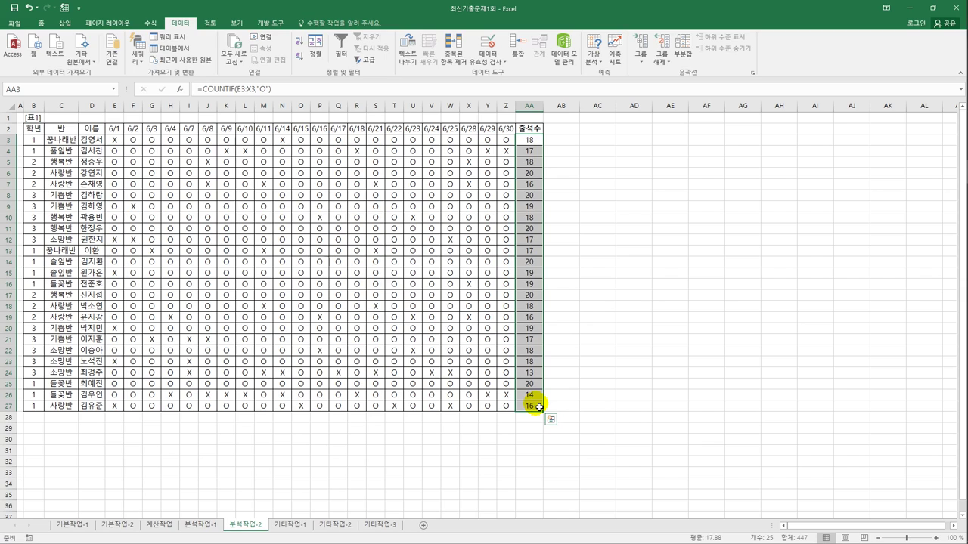
{"action": "left_click", "coordinate": [43, 26]}
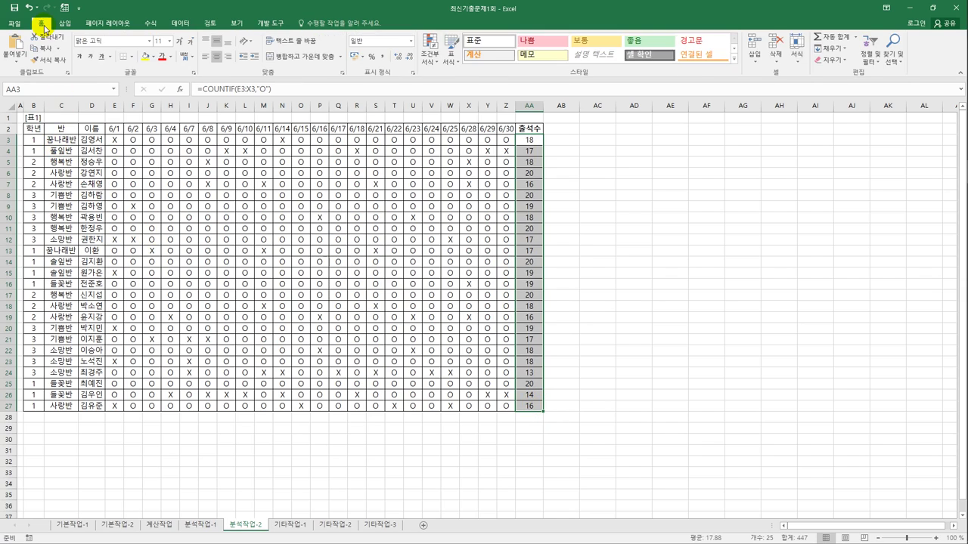
{"action": "left_click", "coordinate": [427, 53]}
{"action": "mouse_move", "coordinate": [455, 89]}
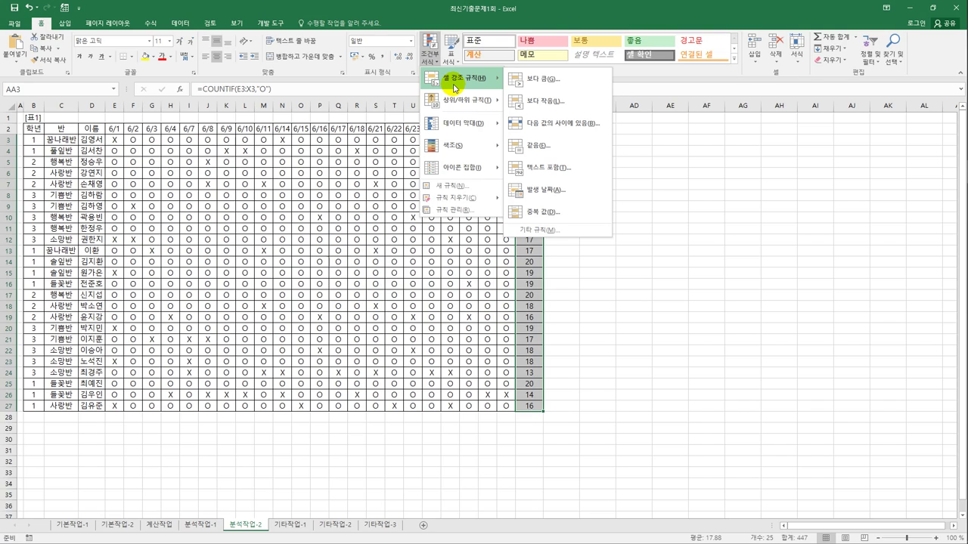
{"action": "left_click", "coordinate": [540, 85]}
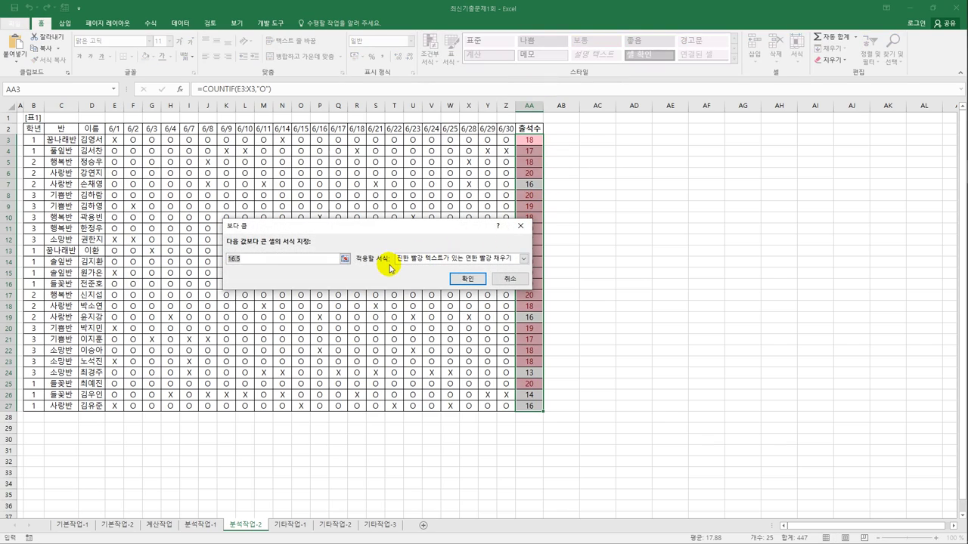
{"action": "type", "text": "17"}
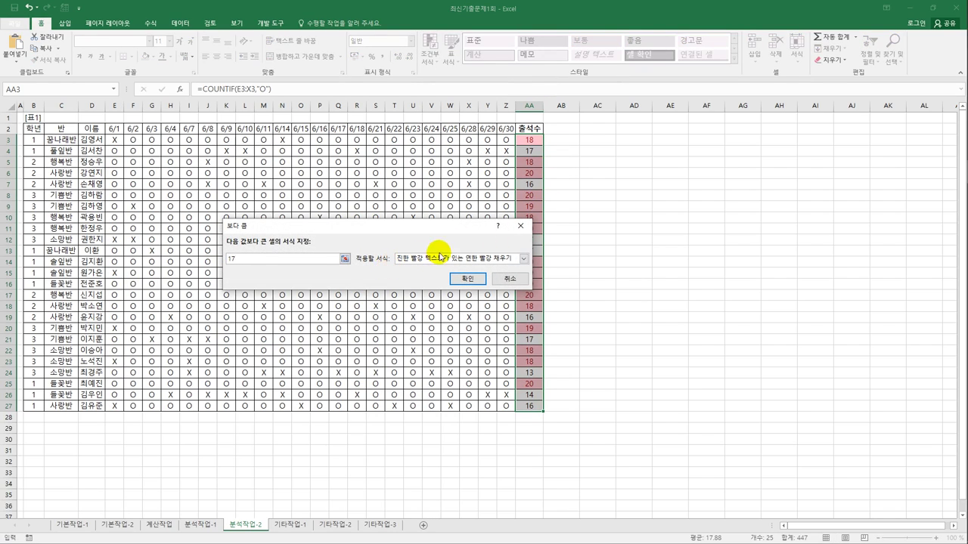
{"action": "left_click", "coordinate": [523, 259]}
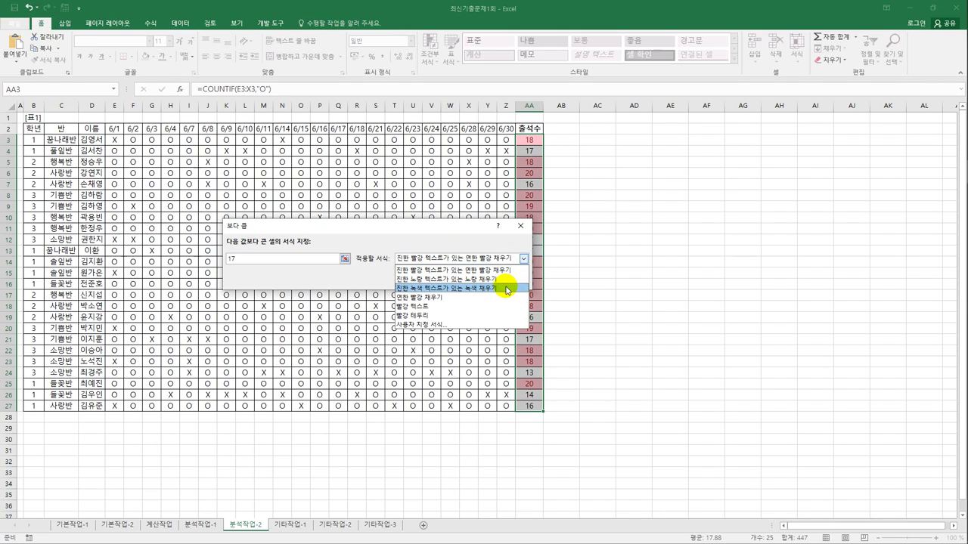
{"action": "left_click", "coordinate": [506, 288]}
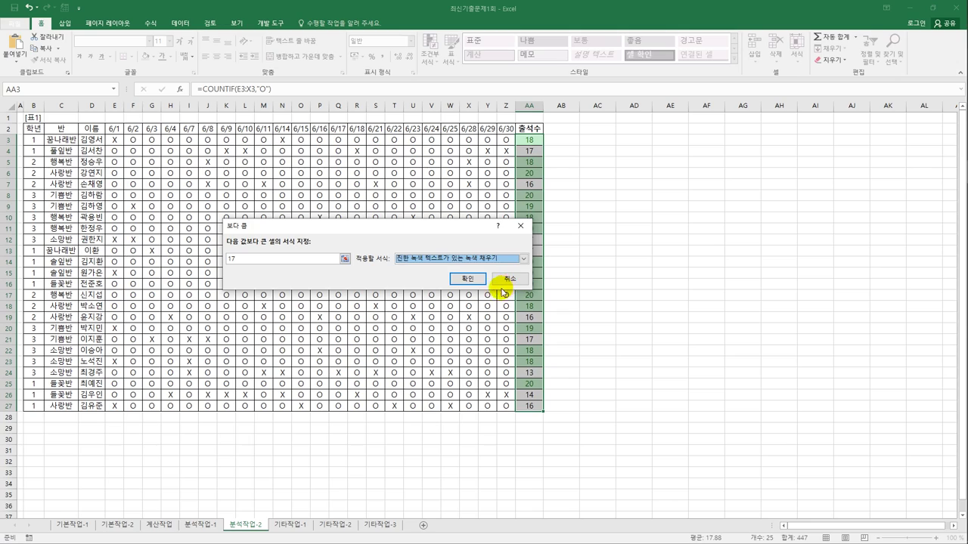
{"action": "left_click", "coordinate": [467, 280]}
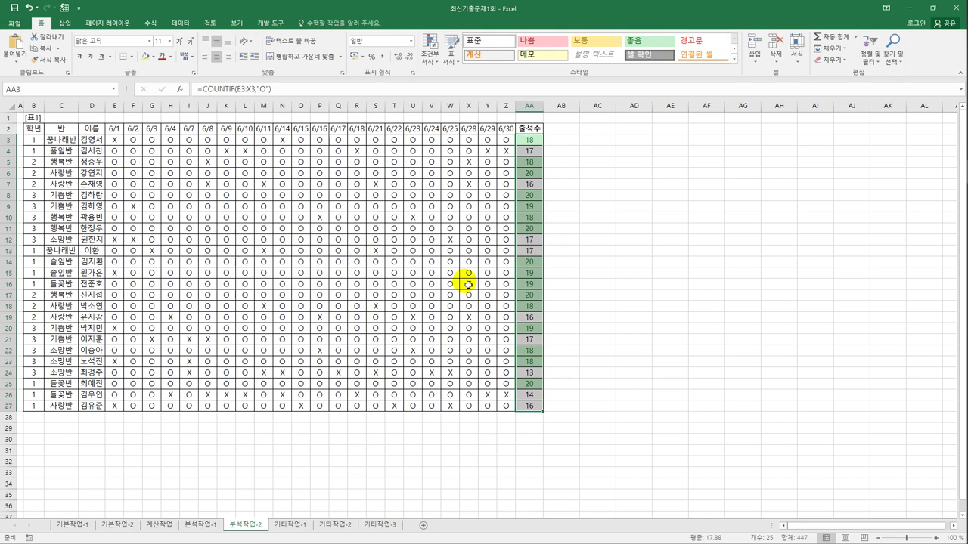
Step: Turn on filtering for 표1 and show only the rows whose 학년 is 3
{"action": "left_click", "coordinate": [447, 130]}
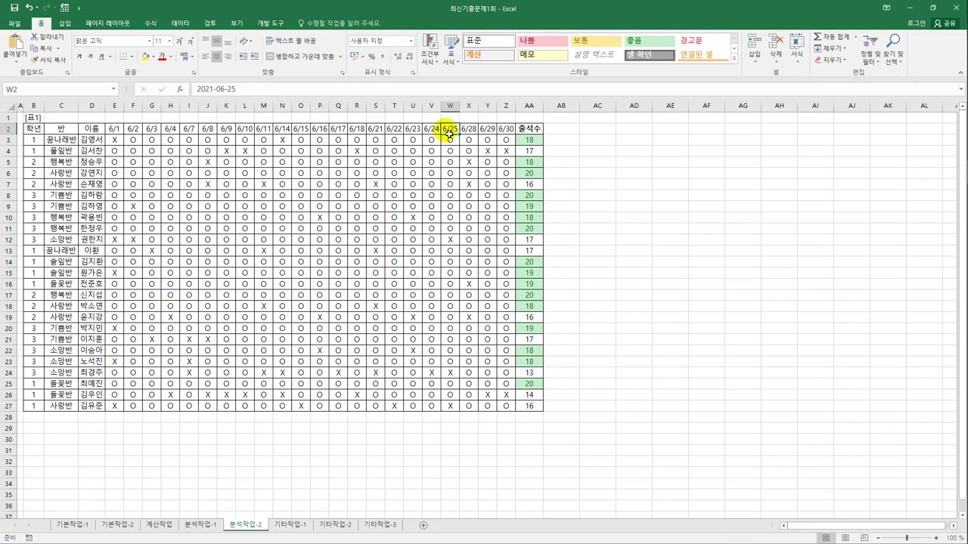
{"action": "left_click", "coordinate": [180, 22]}
{"action": "left_click", "coordinate": [334, 47]}
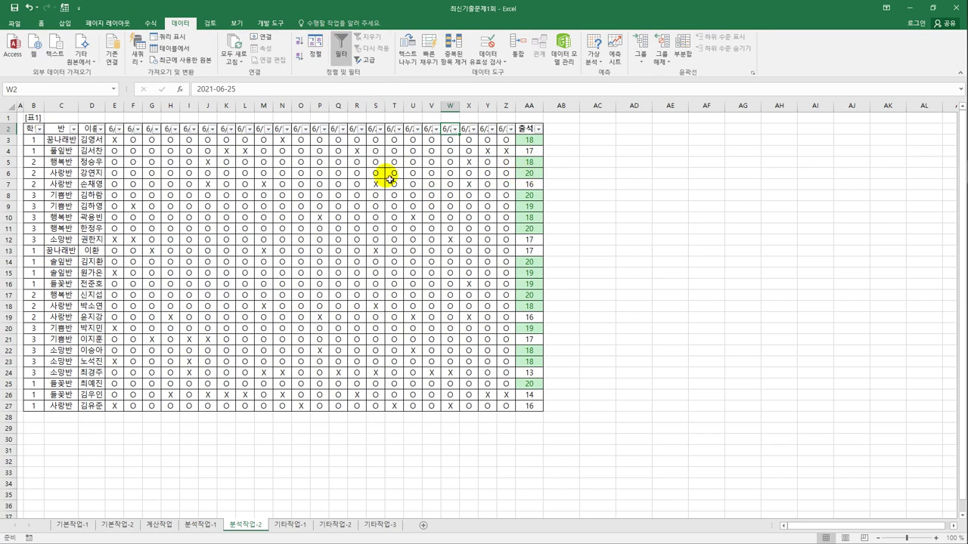
{"action": "left_click", "coordinate": [40, 128]}
{"action": "left_click", "coordinate": [50, 228]}
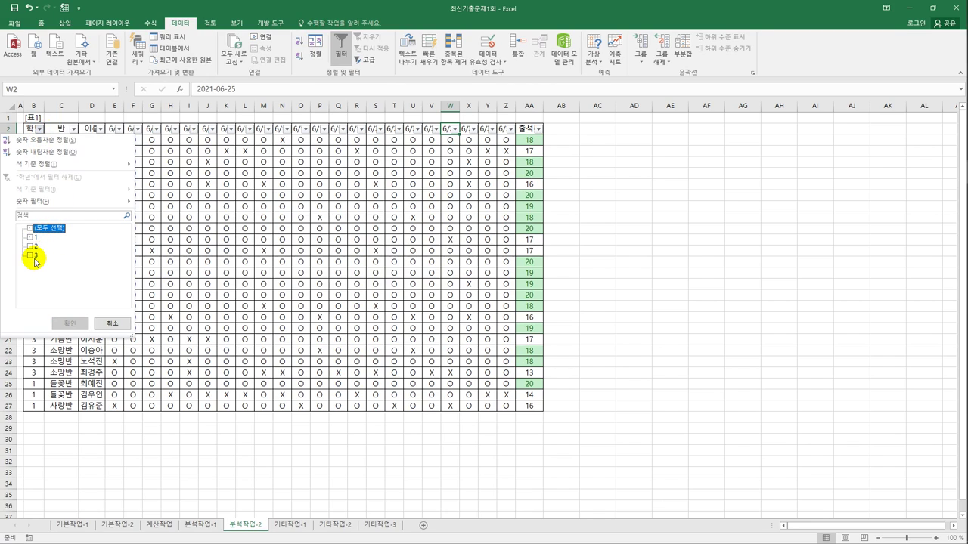
{"action": "left_click", "coordinate": [31, 257]}
{"action": "left_click", "coordinate": [70, 323]}
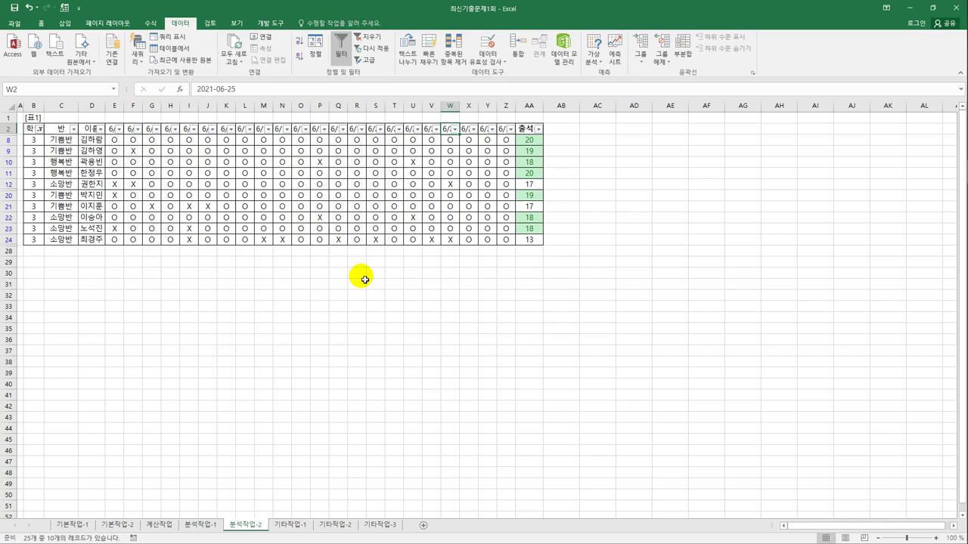
Step: Filter the 출석수 column by its green cell fill color
{"action": "left_click", "coordinate": [539, 130]}
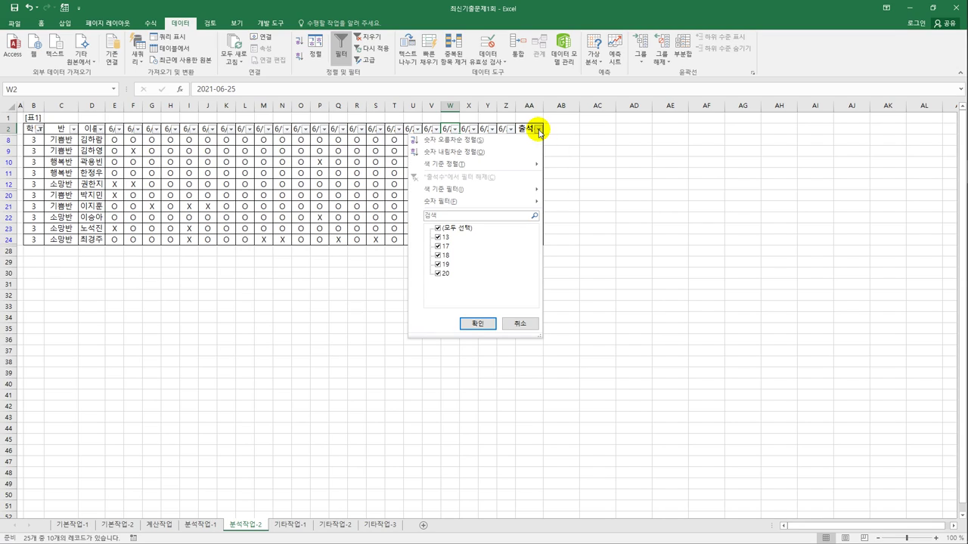
{"action": "mouse_move", "coordinate": [519, 188]}
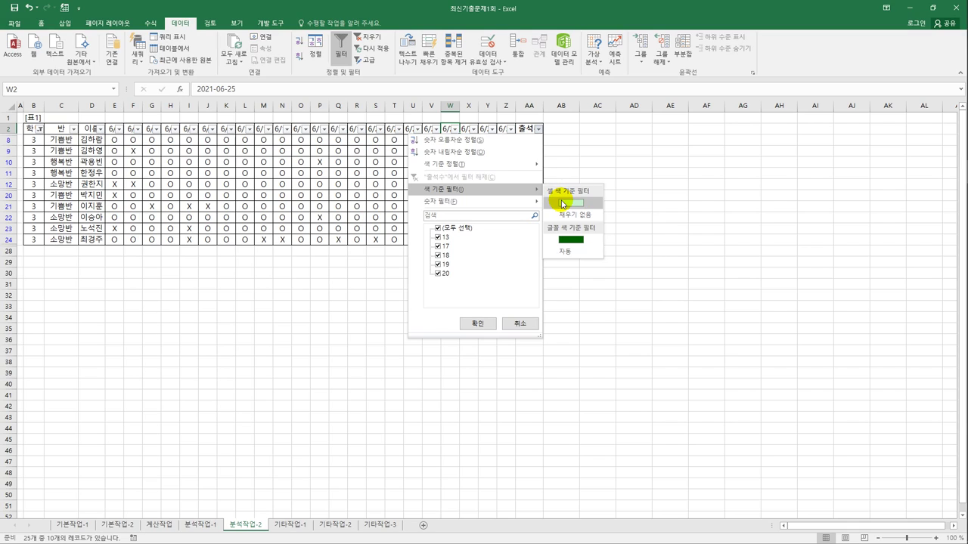
{"action": "left_click", "coordinate": [562, 203]}
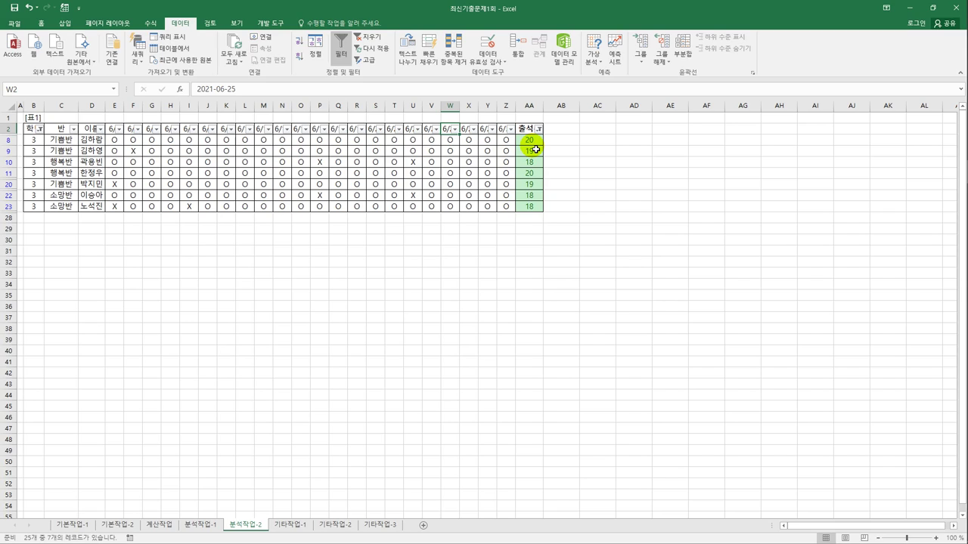
Step: On the 기타작업-1 sheet, copy the 수입액 data in C2:C14 into the chart as a second series
{"action": "left_click", "coordinate": [292, 525]}
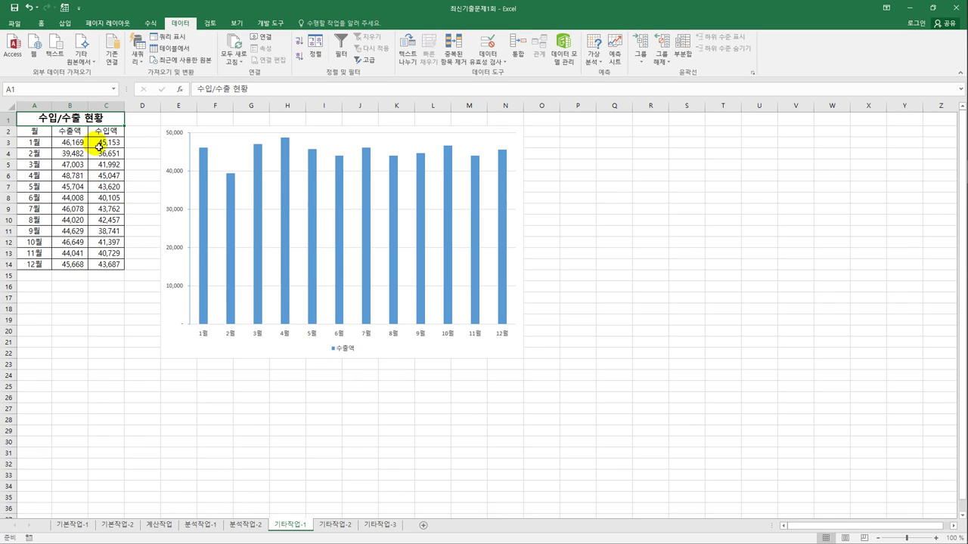
{"action": "left_click_drag", "start_coordinate": [105, 133], "coordinate": [108, 269]}
{"action": "key", "text": "ctrl+c"}
{"action": "left_click", "coordinate": [522, 165]}
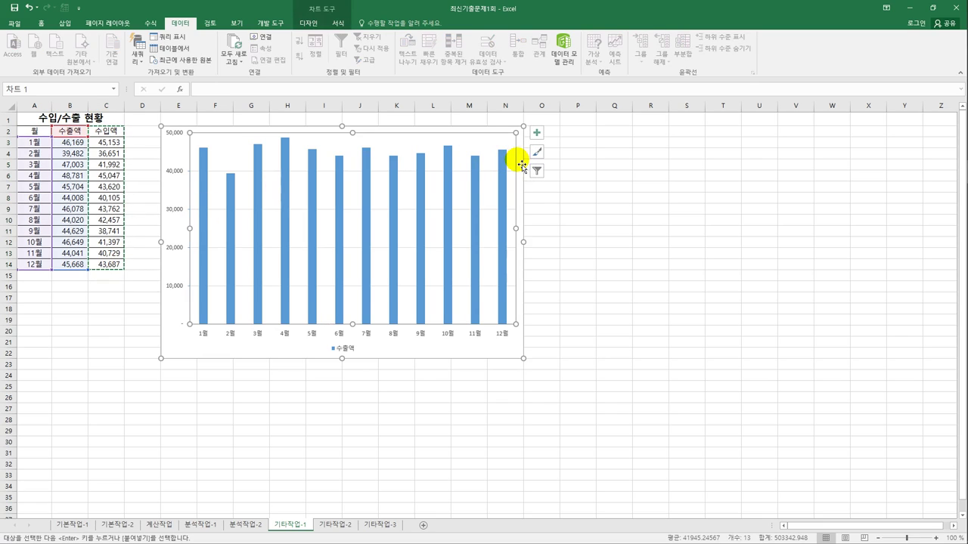
{"action": "key", "text": "ctrl+v"}
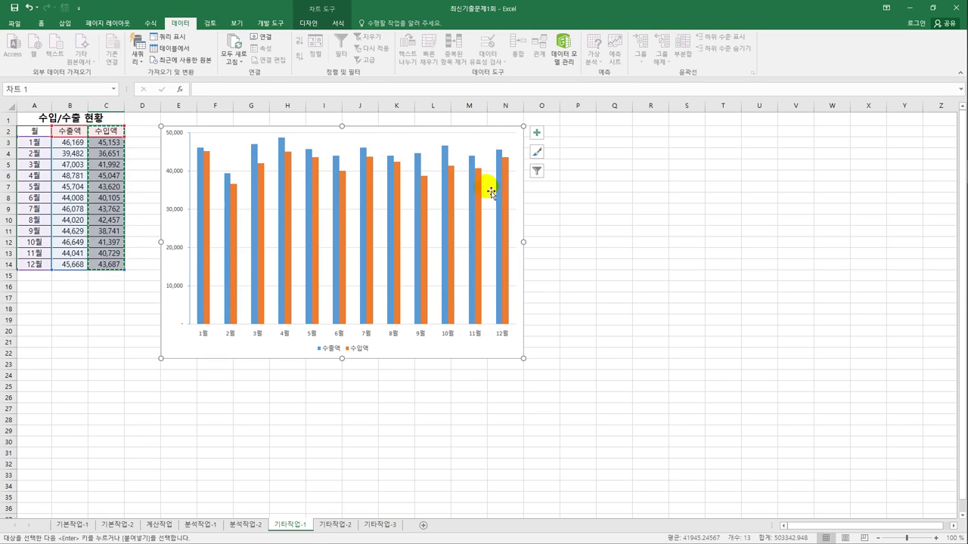
Step: Change the 수입액 series to a line with markers (표식이 있는 꺾은선형), keeping 수출액 as clustered columns
{"action": "right_click", "coordinate": [259, 180]}
{"action": "left_click", "coordinate": [364, 224]}
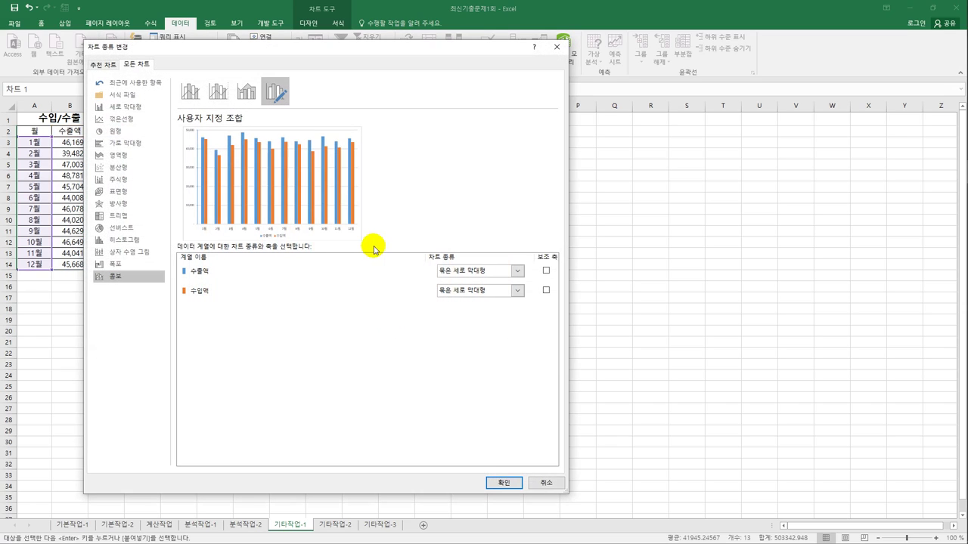
{"action": "left_click", "coordinate": [512, 298]}
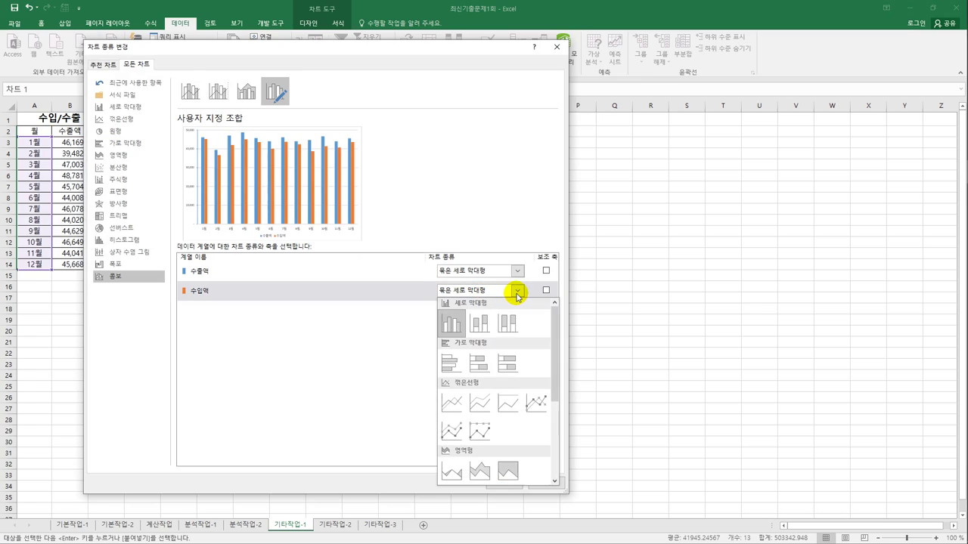
{"action": "left_click", "coordinate": [536, 402]}
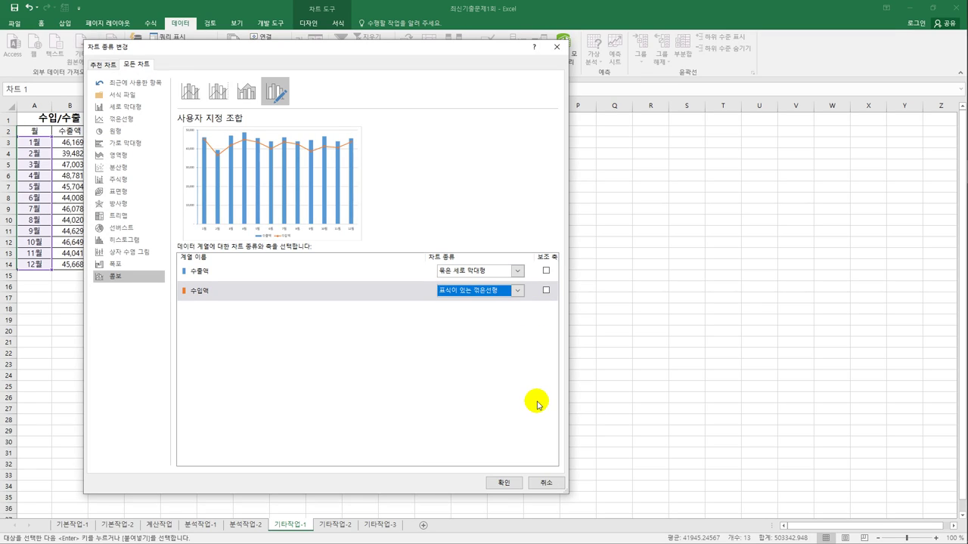
{"action": "left_click", "coordinate": [503, 485]}
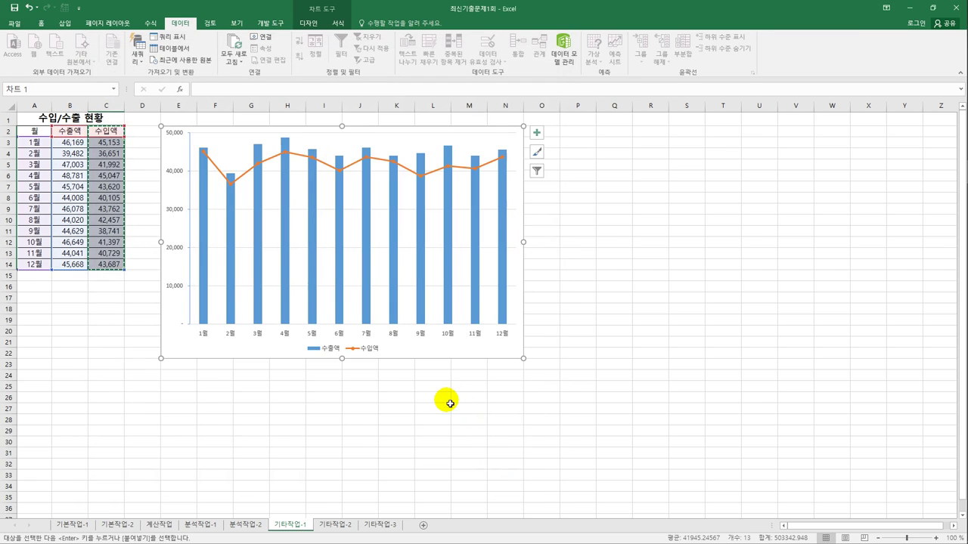
Step: Add a chart title and a primary vertical axis title (기본 세로) to the chart
{"action": "left_click", "coordinate": [536, 134]}
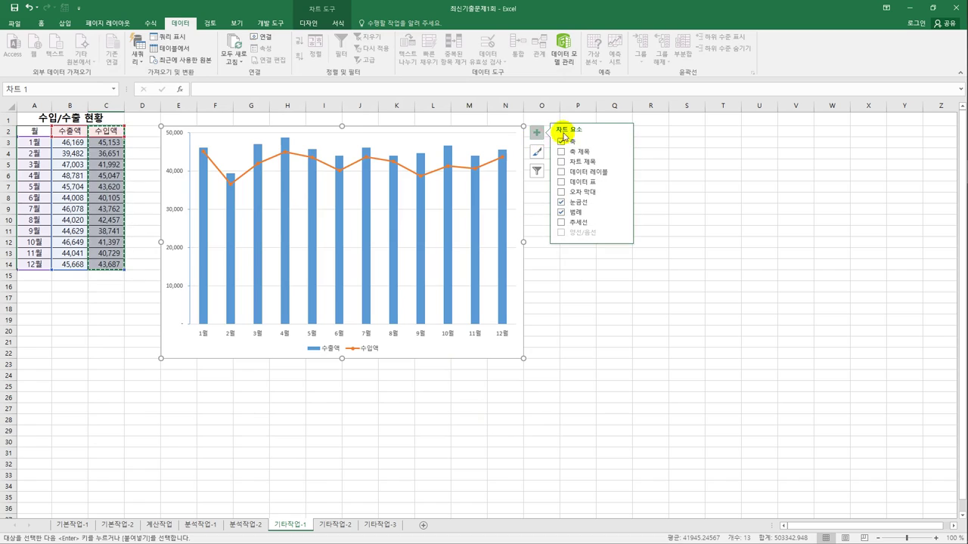
{"action": "left_click", "coordinate": [584, 163]}
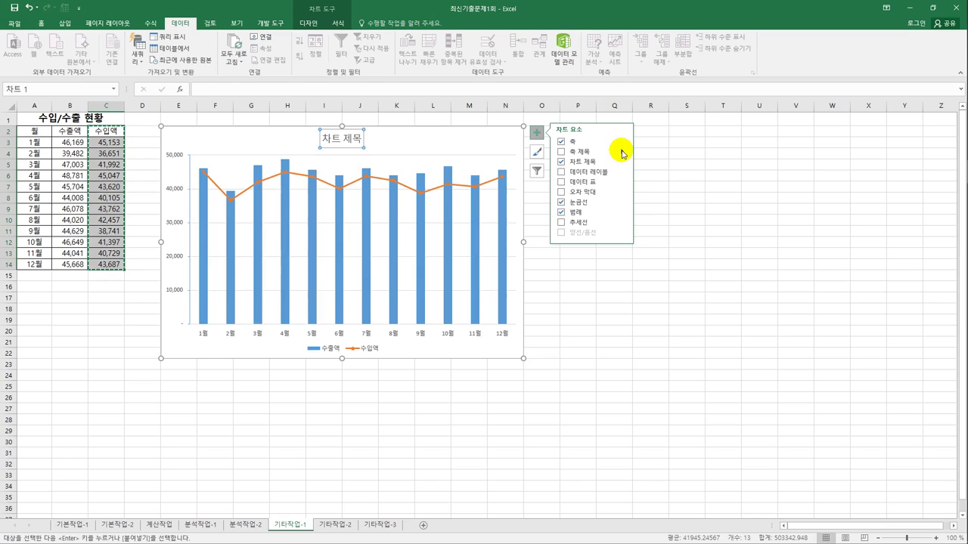
{"action": "left_click", "coordinate": [623, 152]}
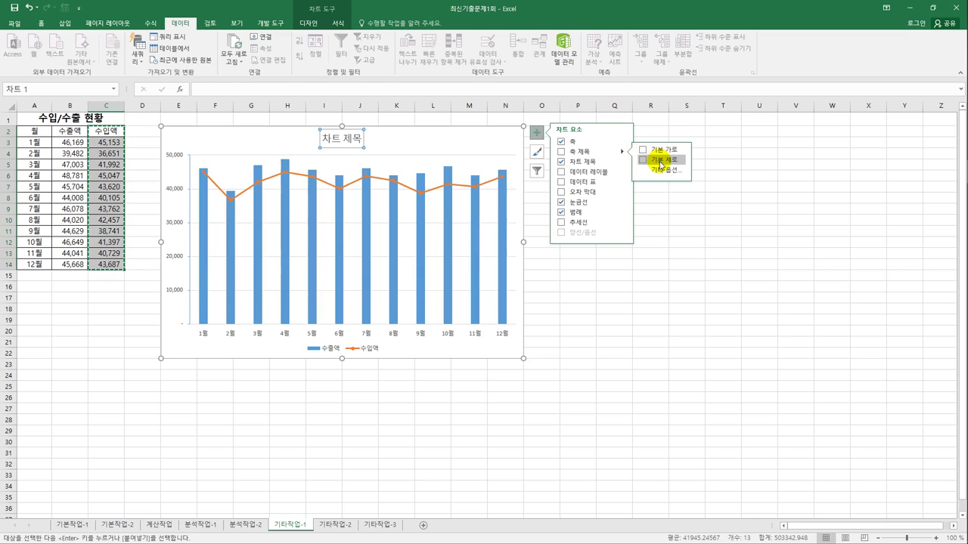
{"action": "left_click", "coordinate": [660, 160]}
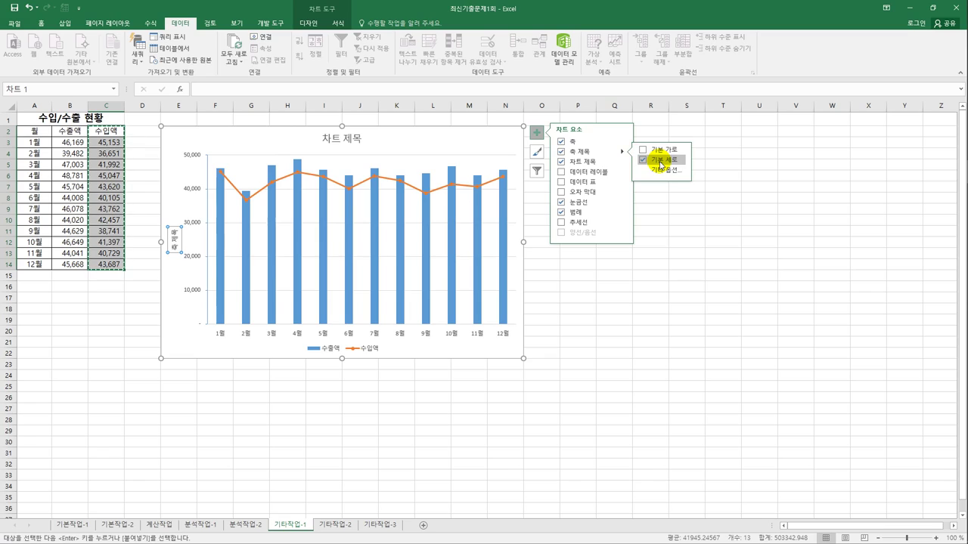
Step: Replace the vertical axis title's text with 금액
{"action": "left_click", "coordinate": [174, 244]}
{"action": "left_click_drag", "start_coordinate": [174, 243], "coordinate": [173, 252]}
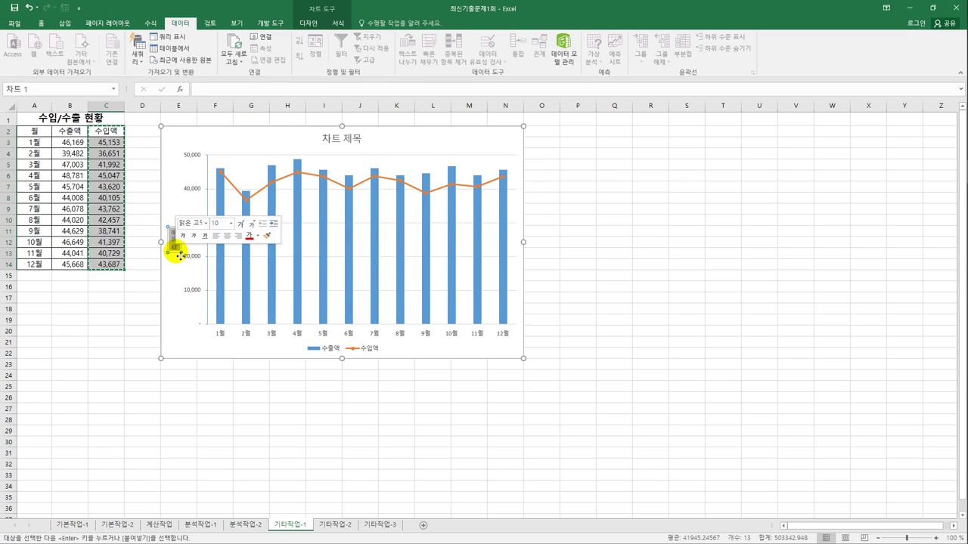
{"action": "type", "text": "rmado"}
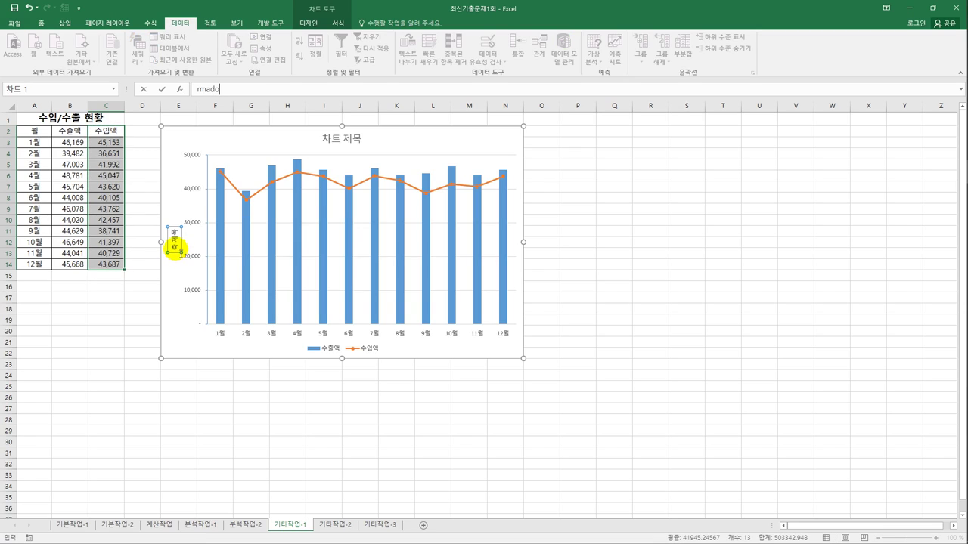
{"action": "key", "text": "BackSpace"}
{"action": "key", "text": "BackSpace"}
{"action": "key", "text": "BackSpace"}
{"action": "key", "text": "BackSpace"}
{"action": "key", "text": "BackSpace"}
{"action": "type", "text": "금애"}
{"action": "left_click_drag", "start_coordinate": [173, 237], "coordinate": [178, 246]}
{"action": "type", "text": "금액"}
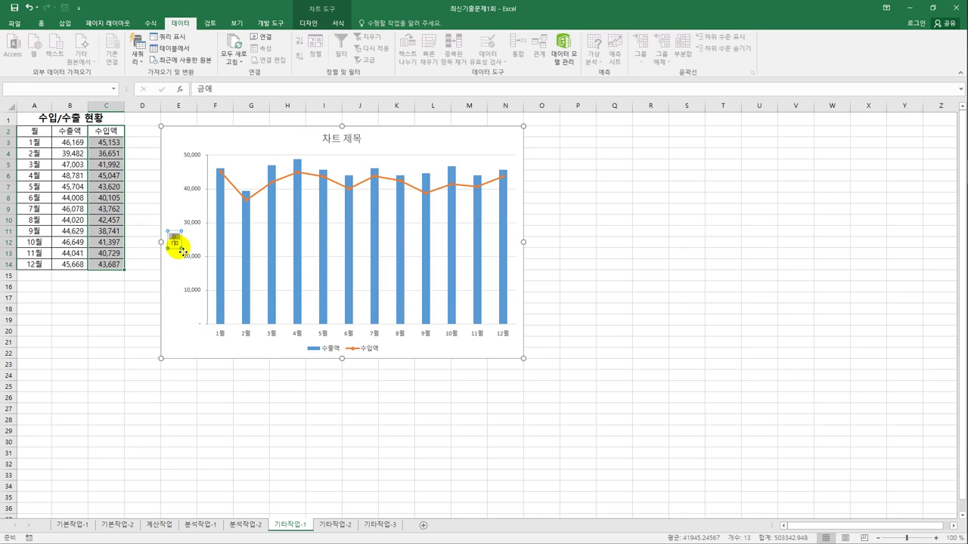
Step: Set the 금액 axis title's text direction to vertical (세로)
{"action": "right_click", "coordinate": [179, 245]}
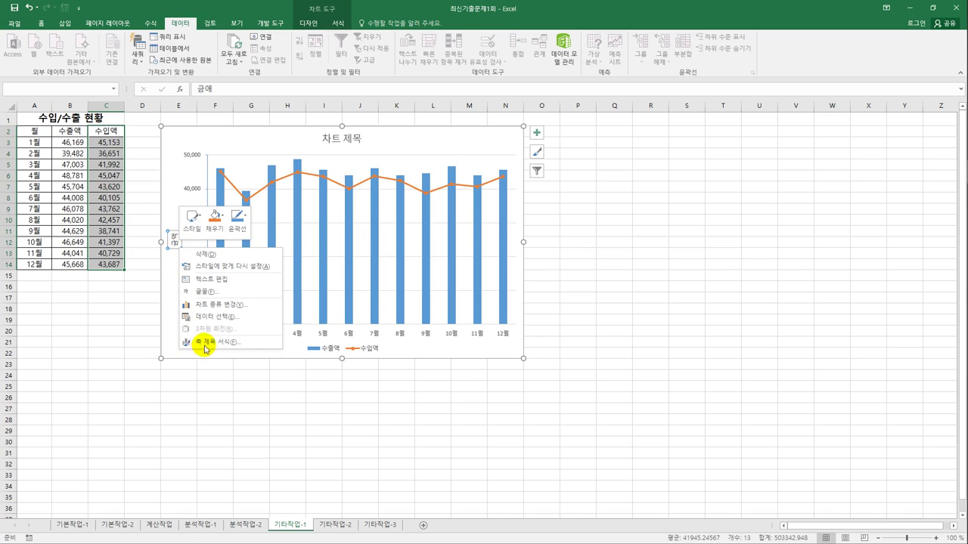
{"action": "left_click", "coordinate": [203, 346]}
{"action": "left_click", "coordinate": [808, 145]}
{"action": "left_click", "coordinate": [915, 194]}
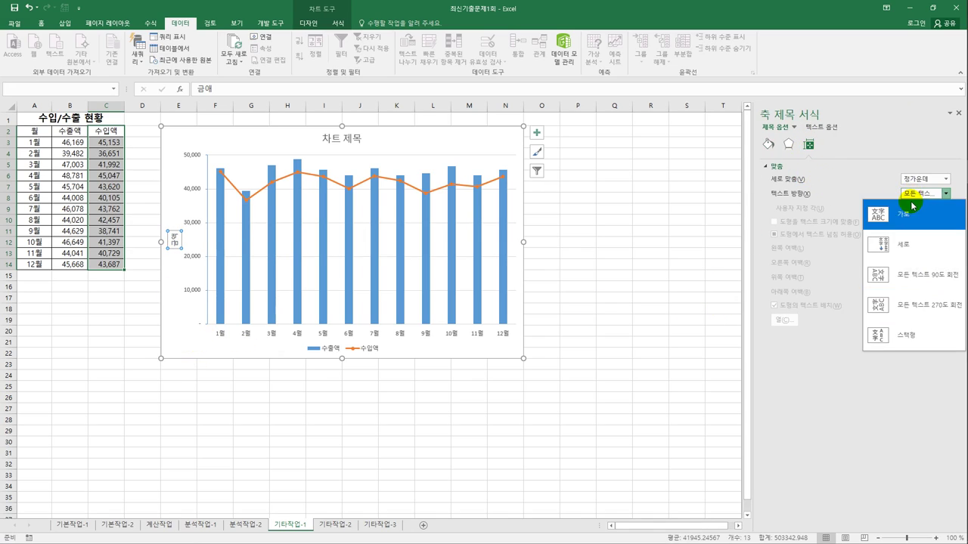
{"action": "left_click", "coordinate": [893, 244]}
Step: Change the chart title's text to 수입/수출 현황 and set its font size to 14
{"action": "left_click", "coordinate": [336, 145]}
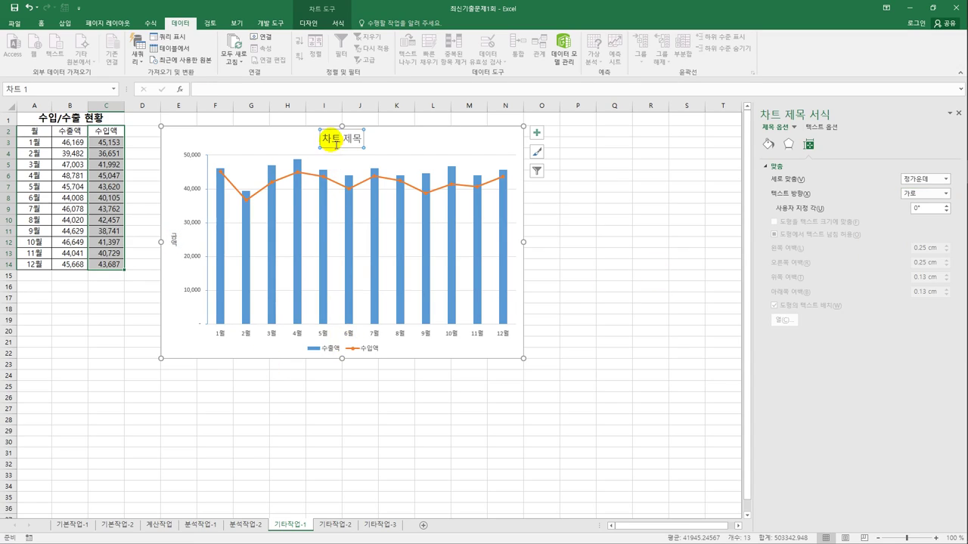
{"action": "left_click_drag", "start_coordinate": [319, 138], "coordinate": [371, 138]}
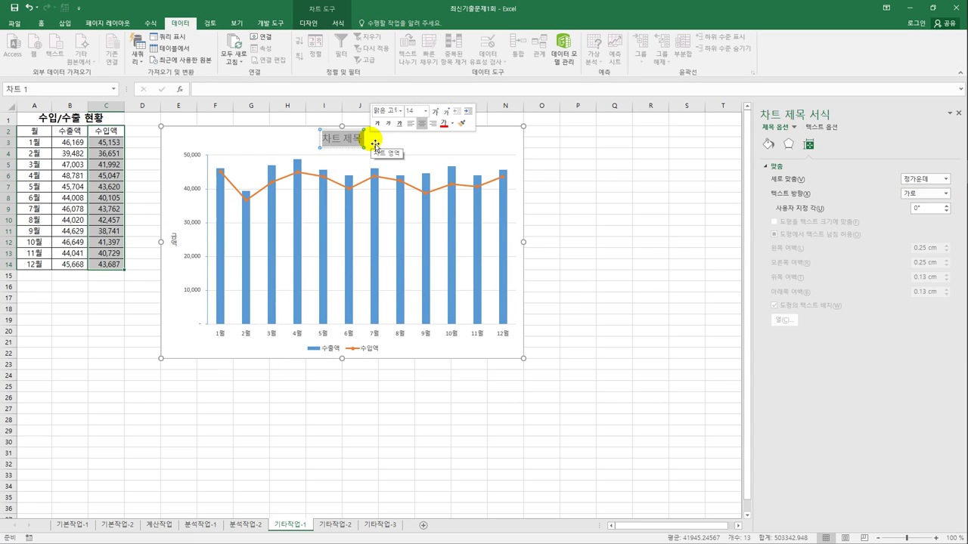
{"action": "type", "text": "수입/수"}
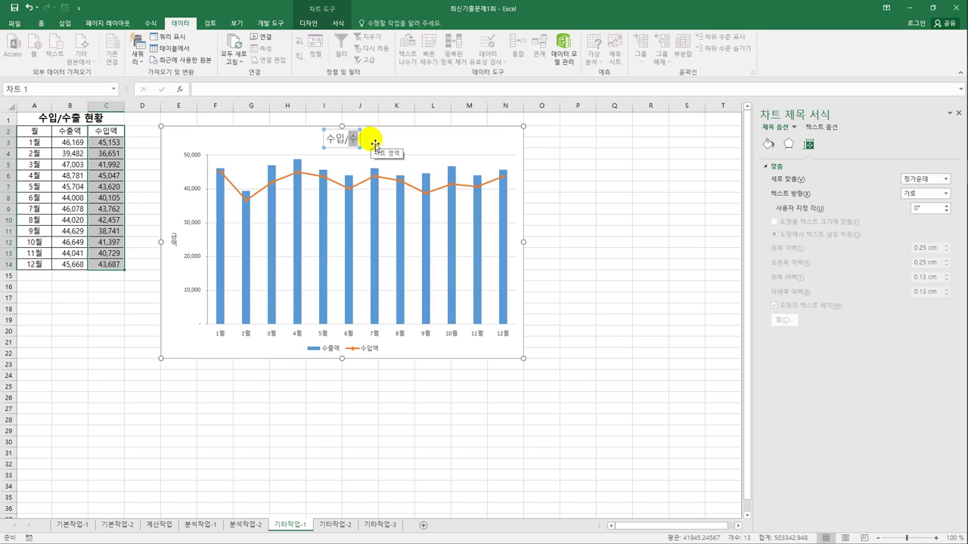
{"action": "type", "text": "출 현황"}
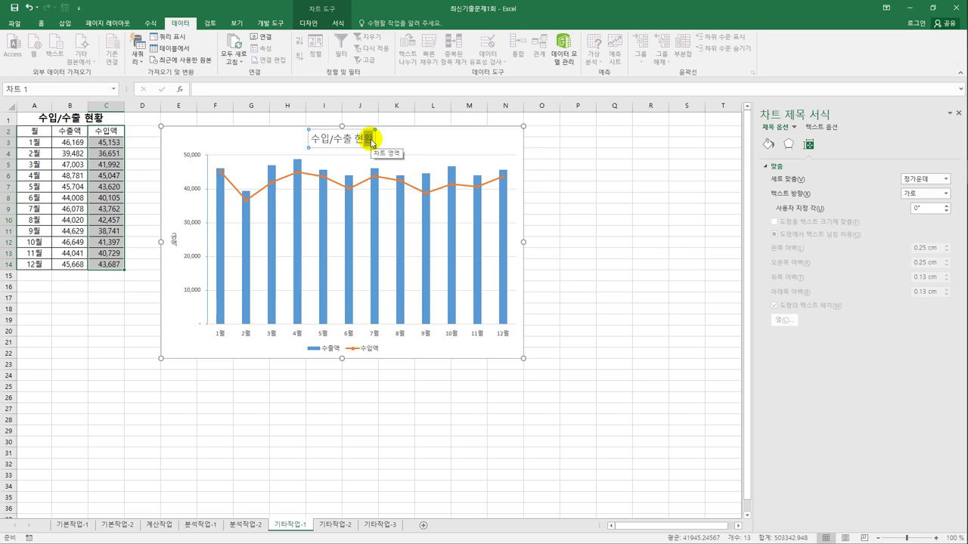
{"action": "left_click", "coordinate": [371, 143]}
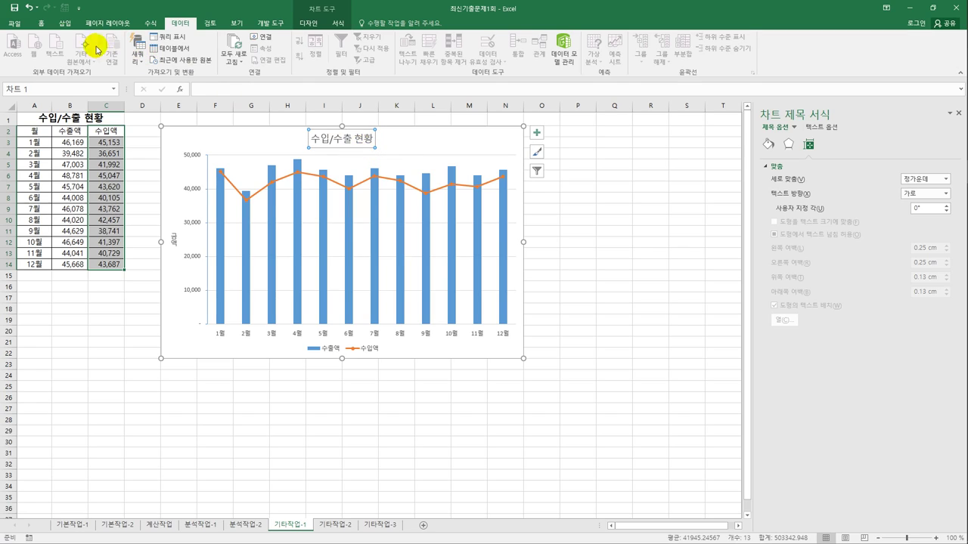
{"action": "left_click", "coordinate": [41, 23]}
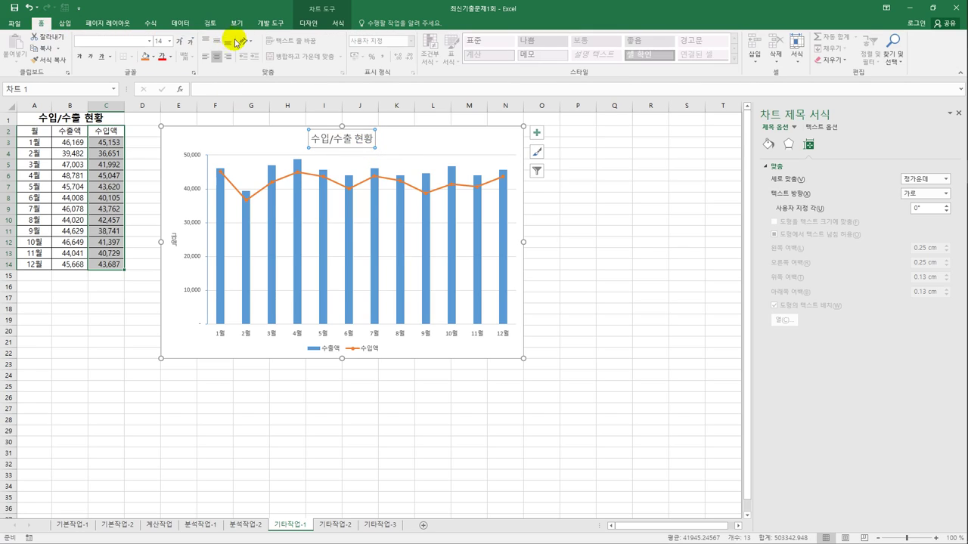
{"action": "left_click", "coordinate": [170, 40]}
{"action": "left_click", "coordinate": [165, 114]}
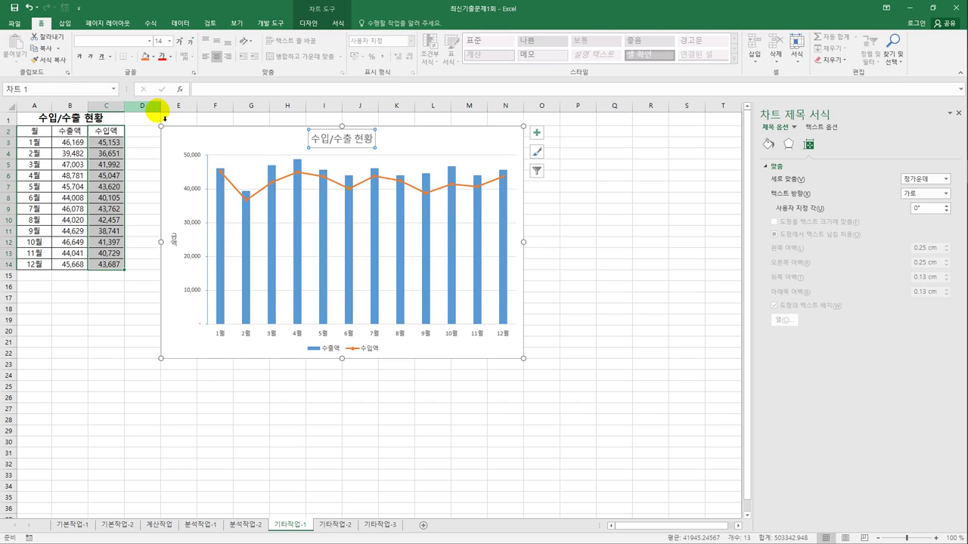
Step: Set the major unit of the chart's vertical value axis to 5000
{"action": "left_click", "coordinate": [193, 192]}
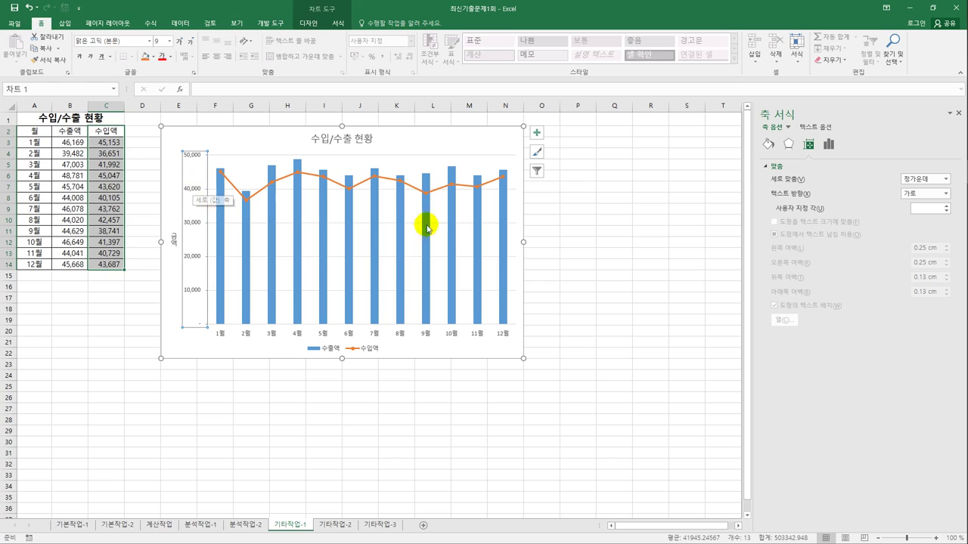
{"action": "left_click", "coordinate": [829, 146]}
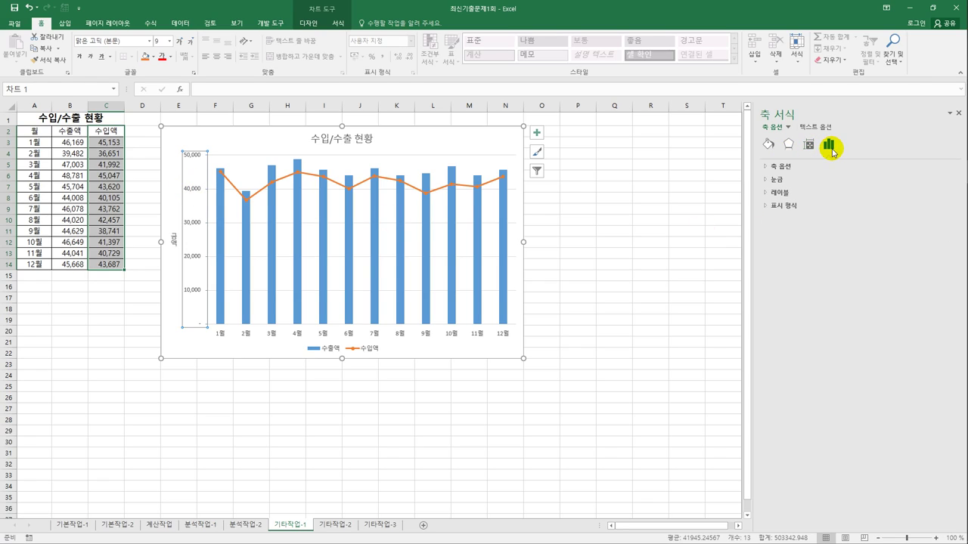
{"action": "left_click", "coordinate": [785, 166]}
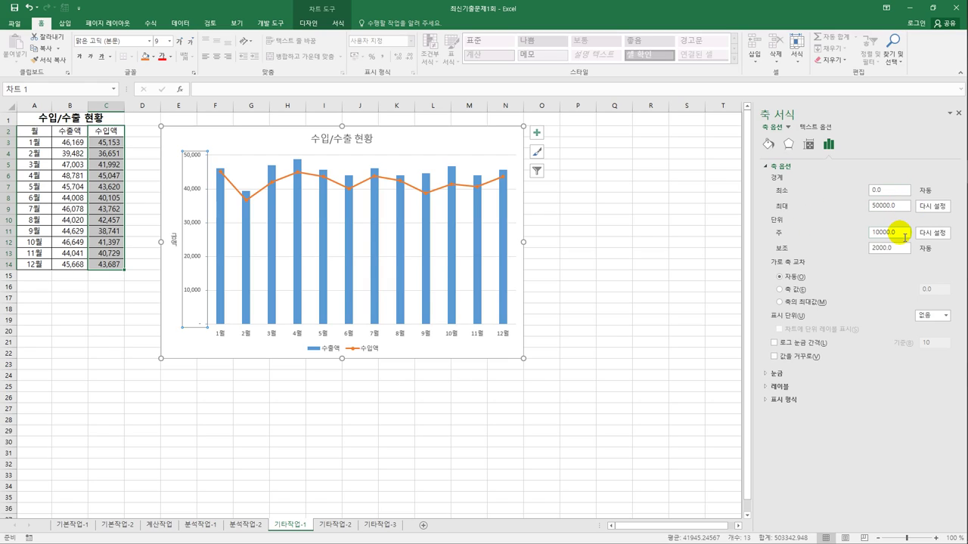
{"action": "left_click_drag", "start_coordinate": [905, 238], "coordinate": [875, 235]}
{"action": "type", "text": "5000"}
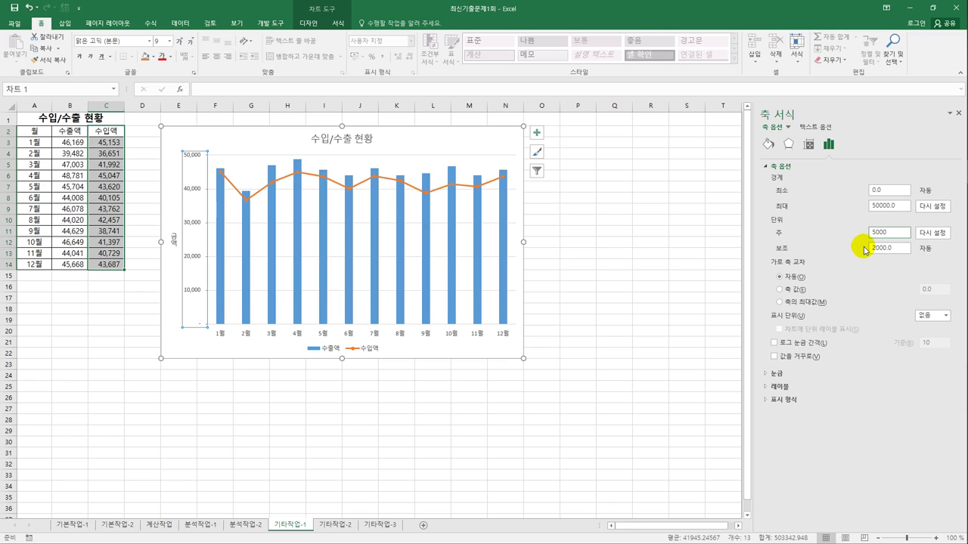
{"action": "key", "text": "Return"}
{"action": "left_click", "coordinate": [466, 352]}
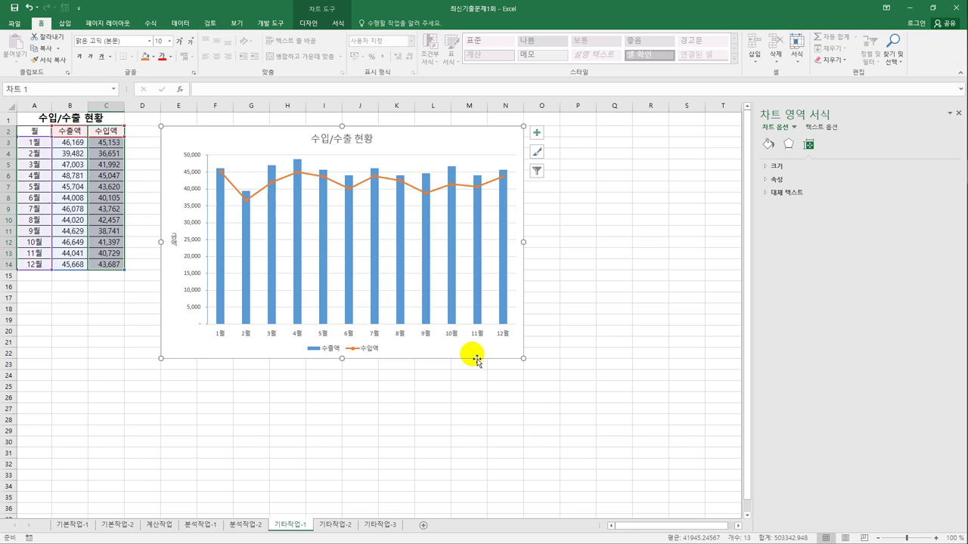
Step: Add primary major vertical gridlines (기본 주 세로) to the 수입/수출 현황 chart
{"action": "left_click", "coordinate": [542, 134]}
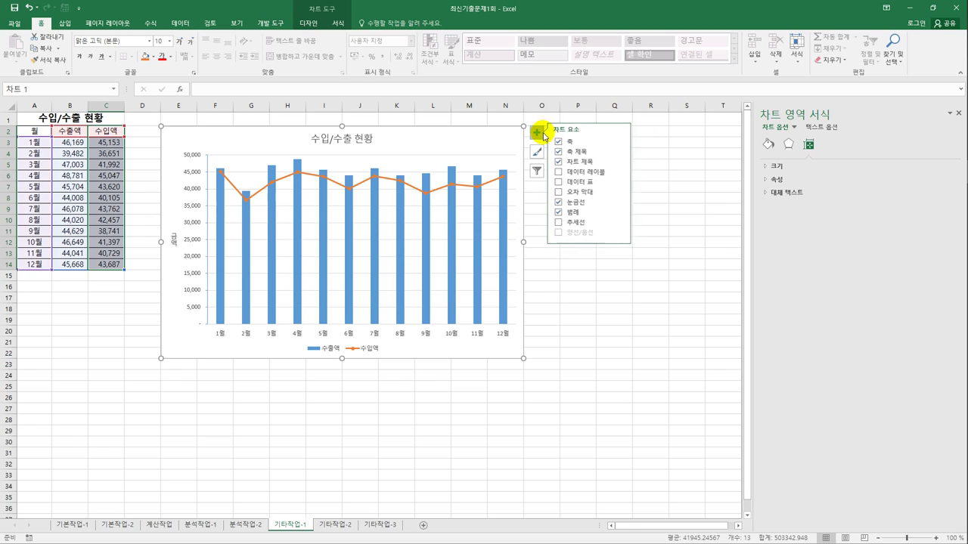
{"action": "left_click", "coordinate": [622, 204]}
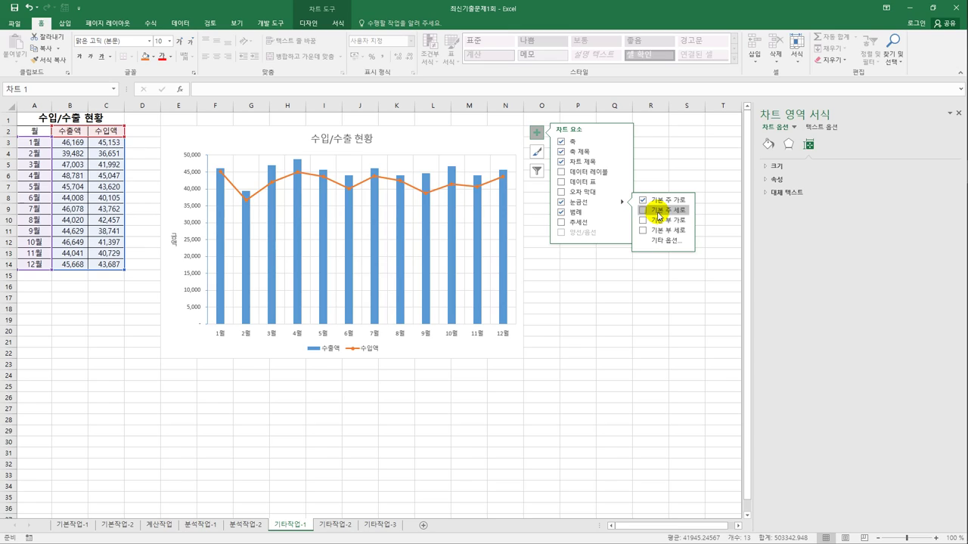
{"action": "left_click", "coordinate": [659, 216]}
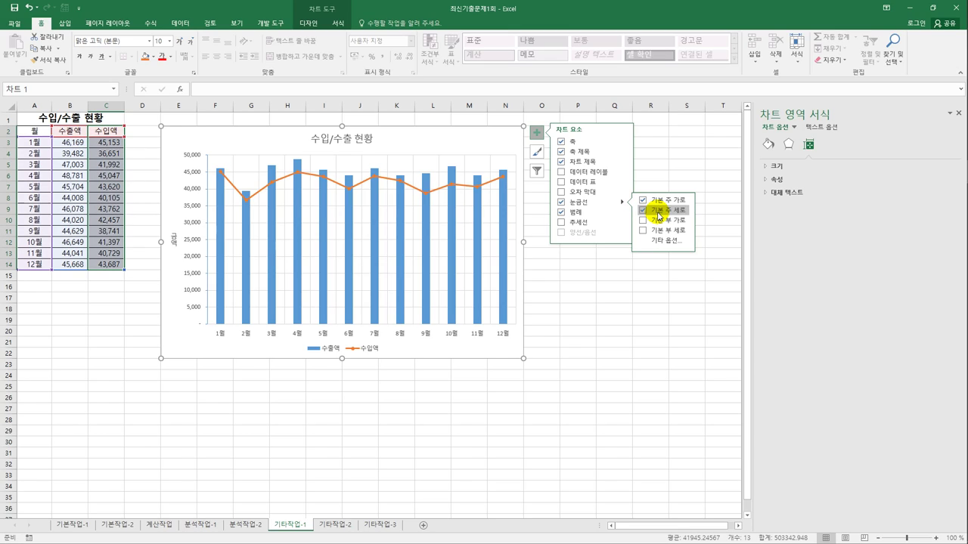
{"action": "left_click", "coordinate": [611, 389]}
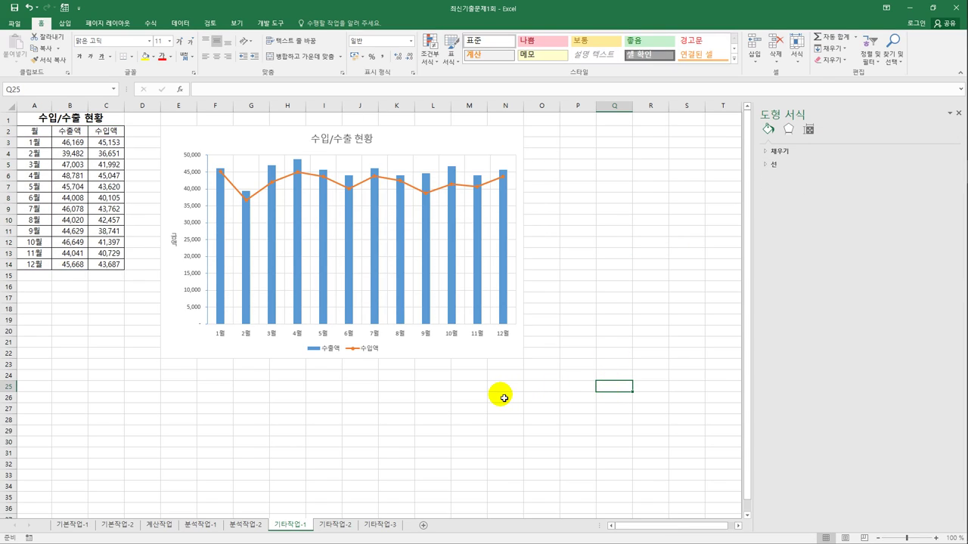
Step: Add a data label to only the 2월 point of the chart's 수입액 line series
{"action": "left_click", "coordinate": [246, 201]}
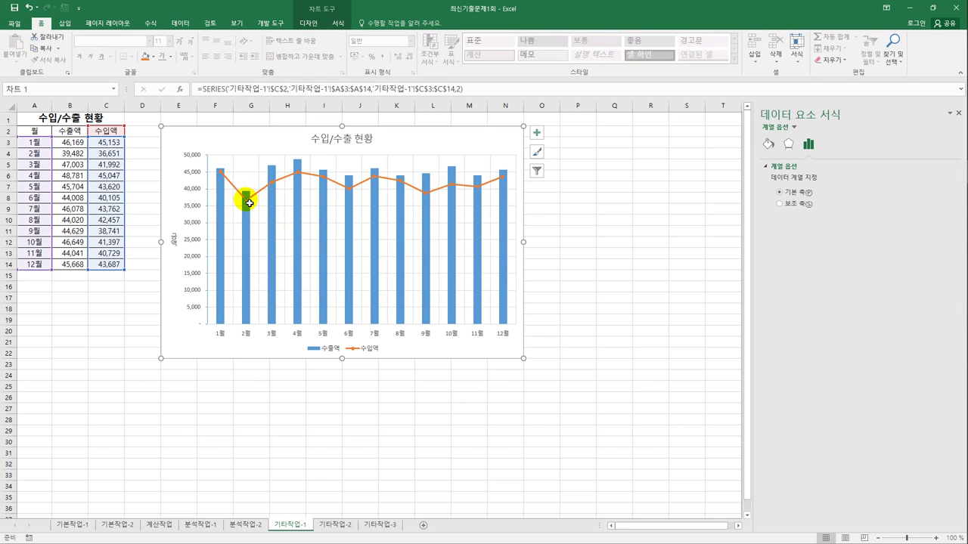
{"action": "right_click", "coordinate": [248, 203]}
{"action": "left_click", "coordinate": [292, 272]}
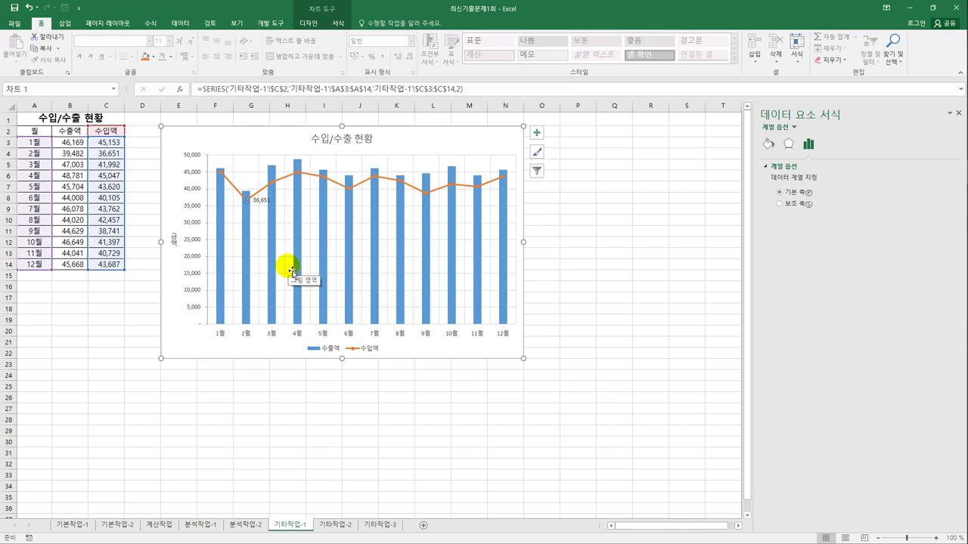
Step: Give the chart area's border rounded corners (둥근 모서리)
{"action": "left_click", "coordinate": [488, 143]}
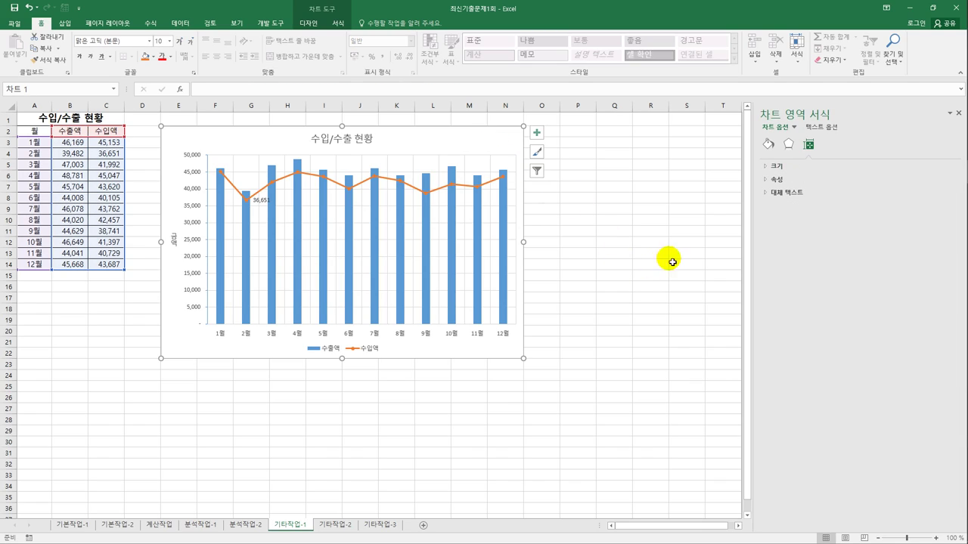
{"action": "left_click", "coordinate": [767, 144]}
{"action": "left_click", "coordinate": [770, 181]}
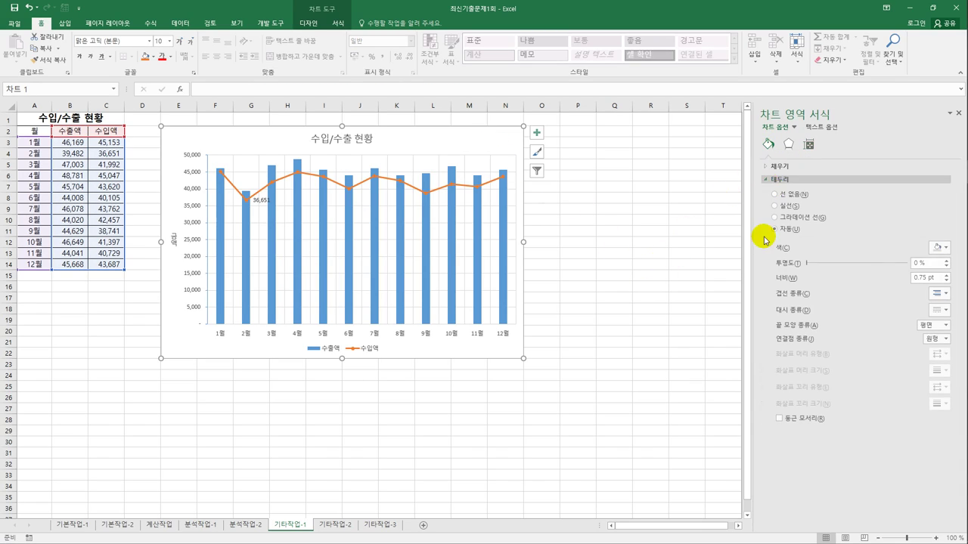
{"action": "left_click", "coordinate": [780, 418]}
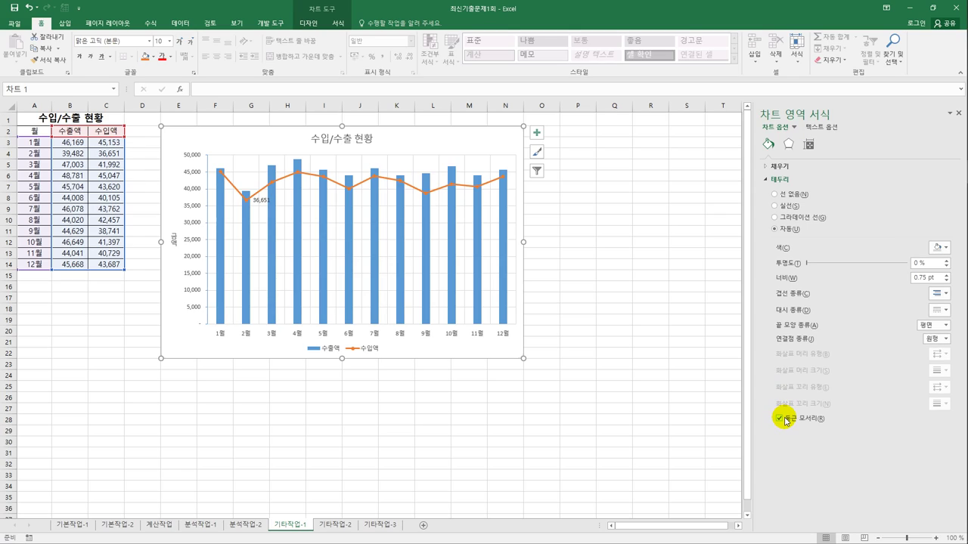
Step: Apply the shape style 미세 효과 - 파랑, 강조 1 to the chart's plot area and deselect the chart
{"action": "left_click", "coordinate": [428, 165]}
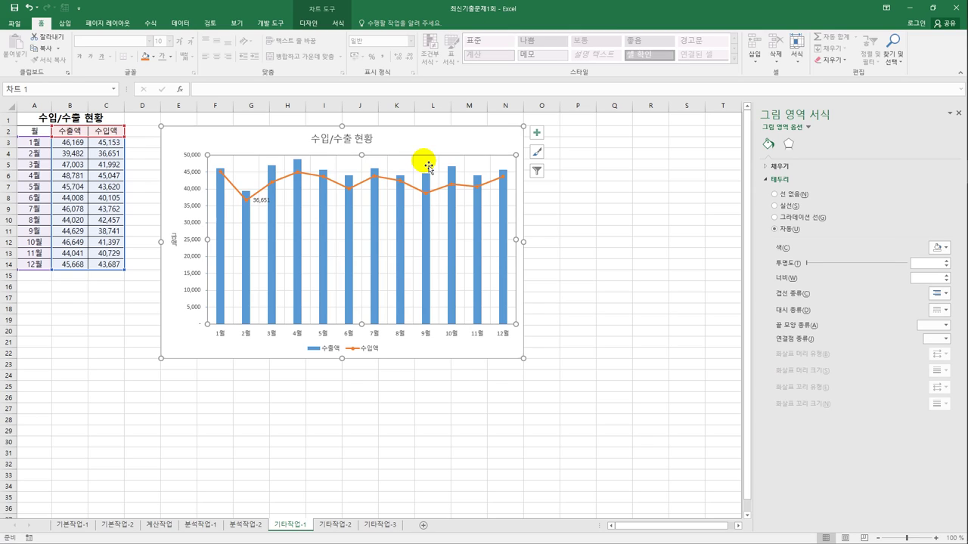
{"action": "left_click", "coordinate": [337, 22]}
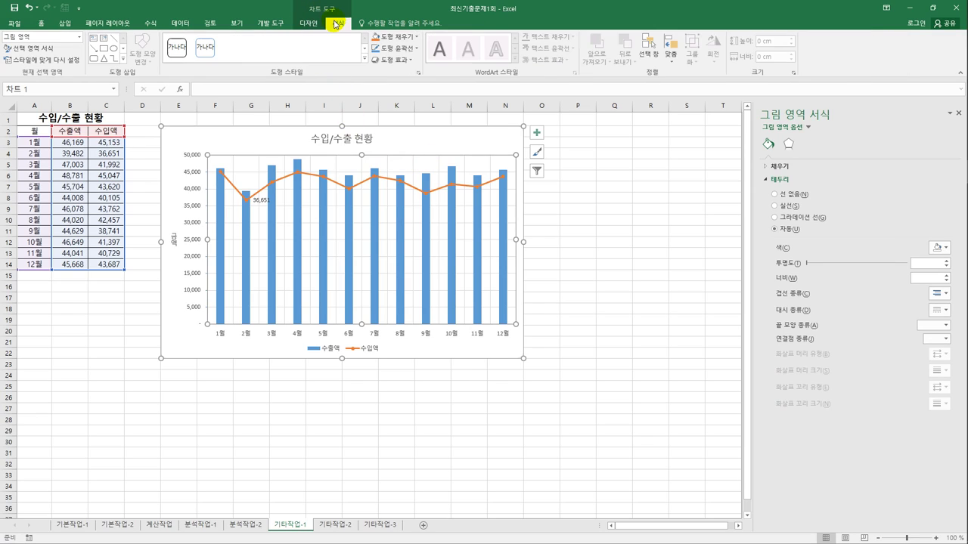
{"action": "left_click", "coordinate": [363, 58]}
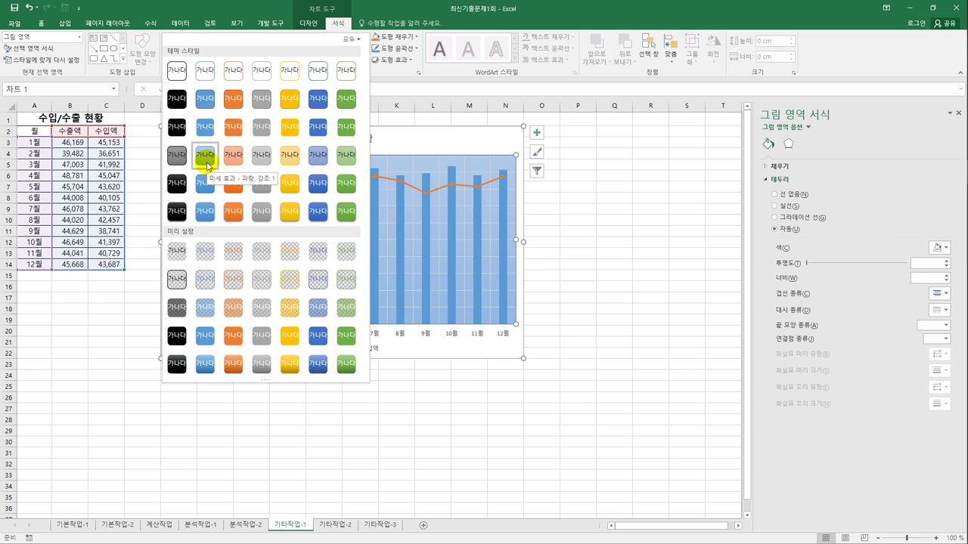
{"action": "left_click", "coordinate": [207, 160]}
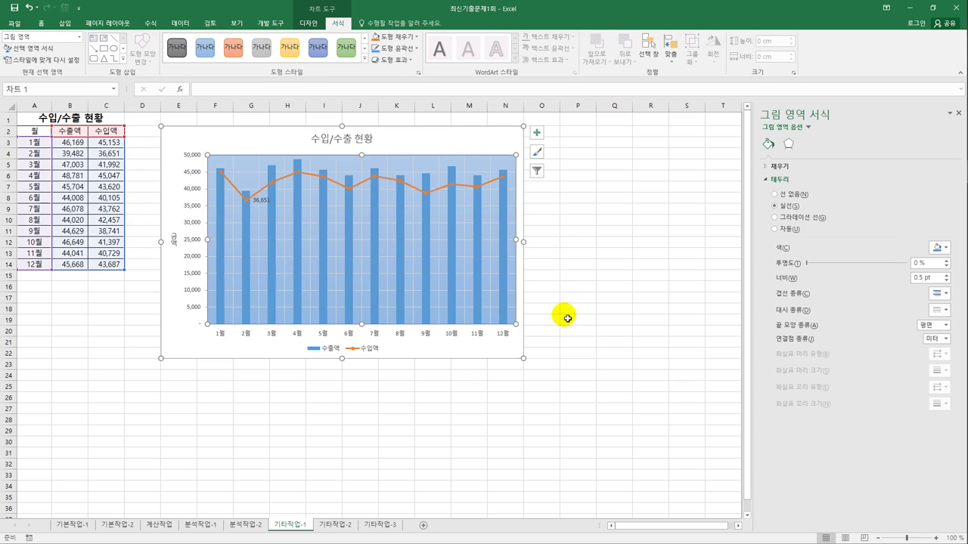
{"action": "left_click", "coordinate": [569, 324]}
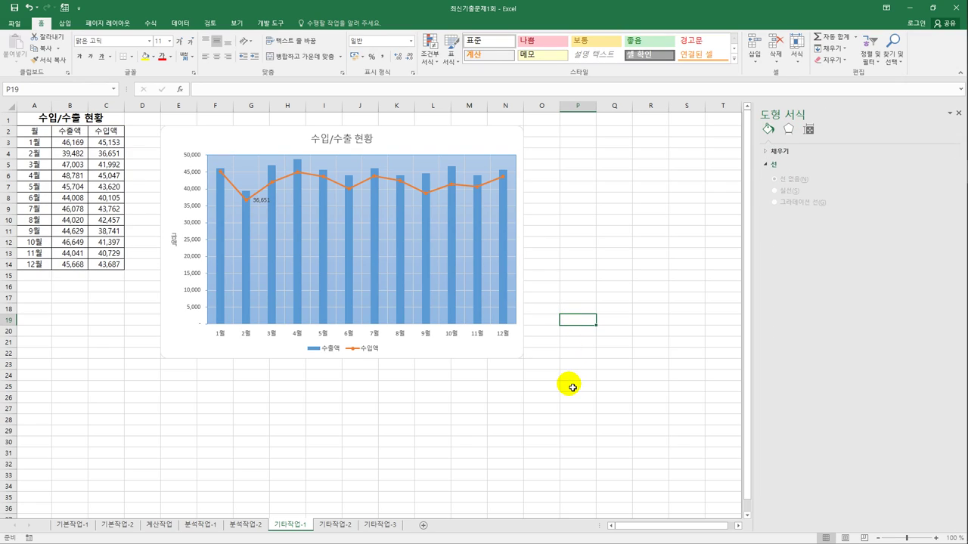
{"action": "left_click", "coordinate": [573, 387]}
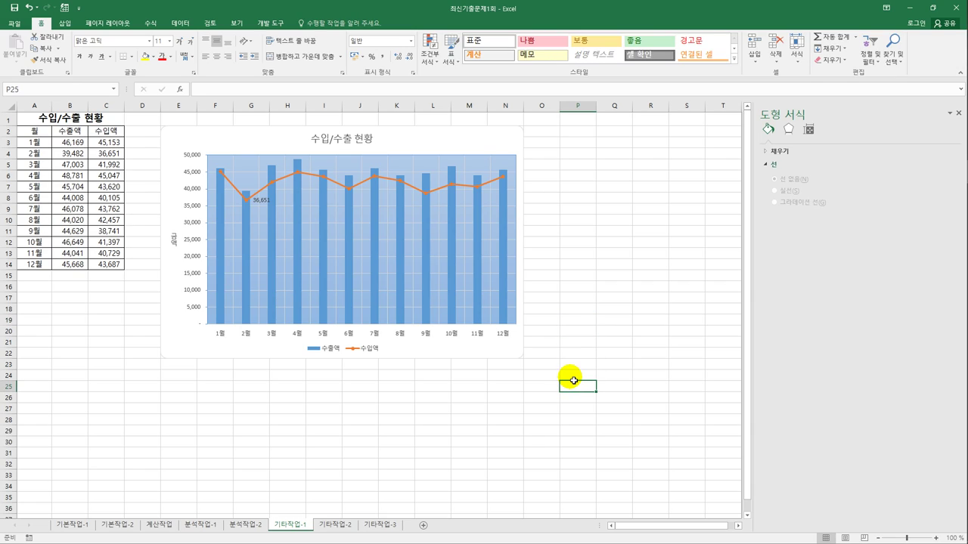
Step: Start recording a macro named 서식적용 on the 기타작업-2 sheet, stored in the current workbook
{"action": "left_click", "coordinate": [334, 524]}
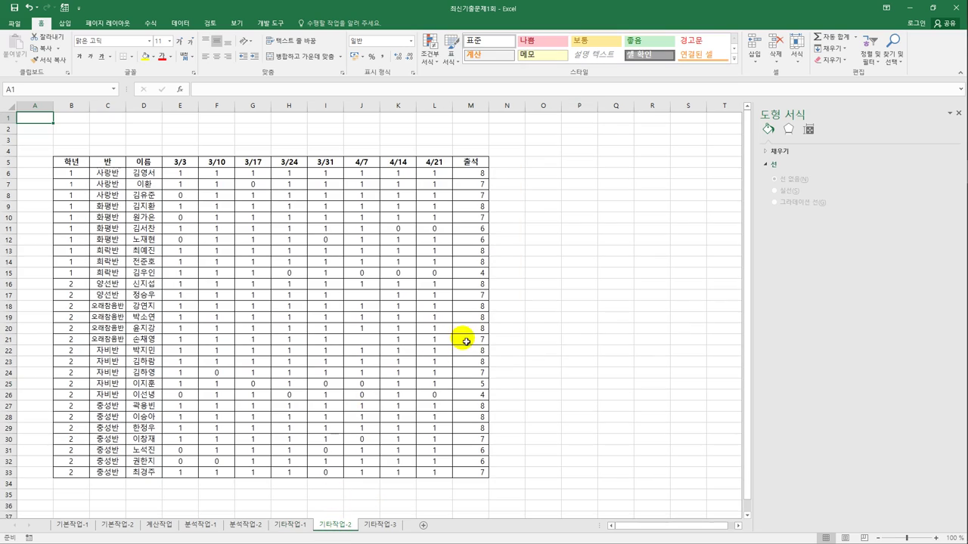
{"action": "left_click", "coordinate": [544, 177]}
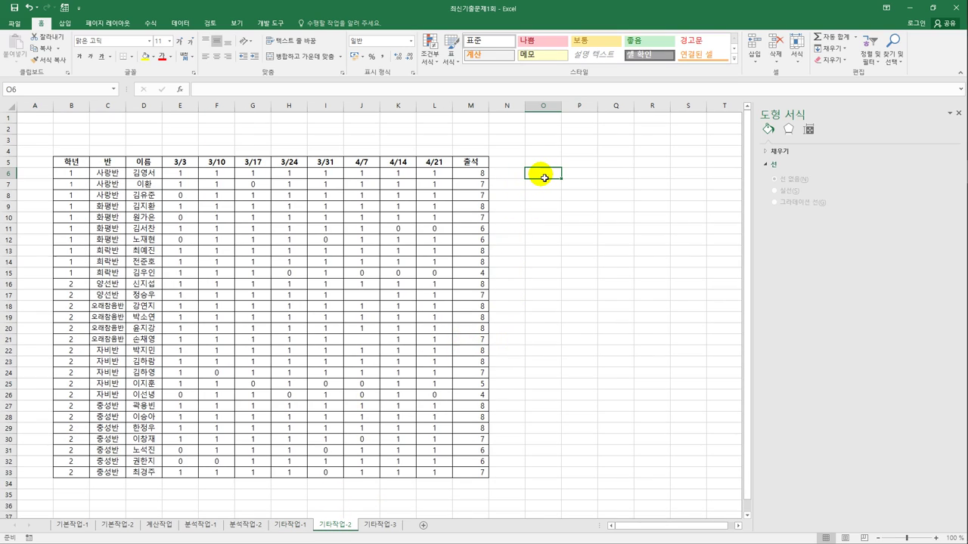
{"action": "left_click", "coordinate": [271, 22]}
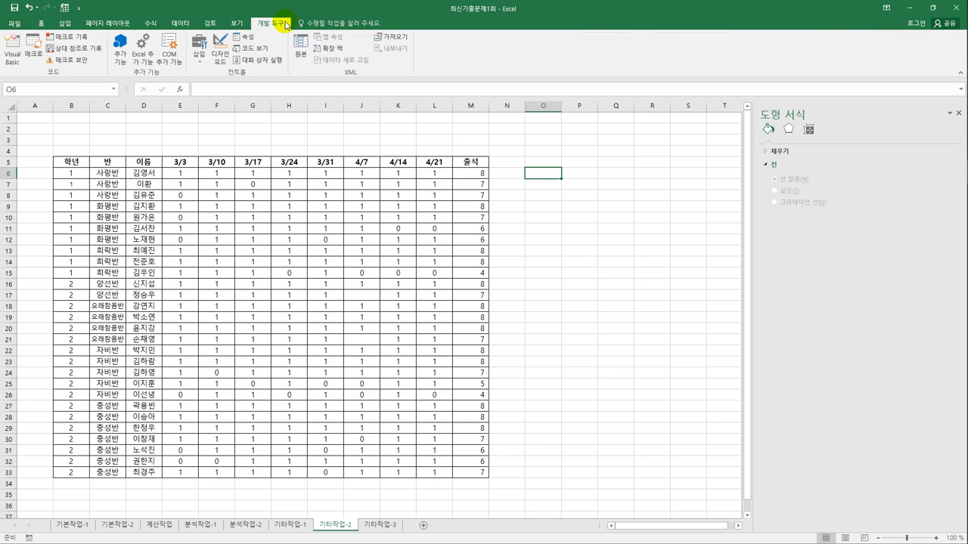
{"action": "left_click", "coordinate": [71, 37]}
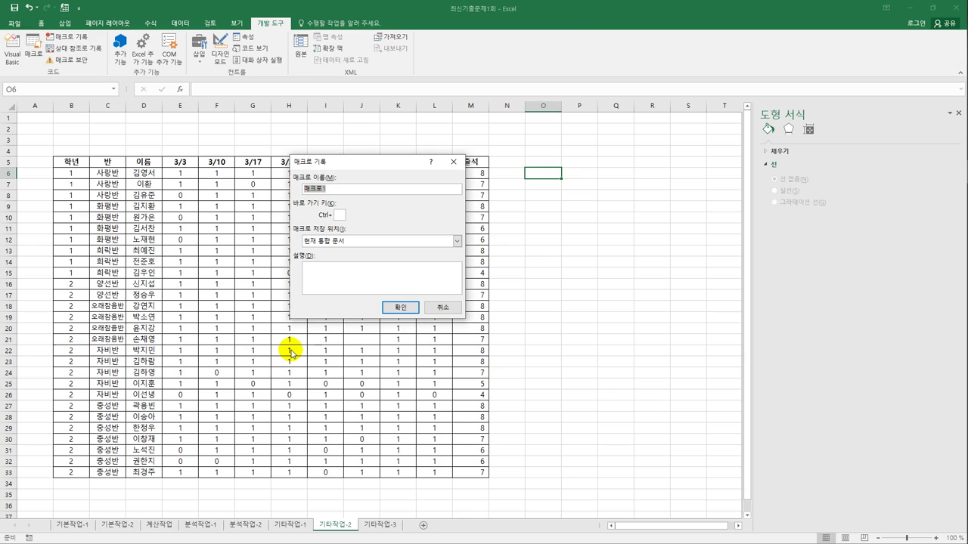
{"action": "type", "text": "ㅅ식적용"}
{"action": "left_click", "coordinate": [396, 308]}
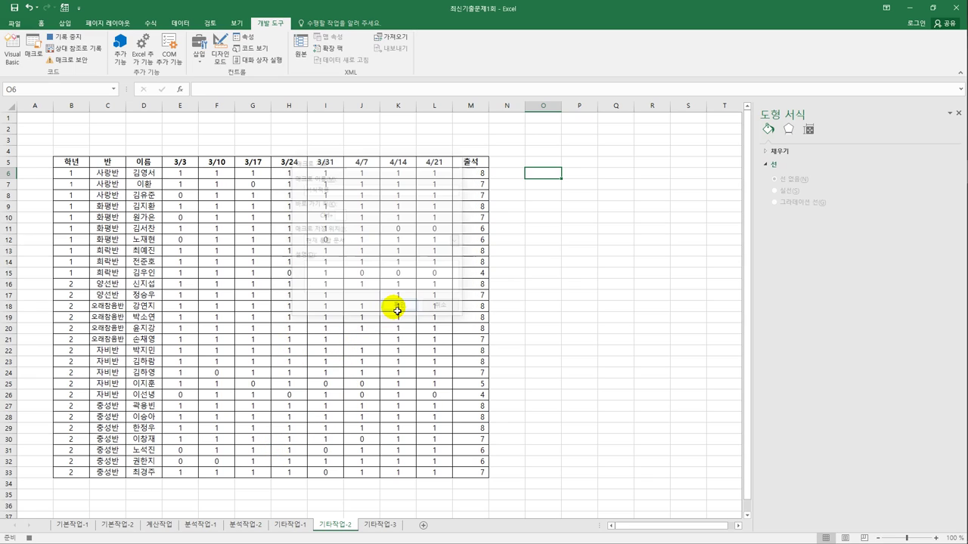
Step: Apply the custom number format [=1]"O";[=0]"X" to E6:L33 and end the macro recording
{"action": "left_click", "coordinate": [189, 175]}
{"action": "mouse_move", "coordinate": [187, 173]}
{"action": "left_mouse_down"}
{"action": "mouse_move", "coordinate": [395, 371]}
{"action": "mouse_move", "coordinate": [424, 431]}
{"action": "mouse_move", "coordinate": [405, 475]}
{"action": "mouse_move", "coordinate": [429, 475]}
{"action": "left_mouse_up"}
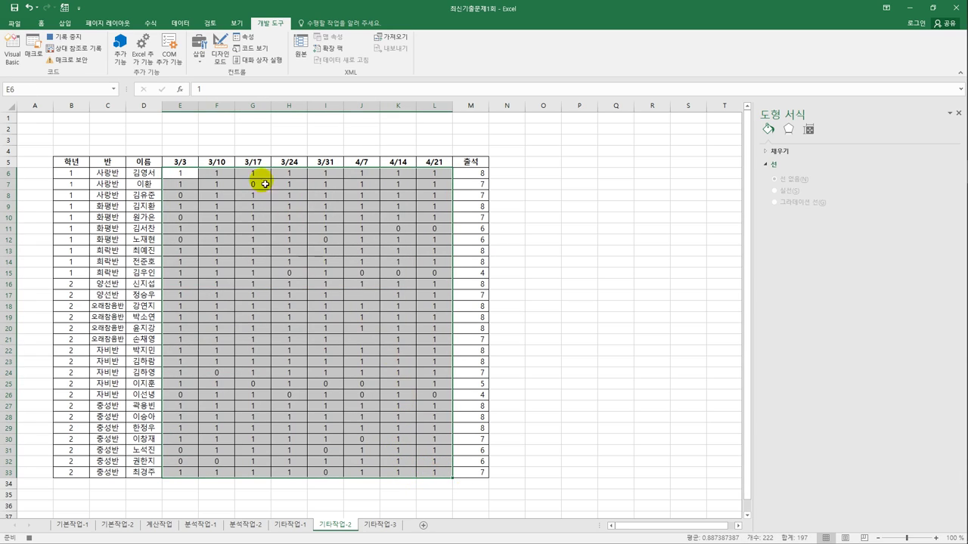
{"action": "right_click", "coordinate": [271, 211]}
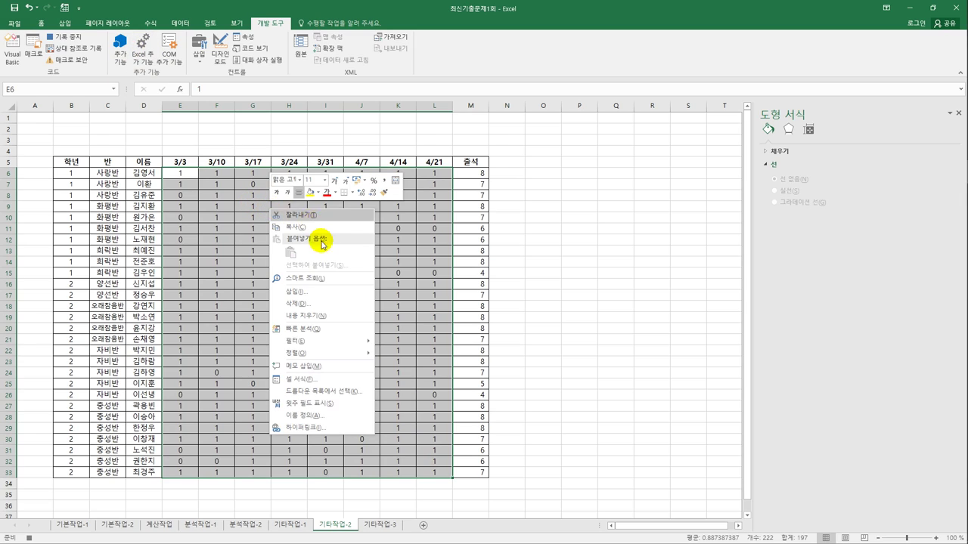
{"action": "left_click", "coordinate": [327, 379]}
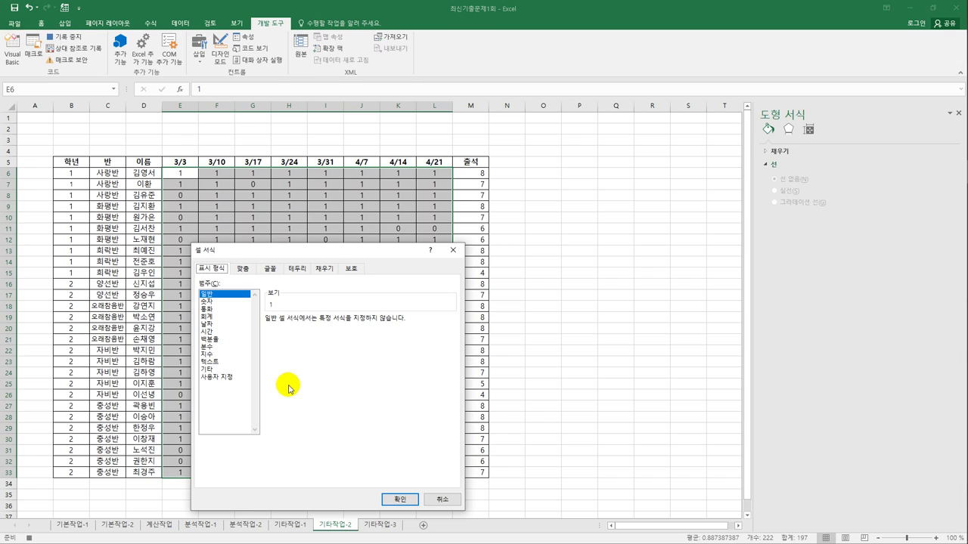
{"action": "left_click", "coordinate": [224, 376]}
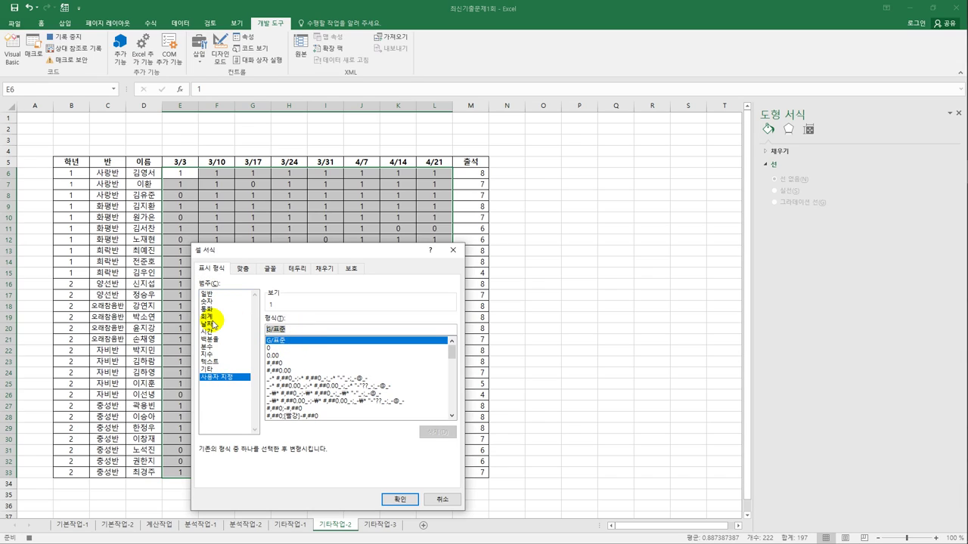
{"action": "type", "text": "[="}
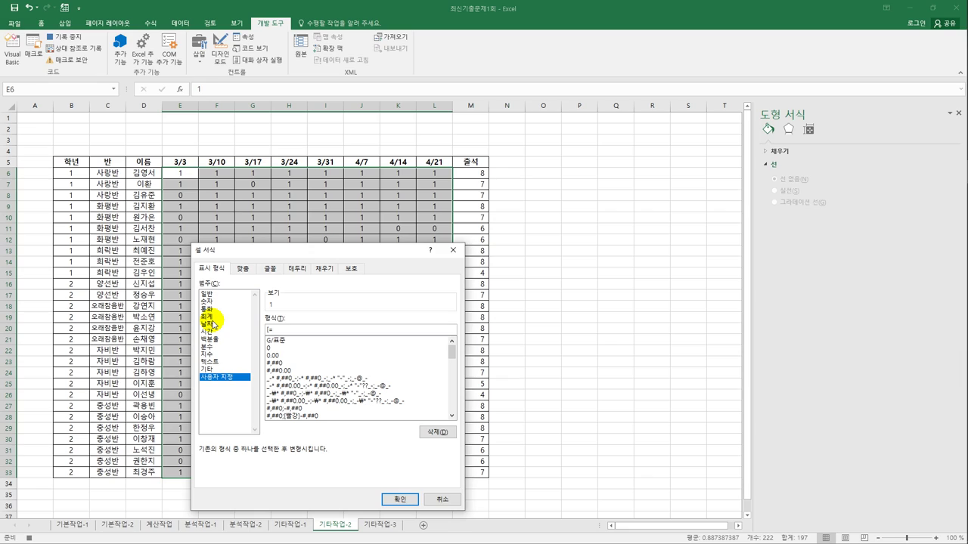
{"action": "type", "text": "1]"}
{"action": "type", "text": "\"O\";[=0]\"X\""}
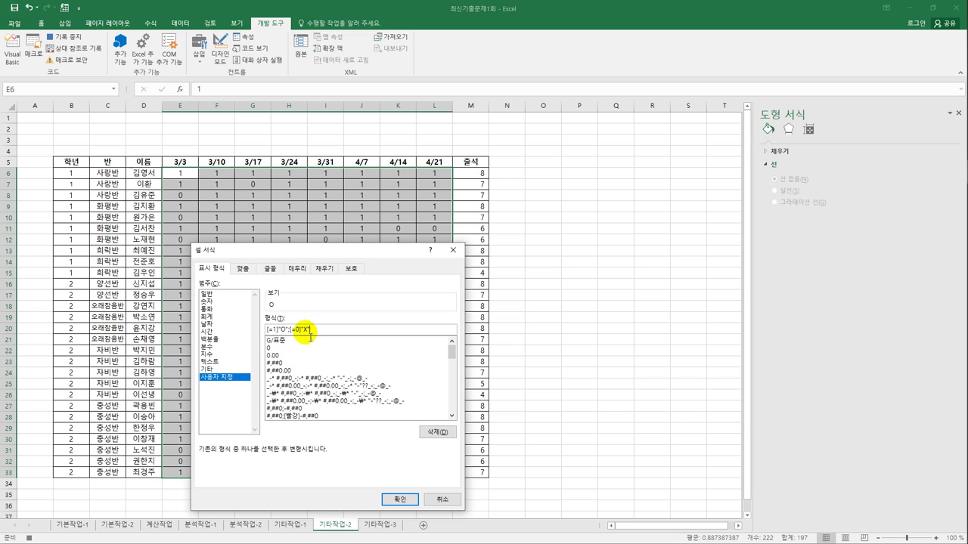
{"action": "left_click", "coordinate": [400, 501]}
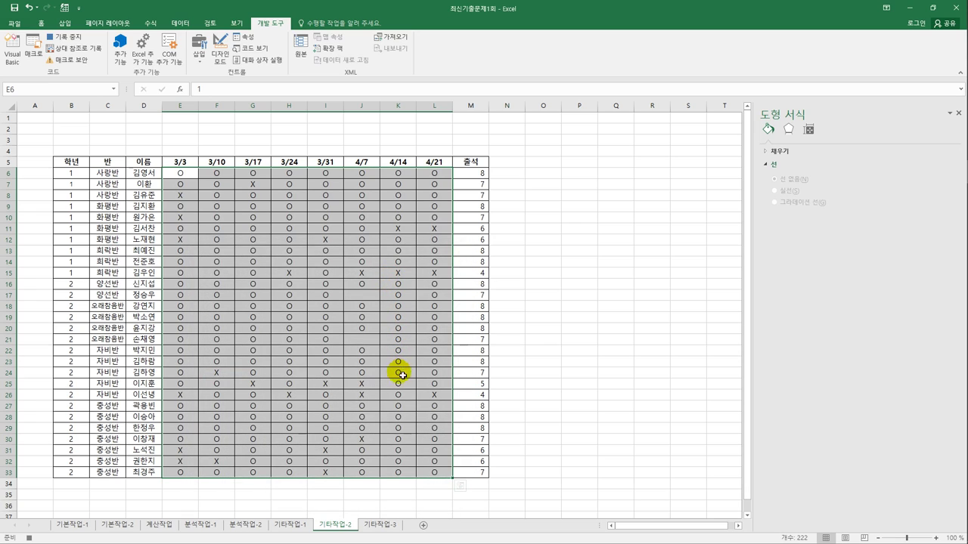
{"action": "left_click", "coordinate": [435, 470]}
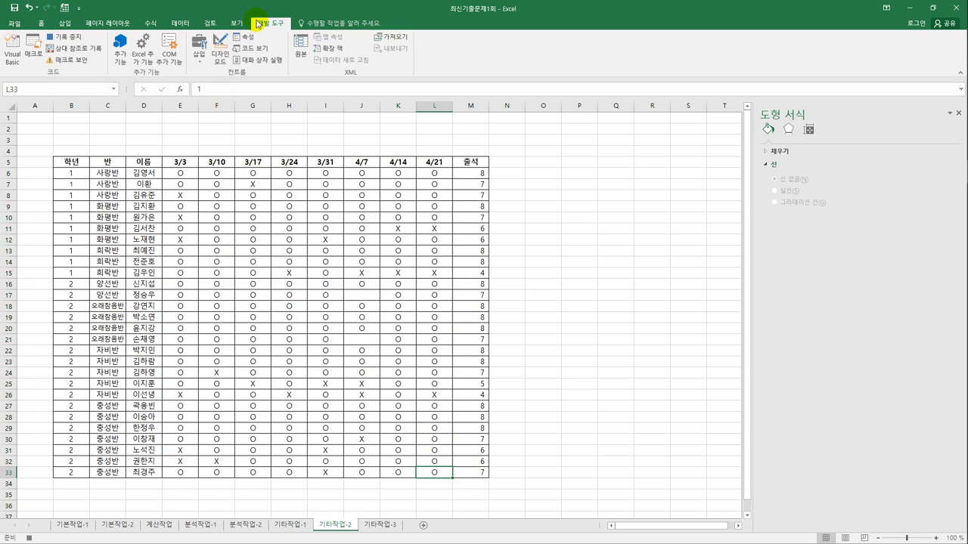
{"action": "left_click", "coordinate": [65, 36]}
Step: Insert a form button over cells B2:C3 and assign the 서식적용 macro to it
{"action": "left_click", "coordinate": [541, 228]}
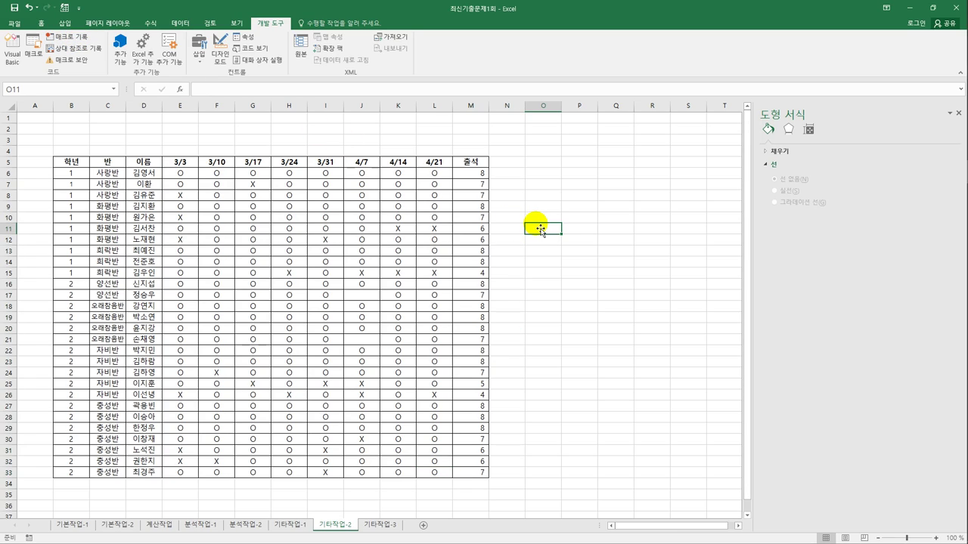
{"action": "left_click", "coordinate": [201, 65]}
{"action": "left_click", "coordinate": [194, 85]}
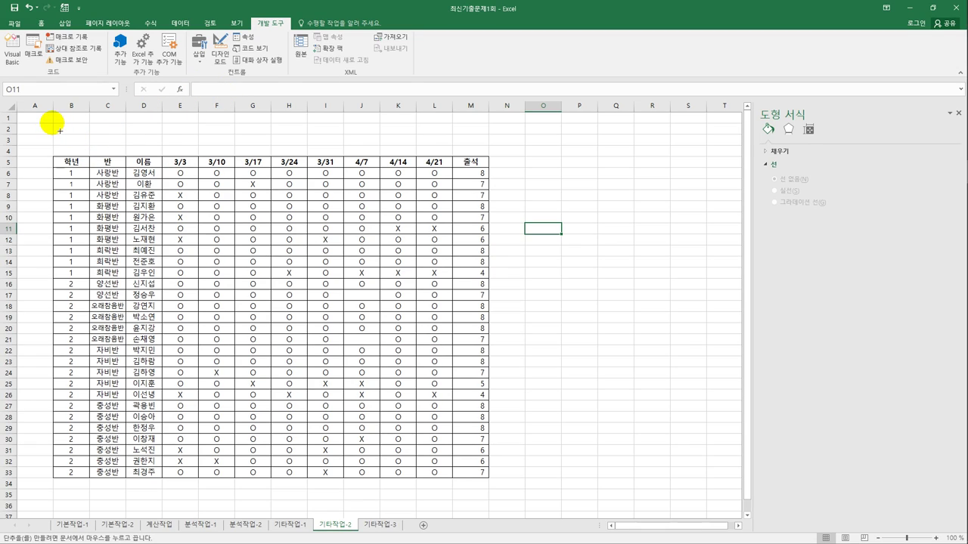
{"action": "left_click_drag", "start_coordinate": [59, 131], "coordinate": [59, 130]}
{"action": "left_click_drag", "start_coordinate": [120, 157], "coordinate": [134, 134]}
{"action": "left_click", "coordinate": [290, 180]}
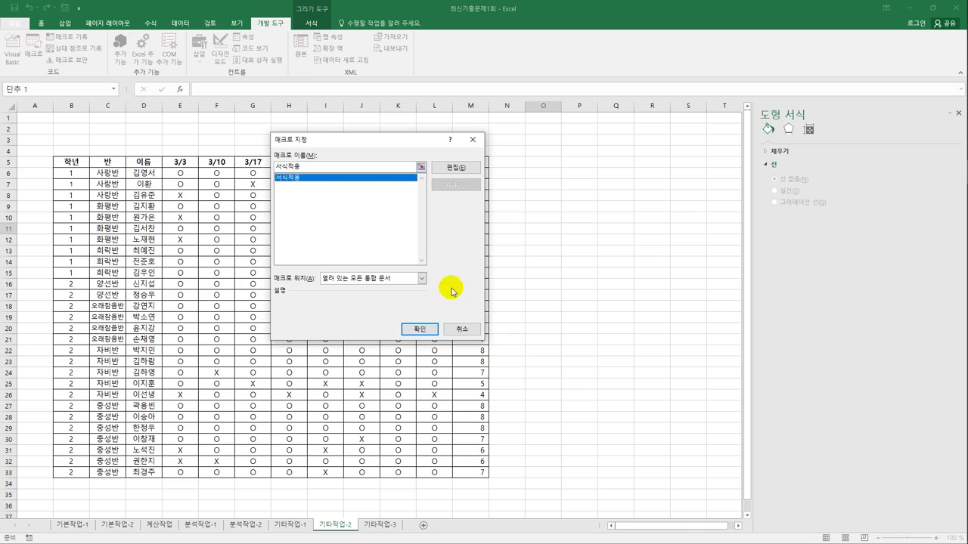
{"action": "left_click", "coordinate": [425, 329]}
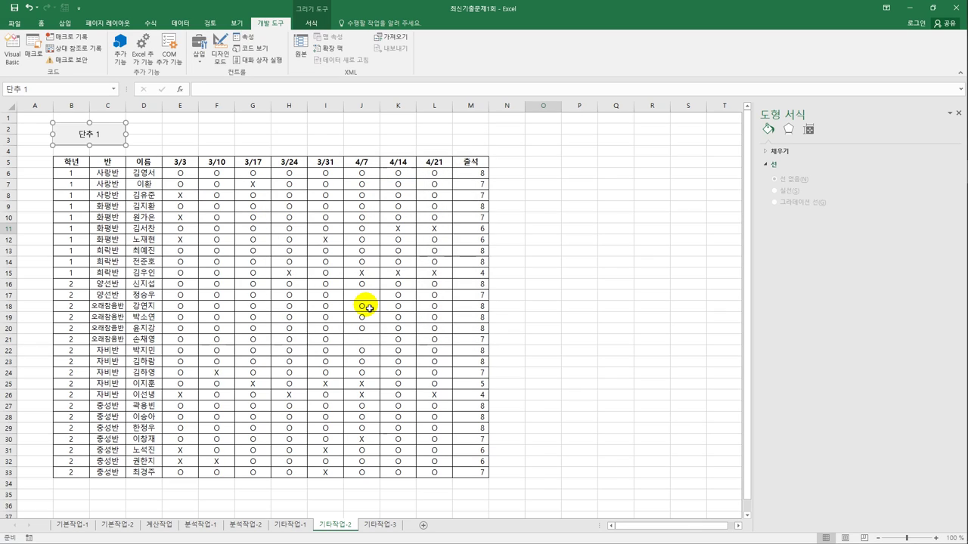
Step: Replace the new button's caption with 서식적용 and deselect the button
{"action": "type", "text": "버"}
{"action": "key", "text": "BackSpace"}
{"action": "key", "text": "BackSpace"}
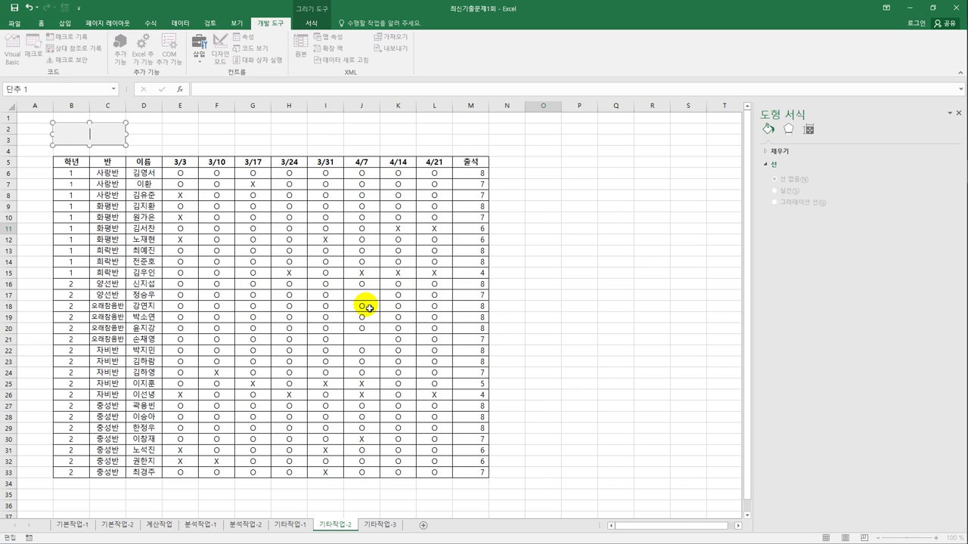
{"action": "type", "text": "서식적ㅇㅛ"}
{"action": "left_click", "coordinate": [603, 363]}
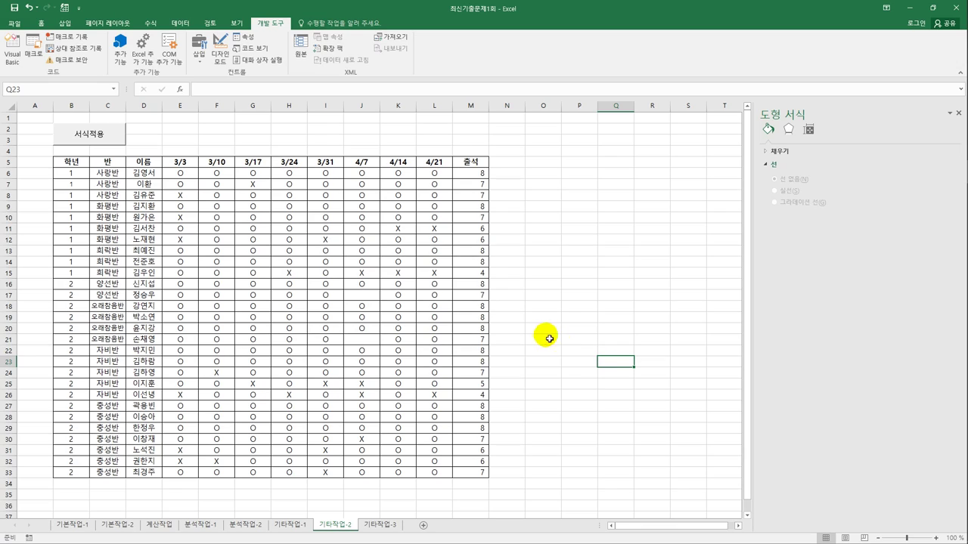
Step: Start recording a macro named 그래프보기, stored in the current workbook
{"action": "left_click", "coordinate": [475, 174]}
{"action": "left_click", "coordinate": [471, 473], "text": "shift"}
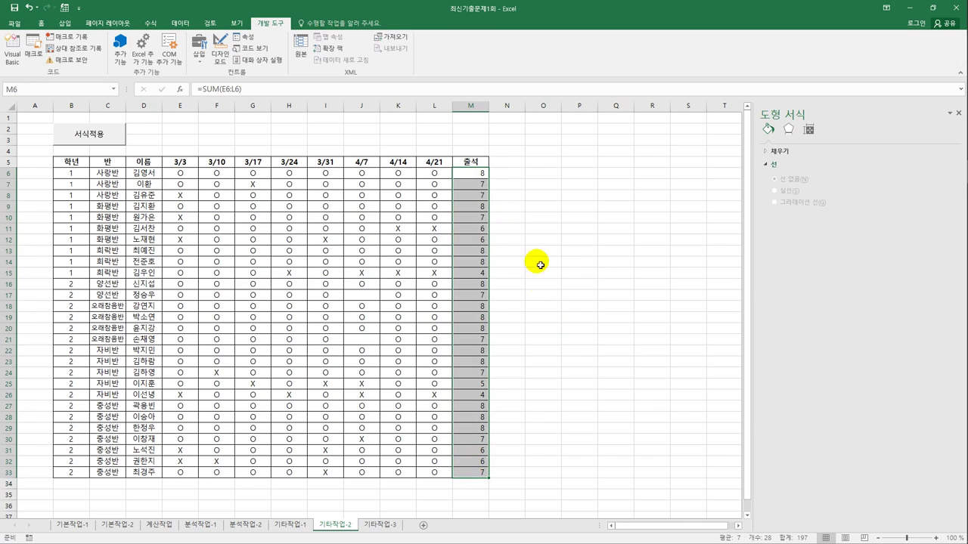
{"action": "left_click", "coordinate": [555, 207]}
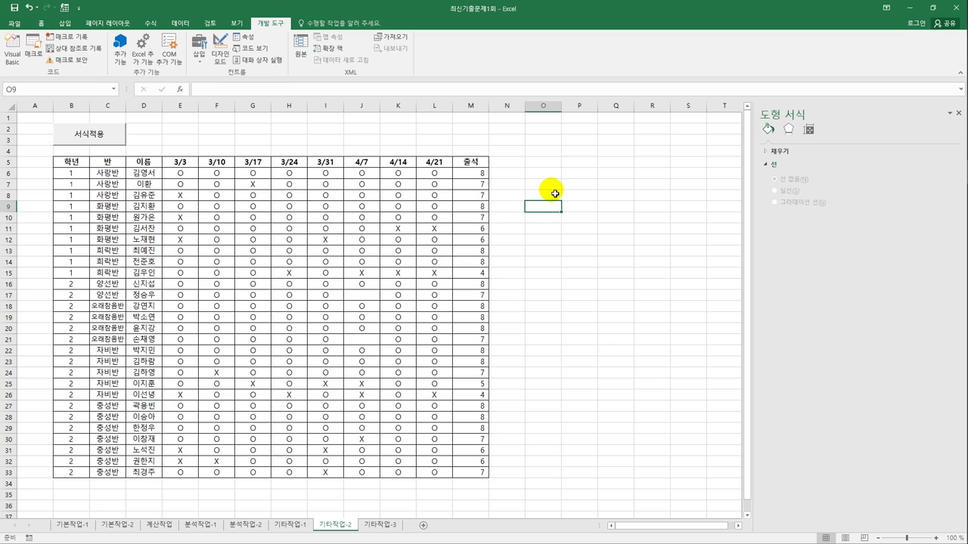
{"action": "left_click", "coordinate": [68, 36]}
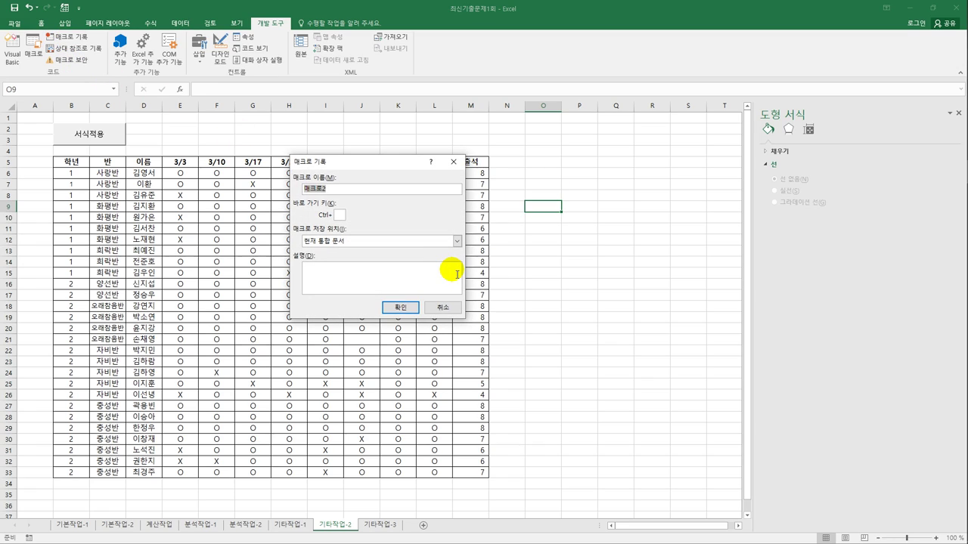
{"action": "type", "text": "ㅅ"}
{"action": "type", "text": "래프보기"}
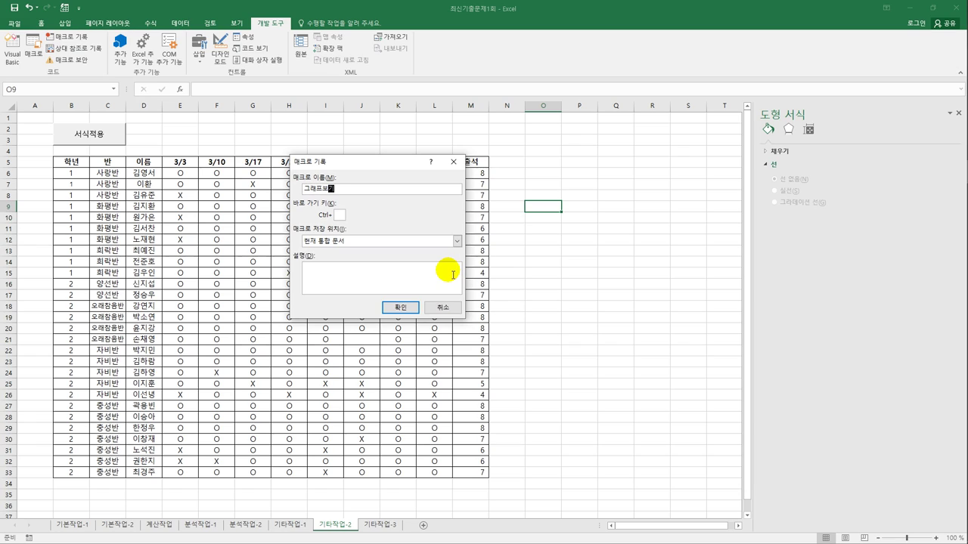
{"action": "left_click", "coordinate": [400, 307]}
Step: Create a new conditional formatting rule for M6:M33 that formats all cells by value with the data bar (데이터 막대) style
{"action": "left_click_drag", "start_coordinate": [482, 174], "coordinate": [475, 472]}
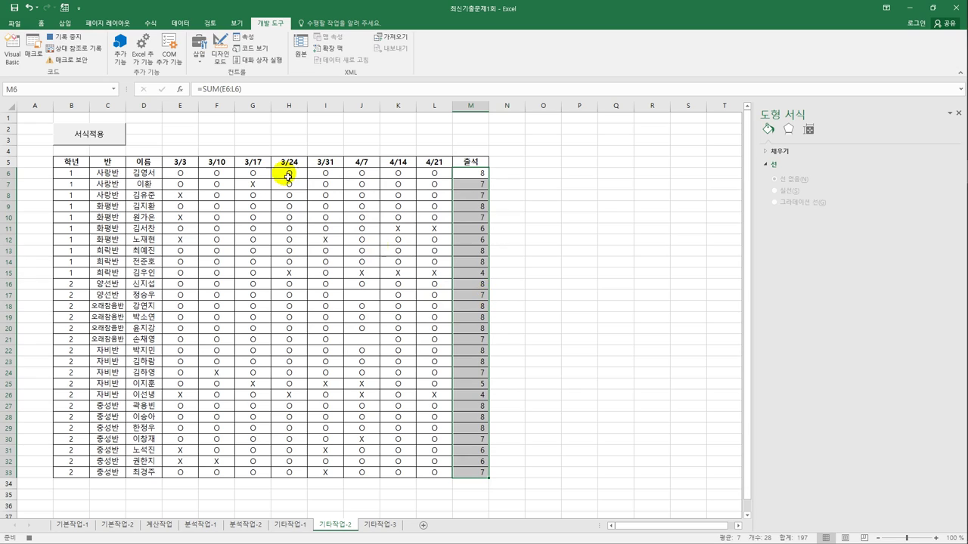
{"action": "left_click", "coordinate": [41, 22]}
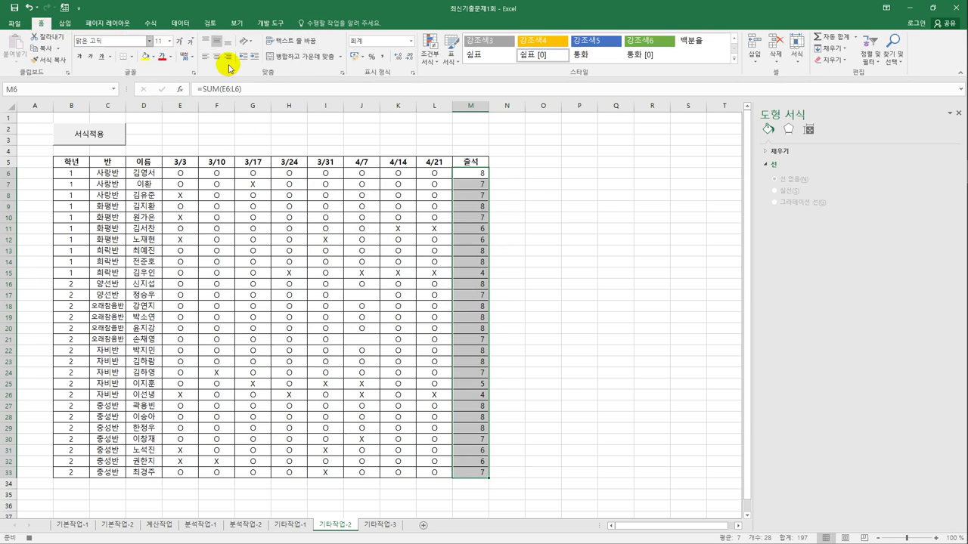
{"action": "left_click", "coordinate": [430, 47]}
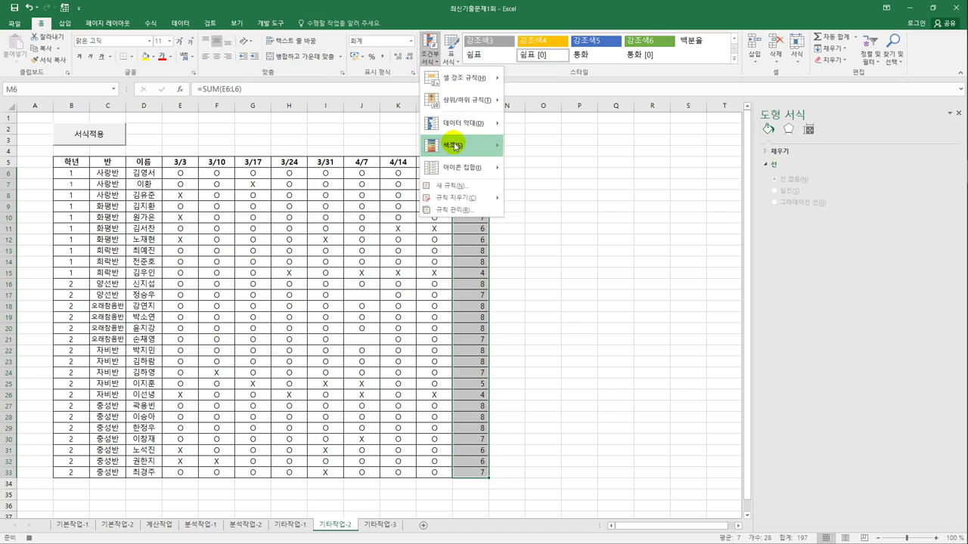
{"action": "left_click", "coordinate": [457, 186]}
{"action": "left_click_drag", "start_coordinate": [413, 149], "coordinate": [679, 120]}
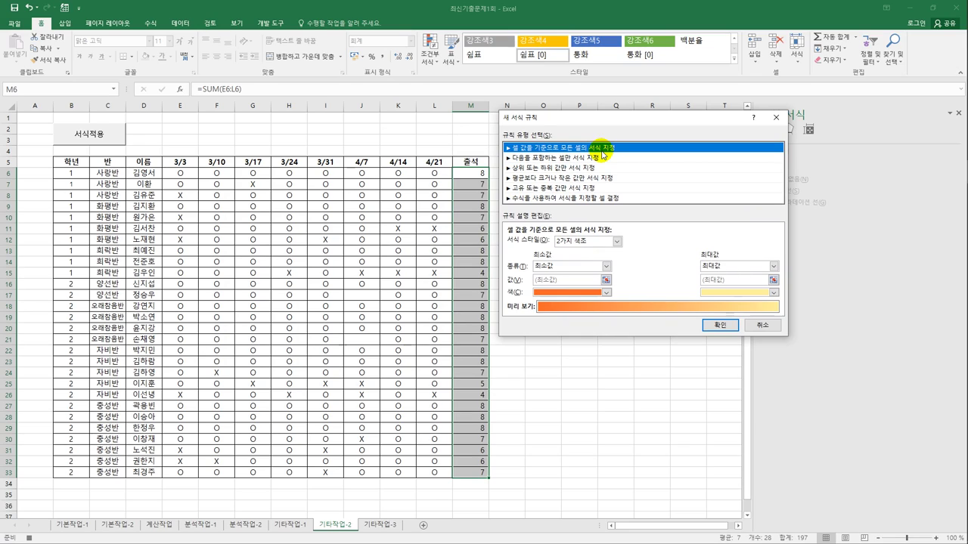
{"action": "left_click", "coordinate": [617, 242]}
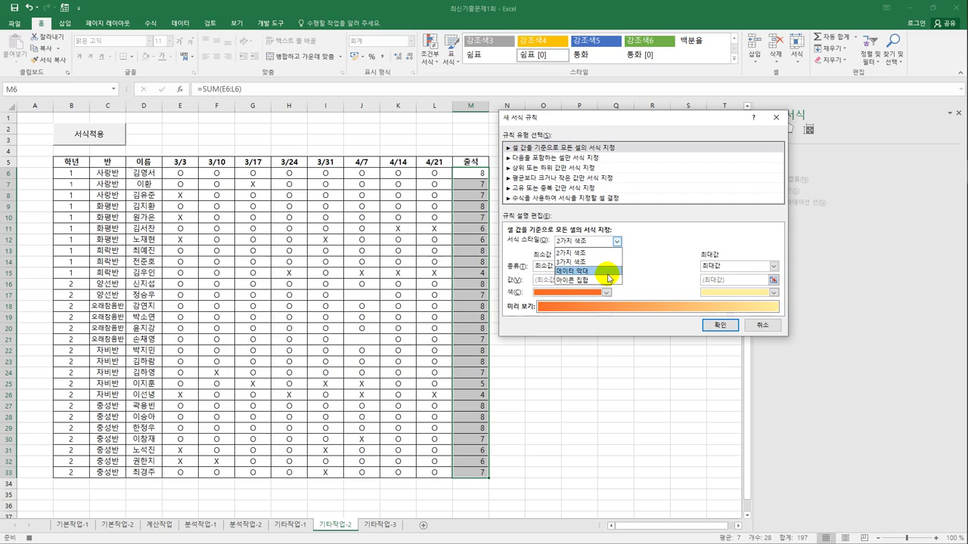
{"action": "left_click", "coordinate": [608, 272]}
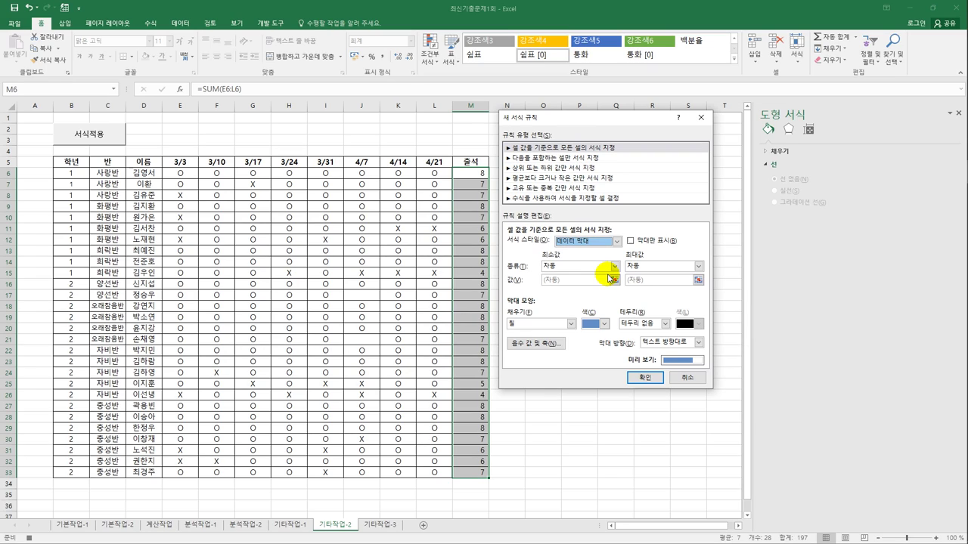
Step: Set the data bar rule's minimum to percentile (백분위수) 20 and its maximum to percentile 80
{"action": "left_click", "coordinate": [578, 266]}
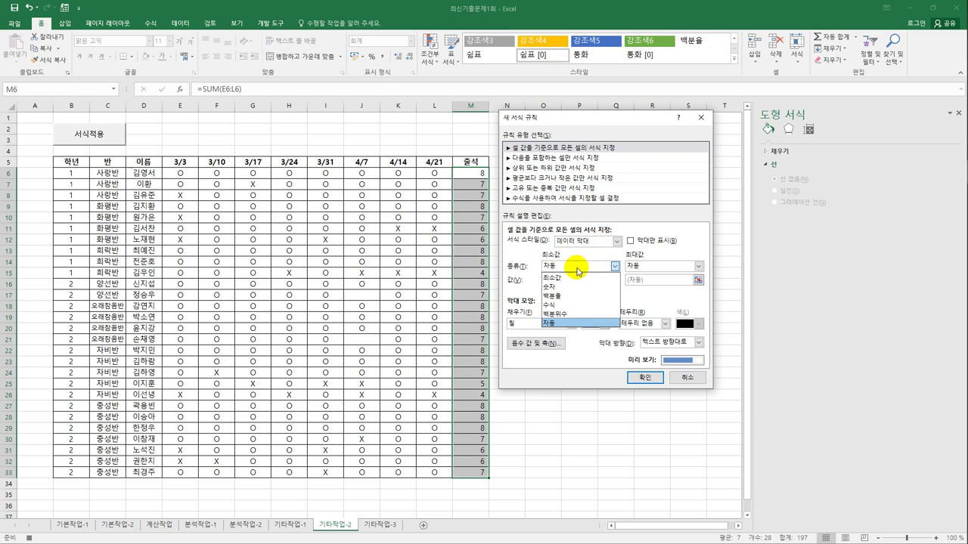
{"action": "left_click", "coordinate": [573, 318]}
{"action": "key", "text": "Tab"}
{"action": "type", "text": "2"}
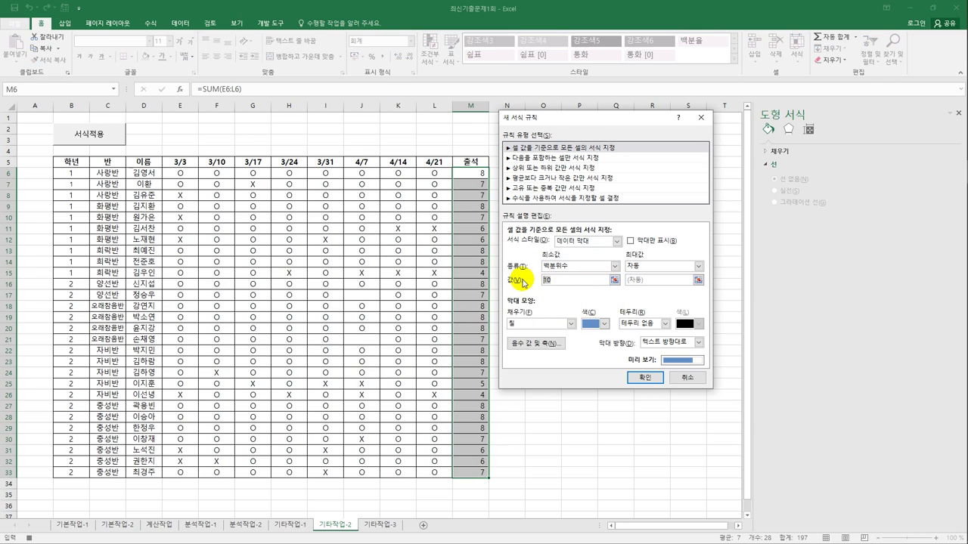
{"action": "type", "text": "0"}
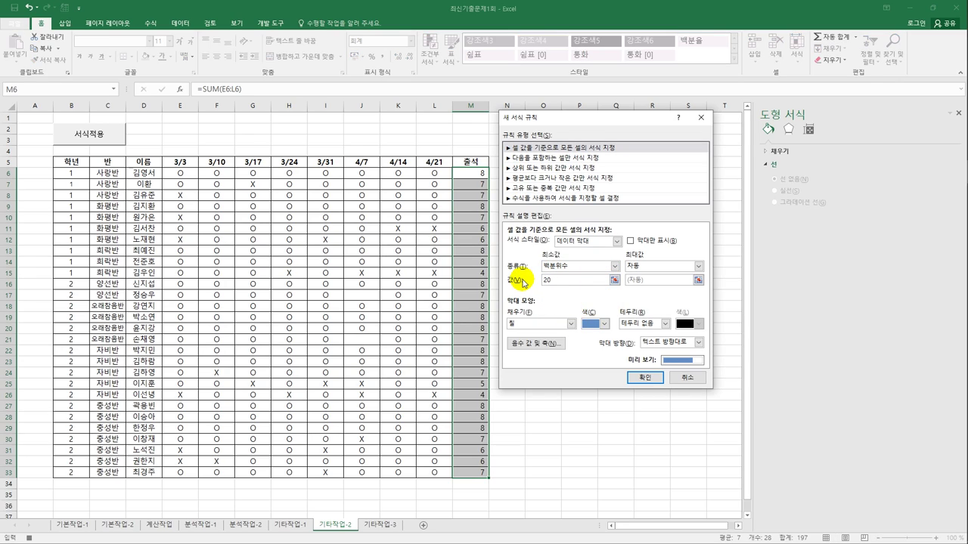
{"action": "left_click", "coordinate": [675, 266]}
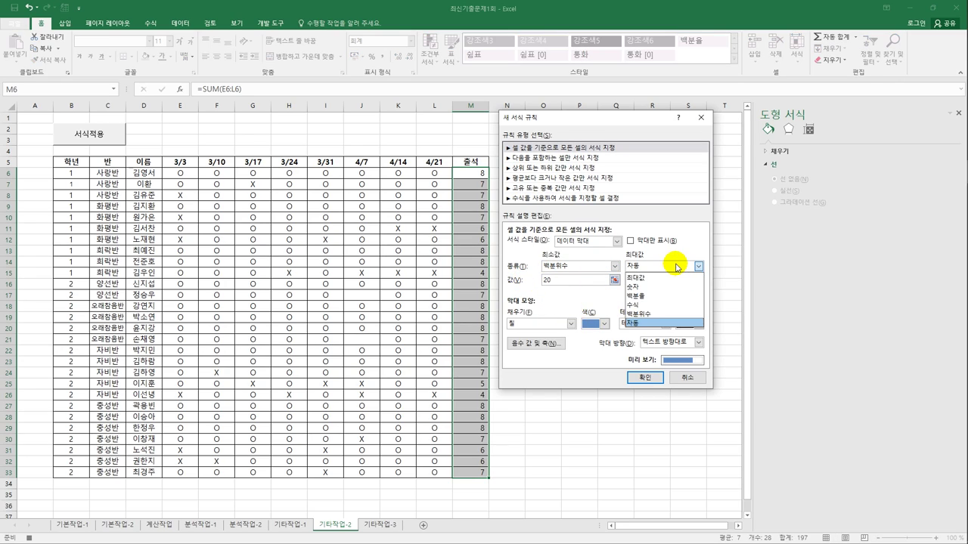
{"action": "left_click", "coordinate": [639, 314]}
{"action": "left_click", "coordinate": [641, 283]}
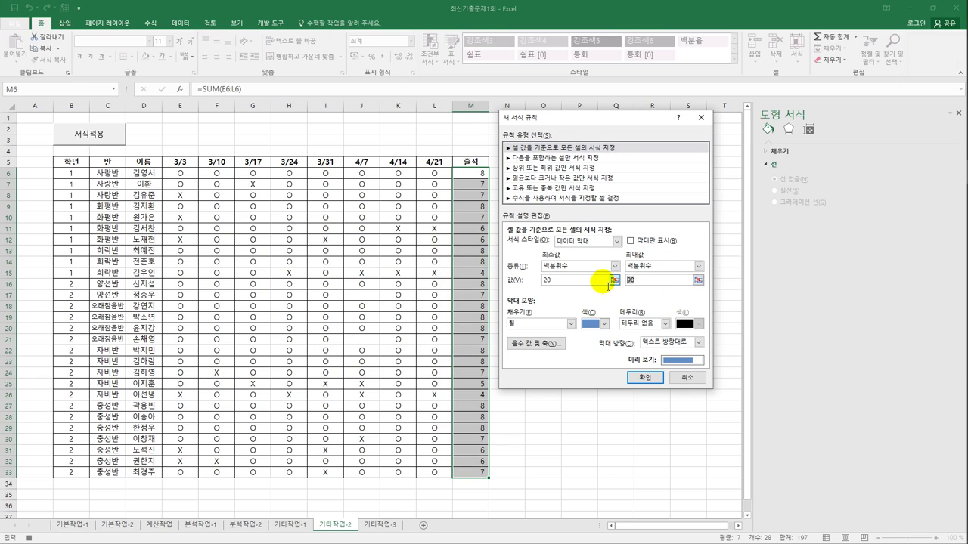
{"action": "key", "text": "BackSpace"}
{"action": "key", "text": "BackSpace"}
{"action": "type", "text": "80"}
Step: Give the data bars a gradient fill (그라데이션 채우기) in standard yellow and apply the rule
{"action": "left_click", "coordinate": [571, 324]}
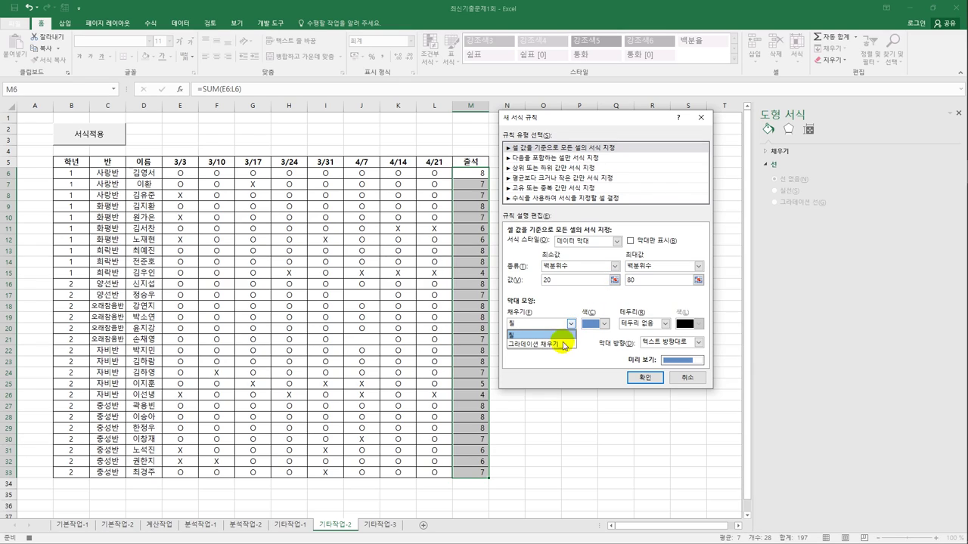
{"action": "left_click", "coordinate": [558, 344]}
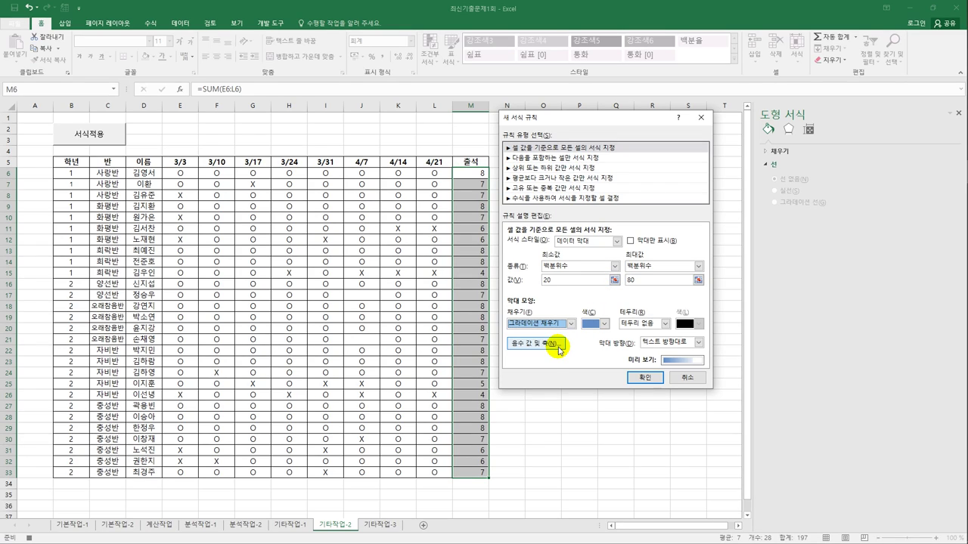
{"action": "left_click", "coordinate": [604, 324]}
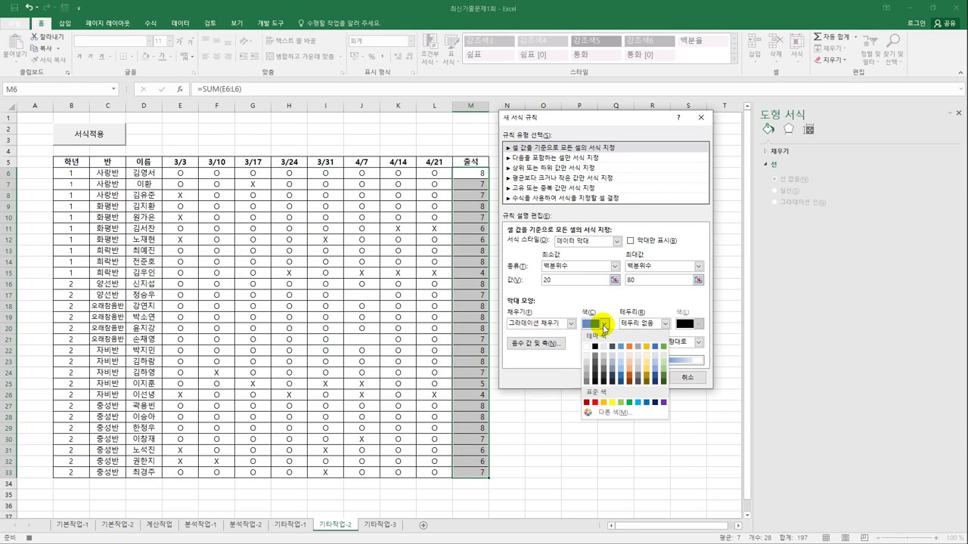
{"action": "left_click", "coordinate": [612, 403]}
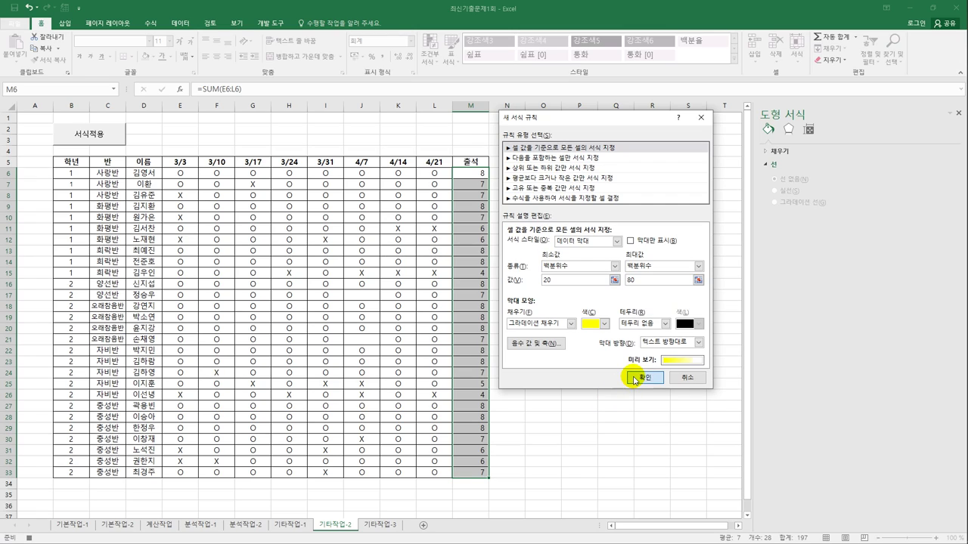
{"action": "left_click", "coordinate": [637, 379]}
Step: Deselect the 출석 range and stop recording the 그래프보기 macro
{"action": "left_click", "coordinate": [472, 471]}
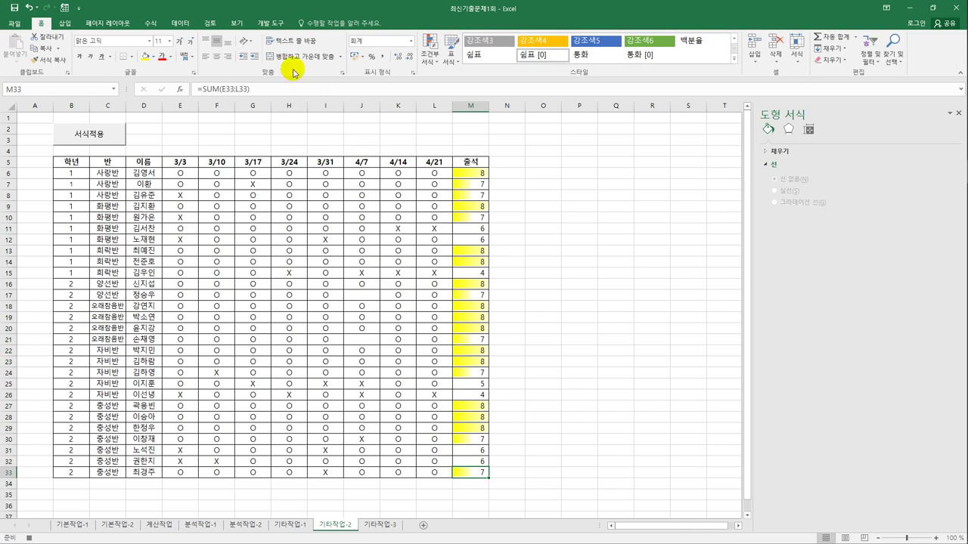
{"action": "left_click", "coordinate": [269, 23]}
{"action": "left_click", "coordinate": [65, 35]}
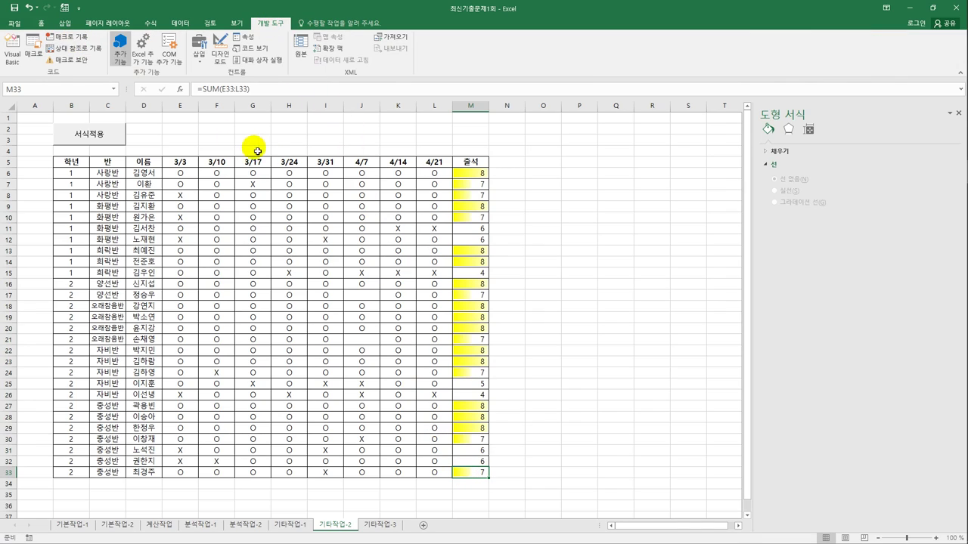
{"action": "left_click", "coordinate": [297, 130]}
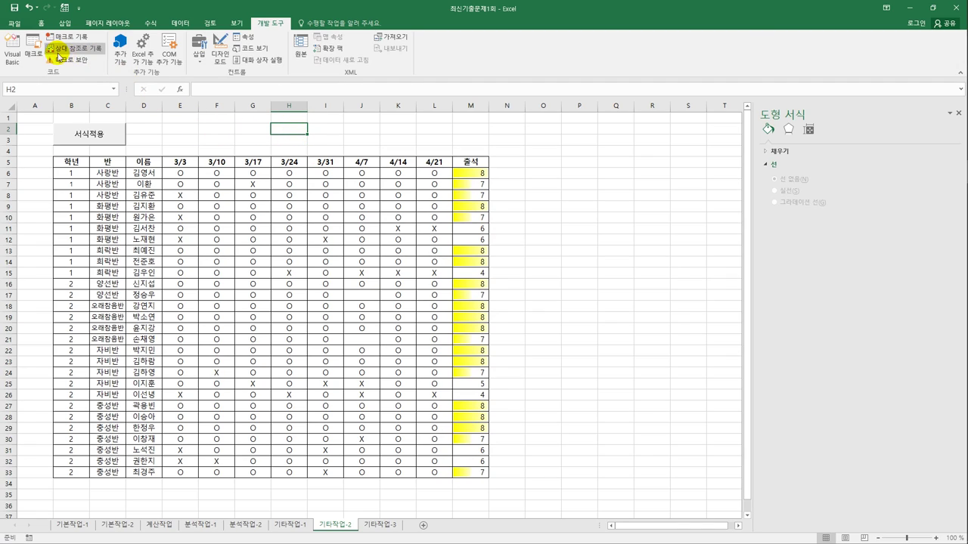
Step: Insert a form button over cells E2:F3, assigned to the 그래프보기 macro and captioned 그래프보기
{"action": "left_click", "coordinate": [200, 62]}
{"action": "left_click", "coordinate": [195, 84]}
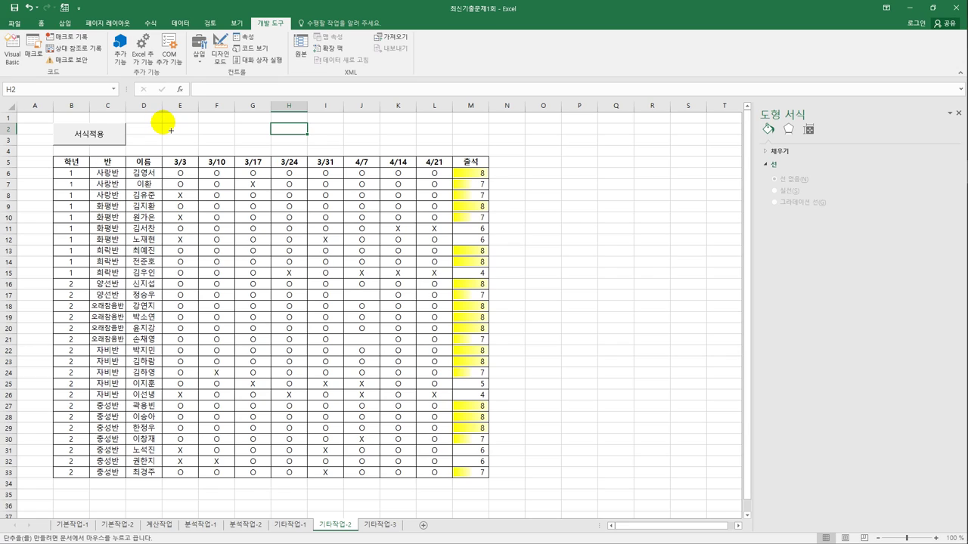
{"action": "left_click_drag", "start_coordinate": [170, 131], "coordinate": [227, 146]}
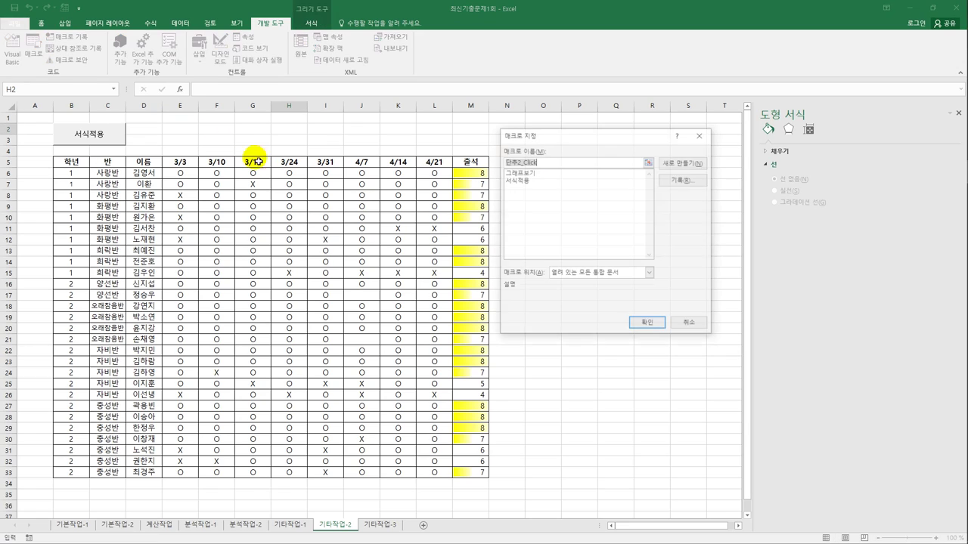
{"action": "left_click", "coordinate": [534, 173]}
{"action": "left_click", "coordinate": [647, 324]}
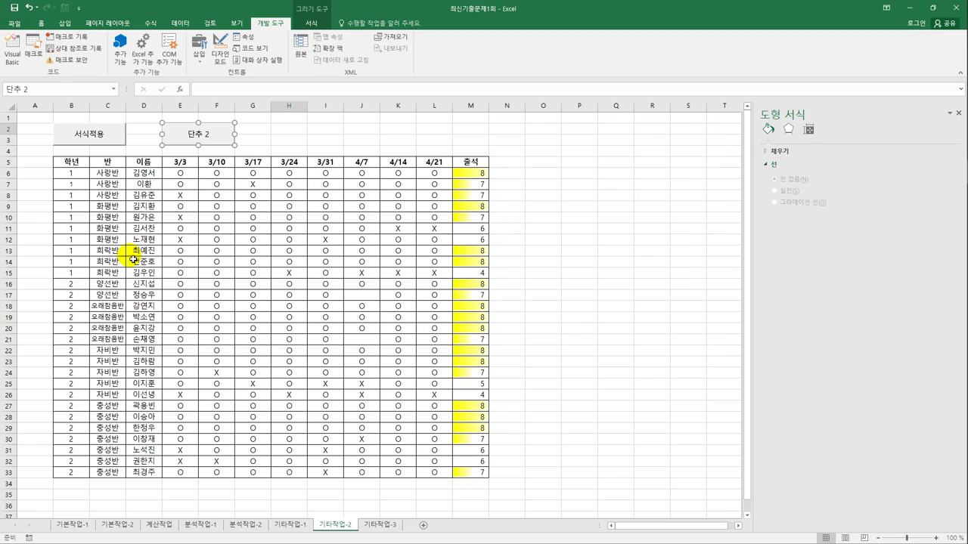
{"action": "type", "text": "그래프보기"}
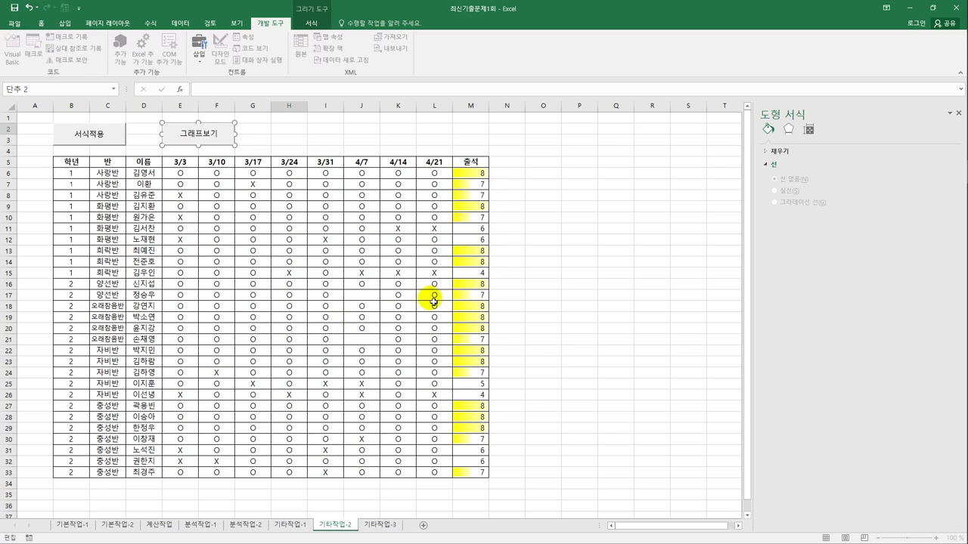
{"action": "left_click", "coordinate": [547, 267]}
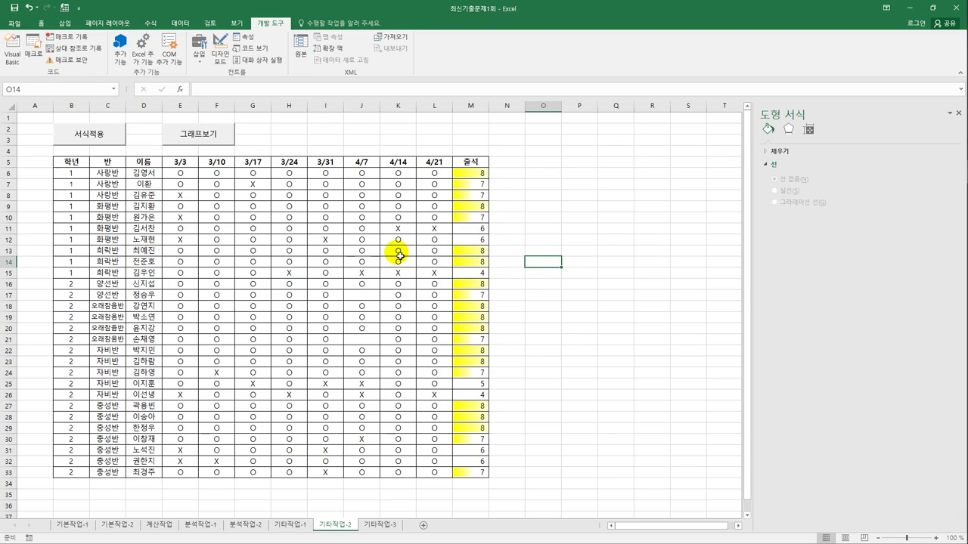
Step: On the 기타작업-3 sheet, turn on design mode and open the 대출등록 button's click event procedure
{"action": "left_click", "coordinate": [382, 531]}
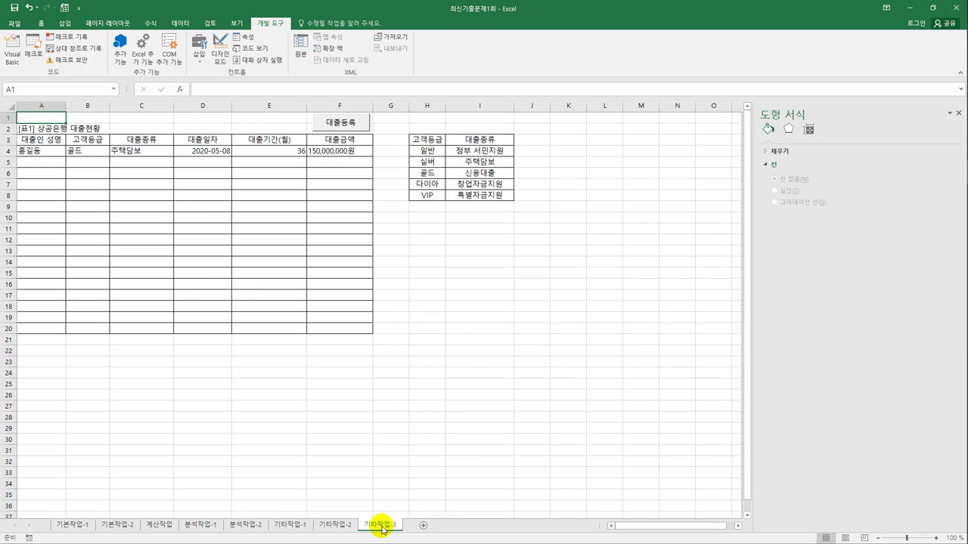
{"action": "left_click", "coordinate": [453, 341]}
{"action": "left_click", "coordinate": [220, 50]}
{"action": "left_click", "coordinate": [342, 125]}
{"action": "double_click", "coordinate": [345, 126]}
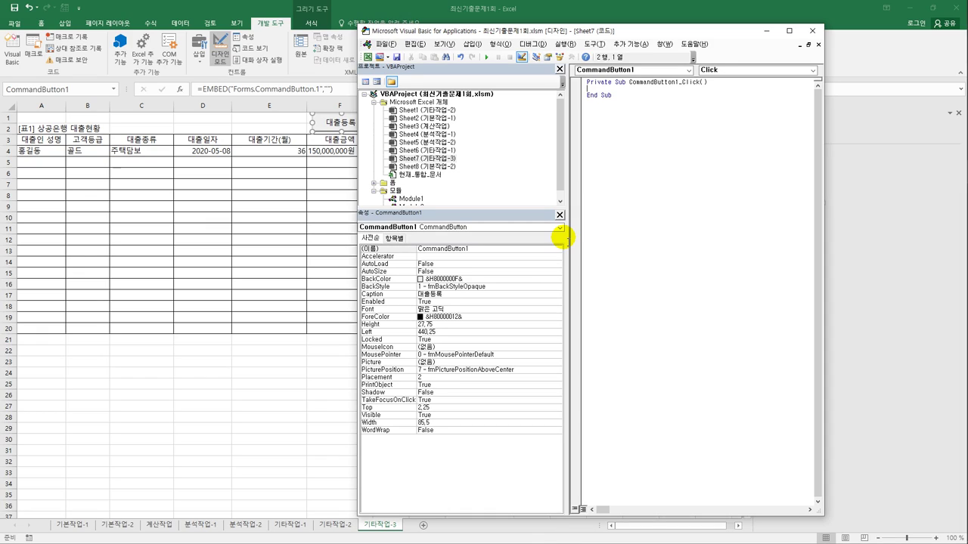
Step: Add the statement 대출등록.Show to the CommandButton1_Click procedure
{"action": "key", "text": "Tab"}
{"action": "type", "text": "대출등록"}
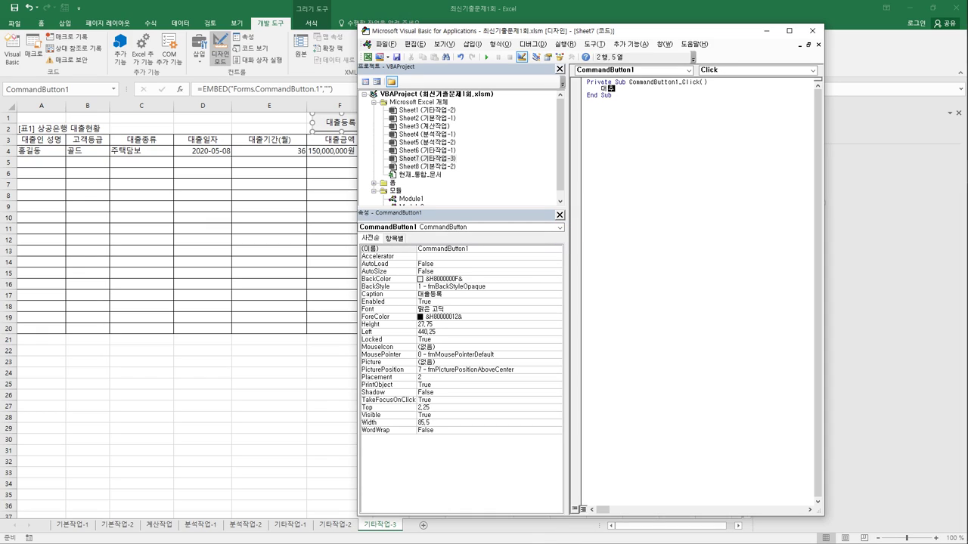
{"action": "type", "text": ".sh"}
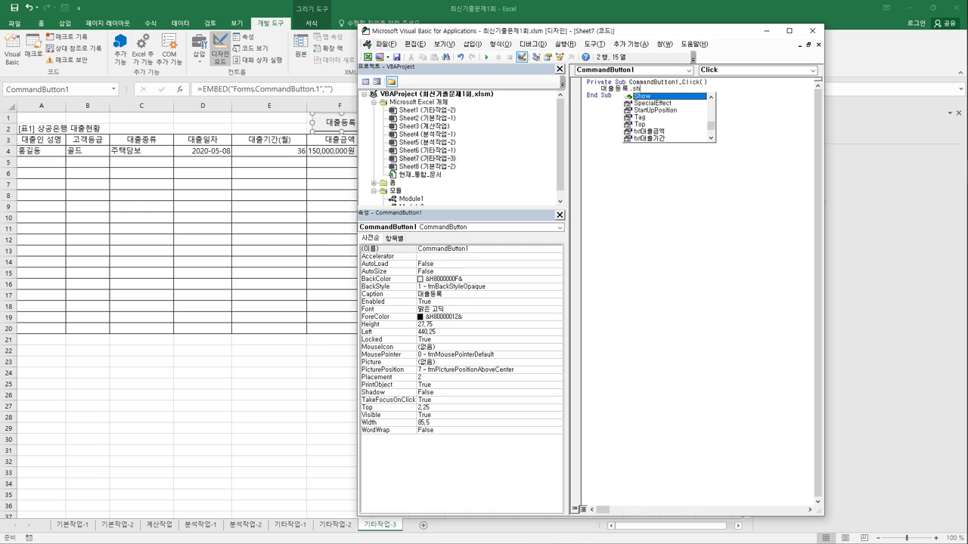
{"action": "key", "text": "Tab"}
{"action": "left_click", "coordinate": [644, 244]}
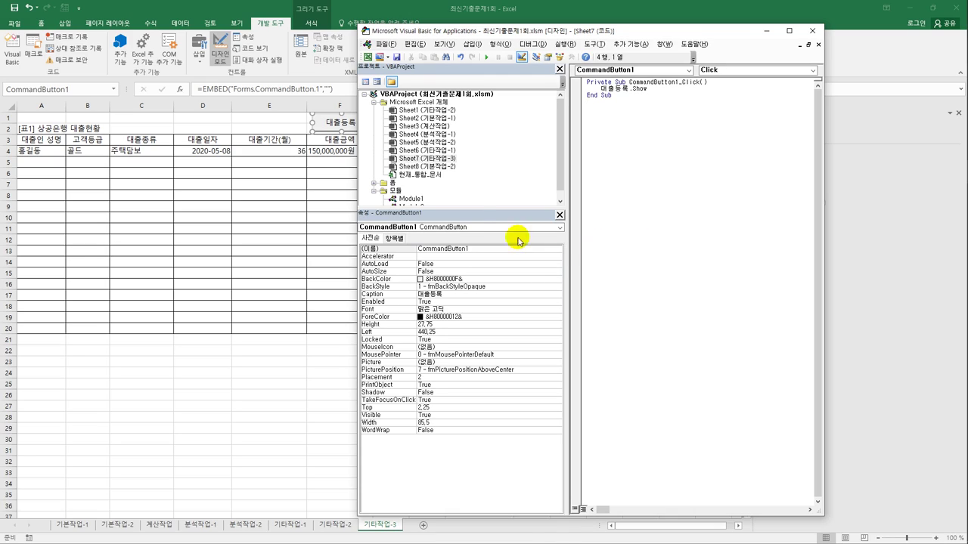
Step: Expand the project's forms folder and open the code window of the 대출등록 form
{"action": "left_click", "coordinate": [392, 183]}
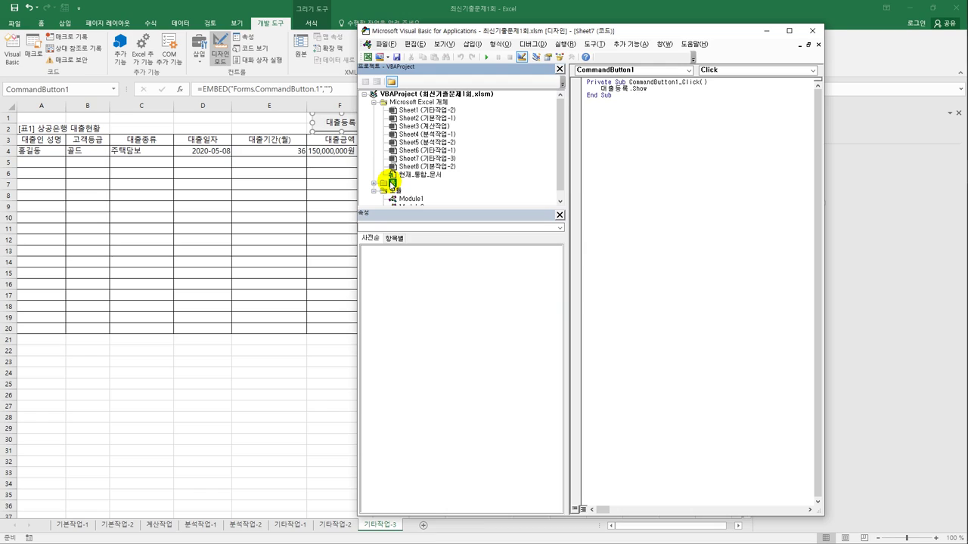
{"action": "double_click", "coordinate": [392, 183]}
{"action": "left_click", "coordinate": [408, 193]}
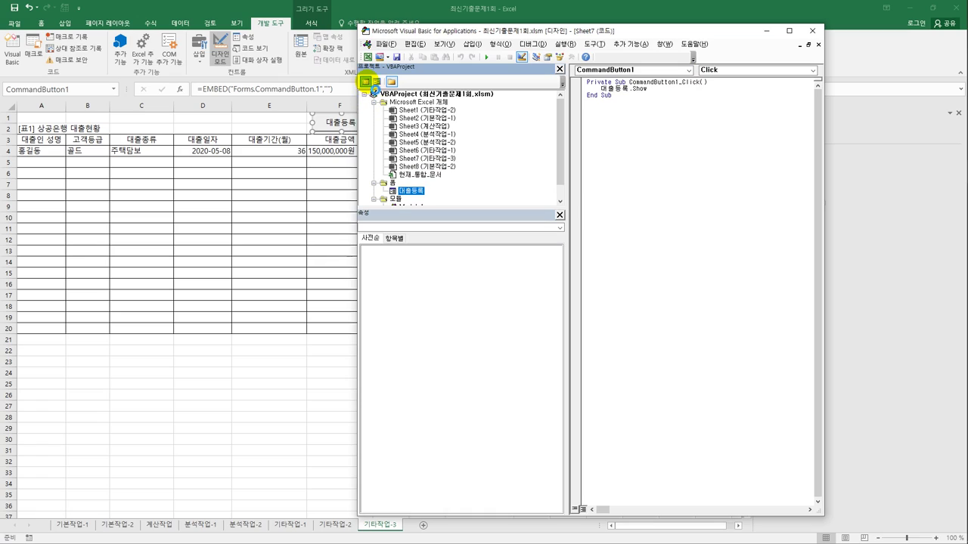
{"action": "left_click", "coordinate": [367, 82]}
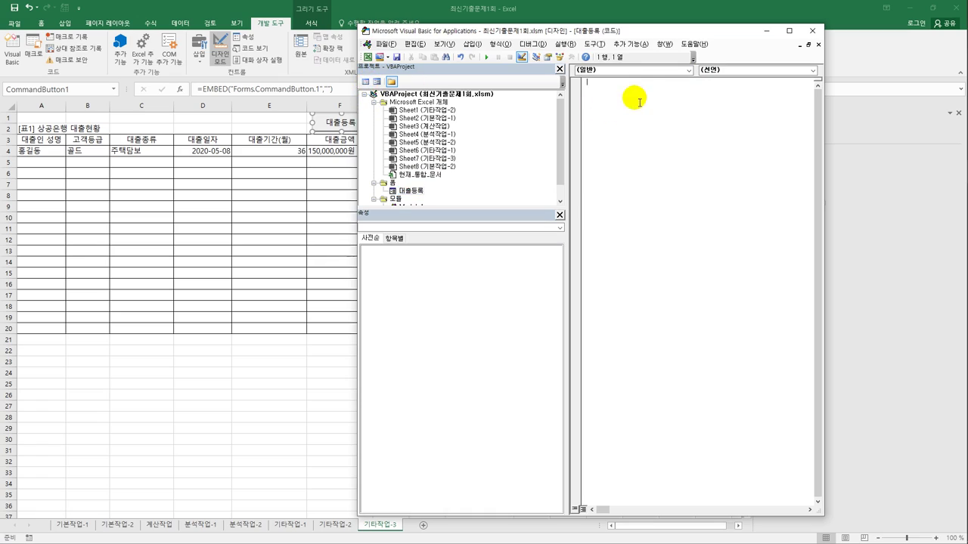
Step: Create the UserForm_Initialize event procedure in the 대출등록 form's code
{"action": "left_click", "coordinate": [689, 70]}
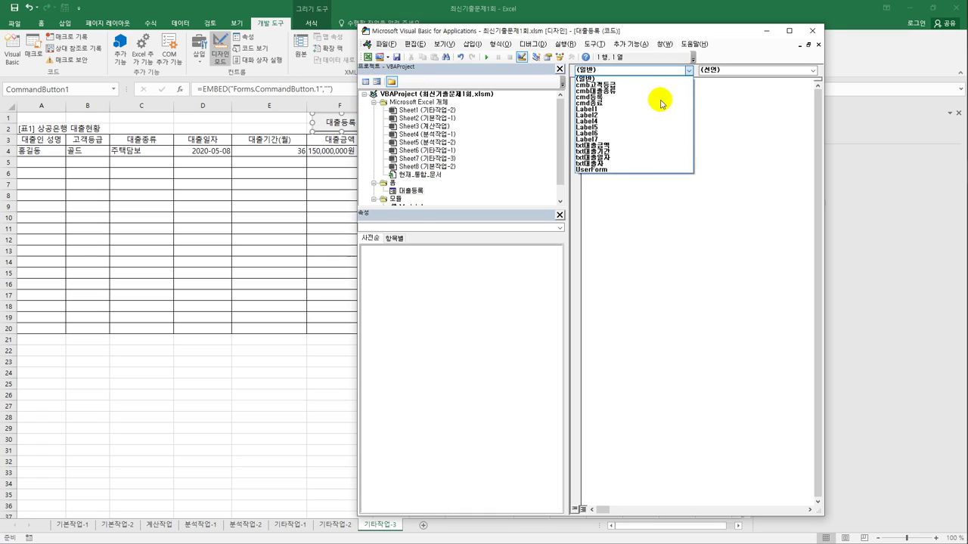
{"action": "left_click", "coordinate": [639, 170]}
{"action": "left_click", "coordinate": [719, 71]}
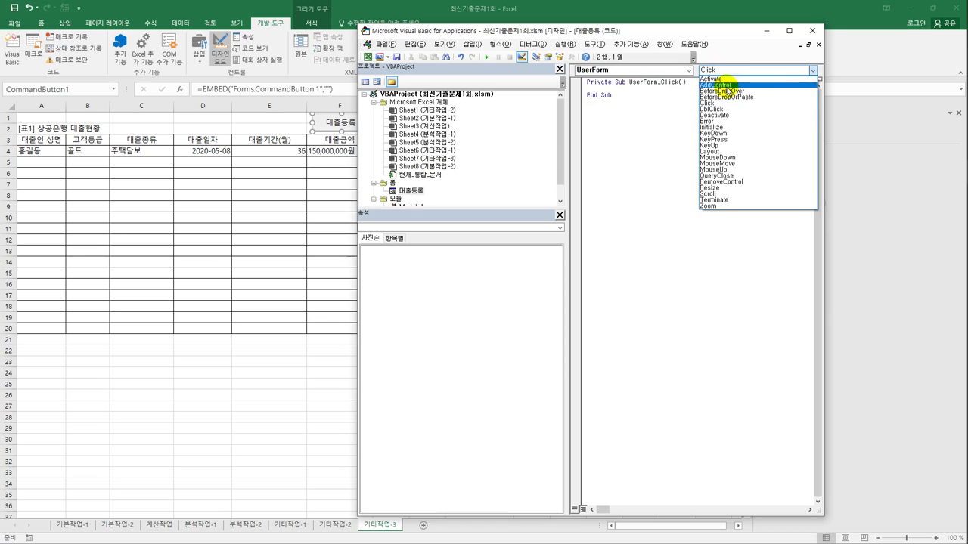
{"action": "left_click", "coordinate": [722, 127]}
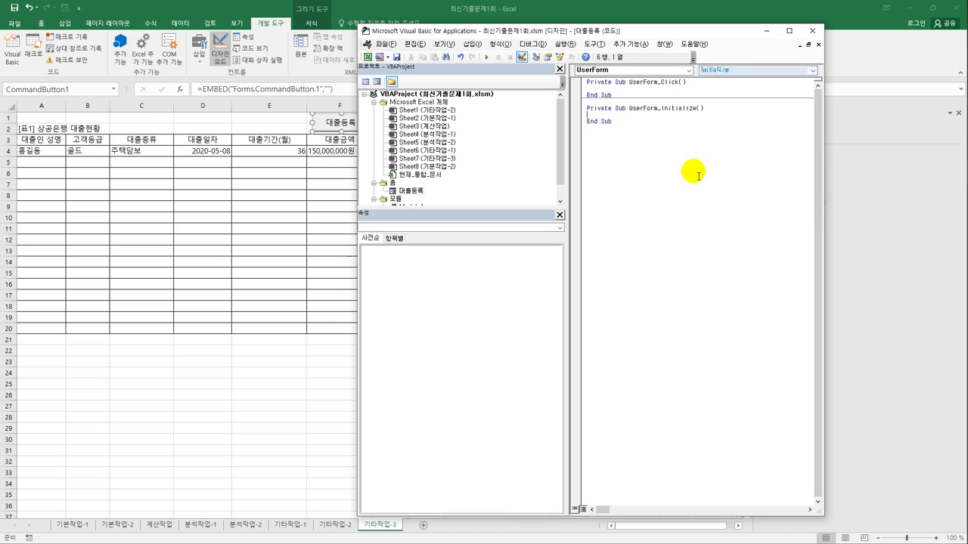
Step: In UserForm_Initialize, set the RowSource of cmb고객등급 to "H4:H7"
{"action": "key", "text": "Tab"}
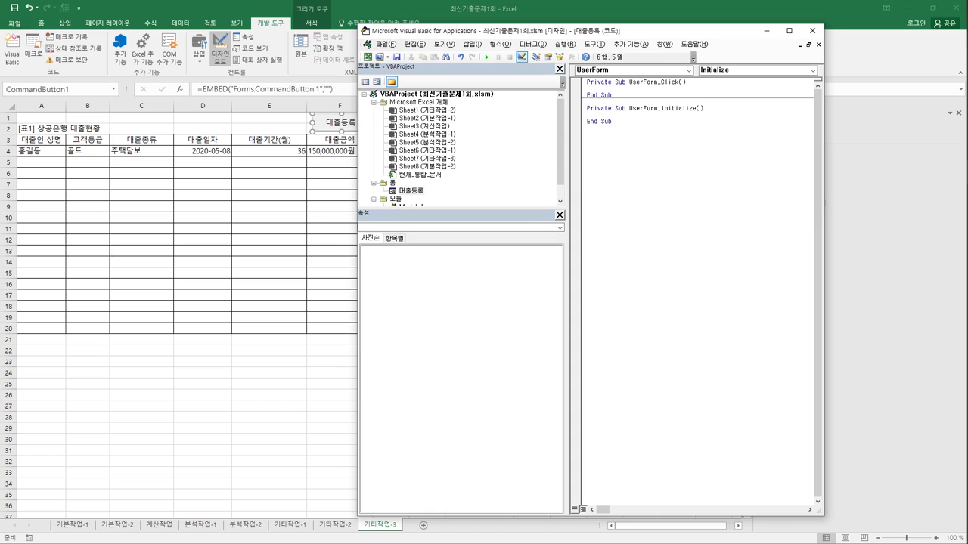
{"action": "type", "text": "cmb고객등급."}
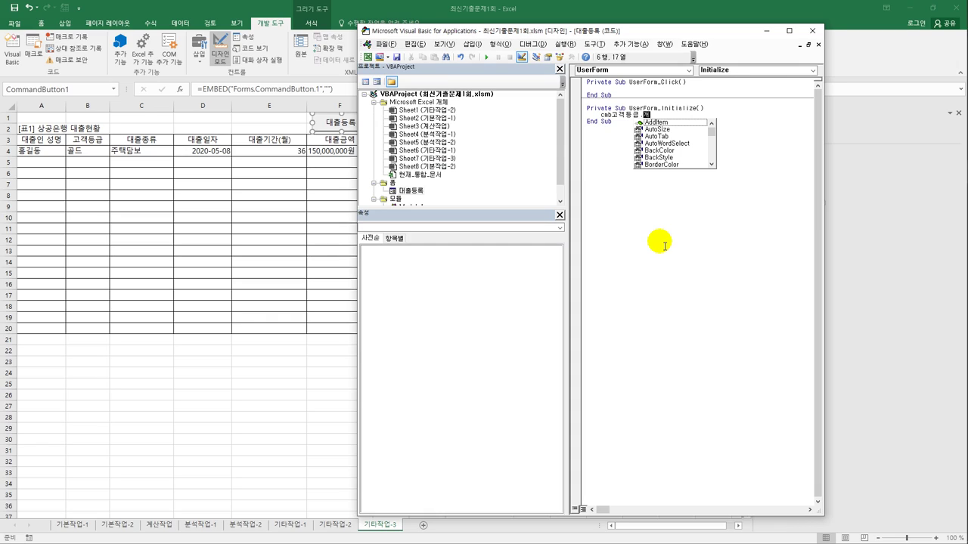
{"action": "type", "text": "row"}
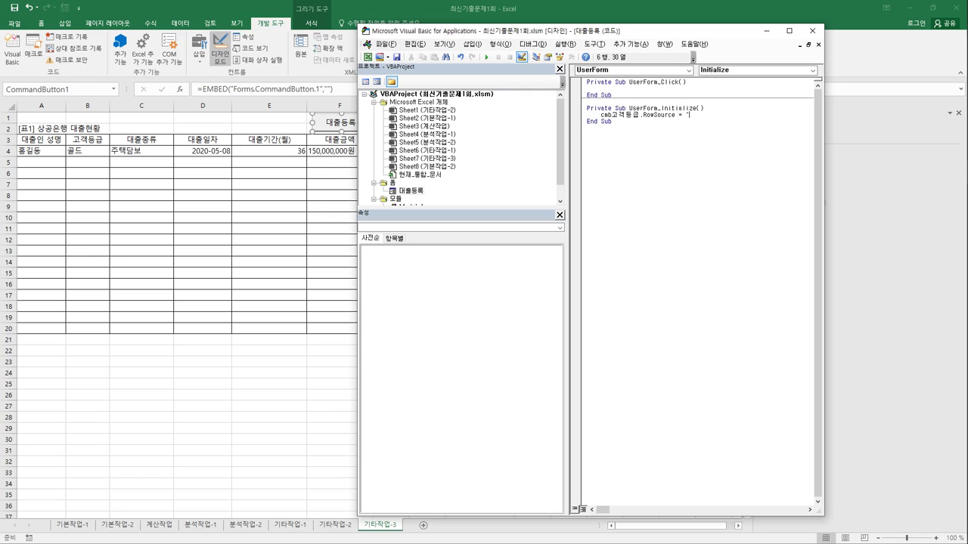
{"action": "type", "text": " H4:"}
{"action": "key", "text": "Return"}
Step: Add a statement to UserForm_Initialize setting the RowSource of cmb대출종류 to "I4:I7"
{"action": "type", "text": "cmb대출종류."}
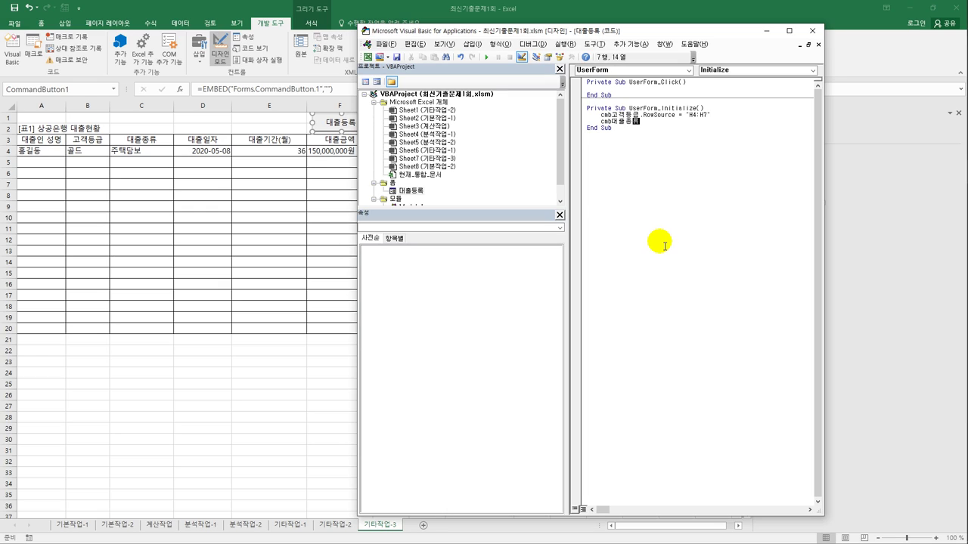
{"action": "type", "text": "row"}
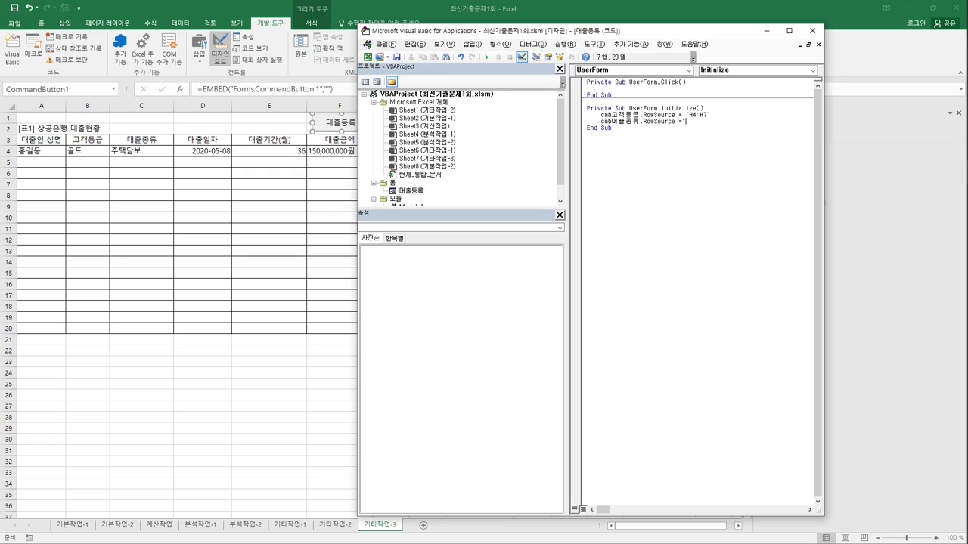
{"action": "type", "text": "I4:I7\""}
{"action": "key", "text": "Down"}
{"action": "key", "text": "Up"}
{"action": "key", "text": "Down"}
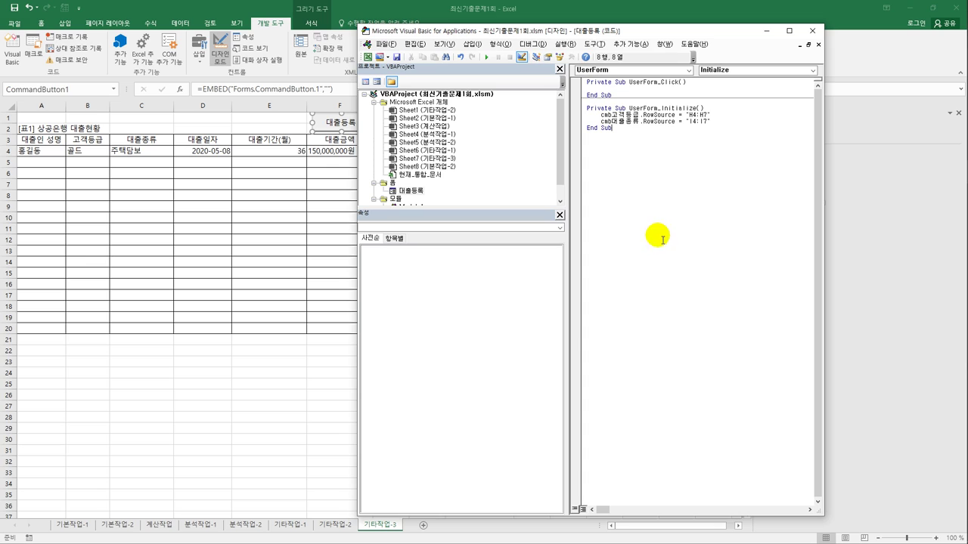
Step: Open the click event procedure of the form's 등록 button and examine the extent of the loan table on the sheet
{"action": "double_click", "coordinate": [412, 191]}
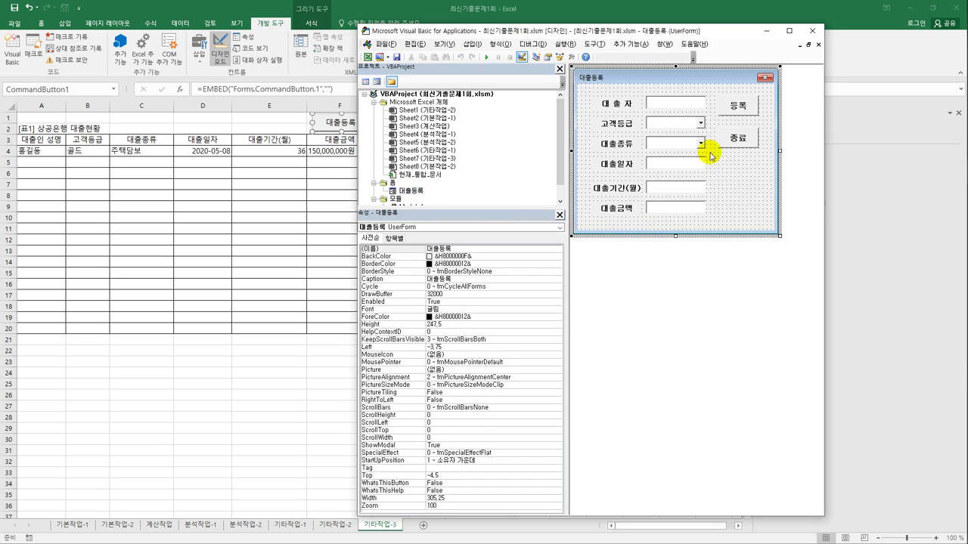
{"action": "double_click", "coordinate": [737, 105]}
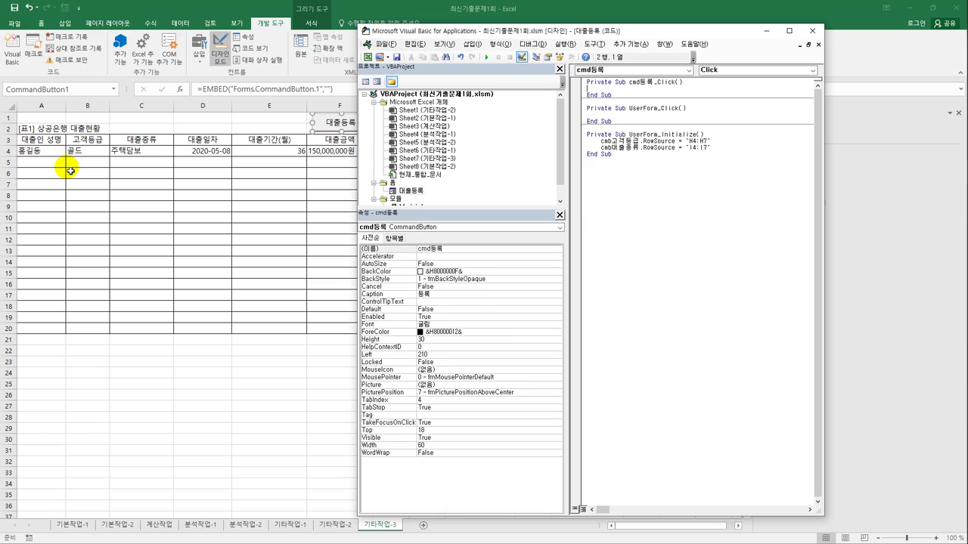
{"action": "left_click", "coordinate": [43, 145]}
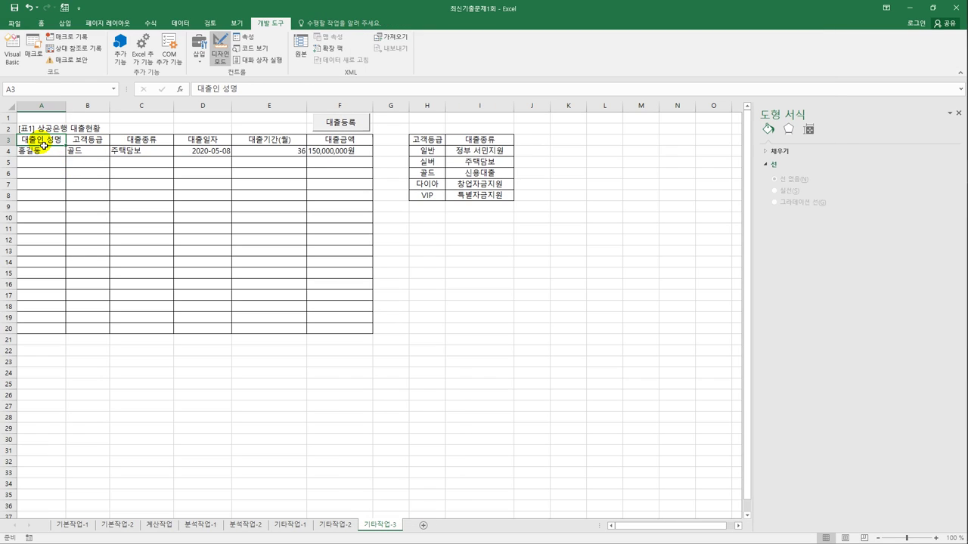
{"action": "left_click_drag", "start_coordinate": [32, 125], "coordinate": [326, 152]}
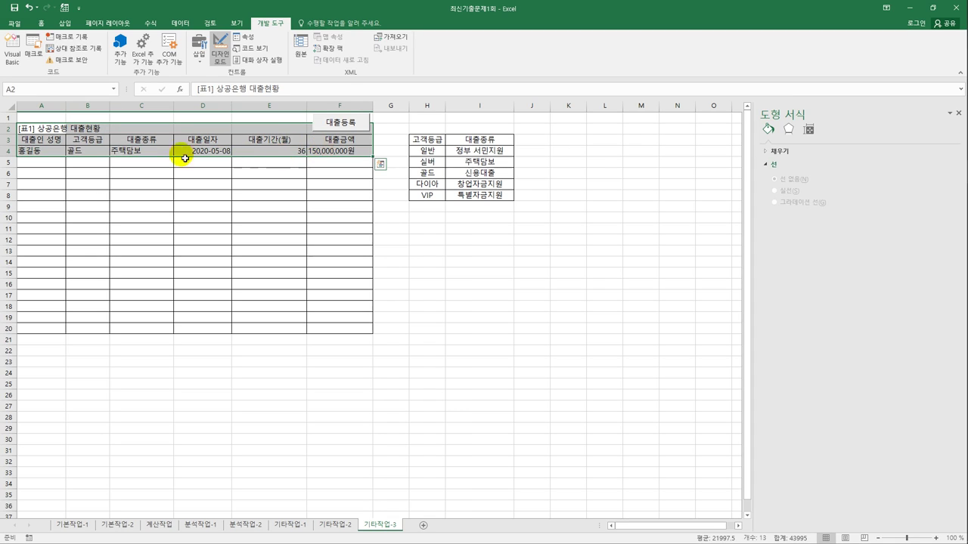
{"action": "left_click", "coordinate": [59, 166]}
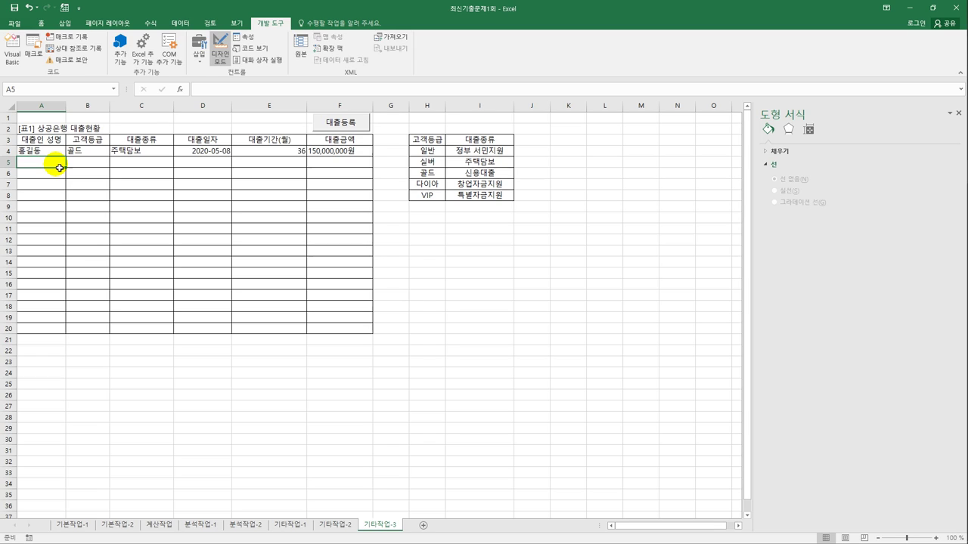
{"action": "left_click_drag", "start_coordinate": [45, 140], "coordinate": [39, 329]}
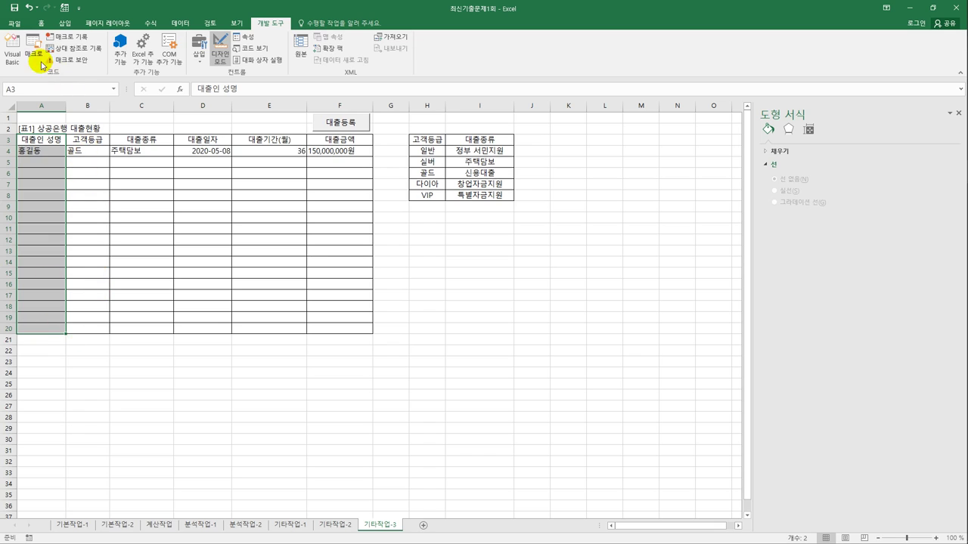
{"action": "left_click", "coordinate": [11, 53]}
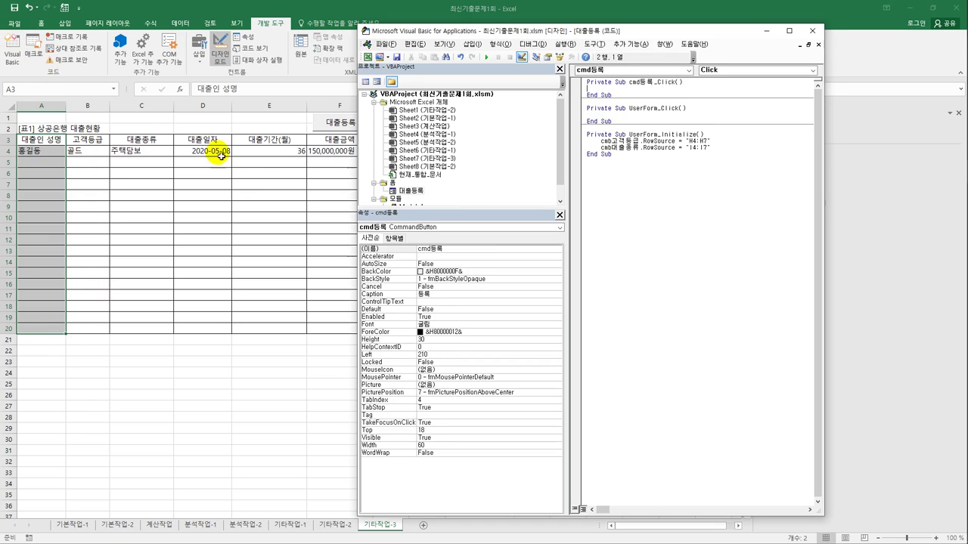
Step: In cmd등록_Click, add the row calculation i = Range("A3").CurrentRegion.Rows.Count + 2
{"action": "key", "text": "Return"}
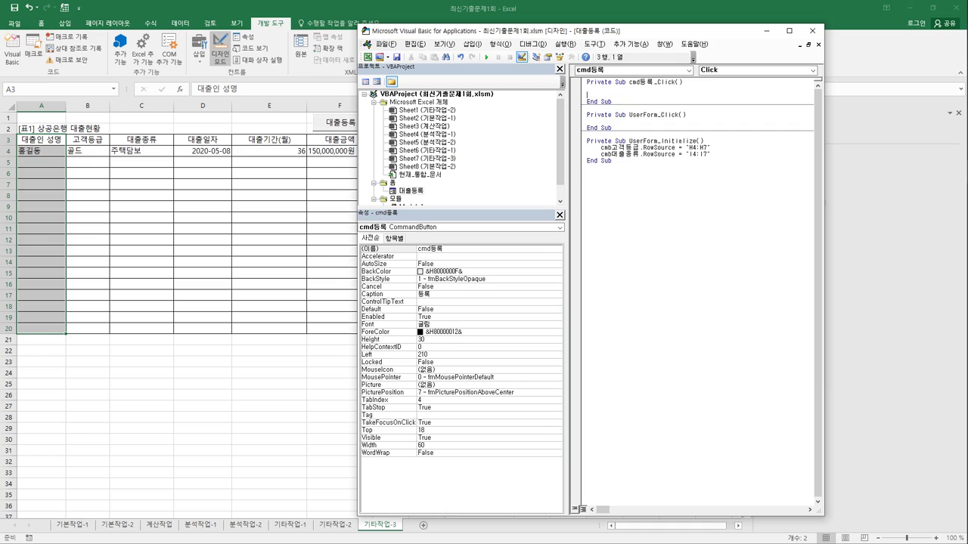
{"action": "type", "text": "i = range(\""}
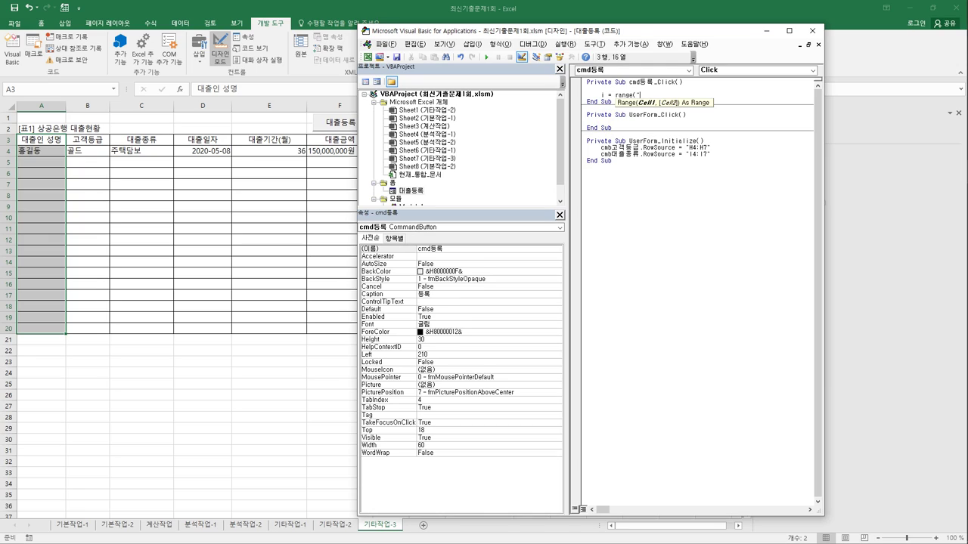
{"action": "type", "text": "A3\").cu"}
{"action": "key", "text": "Down"}
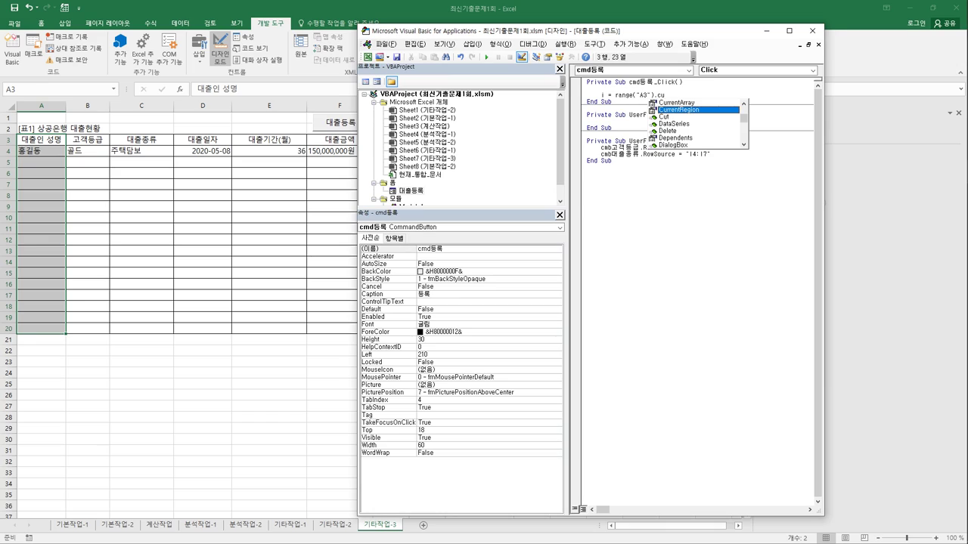
{"action": "key", "text": "Tab"}
{"action": "type", "text": ".Rows.c"}
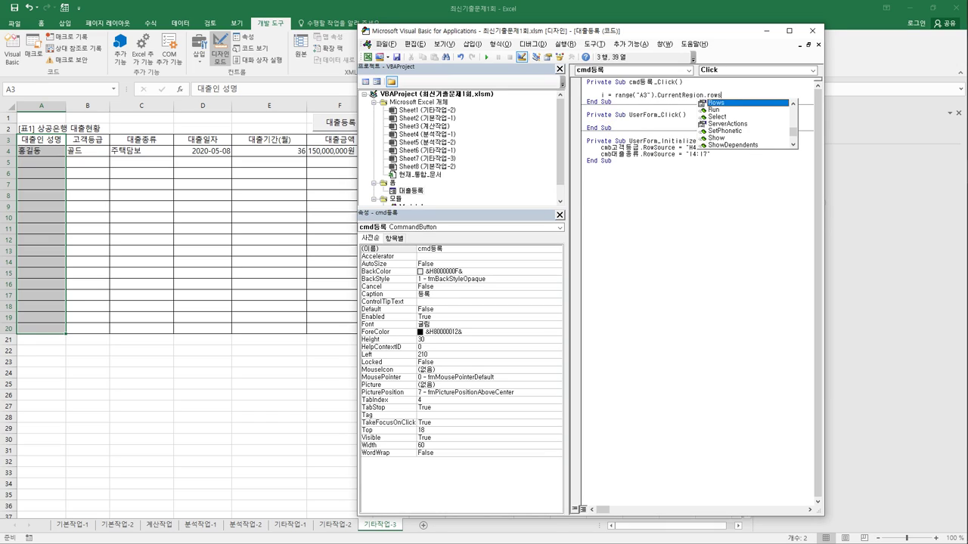
{"action": "type", "text": "ount "}
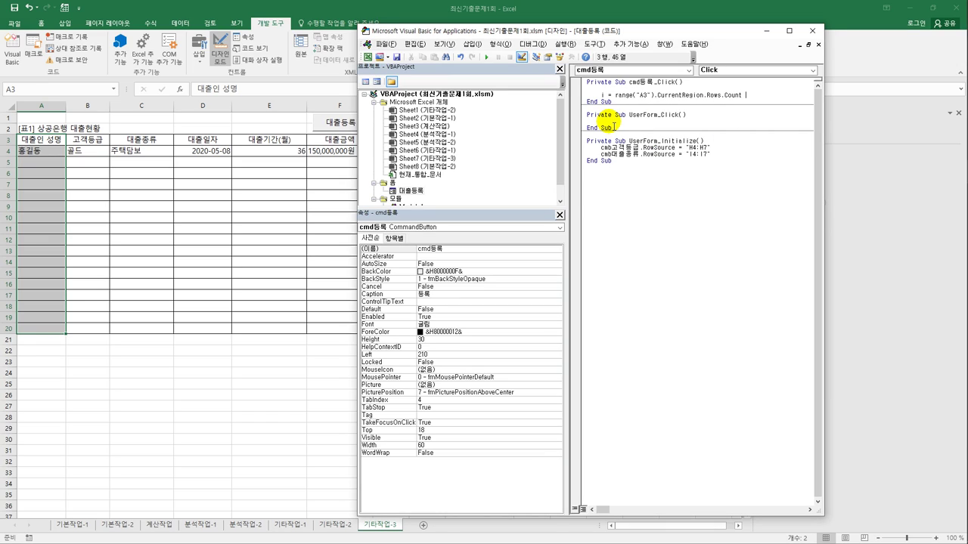
{"action": "type", "text": "+ 2"}
{"action": "key", "text": "Return"}
Step: Below the row calculation, add the statement Cells(i, 1) = txt대출자
{"action": "key", "text": "Return"}
{"action": "type", "text": "cells(i,1) "}
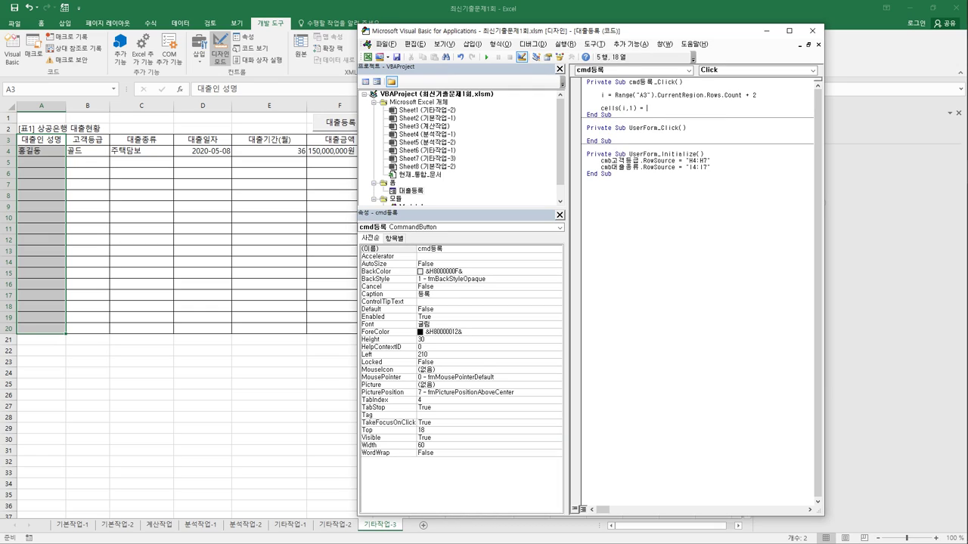
{"action": "type", "text": "= txt대출자"}
{"action": "key", "text": "Return"}
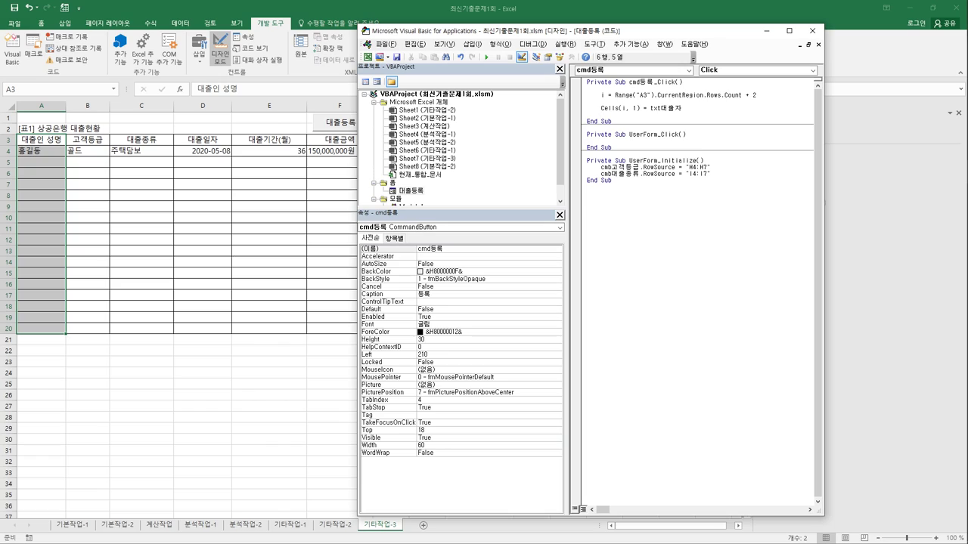
Step: Duplicate the Cells(i, 1) = txt대출자 line four times directly beneath it
{"action": "key", "text": "shift+End"}
{"action": "key", "text": "ctrl+c"}
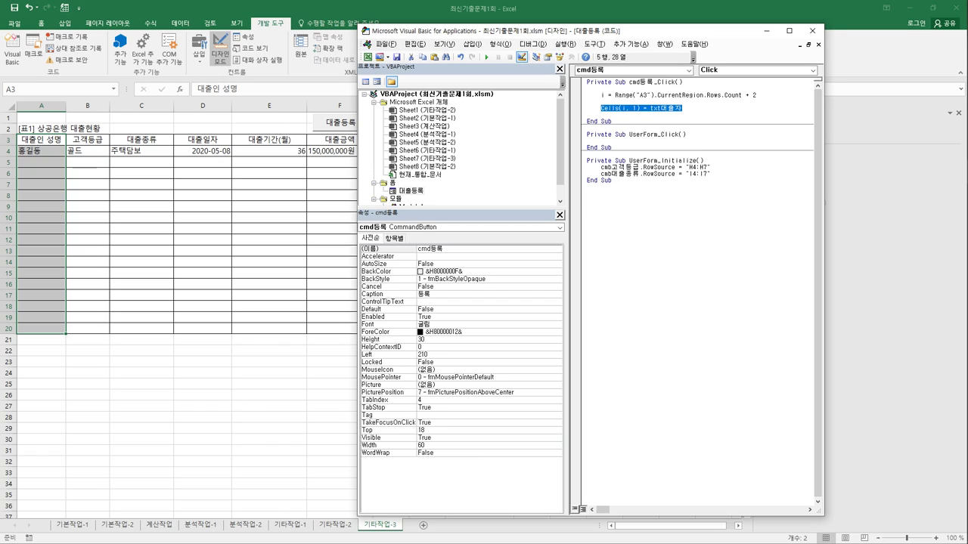
{"action": "key", "text": "Down"}
{"action": "key", "text": "ctrl+v"}
{"action": "key", "text": "Return"}
{"action": "key", "text": "ctrl+v"}
{"action": "key", "text": "Return"}
{"action": "key", "text": "ctrl+v"}
{"action": "key", "text": "Return"}
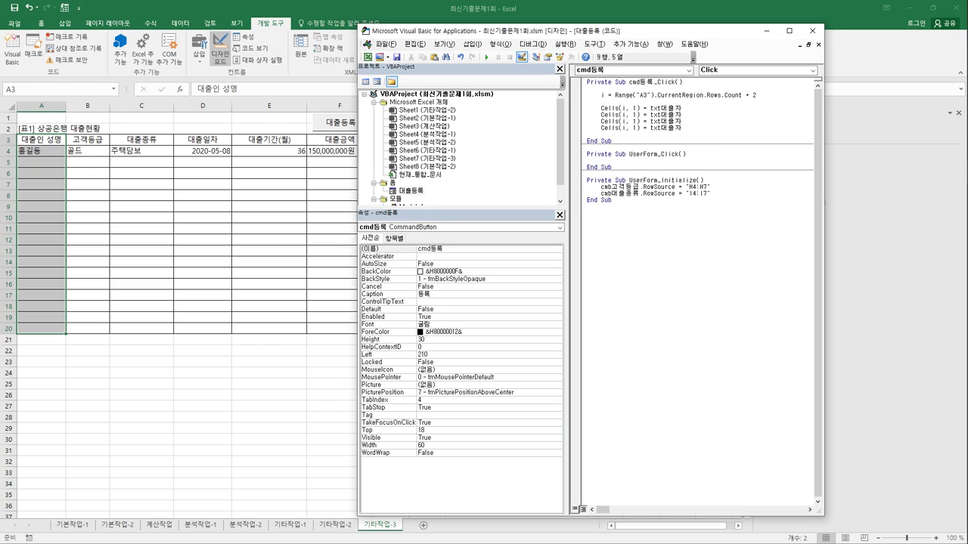
{"action": "key", "text": "ctrl+v"}
{"action": "key", "text": "Return"}
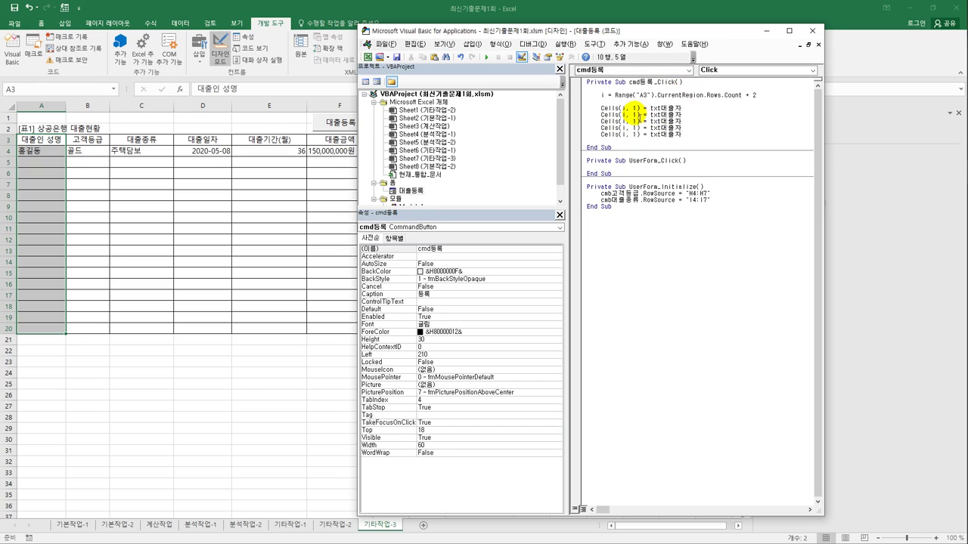
Step: Renumber the column index in the four duplicated Cells lines as 2, 3, 4 and 5
{"action": "double_click", "coordinate": [634, 115]}
{"action": "type", "text": "2"}
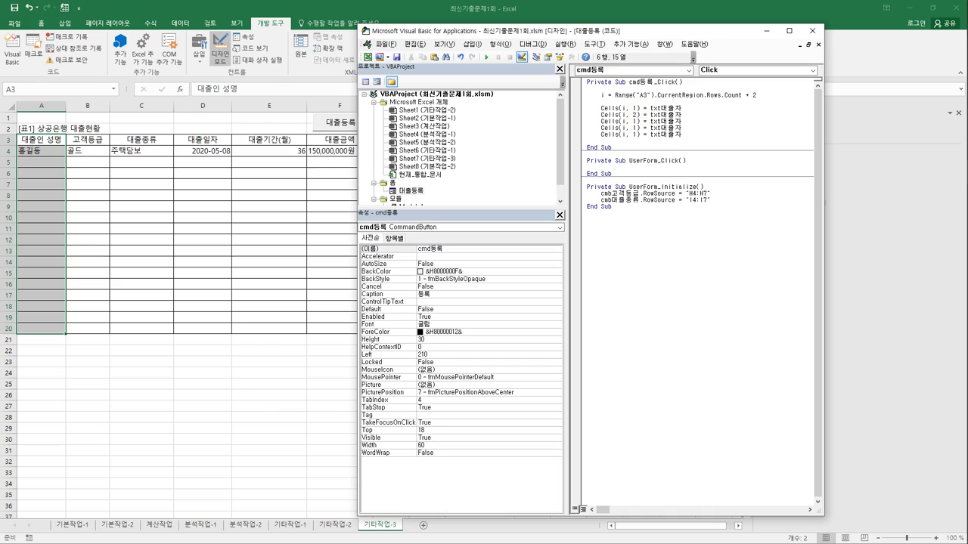
{"action": "double_click", "coordinate": [635, 121]}
{"action": "type", "text": "3"}
{"action": "type", "text": "4"}
{"action": "double_click", "coordinate": [634, 134]}
{"action": "type", "text": "5"}
Step: Add a sixth copy of the line with column index 6, reading Cells(i, 6) = txt대출자
{"action": "key", "text": "End"}
{"action": "key", "text": "Return"}
{"action": "key", "text": "ctrl+v"}
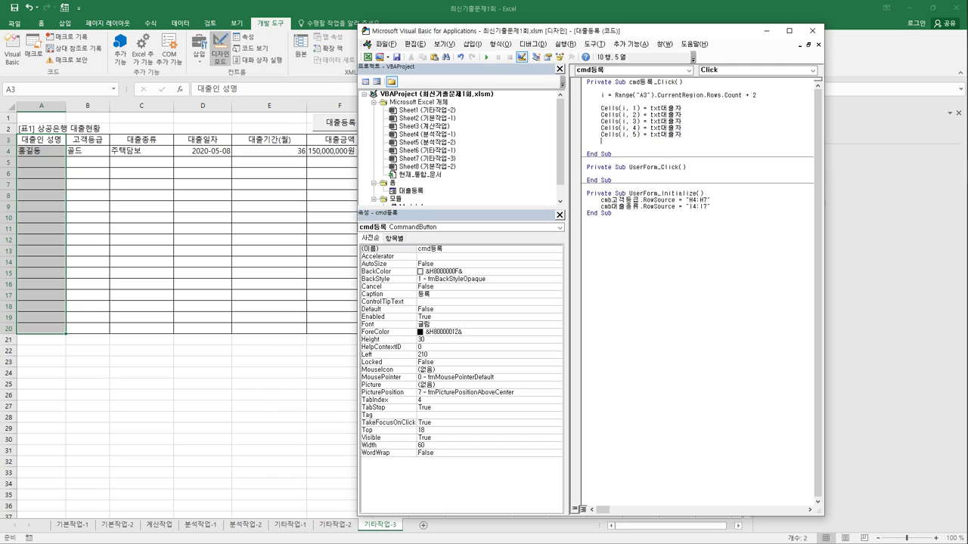
{"action": "left_click", "coordinate": [623, 141]}
{"action": "double_click", "coordinate": [634, 140]}
{"action": "type", "text": "6"}
{"action": "key", "text": "Delete"}
{"action": "left_click", "coordinate": [688, 136]}
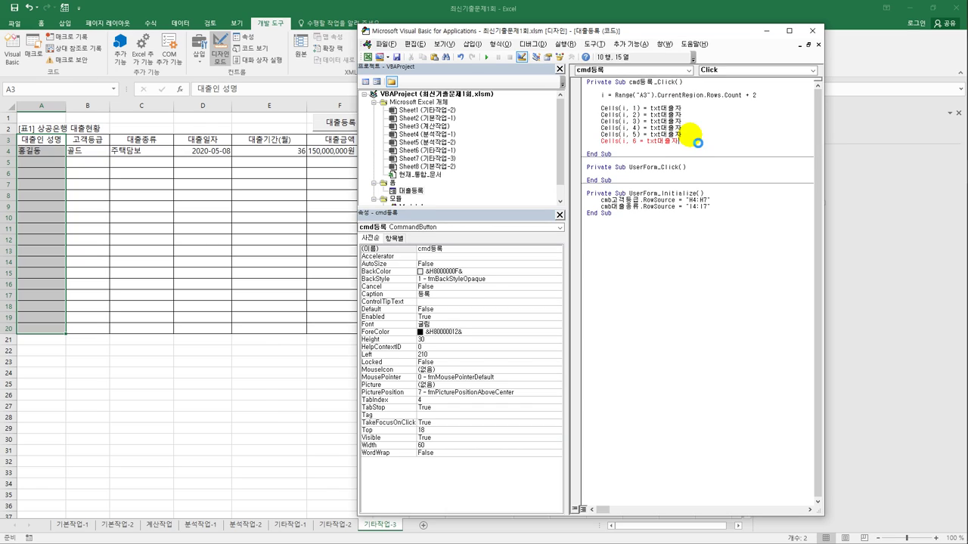
{"action": "key", "text": "Return"}
{"action": "key", "text": "Left"}
{"action": "key", "text": "Left"}
{"action": "key", "text": "Left"}
{"action": "key", "text": "Left"}
{"action": "key", "text": "Left"}
{"action": "key", "text": "Left"}
{"action": "type", "text": ")"}
Step: Assign cmb고객등급 to Cells(i, 2) in place of the copied control name
{"action": "left_click", "coordinate": [640, 114]}
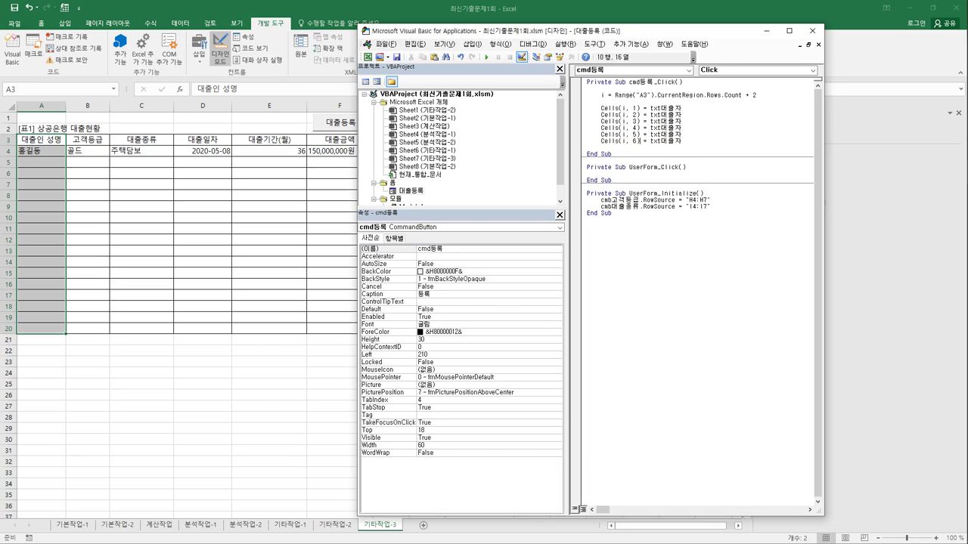
{"action": "double_click", "coordinate": [659, 114]}
{"action": "key", "text": "Delete"}
{"action": "type", "text": "cmb고객등급"}
Step: Assign cmb대출종류 to Cells(i, 3) in place of the copied control name
{"action": "key", "text": "Down"}
{"action": "key", "text": "shift+Left"}
{"action": "key", "text": "shift+Left"}
{"action": "key", "text": "shift+Left"}
{"action": "key", "text": "shift+Left"}
{"action": "key", "text": "shift+Left"}
{"action": "key", "text": "shift+Left"}
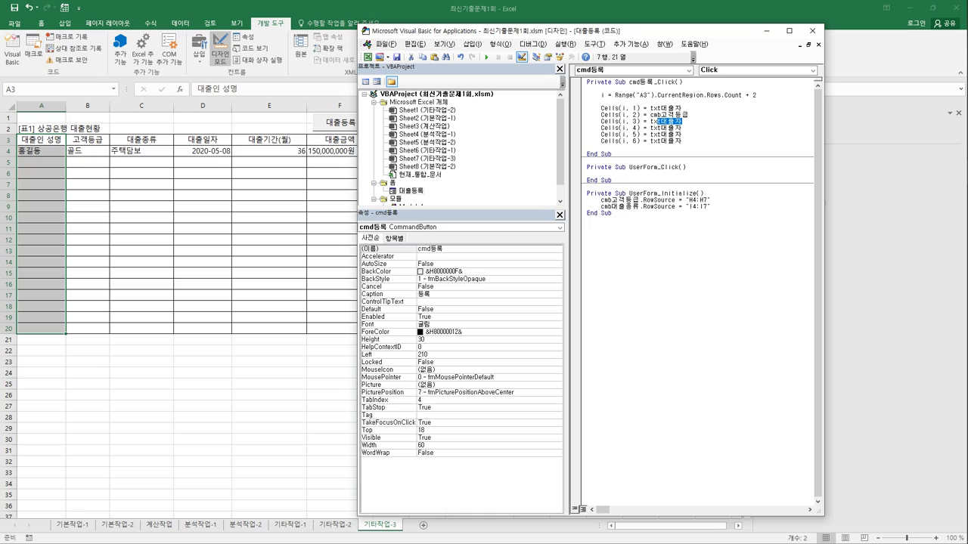
{"action": "key", "text": "BackSpace"}
{"action": "type", "text": "cmb대출종류"}
Step: Change the value assigned to Cells(i, 4) to CDate(txt대출일자)
{"action": "key", "text": "shift+Left"}
{"action": "key", "text": "shift+Left"}
{"action": "key", "text": "shift+Left"}
{"action": "key", "text": "shift+Left"}
{"action": "key", "text": "shift+Left"}
{"action": "key", "text": "shift+Left"}
{"action": "type", "text": "txt대출일자"}
{"action": "left_click", "coordinate": [669, 128]}
{"action": "type", "text": "cdate("}
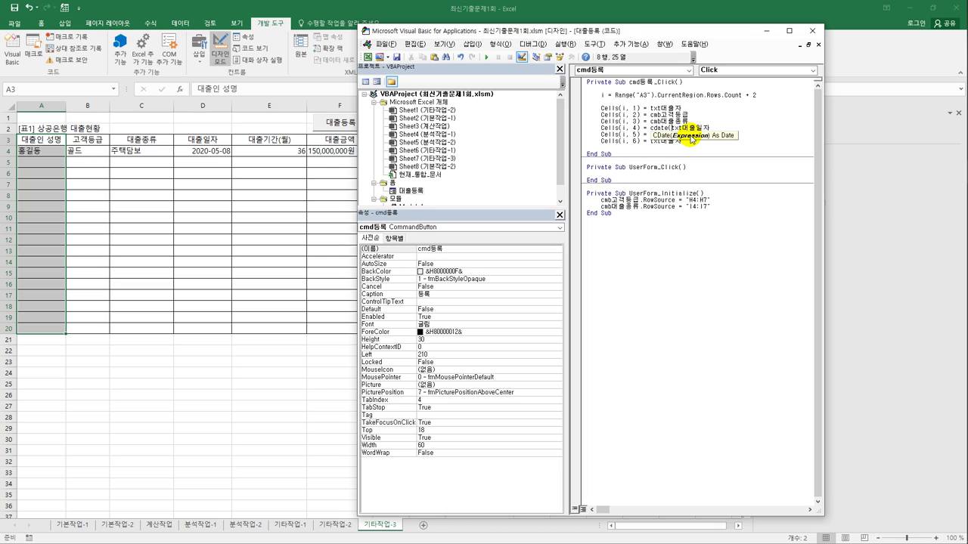
{"action": "type", "text": ")"}
Step: Change the value assigned to Cells(i, 5) to Val(txt대출기간)
{"action": "left_click", "coordinate": [694, 140]}
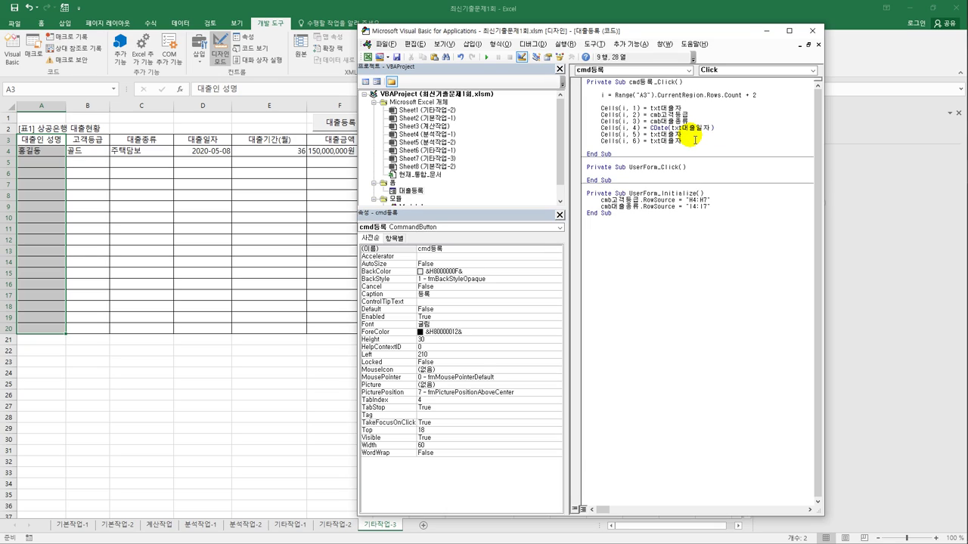
{"action": "key", "text": "Left"}
{"action": "key", "text": "Left"}
{"action": "key", "text": "Left"}
{"action": "type", "text": "일"}
{"action": "type", "text": "기간"}
{"action": "key", "text": "Delete"}
{"action": "left_click", "coordinate": [651, 133]}
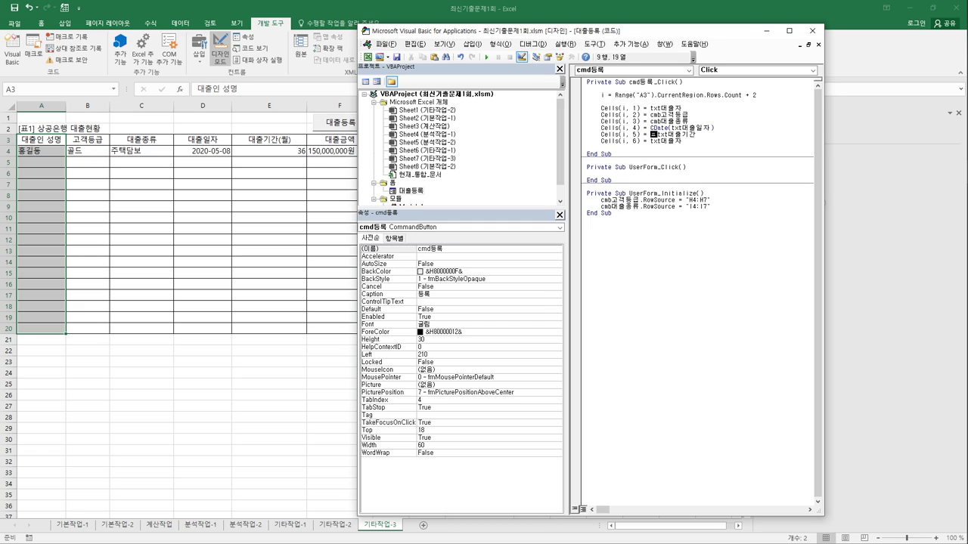
{"action": "type", "text": "va"}
{"action": "type", "text": "l("}
{"action": "type", "text": ")"}
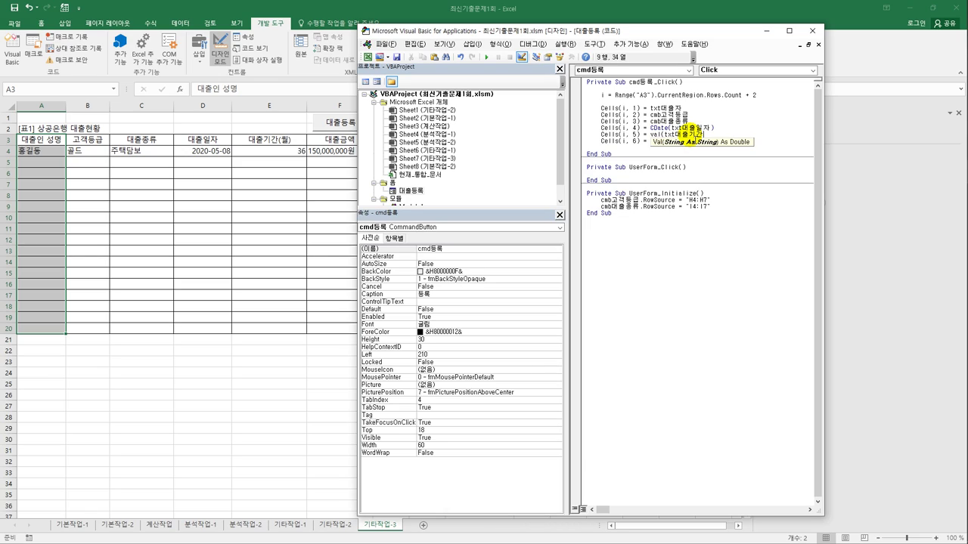
Step: Change the value assigned to Cells(i, 6) to Format(txt대출금액, "#,##0원")
{"action": "left_click", "coordinate": [694, 140]}
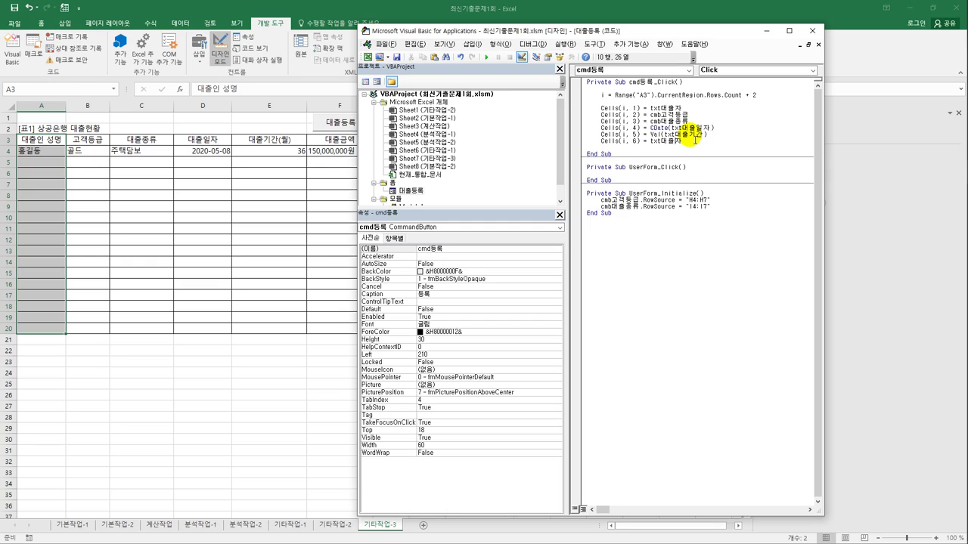
{"action": "type", "text": "금액"}
{"action": "key", "text": "Delete"}
{"action": "type", "text": "form"}
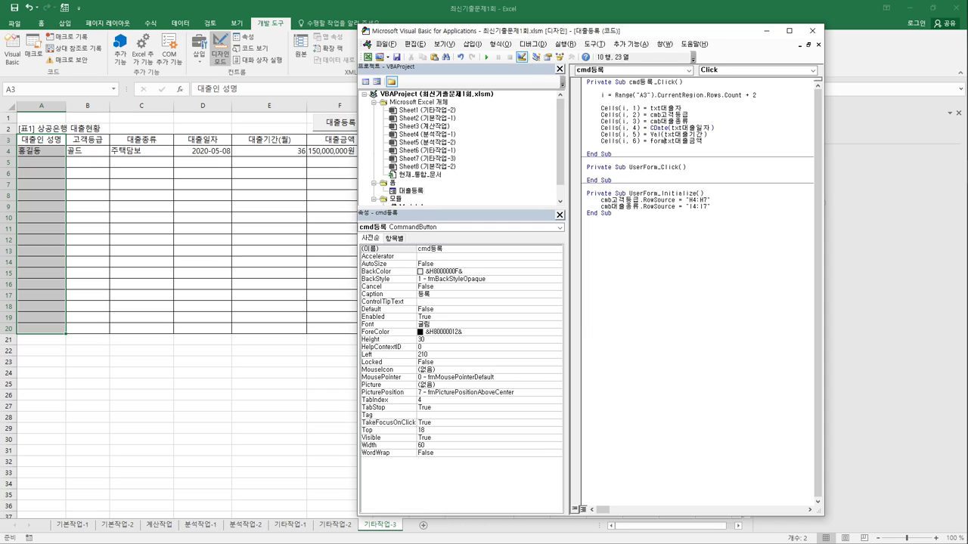
{"action": "type", "text": "at("}
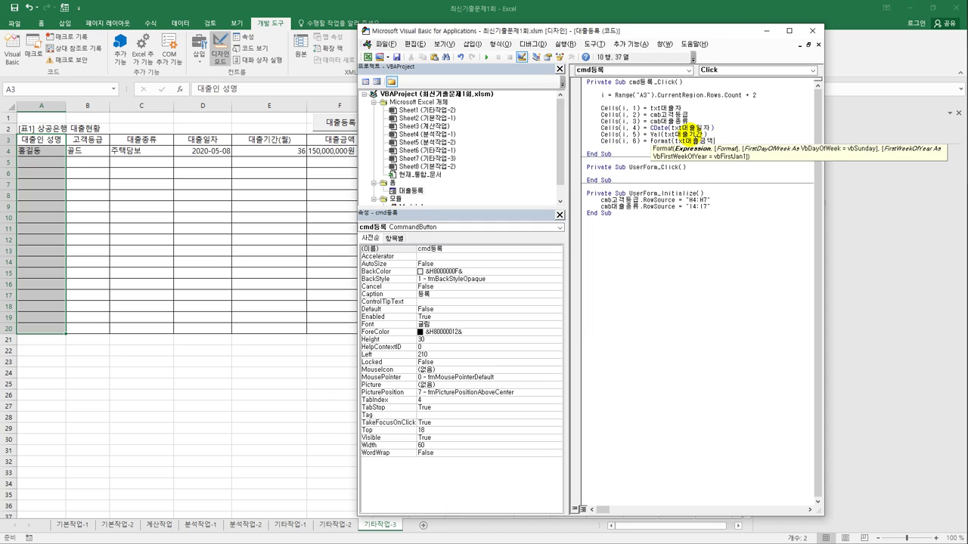
{"action": "key", "text": "End"}
{"action": "type", "text": ", \""}
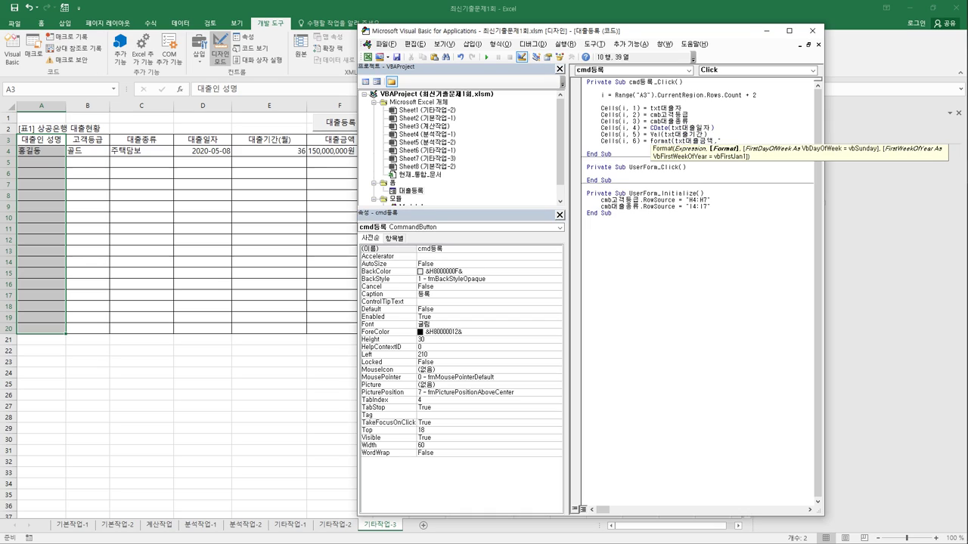
{"action": "type", "text": "#,##0원\")"}
{"action": "key", "text": "Down"}
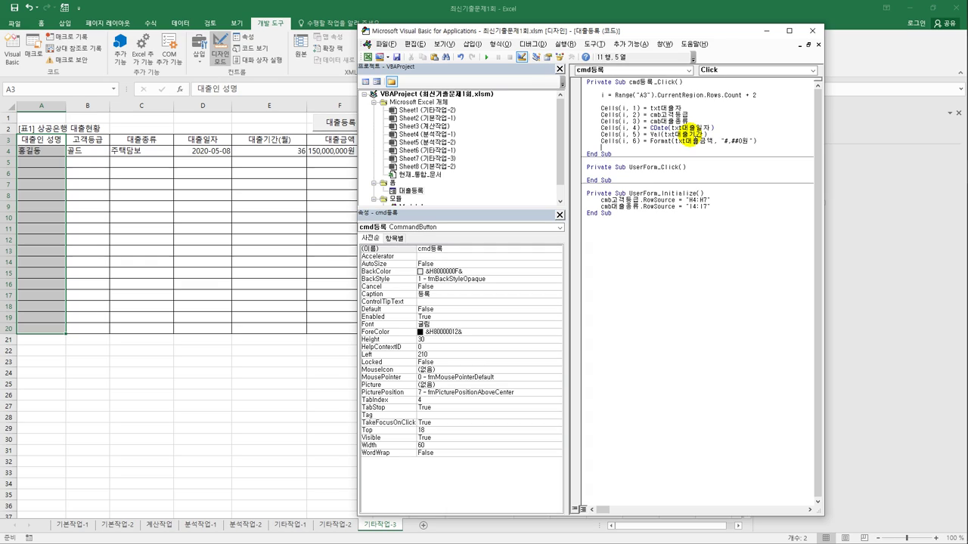
Step: Create the cmd종료 click procedure and start a MsgBox statement in it with "전체 대출자는 " &
{"action": "left_click", "coordinate": [638, 70]}
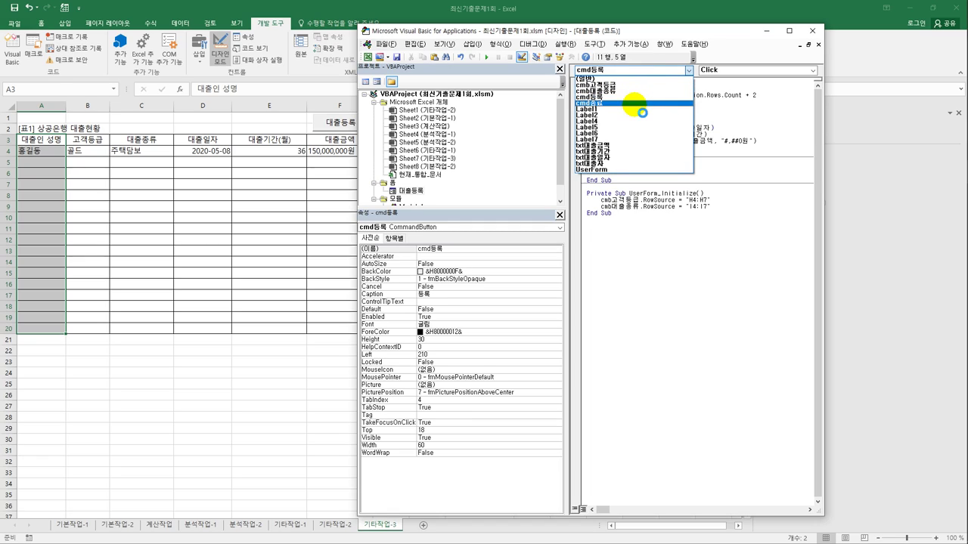
{"action": "left_click", "coordinate": [636, 104]}
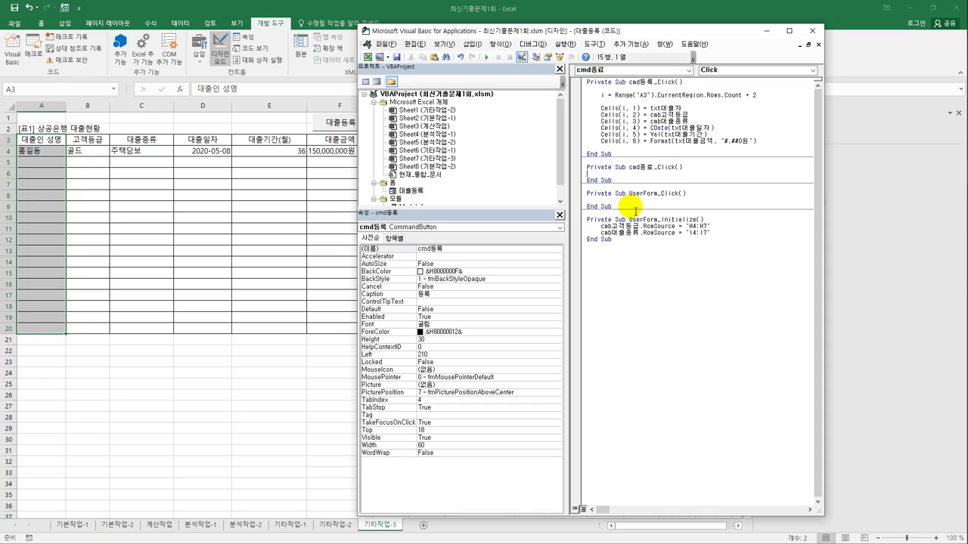
{"action": "key", "text": "Tab"}
{"action": "type", "text": "msgbox"}
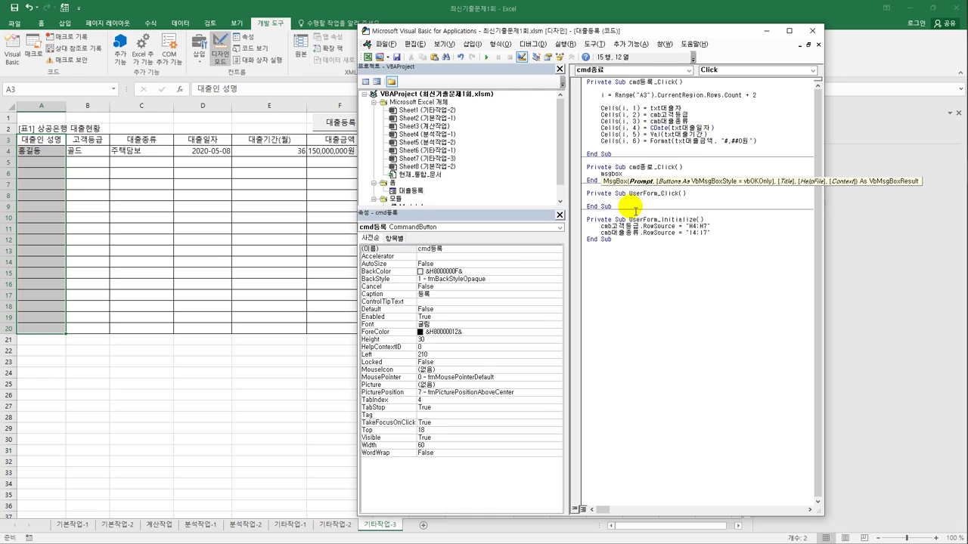
{"action": "type", "text": " \"전체 대"}
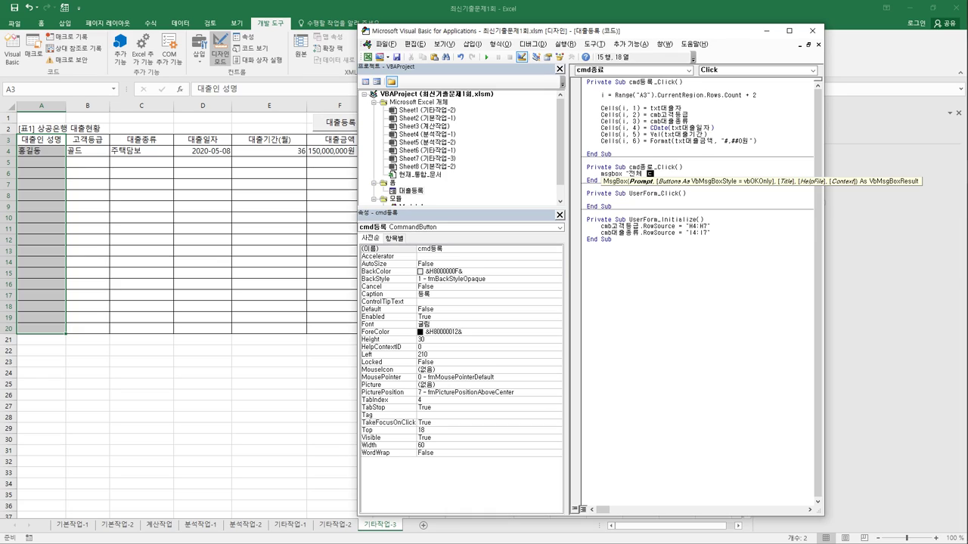
{"action": "type", "text": "출자는"}
{"action": "type", "text": "&"}
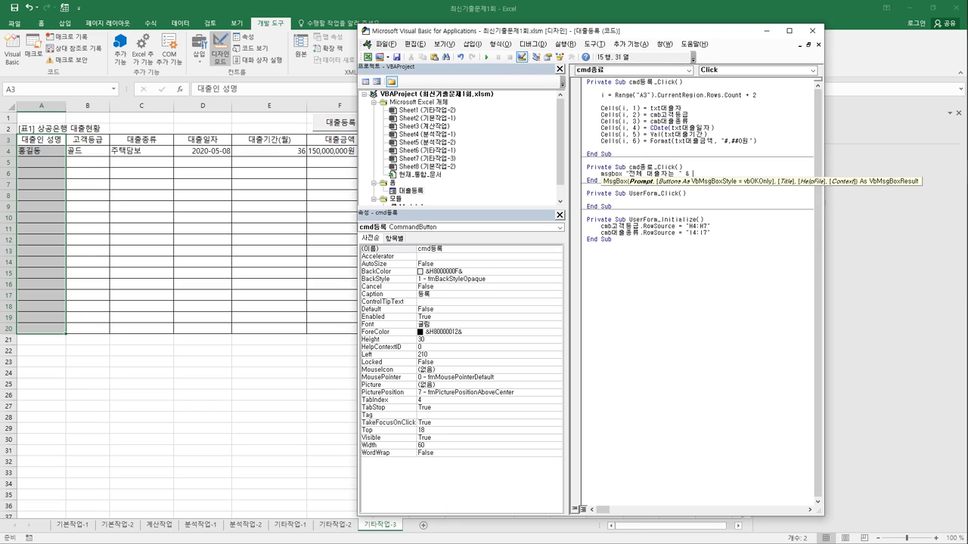
Step: Copy Range("A3").CurrentRegion.Rows.Count from the cmd등록 procedure to the end of the unfinished MsgBox statement
{"action": "left_click", "coordinate": [619, 96]}
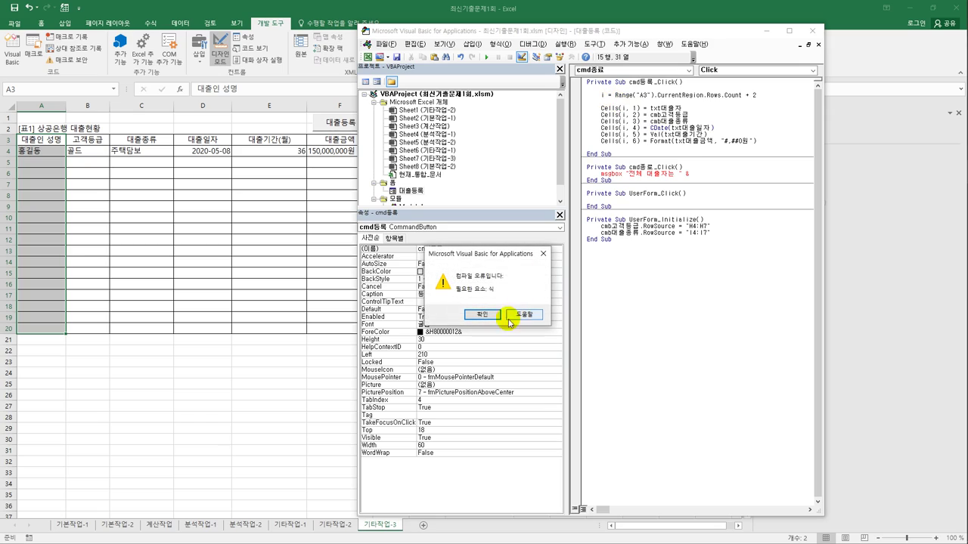
{"action": "left_click", "coordinate": [550, 311]}
{"action": "left_click_drag", "start_coordinate": [614, 95], "coordinate": [747, 96]}
{"action": "key", "text": "ctrl+c"}
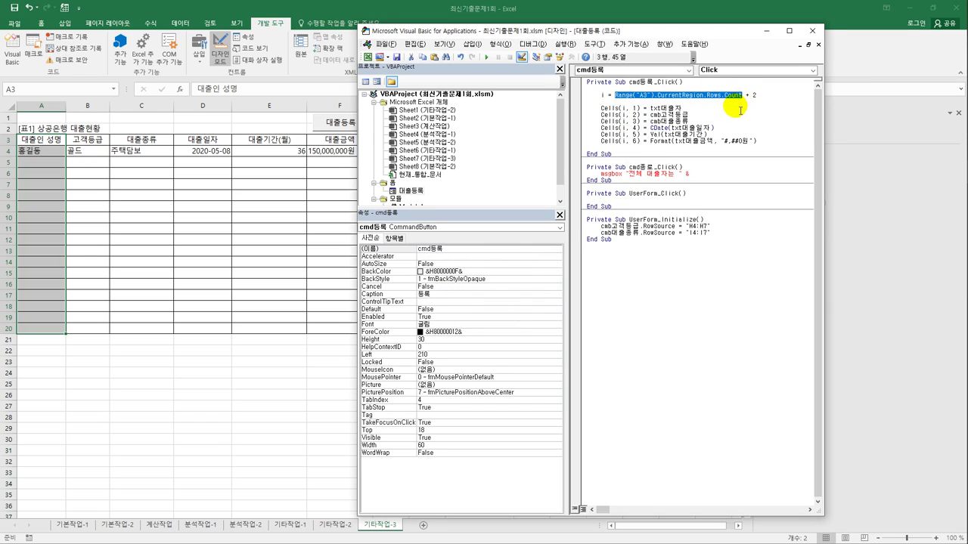
{"action": "left_click", "coordinate": [702, 176]}
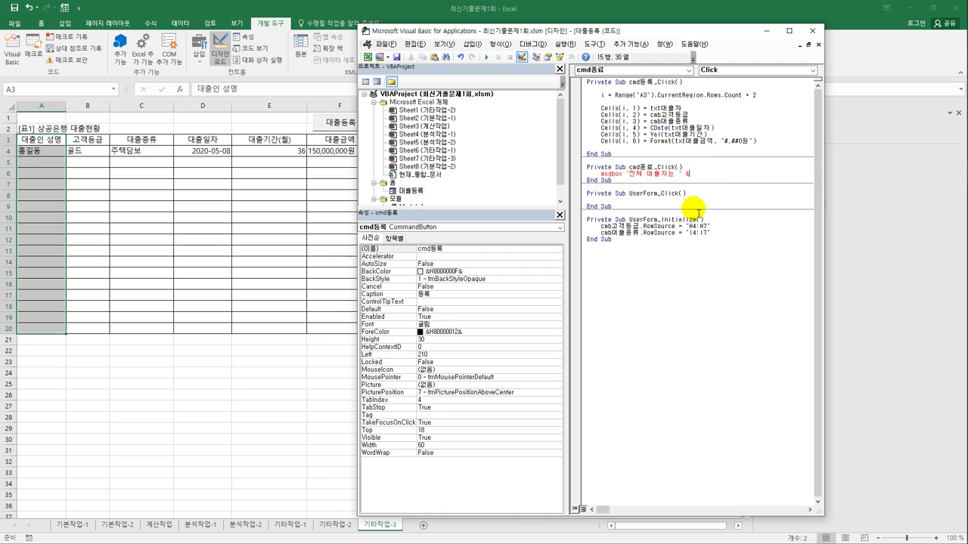
{"action": "key", "text": "ctrl+v"}
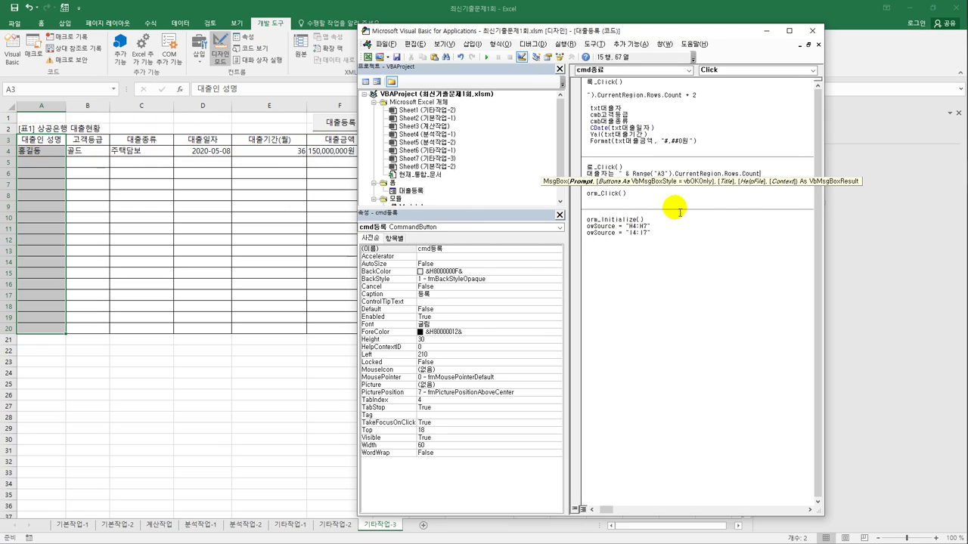
Step: Complete the MsgBox statement with -2 & "명입니다." and the title "종료", leaving the buttons argument empty
{"action": "type", "text": "2 &"}
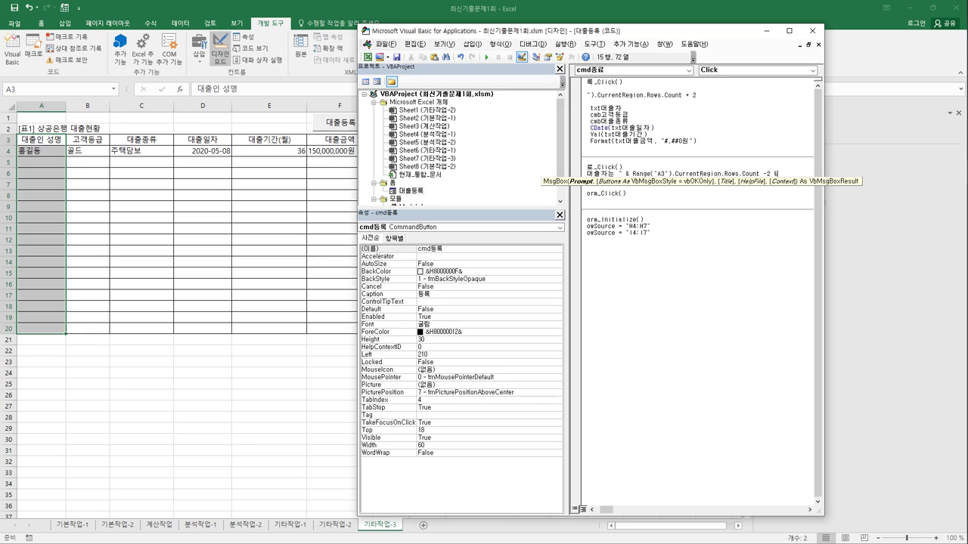
{"action": "type", "text": "au"}
{"action": "key", "text": "BackSpace"}
{"action": "type", "text": "명입니다.\""}
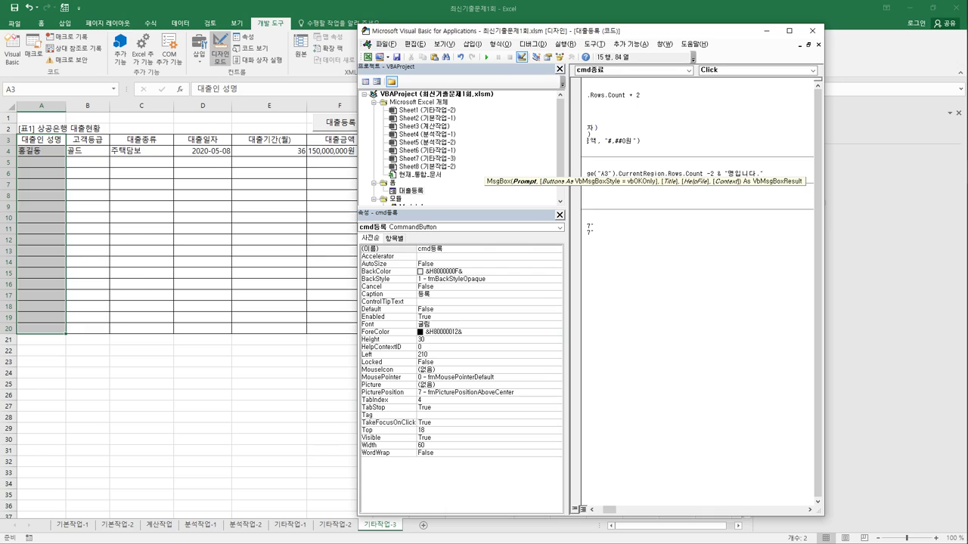
{"action": "type", "text": ","}
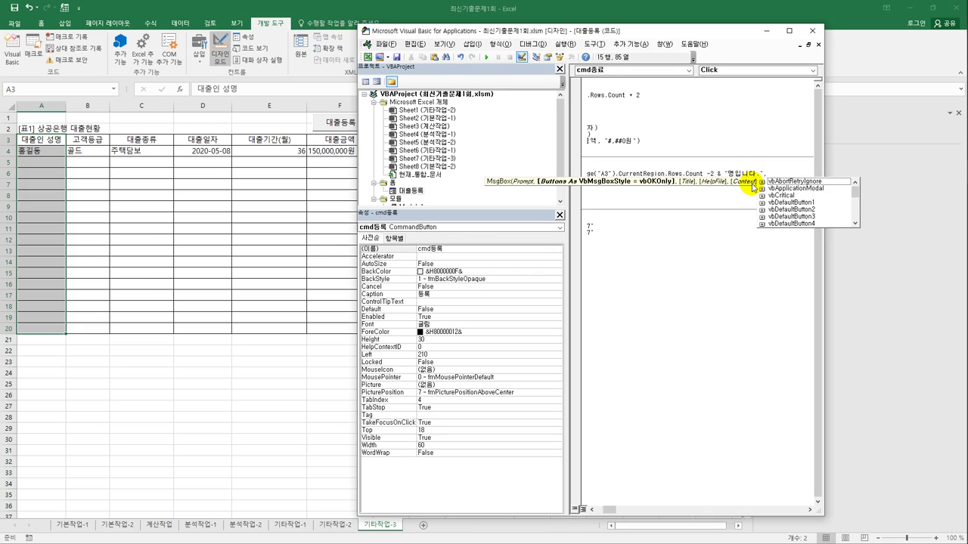
{"action": "type", "text": ","}
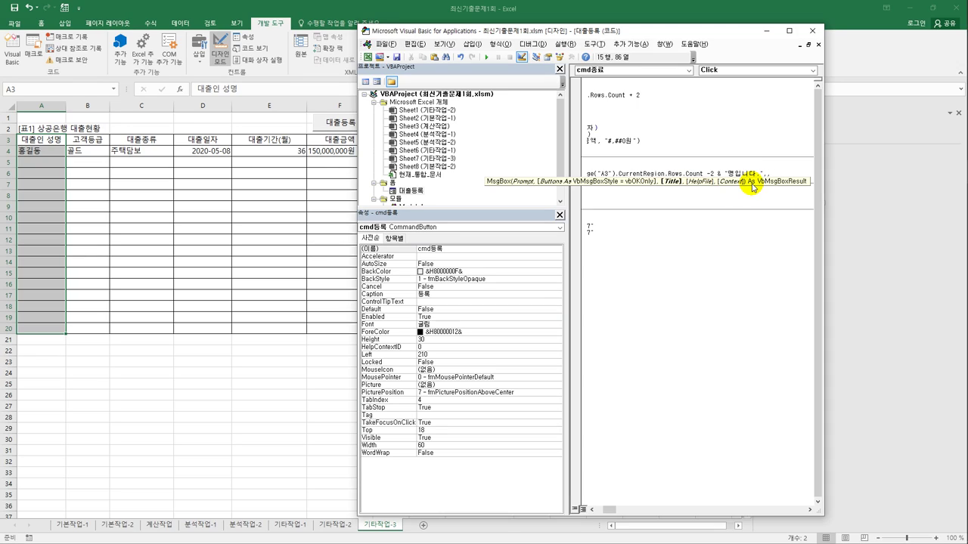
{"action": "type", "text": "\"종료"}
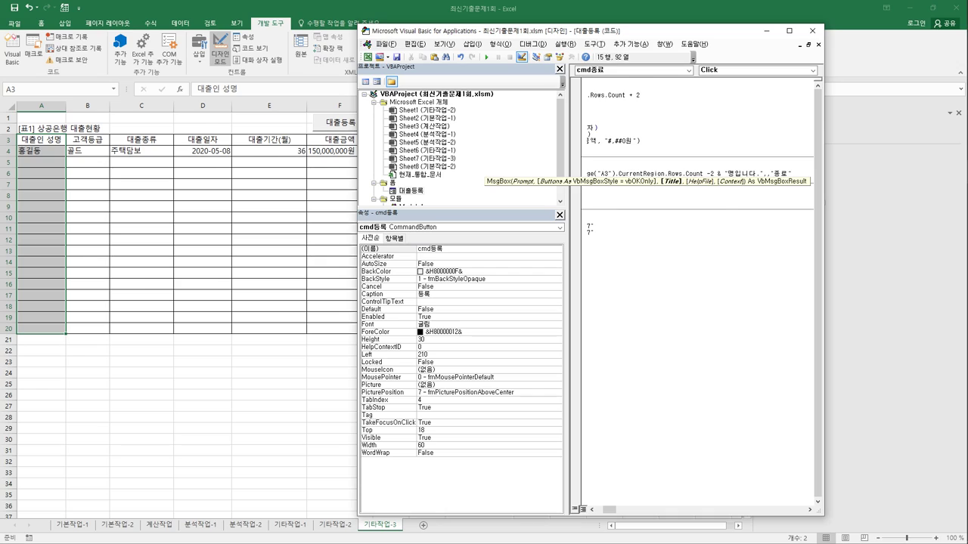
{"action": "key", "text": "Return"}
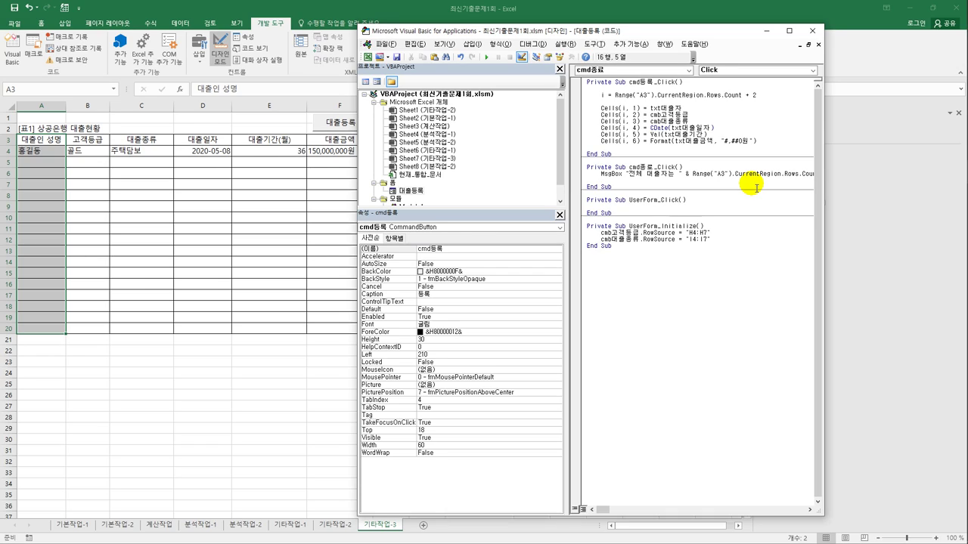
Step: Add Unload Me below the MsgBox statement in cmd종료_Click and close the Visual Basic editor
{"action": "type", "text": "unload"}
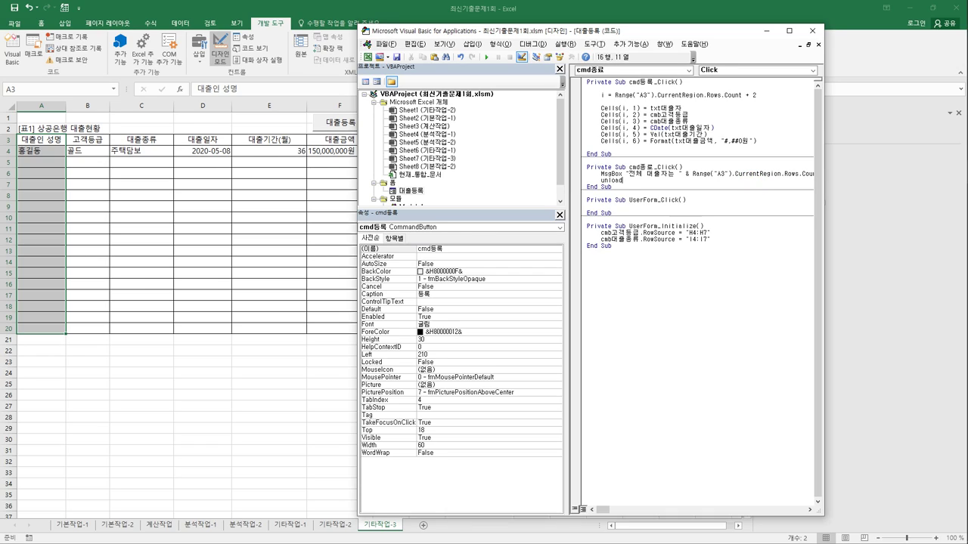
{"action": "type", "text": " Me"}
{"action": "left_click", "coordinate": [756, 188]}
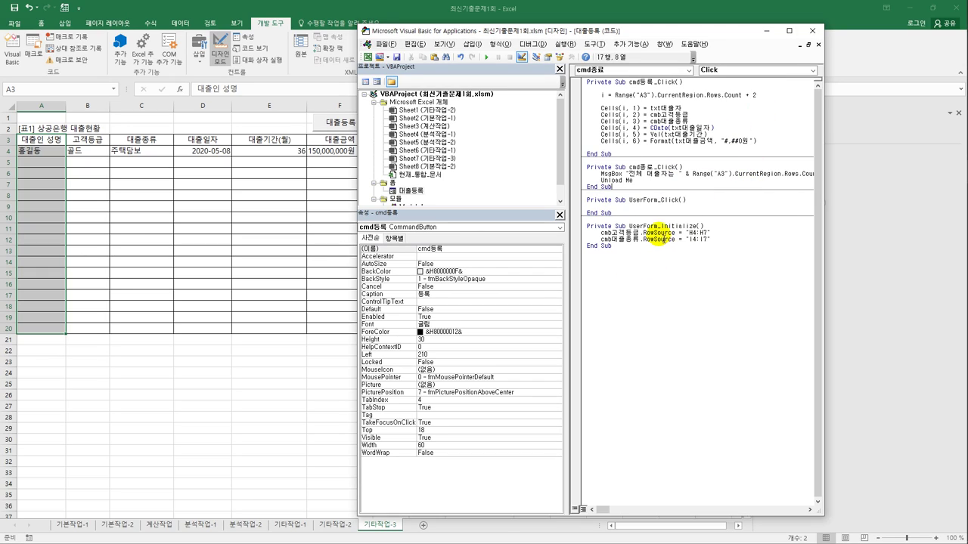
{"action": "left_click", "coordinate": [812, 30]}
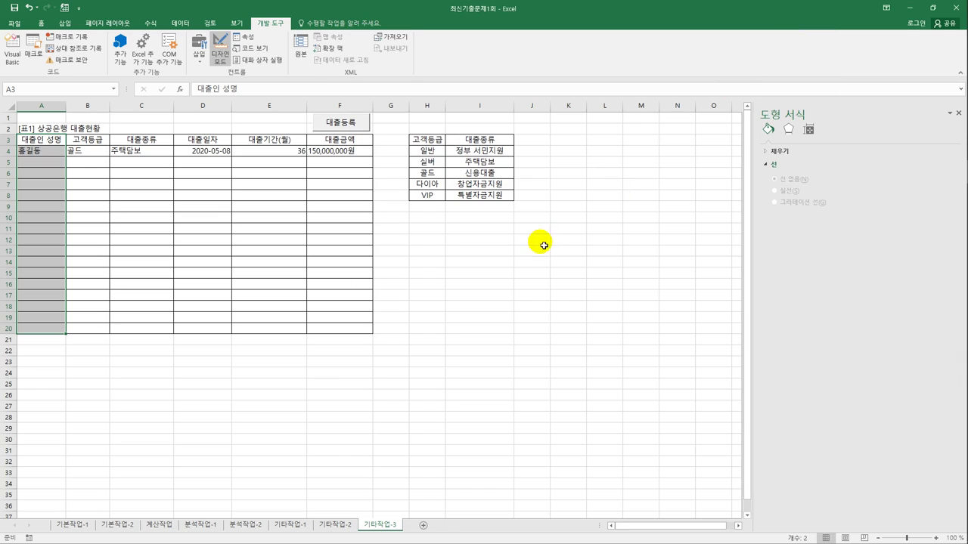
Step: Turn off design mode on the 기타작업-3 sheet so the 대출등록 button can be run
{"action": "left_click", "coordinate": [544, 241]}
{"action": "left_click", "coordinate": [363, 124]}
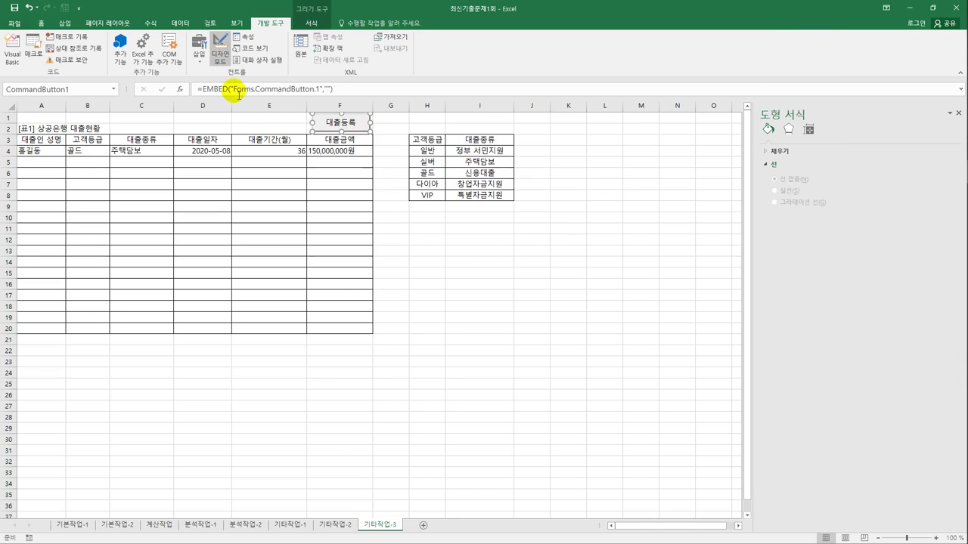
{"action": "left_click", "coordinate": [221, 46]}
{"action": "left_click", "coordinate": [465, 252]}
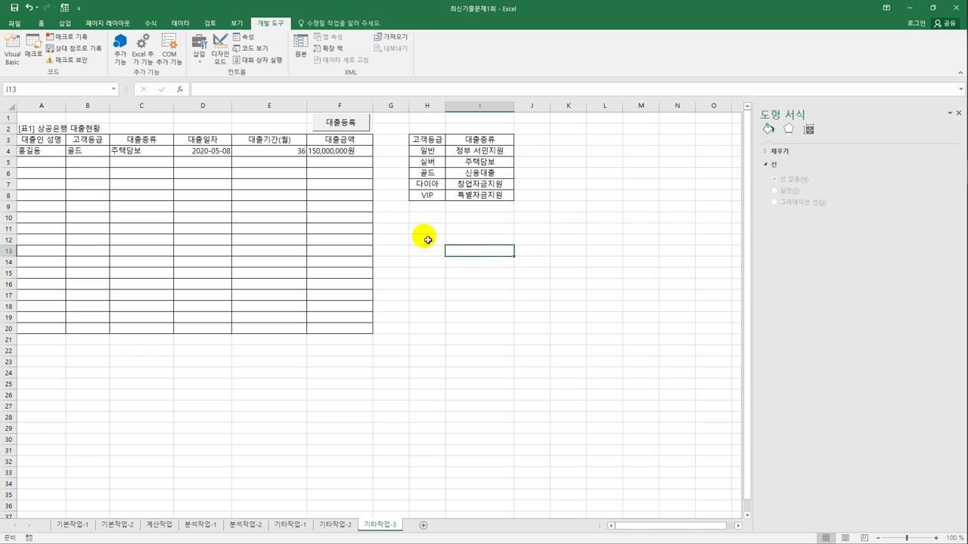
Step: Run the 대출등록 form and check the choices in its 고객등급 and 대출종류 lists
{"action": "left_click", "coordinate": [347, 124]}
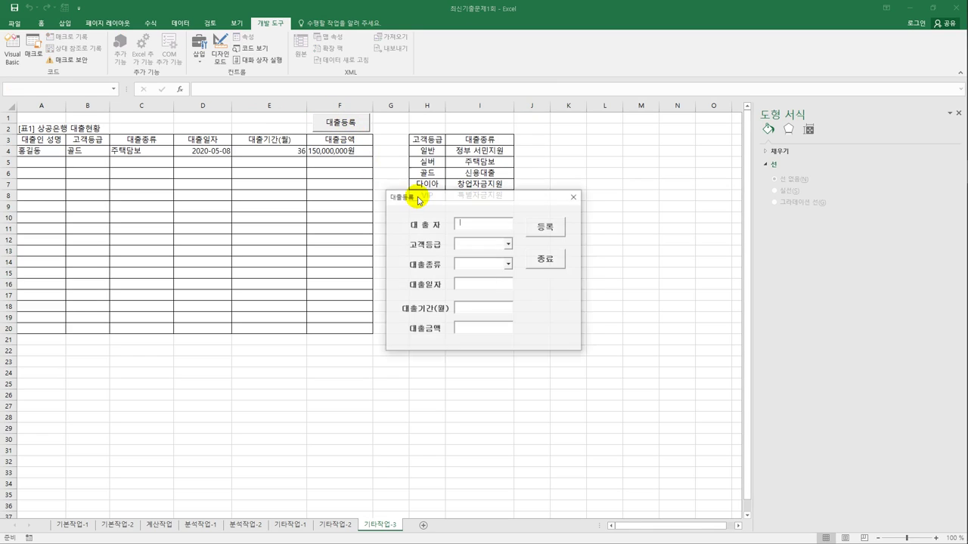
{"action": "left_click", "coordinate": [508, 244]}
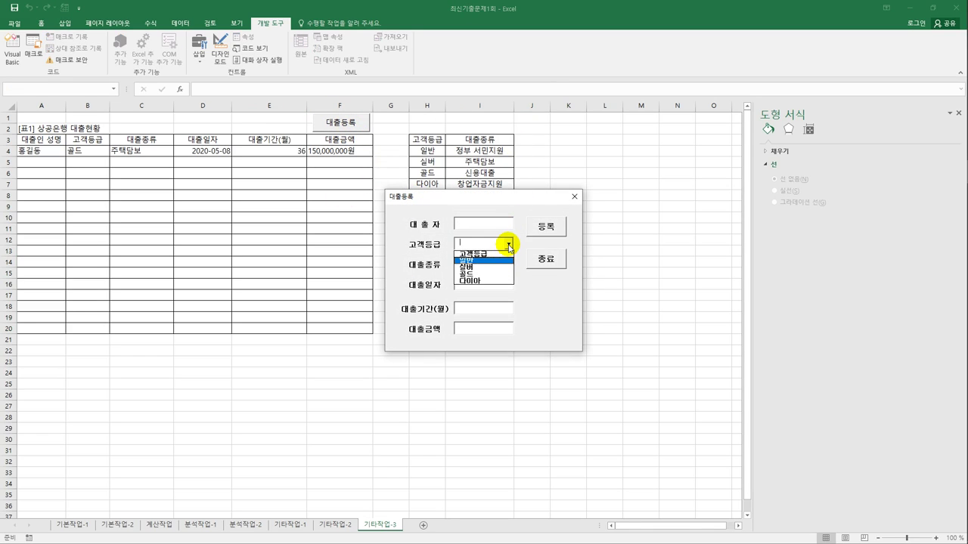
{"action": "left_click", "coordinate": [508, 243]}
{"action": "left_click", "coordinate": [508, 263]}
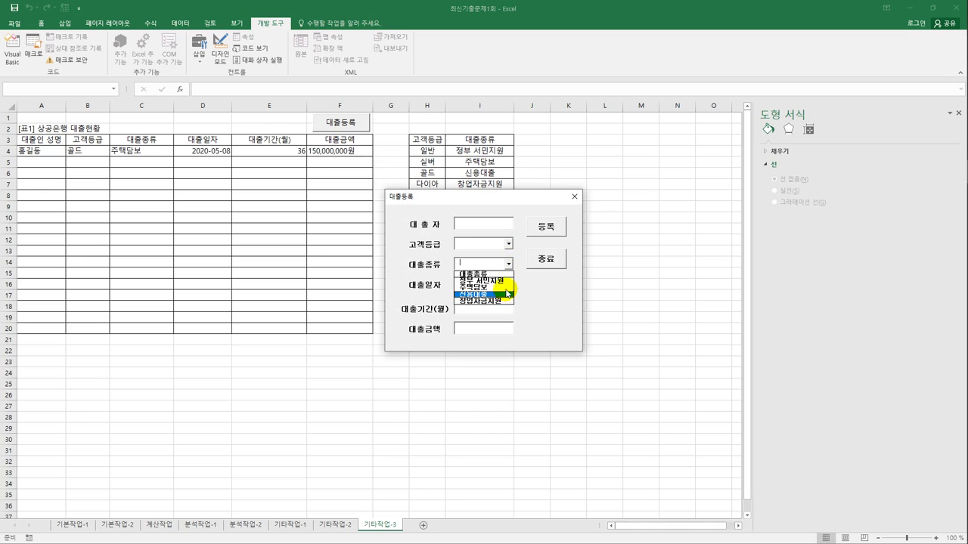
{"action": "left_click", "coordinate": [502, 242]}
Step: Test the form's 종료 button and dismiss the message box that reports the borrower count
{"action": "left_click", "coordinate": [543, 263]}
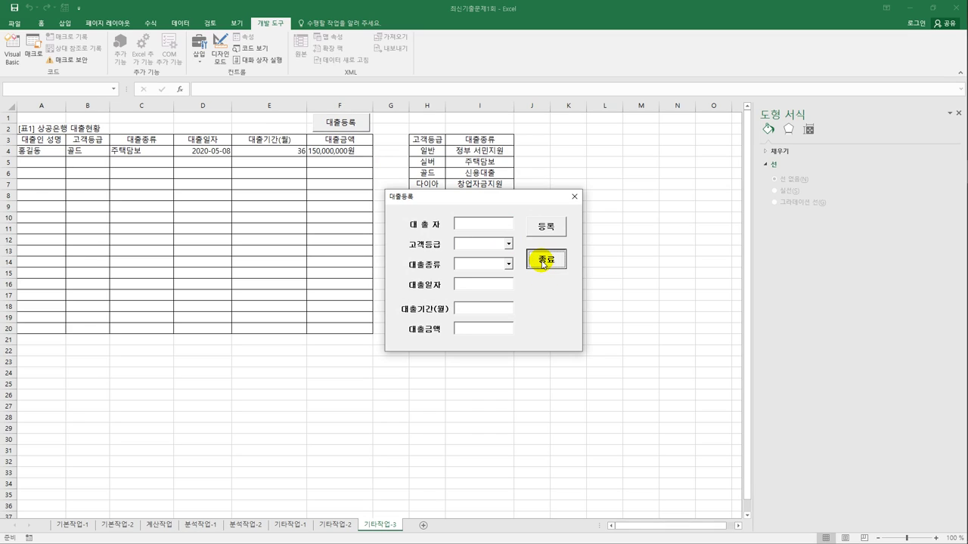
{"action": "left_click_drag", "start_coordinate": [490, 259], "coordinate": [237, 206]}
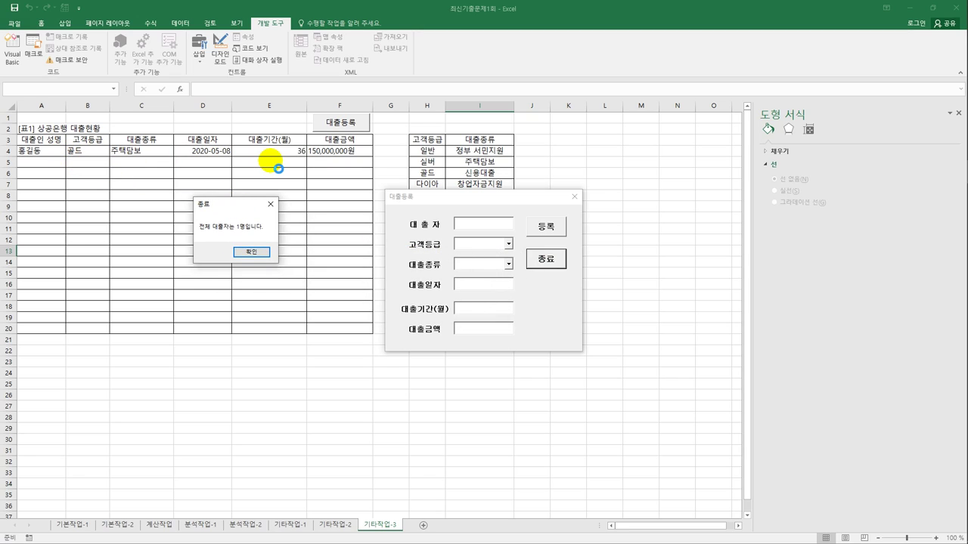
{"action": "left_click", "coordinate": [257, 251]}
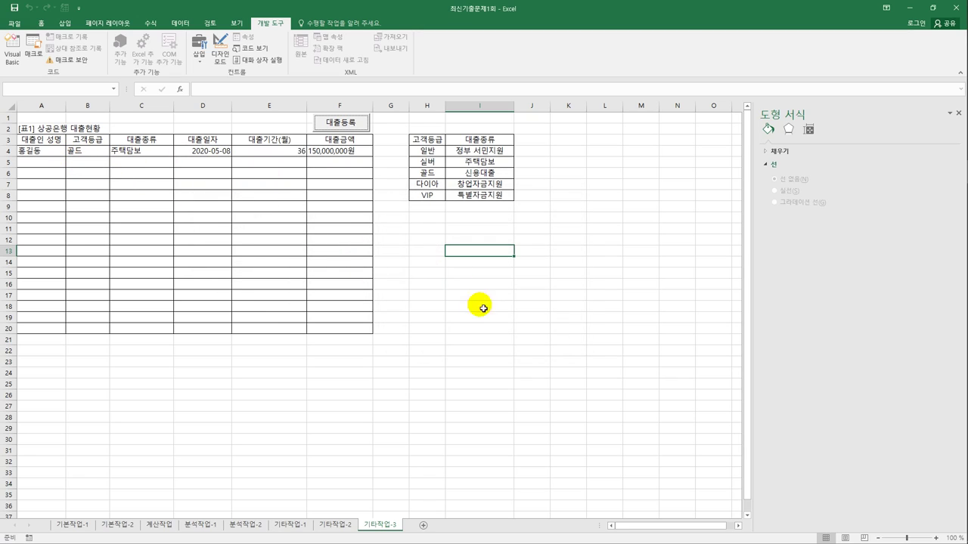
Step: Reopen the 대출등록 form, enter the borrower's name and choose 일반 as 고객등급
{"action": "left_click", "coordinate": [341, 122]}
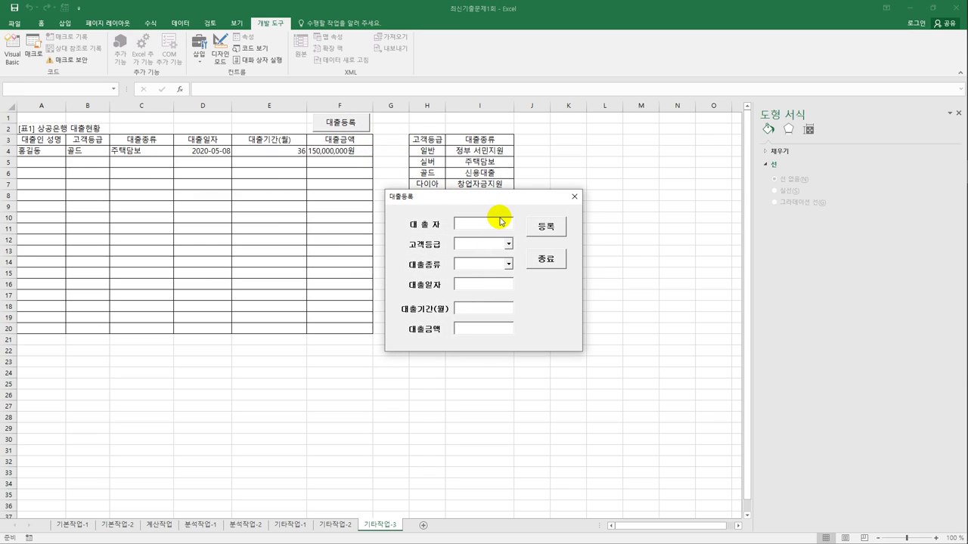
{"action": "type", "text": "rkd"}
{"action": "key", "text": "BackSpace"}
{"action": "key", "text": "BackSpace"}
{"action": "type", "text": "강호"}
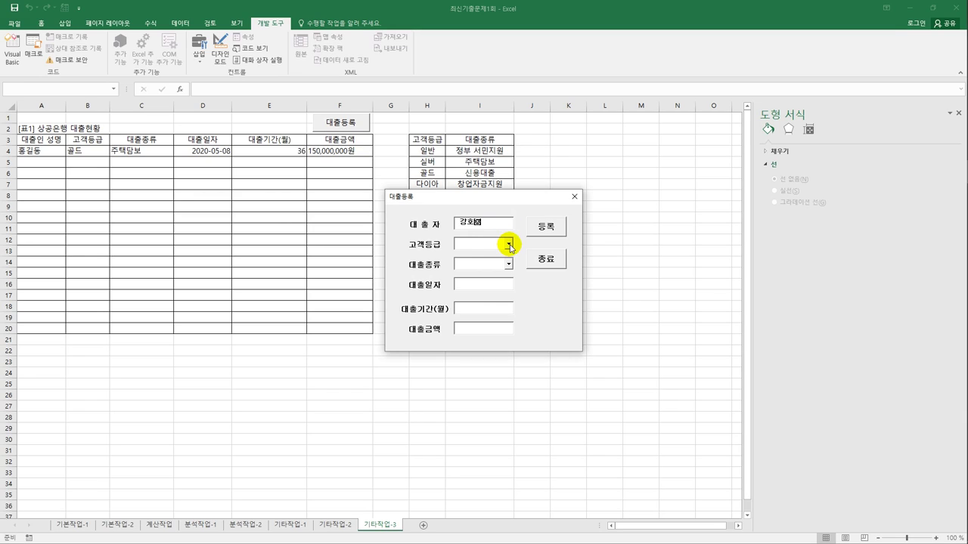
{"action": "type", "text": "동"}
{"action": "left_click", "coordinate": [509, 244]}
{"action": "left_click", "coordinate": [499, 258]}
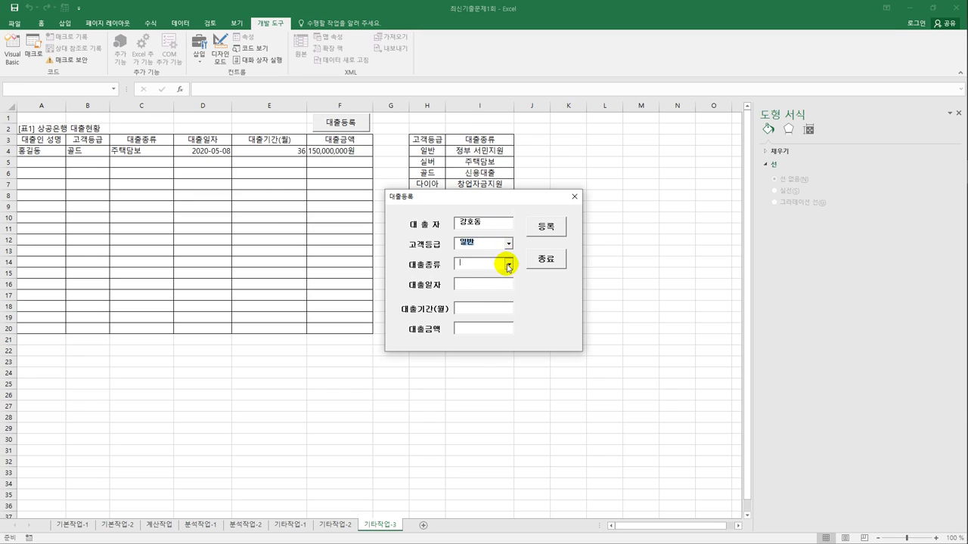
Step: Choose 주택담보 as 대출종류 and enter 2020-10-10 as 대출일자 in the form
{"action": "left_click", "coordinate": [509, 265]}
{"action": "left_click", "coordinate": [487, 290]}
{"action": "left_click", "coordinate": [489, 292]}
{"action": "type", "text": "2020-10-10"}
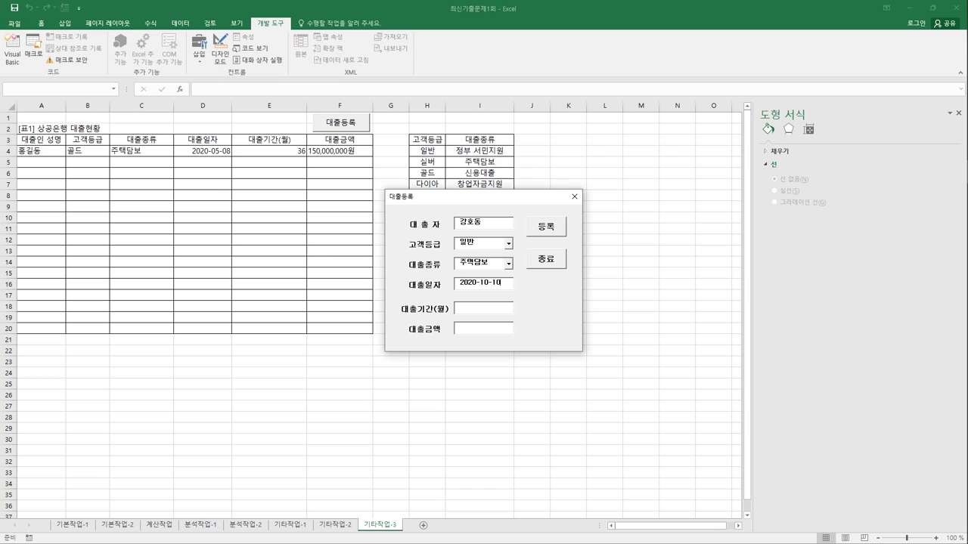
Step: Enter 36 as 대출기간(월) and 100000000 as 대출금액, and register the record in the sheet
{"action": "left_click", "coordinate": [469, 310]}
{"action": "type", "text": "36"}
{"action": "left_click", "coordinate": [499, 330]}
{"action": "type", "text": "100000000"}
{"action": "left_click", "coordinate": [546, 227]}
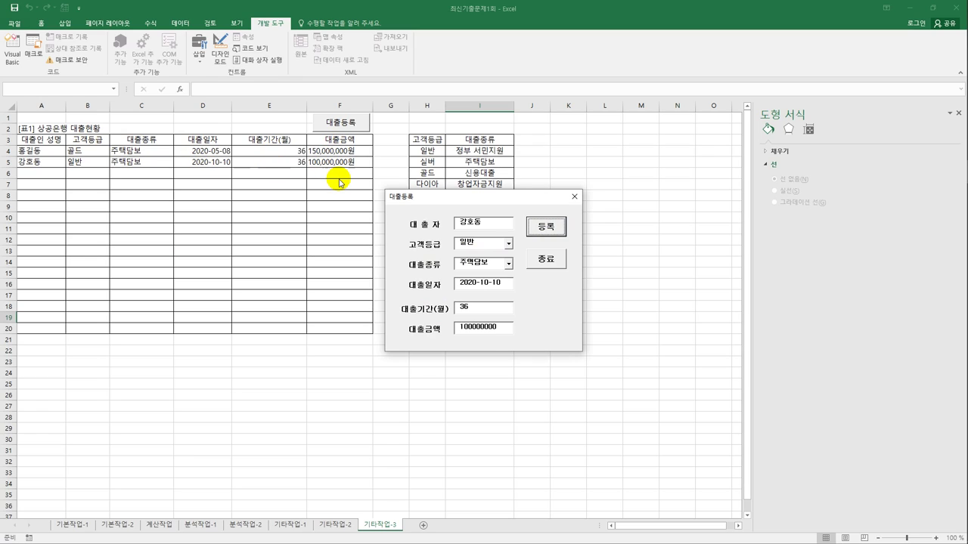
Step: Exit the 대출등록 form with 종료 and dismiss the borrower count message
{"action": "left_click", "coordinate": [547, 261]}
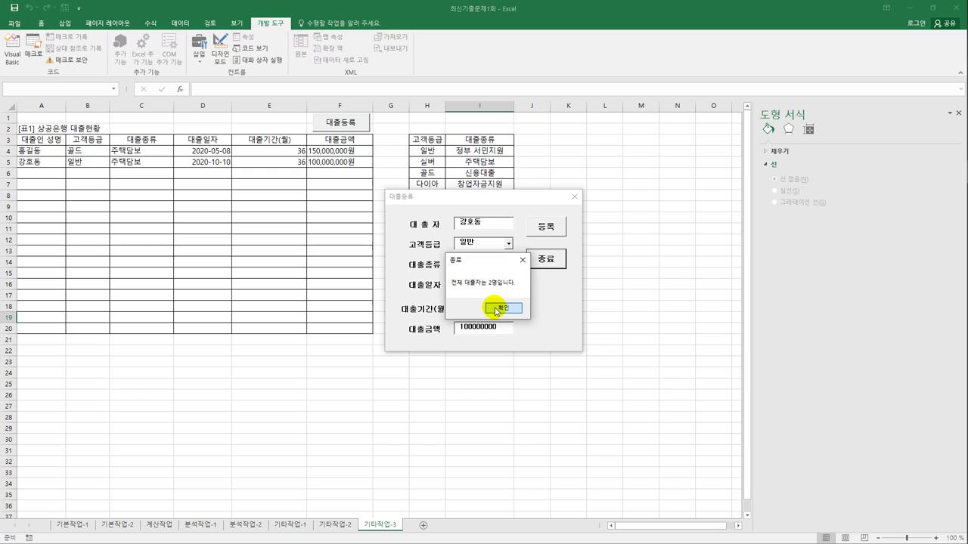
{"action": "left_click", "coordinate": [496, 308]}
{"action": "left_click", "coordinate": [490, 302]}
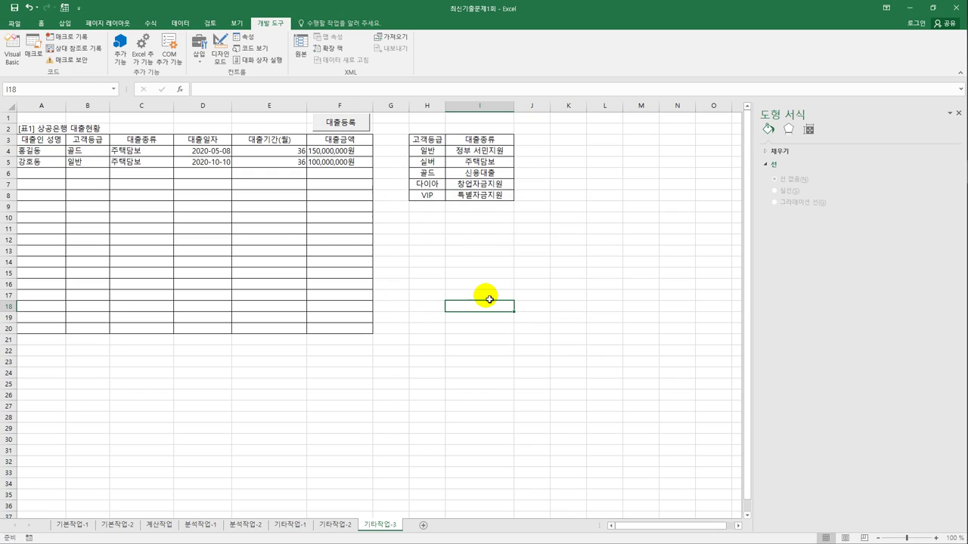